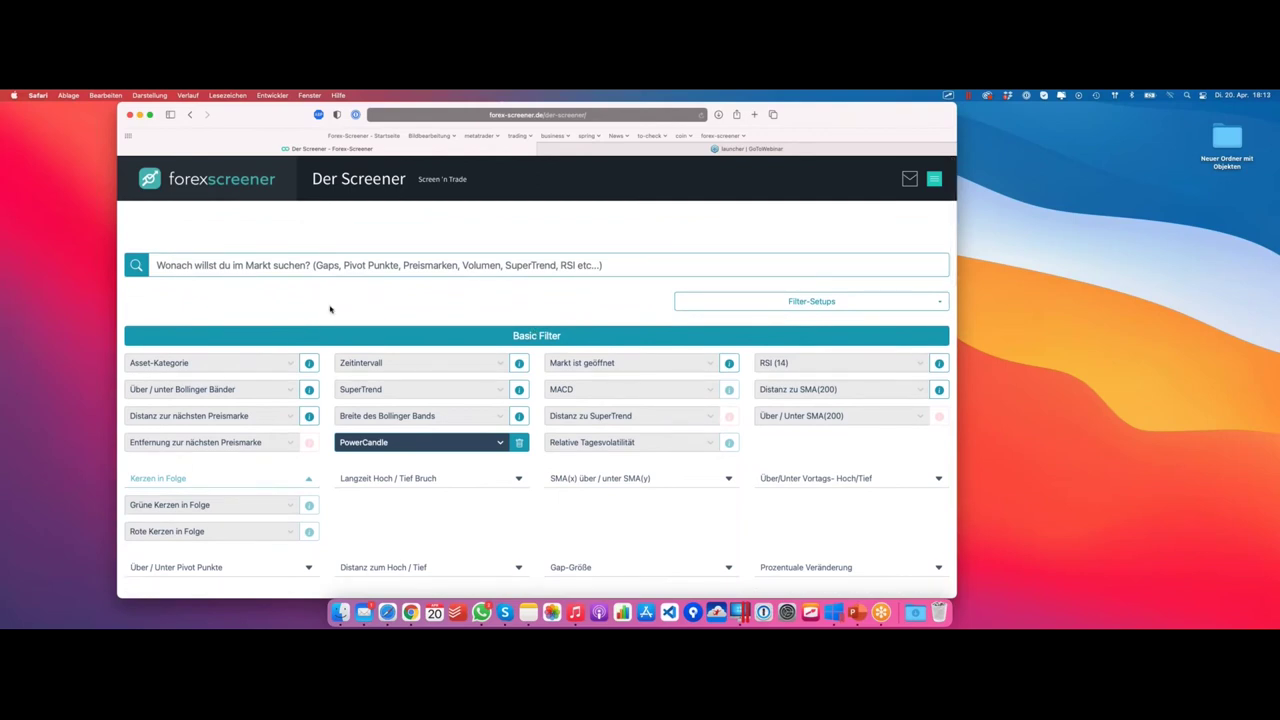
Examine the available basic filters in the screener, including RSI (14), SuperTrend, MACD and PowerCandle
{"action": "scroll", "coordinate": [340, 308], "scroll_direction": "down", "scroll_amount": 1}
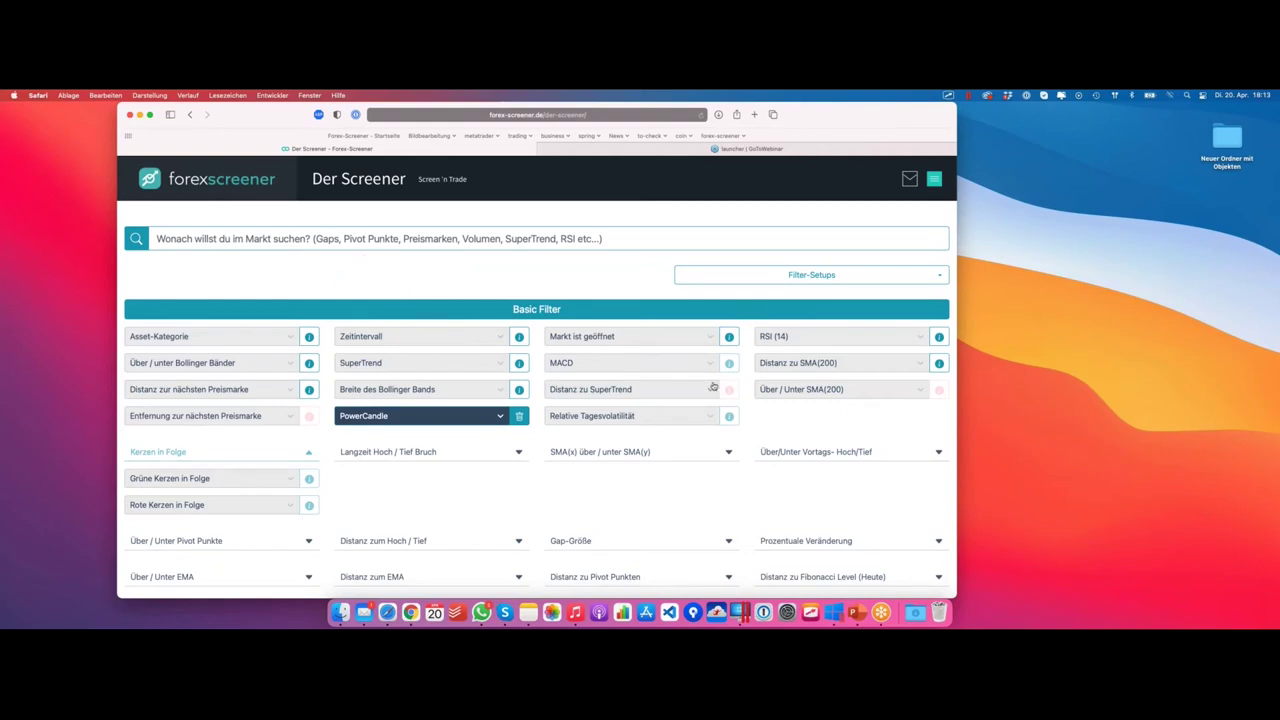
{"action": "left_click", "coordinate": [829, 340]}
{"action": "left_click", "coordinate": [830, 338]}
{"action": "left_click", "coordinate": [541, 378]}
{"action": "mouse_move", "coordinate": [553, 383]}
{"action": "left_mouse_down"}
{"action": "mouse_move", "coordinate": [600, 408]}
{"action": "mouse_move", "coordinate": [566, 382]}
{"action": "left_mouse_up"}
{"action": "scroll", "coordinate": [540, 400], "scroll_direction": "down", "scroll_amount": 1}
{"action": "mouse_move", "coordinate": [246, 357]}
{"action": "left_mouse_down"}
{"action": "mouse_move", "coordinate": [127, 375]}
{"action": "mouse_move", "coordinate": [252, 380]}
{"action": "mouse_move", "coordinate": [240, 362]}
{"action": "left_mouse_up"}
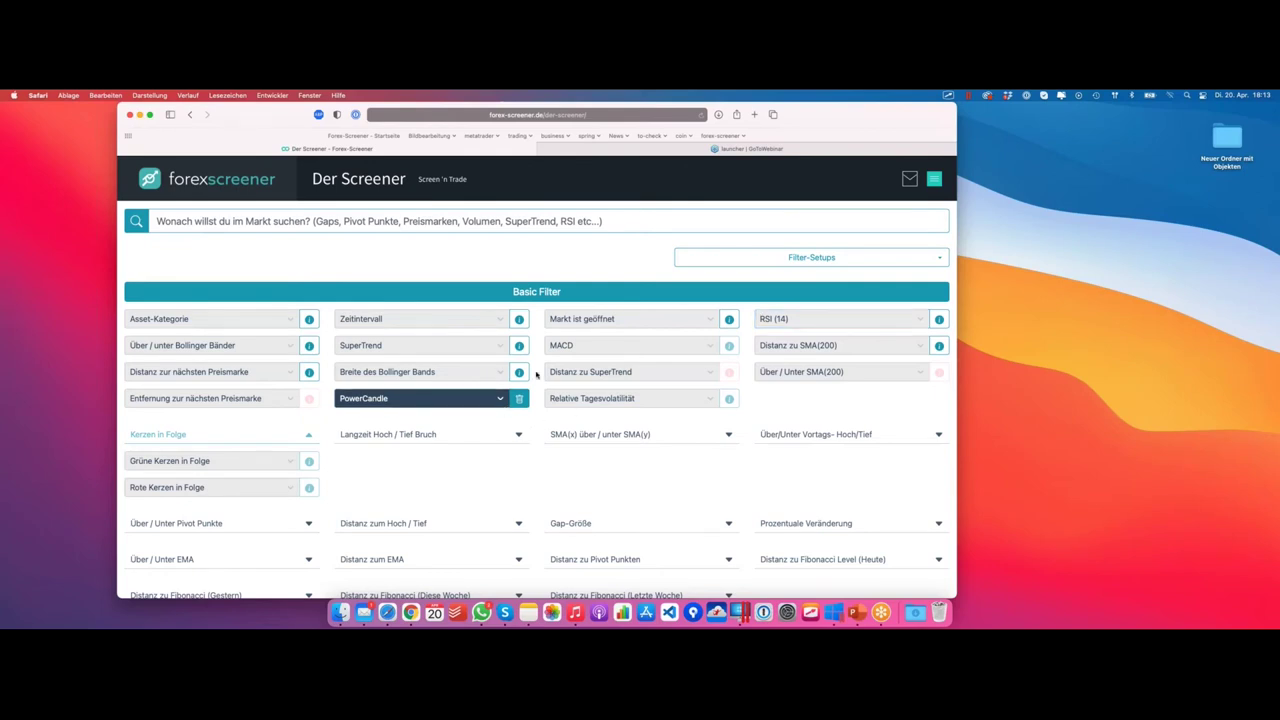
{"action": "scroll", "coordinate": [537, 370], "scroll_direction": "down", "scroll_amount": 2}
{"action": "scroll", "coordinate": [540, 368], "scroll_direction": "up", "scroll_amount": 2}
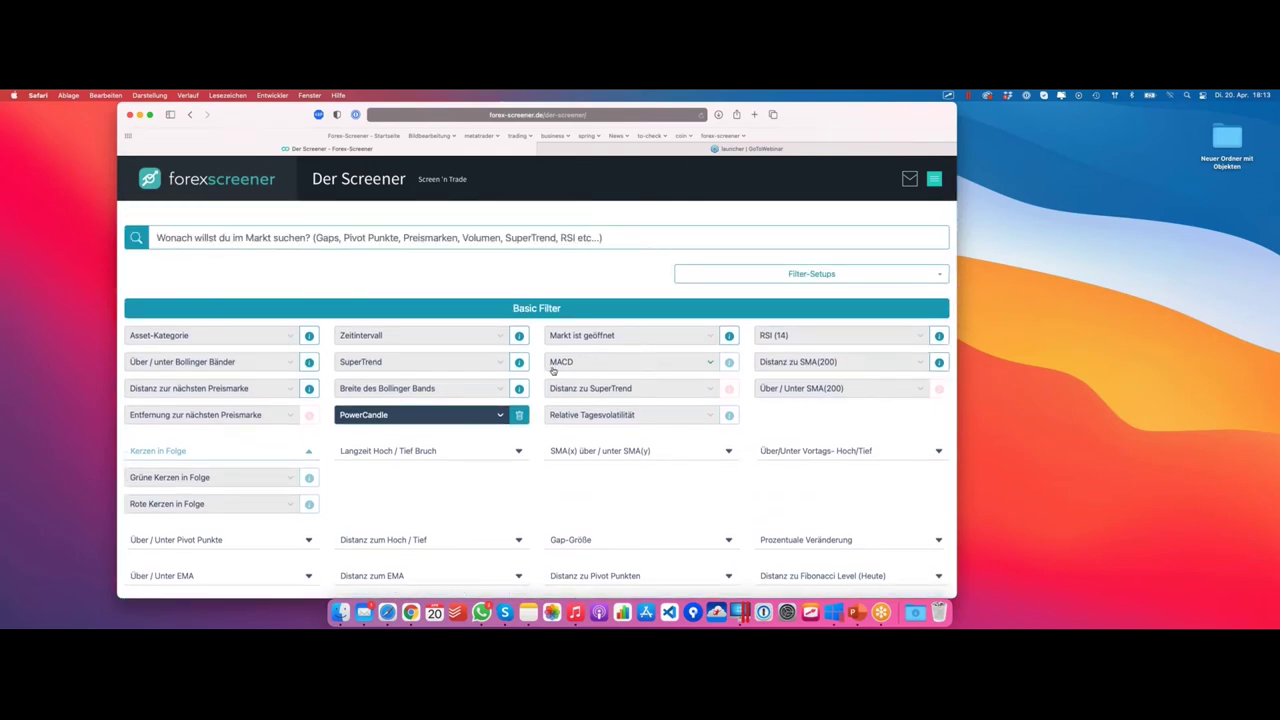
{"action": "scroll", "coordinate": [552, 370], "scroll_direction": "down", "scroll_amount": 1}
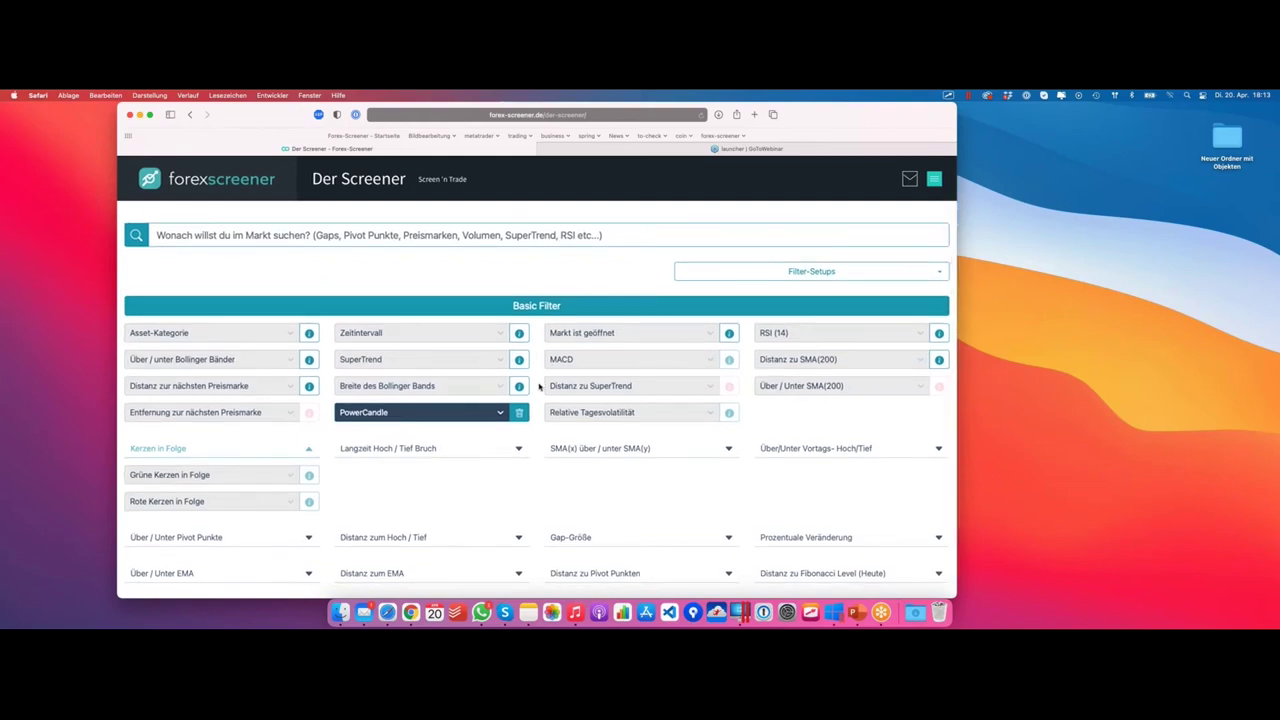
Switch to the AUDJPY M30 chart in MetaTrader and mark the latest PowerCandle spike and the indicator's zero level
{"action": "key", "text": "ctrl+Right"}
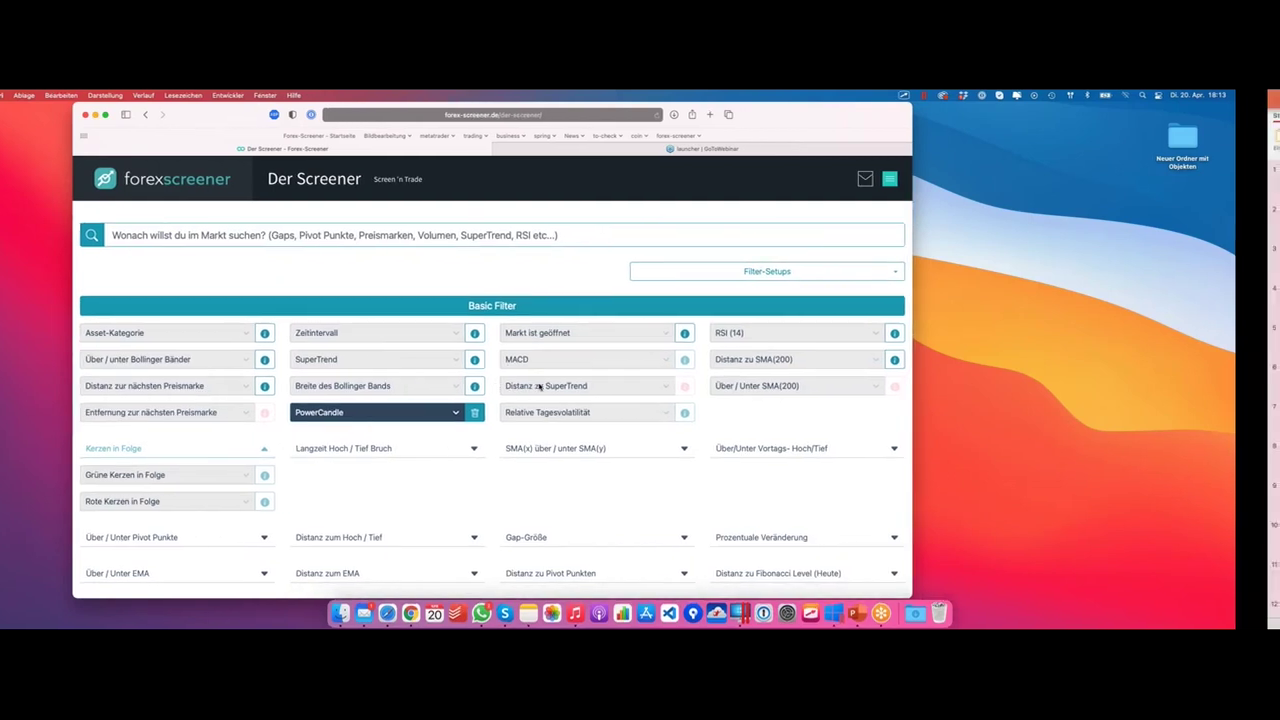
{"action": "key", "text": "ctrl+Left"}
{"action": "key", "text": "ctrl+Left"}
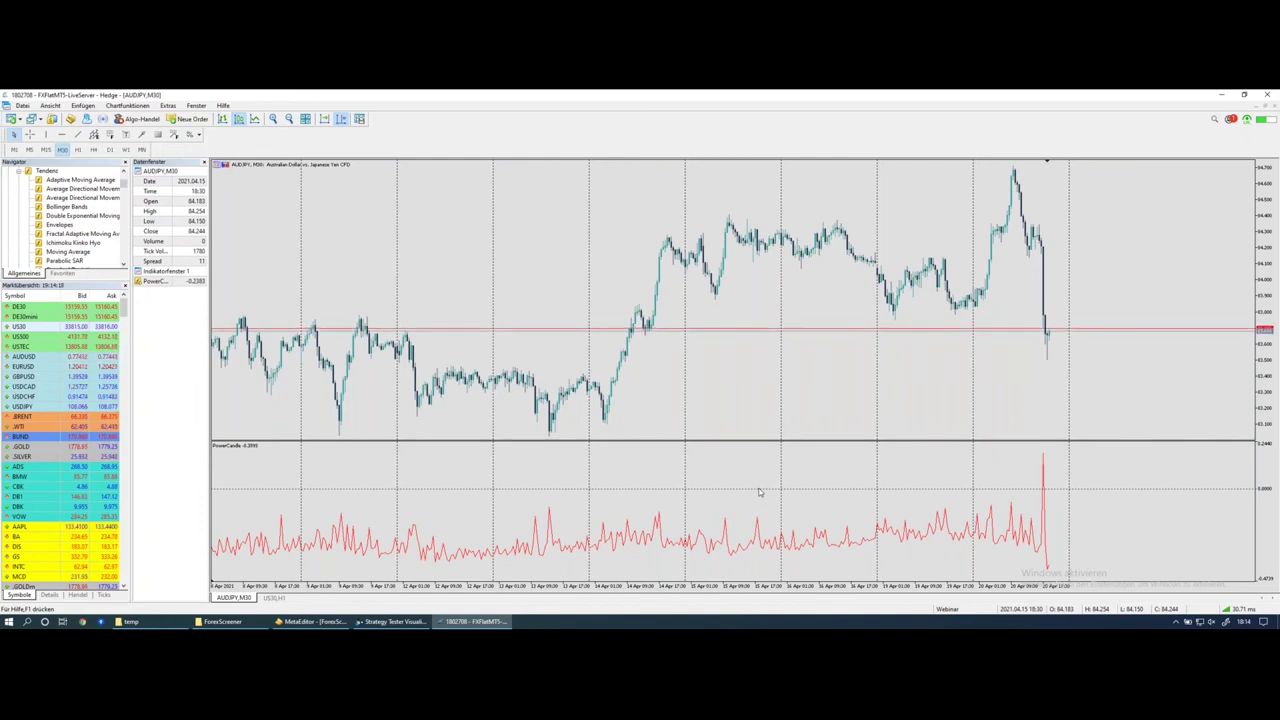
{"action": "mouse_move", "coordinate": [1040, 402]}
{"action": "left_mouse_down"}
{"action": "mouse_move", "coordinate": [1042, 452]}
{"action": "mouse_move", "coordinate": [1034, 440]}
{"action": "mouse_move", "coordinate": [1052, 438]}
{"action": "left_mouse_up"}
{"action": "left_click", "coordinate": [1052, 468]}
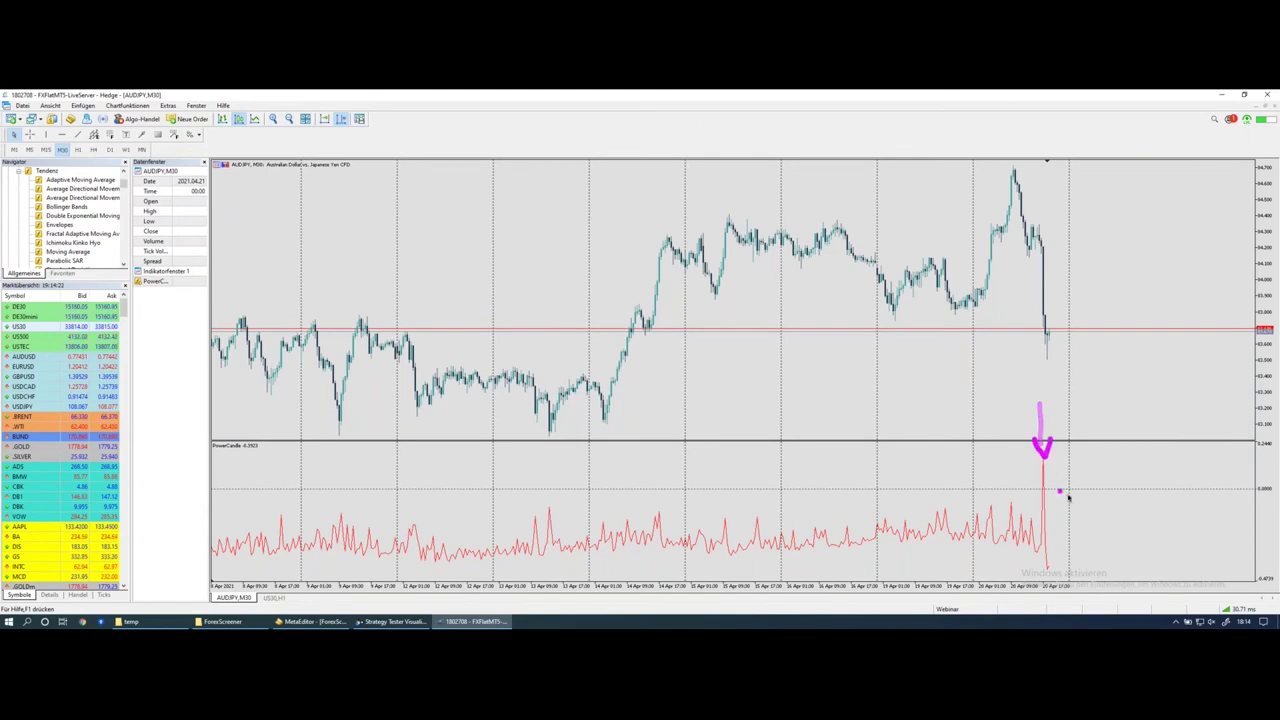
{"action": "left_click_drag", "start_coordinate": [1113, 489], "coordinate": [963, 490]}
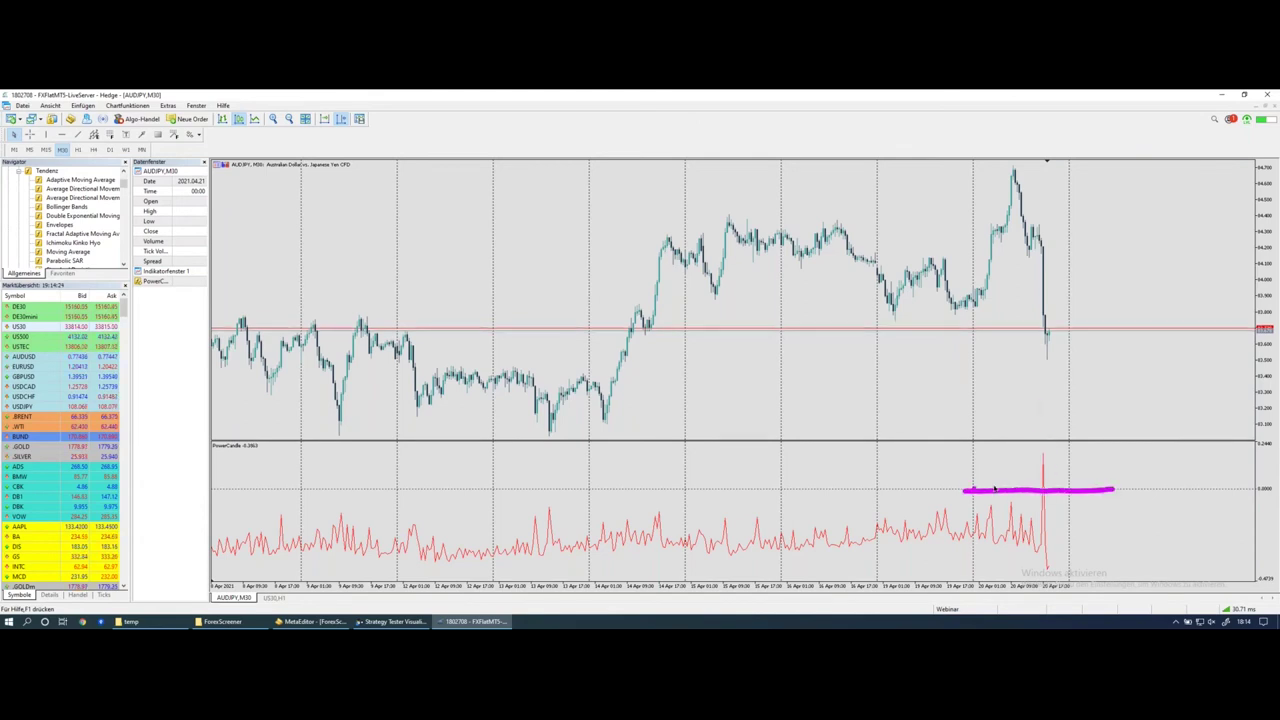
Point out the large falling candle of 20 April on the AUDJPY chart and the price area directly after it
{"action": "left_click", "coordinate": [1043, 207]}
{"action": "left_click_drag", "start_coordinate": [1043, 209], "coordinate": [1045, 250]}
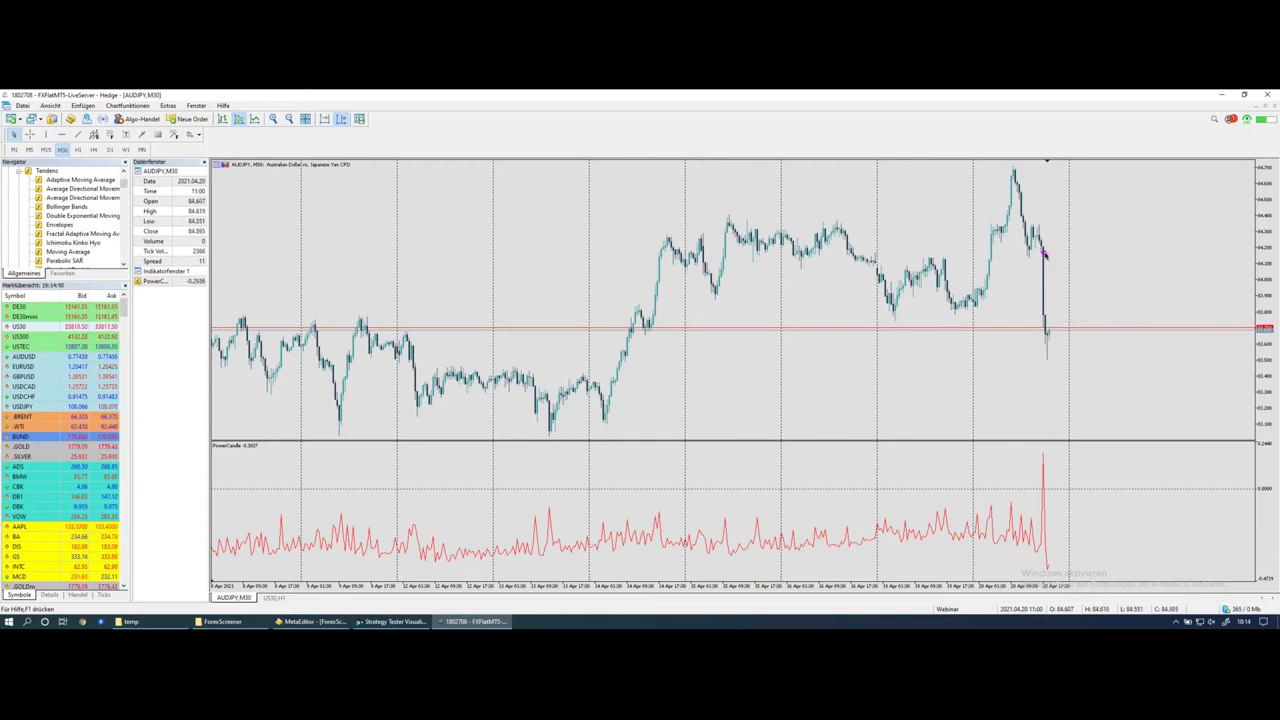
{"action": "left_click_drag", "start_coordinate": [1044, 250], "coordinate": [1046, 325]}
{"action": "mouse_move", "coordinate": [1045, 320]}
{"action": "left_mouse_down"}
{"action": "mouse_move", "coordinate": [1054, 255]}
{"action": "mouse_move", "coordinate": [1068, 251]}
{"action": "left_mouse_up"}
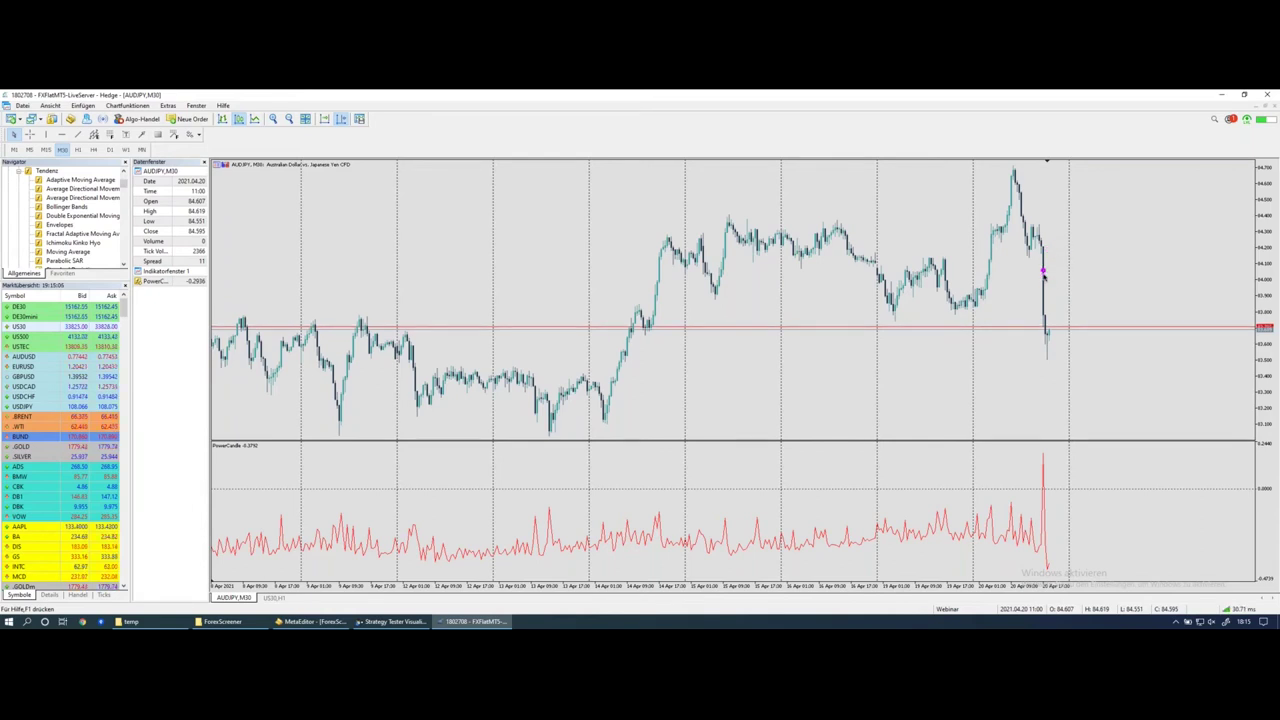
{"action": "left_click", "coordinate": [1042, 297]}
{"action": "left_click", "coordinate": [1041, 269]}
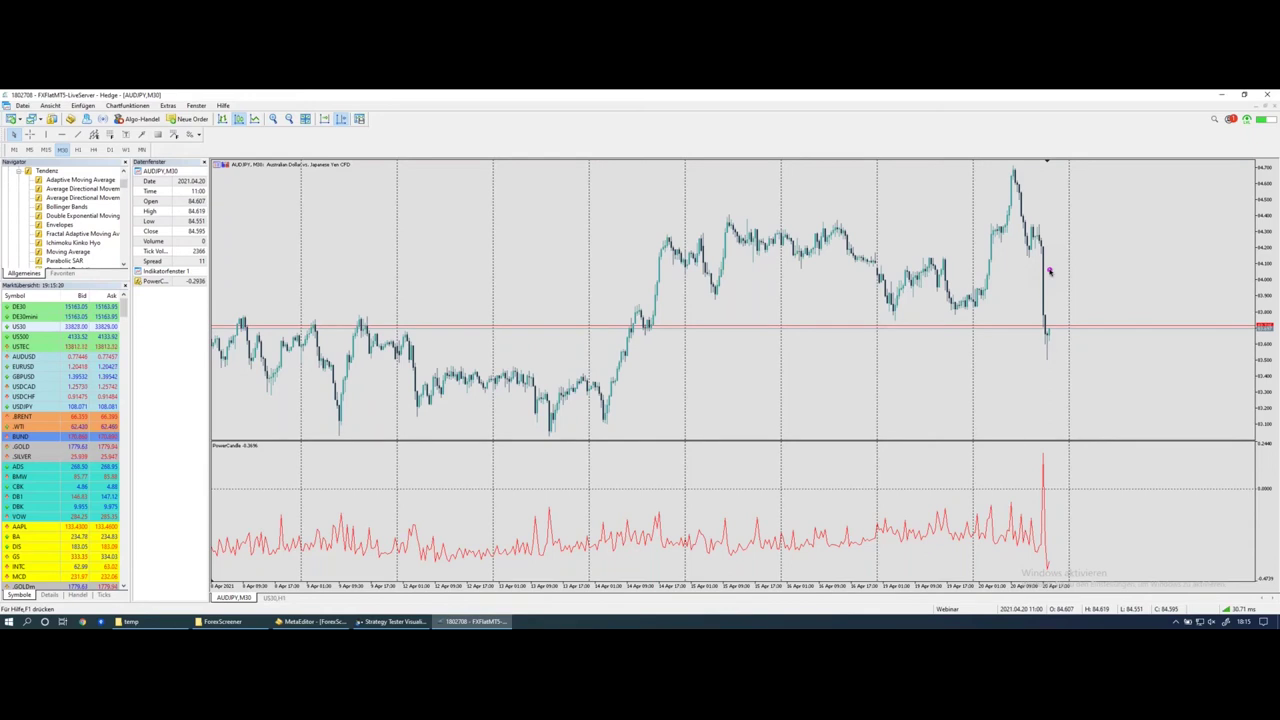
{"action": "left_click_drag", "start_coordinate": [1051, 250], "coordinate": [1045, 318]}
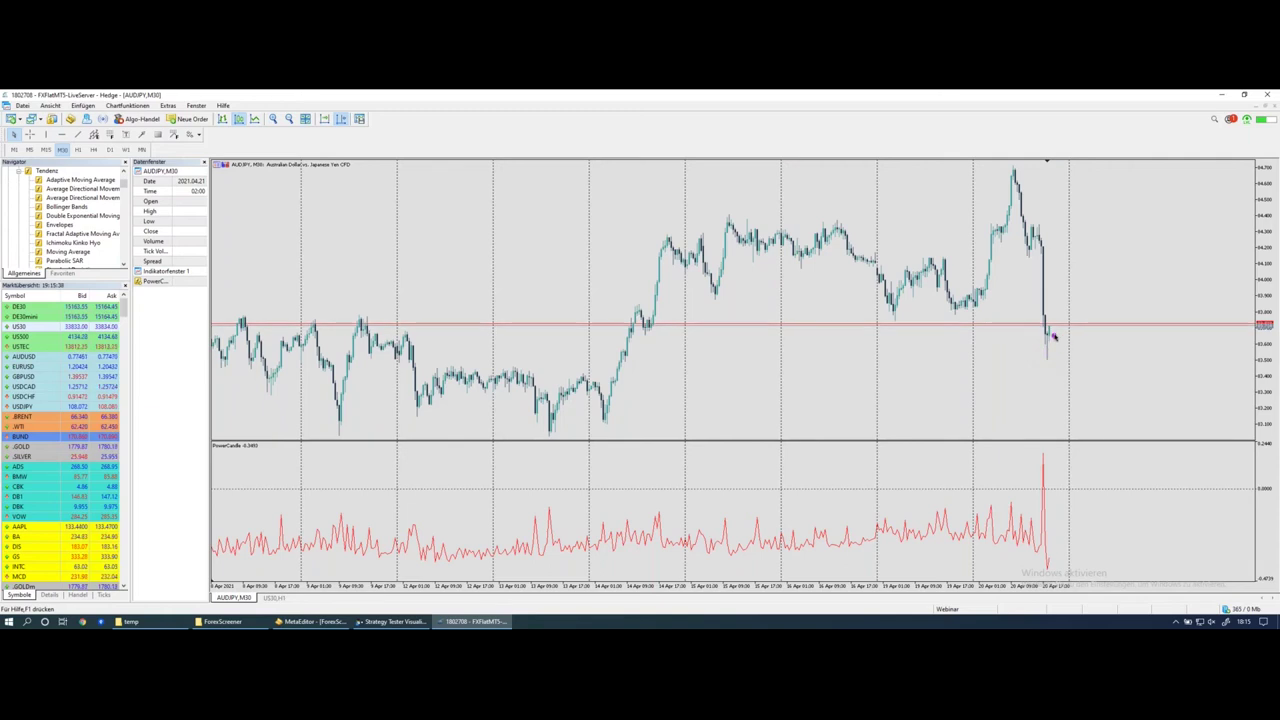
{"action": "left_click_drag", "start_coordinate": [1053, 333], "coordinate": [1052, 348]}
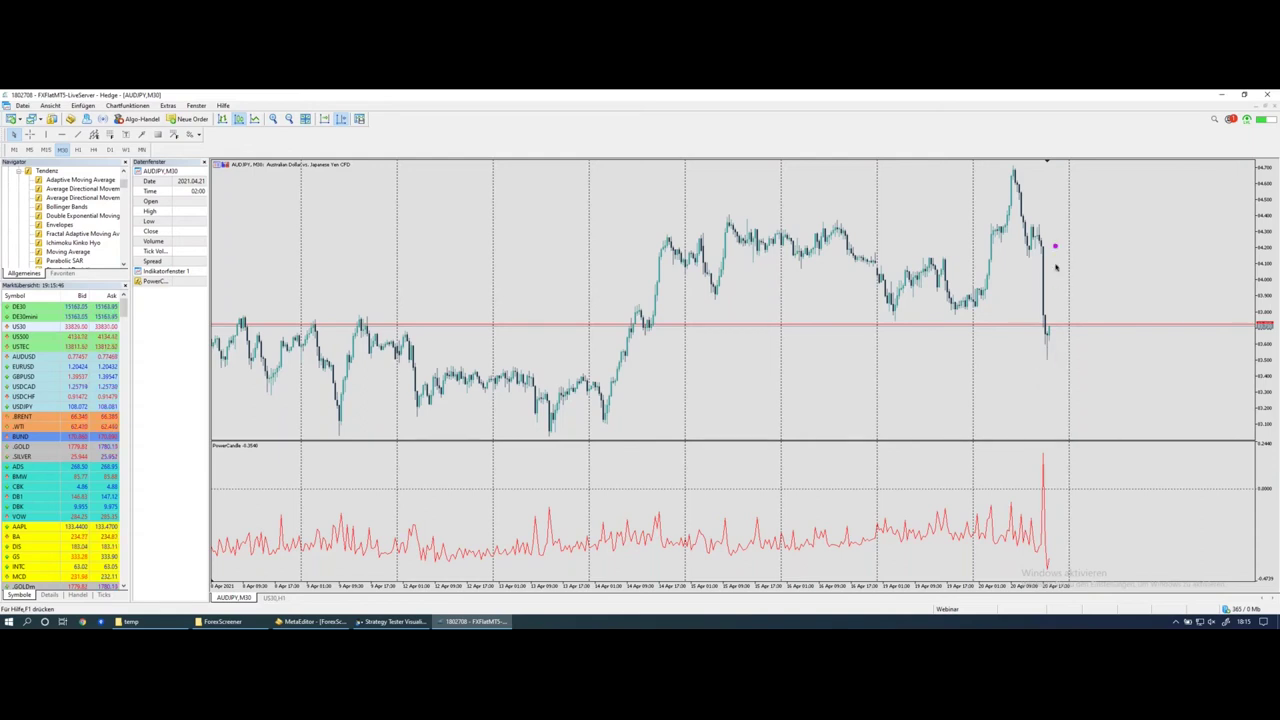
{"action": "left_click", "coordinate": [1058, 336]}
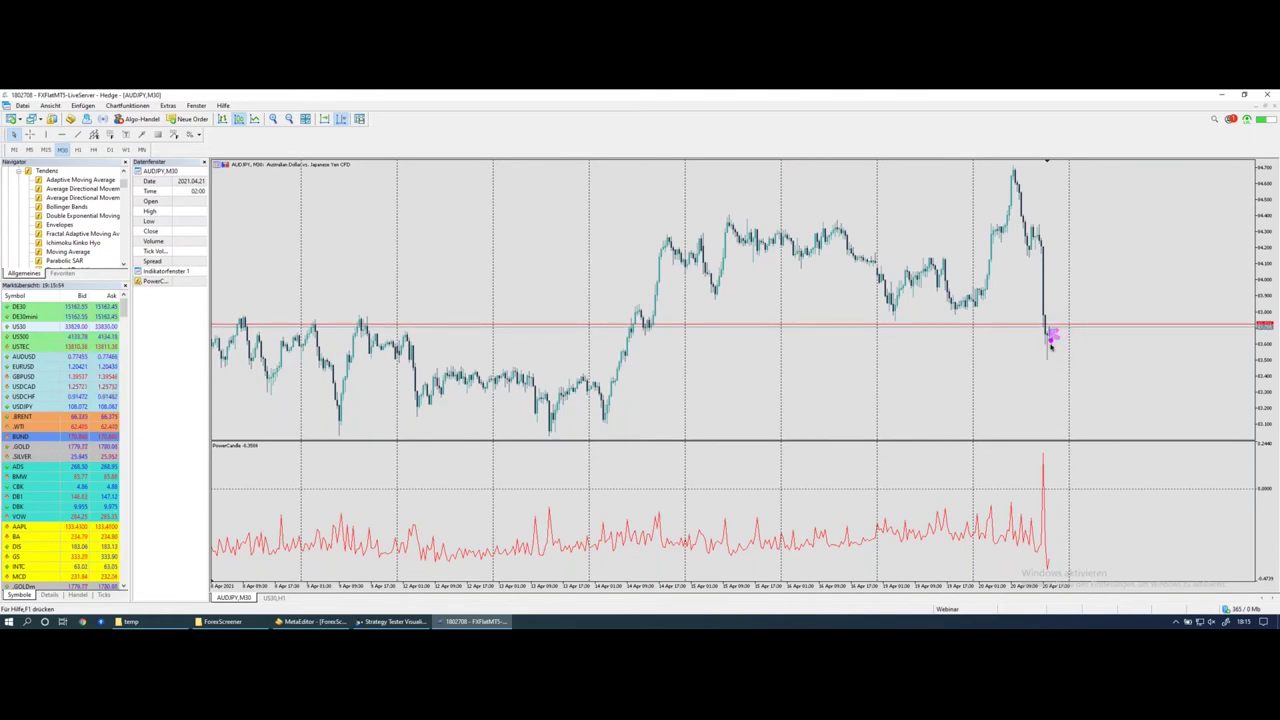
{"action": "left_click", "coordinate": [1047, 350]}
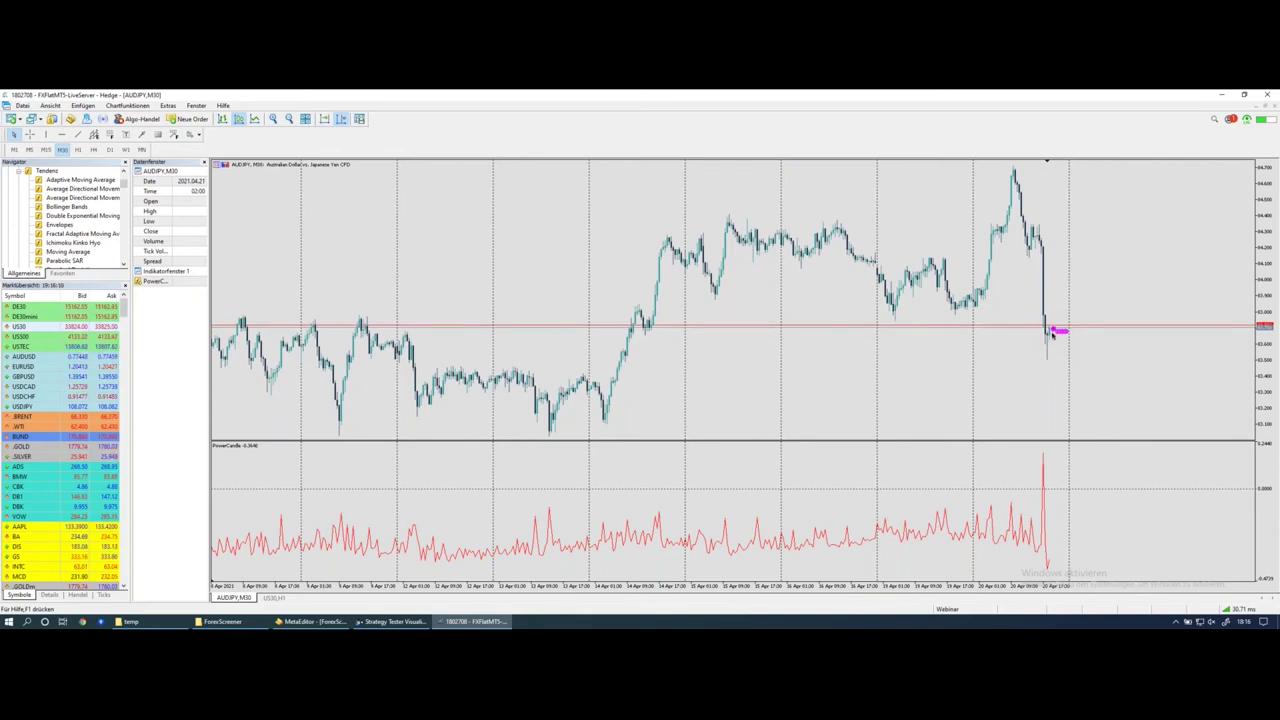
{"action": "left_click", "coordinate": [1052, 333]}
{"action": "left_click", "coordinate": [1033, 367]}
{"action": "left_click_drag", "start_coordinate": [1045, 250], "coordinate": [1048, 318]}
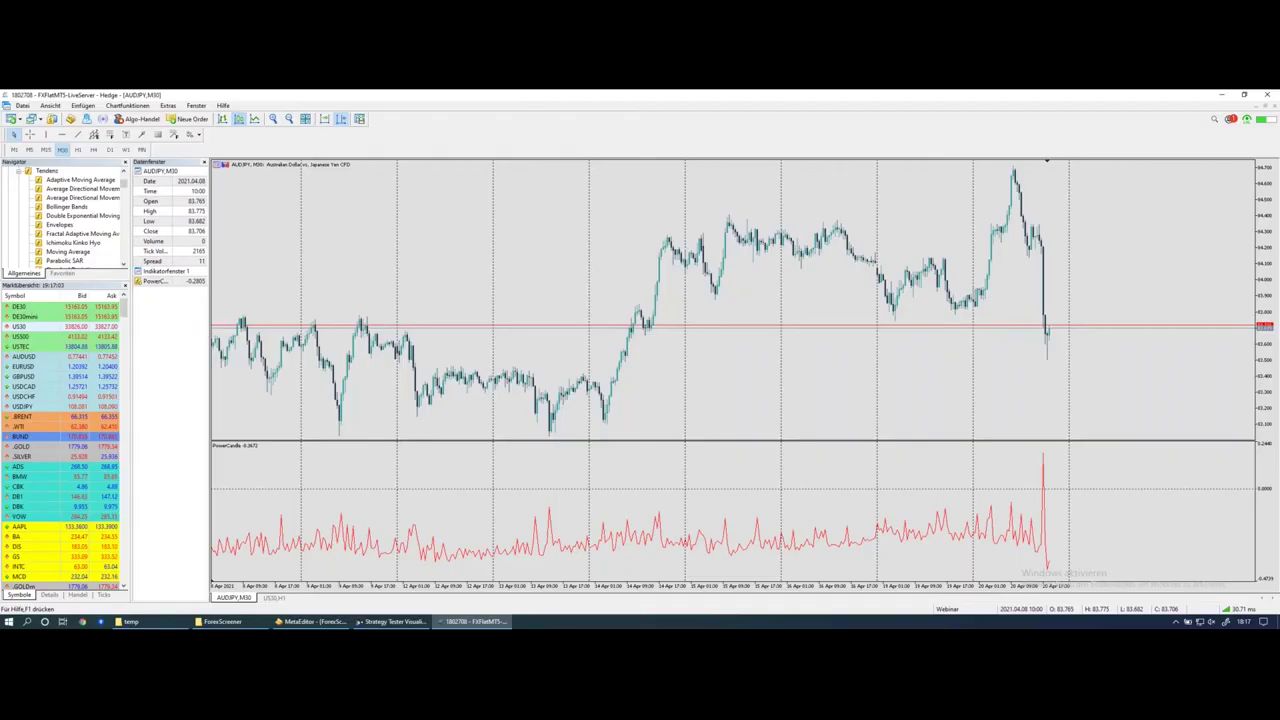
Switch to the split-screen space with the "Setups finden" slide and take PowerPoint out of full screen
{"action": "key", "text": "ctrl+Up"}
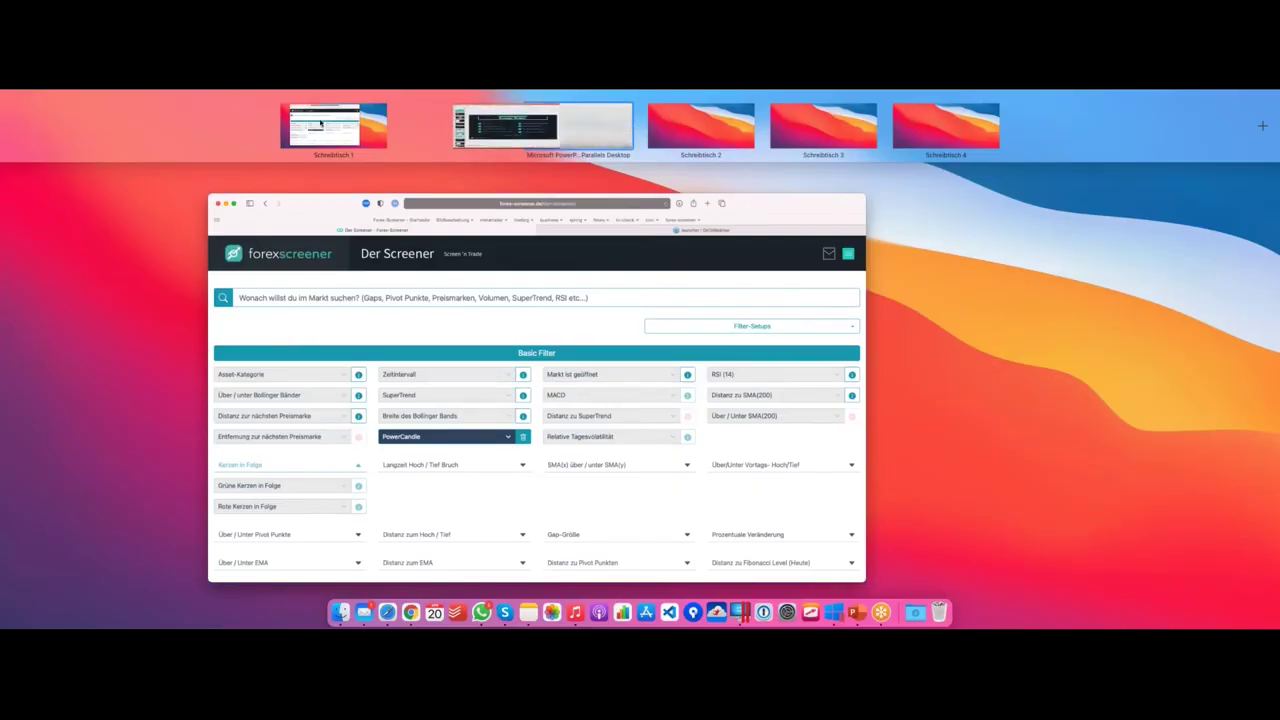
{"action": "left_click", "coordinate": [541, 125]}
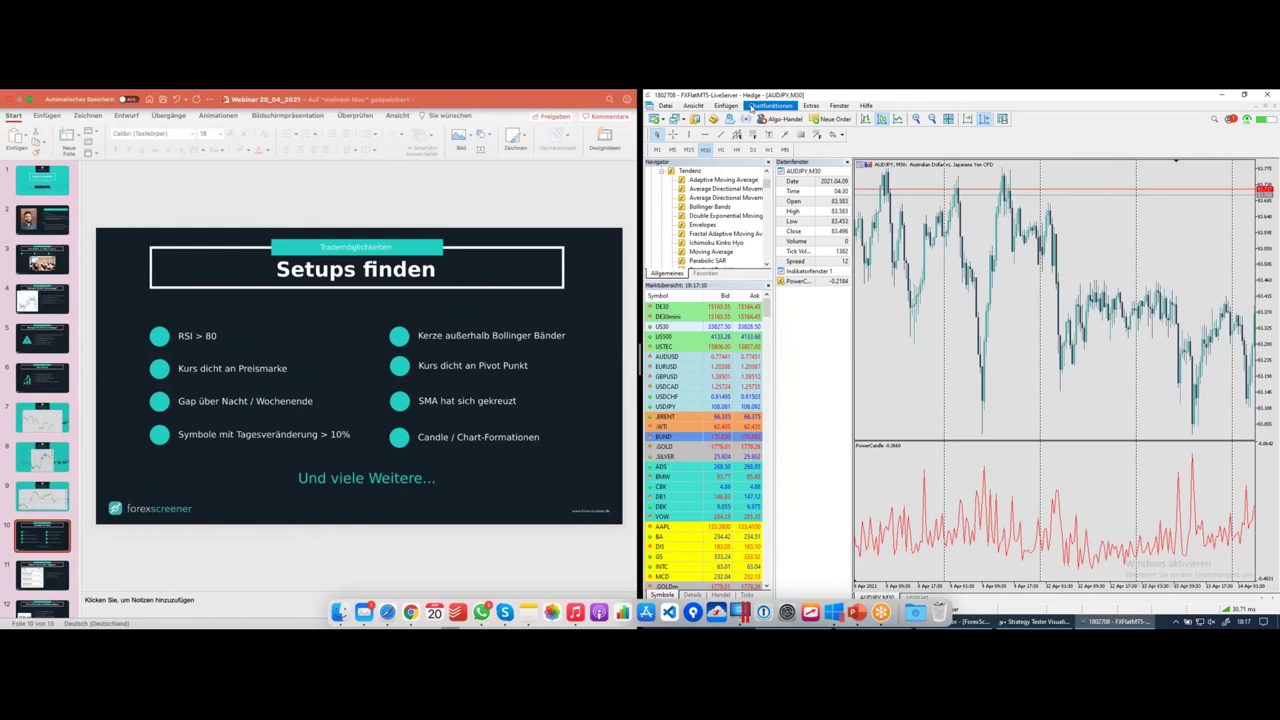
{"action": "key", "text": "ctrl+Up"}
{"action": "left_click_drag", "start_coordinate": [505, 125], "coordinate": [439, 145]}
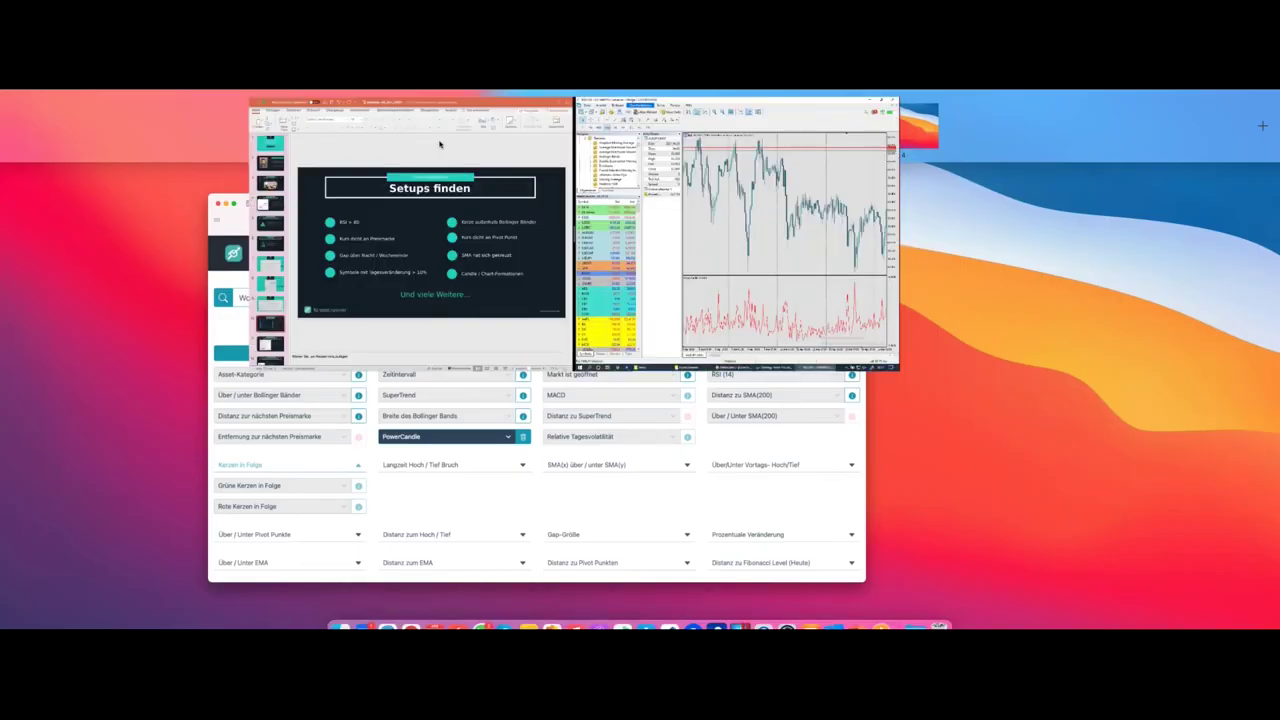
{"action": "left_click", "coordinate": [439, 145]}
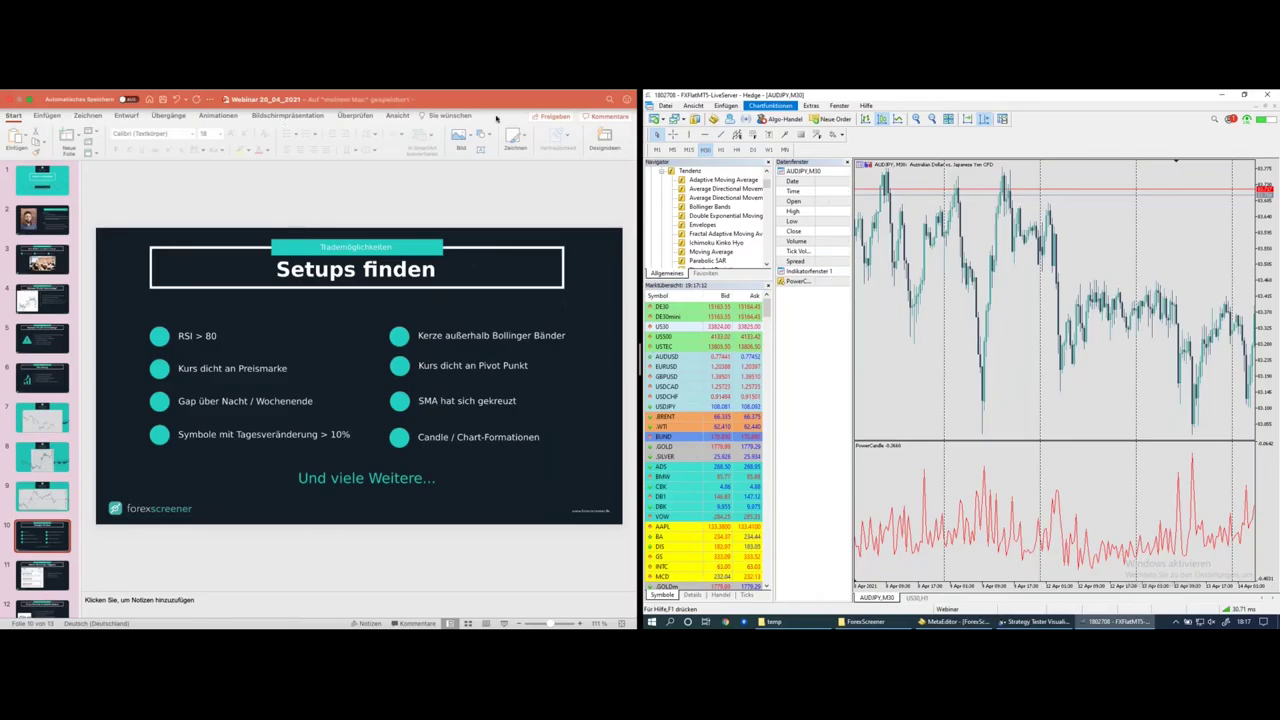
{"action": "left_click", "coordinate": [29, 100]}
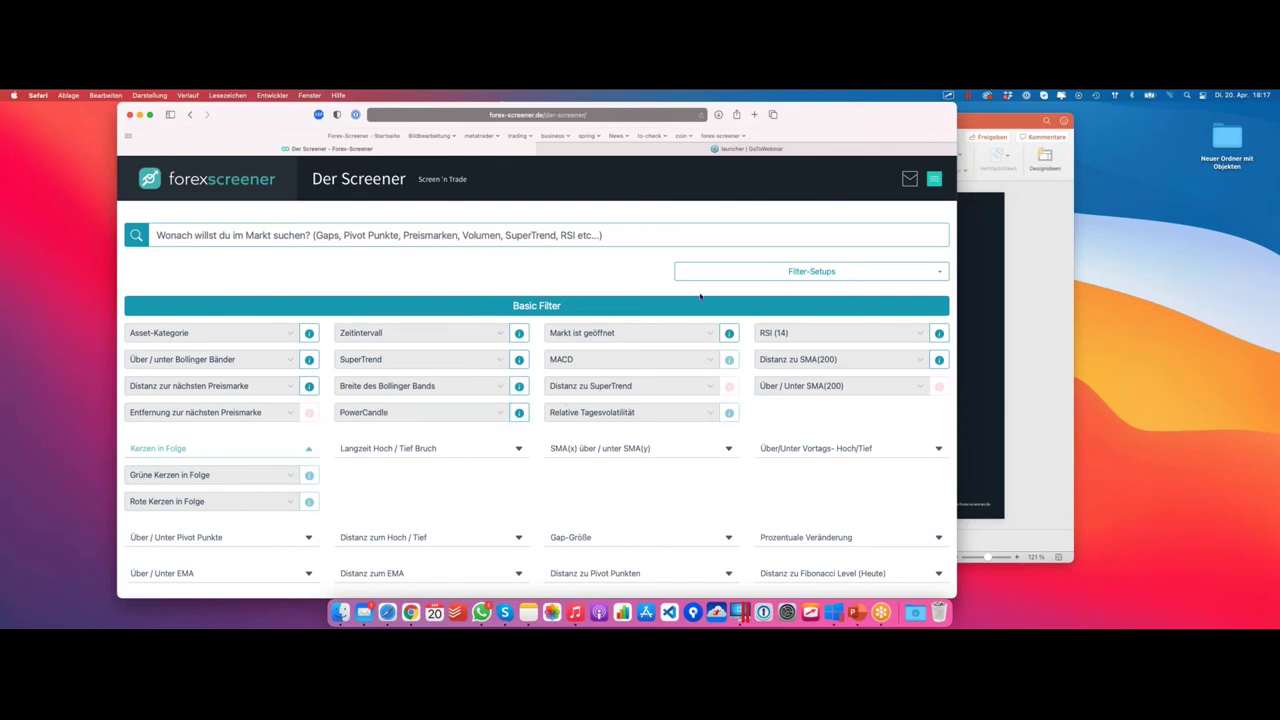
Filter the screener for symbols with RSI (14) above 80 using the option RSI > 80
{"action": "scroll", "coordinate": [822, 310], "scroll_direction": "down", "scroll_amount": 1}
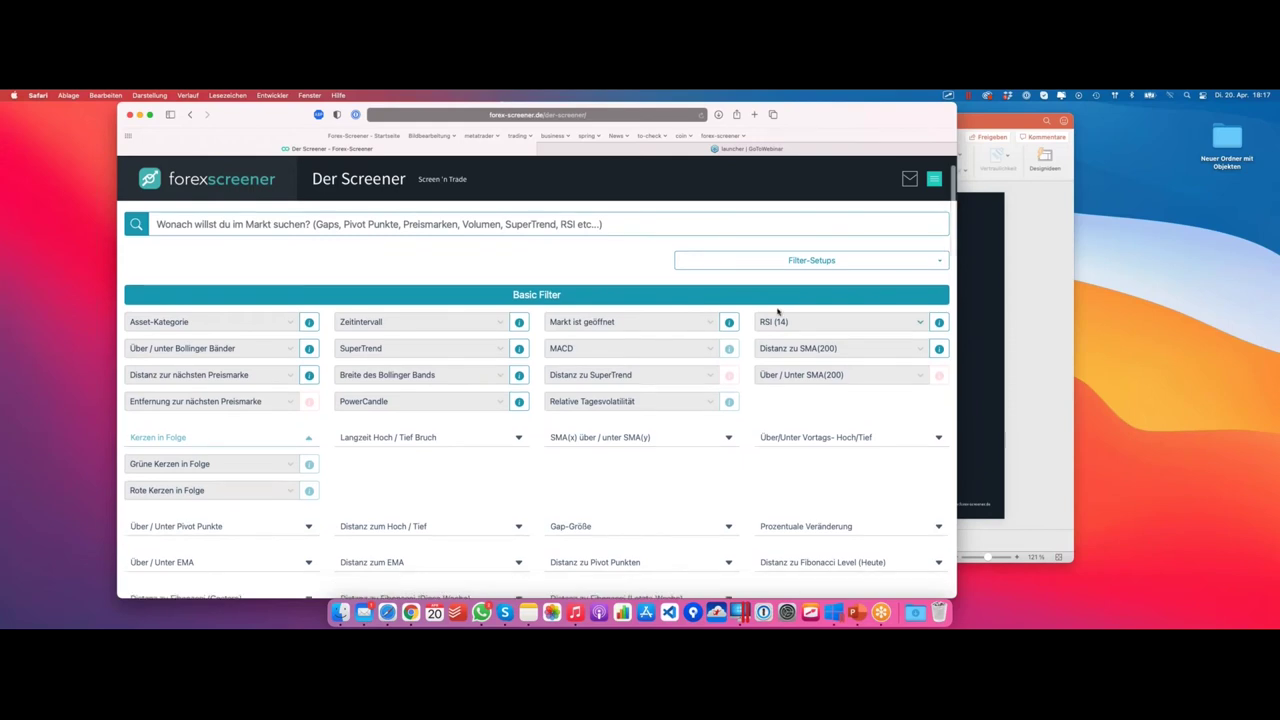
{"action": "left_click", "coordinate": [874, 328]}
{"action": "left_click", "coordinate": [835, 316]}
{"action": "left_click", "coordinate": [836, 318]}
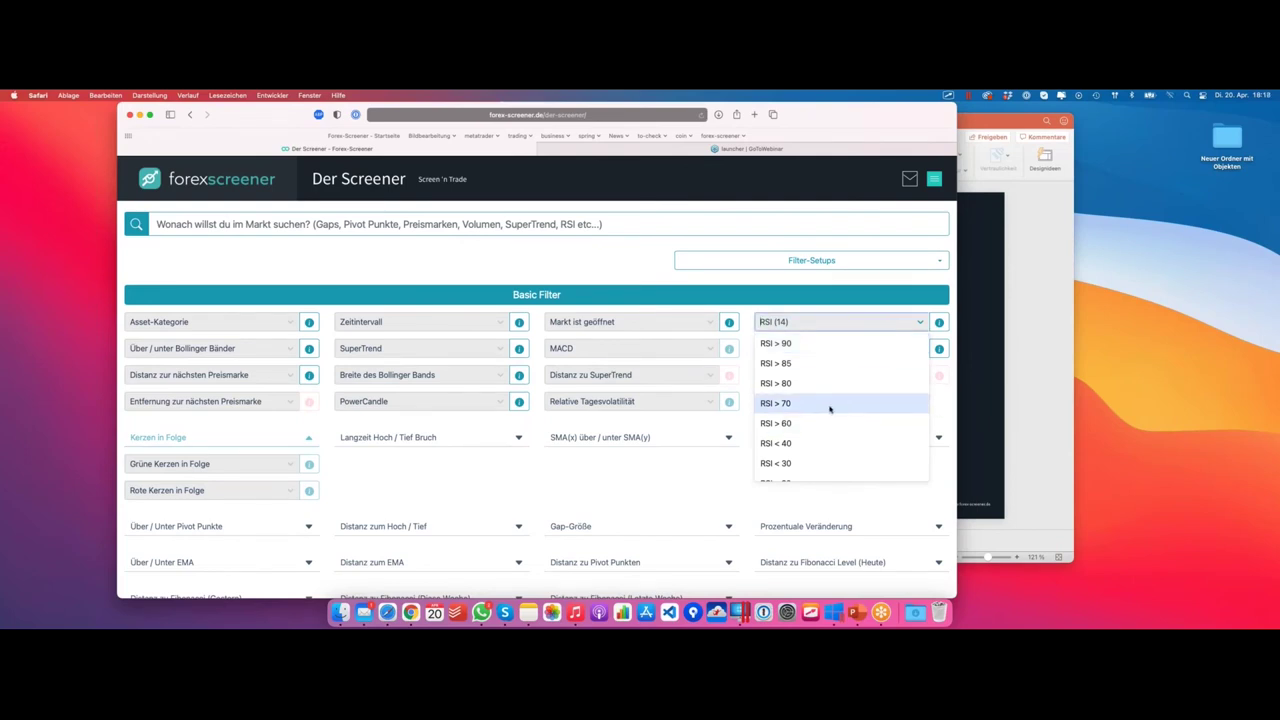
{"action": "scroll", "coordinate": [818, 390], "scroll_direction": "down", "scroll_amount": 1}
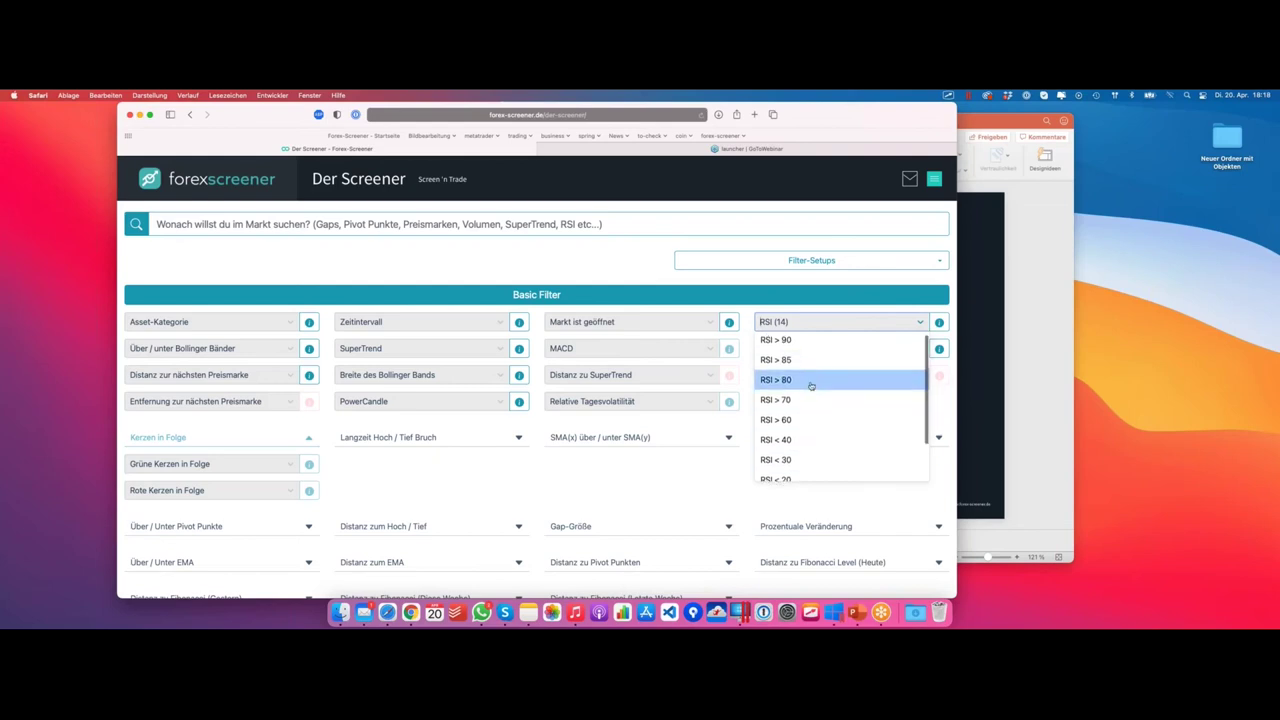
{"action": "left_click", "coordinate": [813, 380]}
Examine the result cards for the RSI > 80 filter, including their charts, time frames and RSI values, and return to the filters
{"action": "scroll", "coordinate": [700, 330], "scroll_direction": "down", "scroll_amount": 5}
{"action": "scroll", "coordinate": [702, 332], "scroll_direction": "down", "scroll_amount": 10}
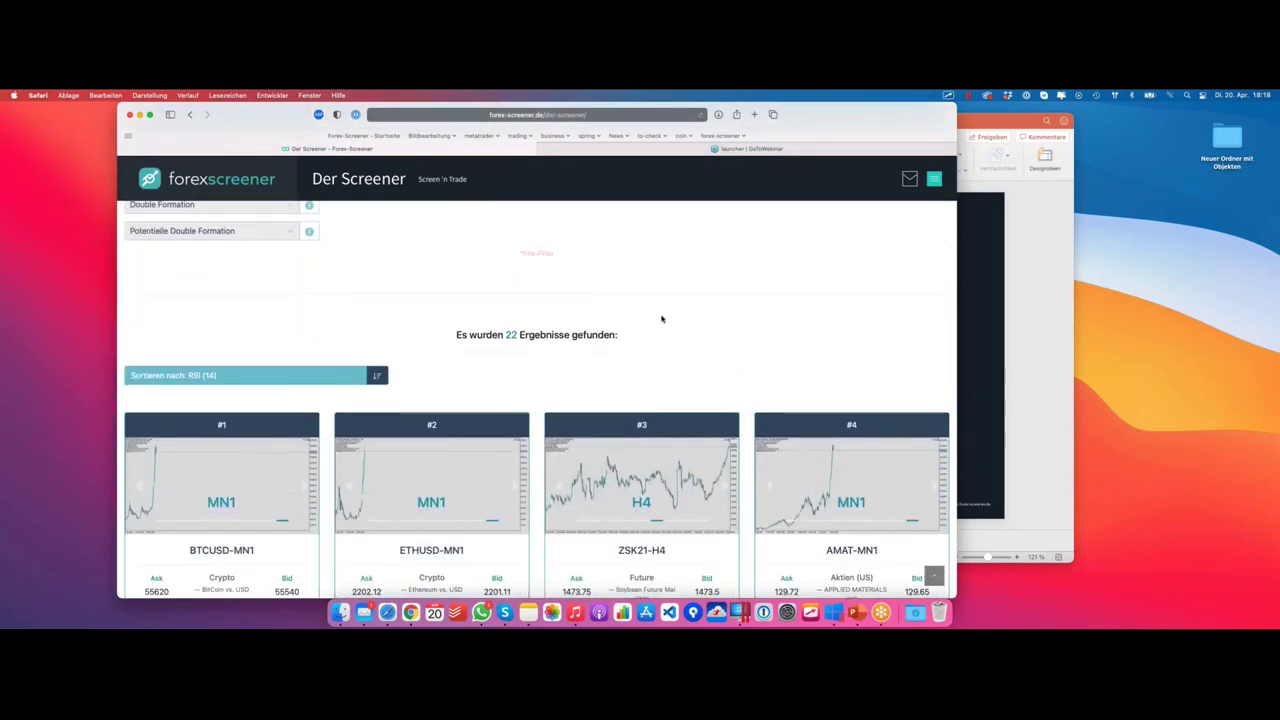
{"action": "scroll", "coordinate": [663, 318], "scroll_direction": "down", "scroll_amount": 3}
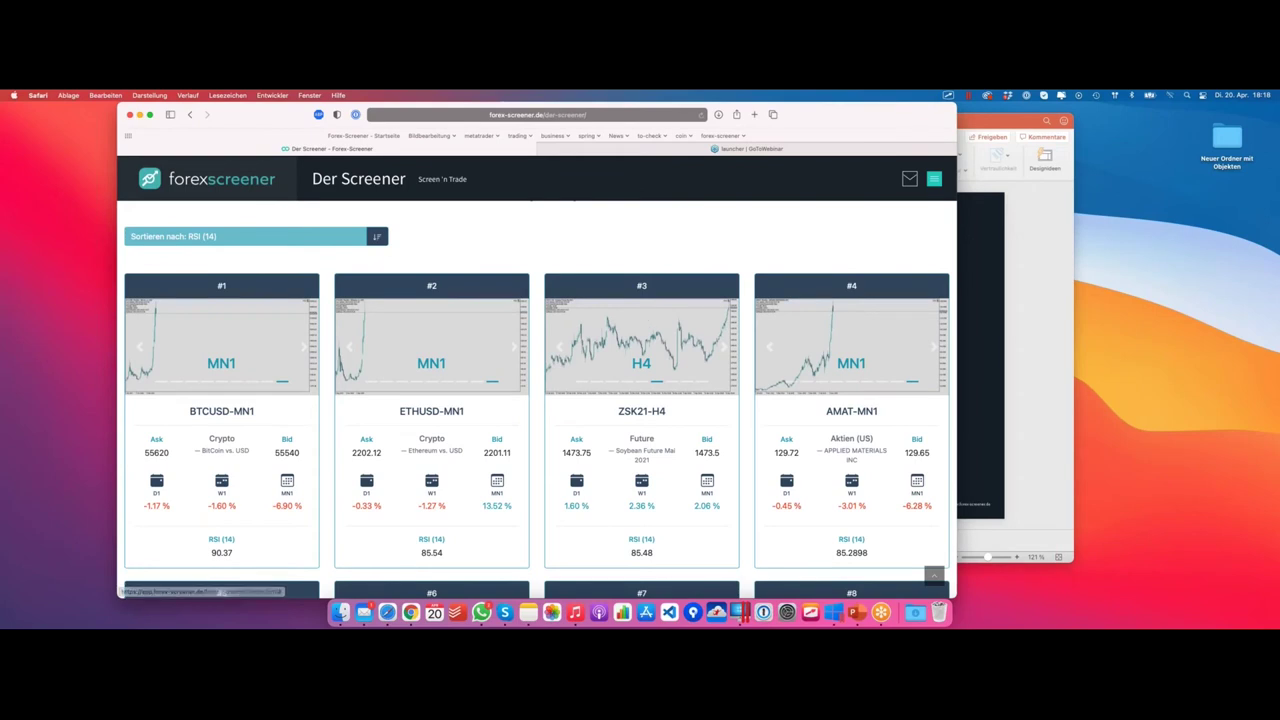
{"action": "scroll", "coordinate": [502, 360], "scroll_direction": "down", "scroll_amount": 1}
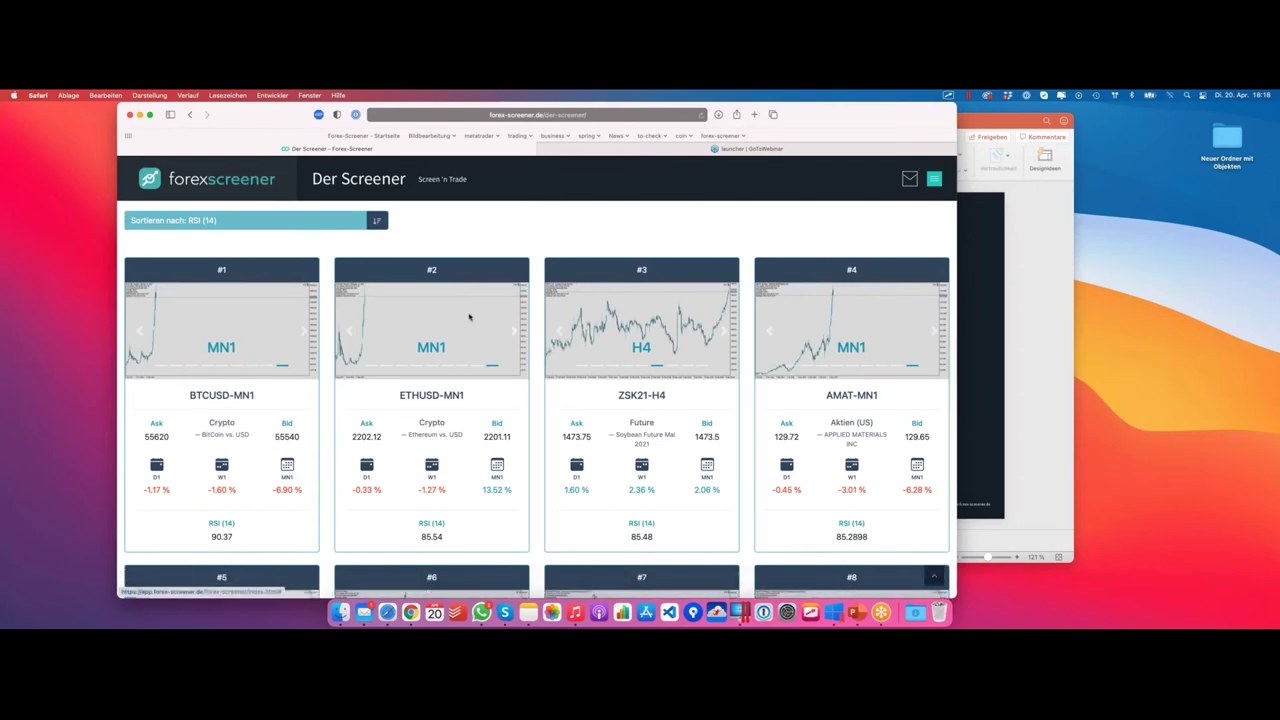
{"action": "mouse_move", "coordinate": [777, 432]}
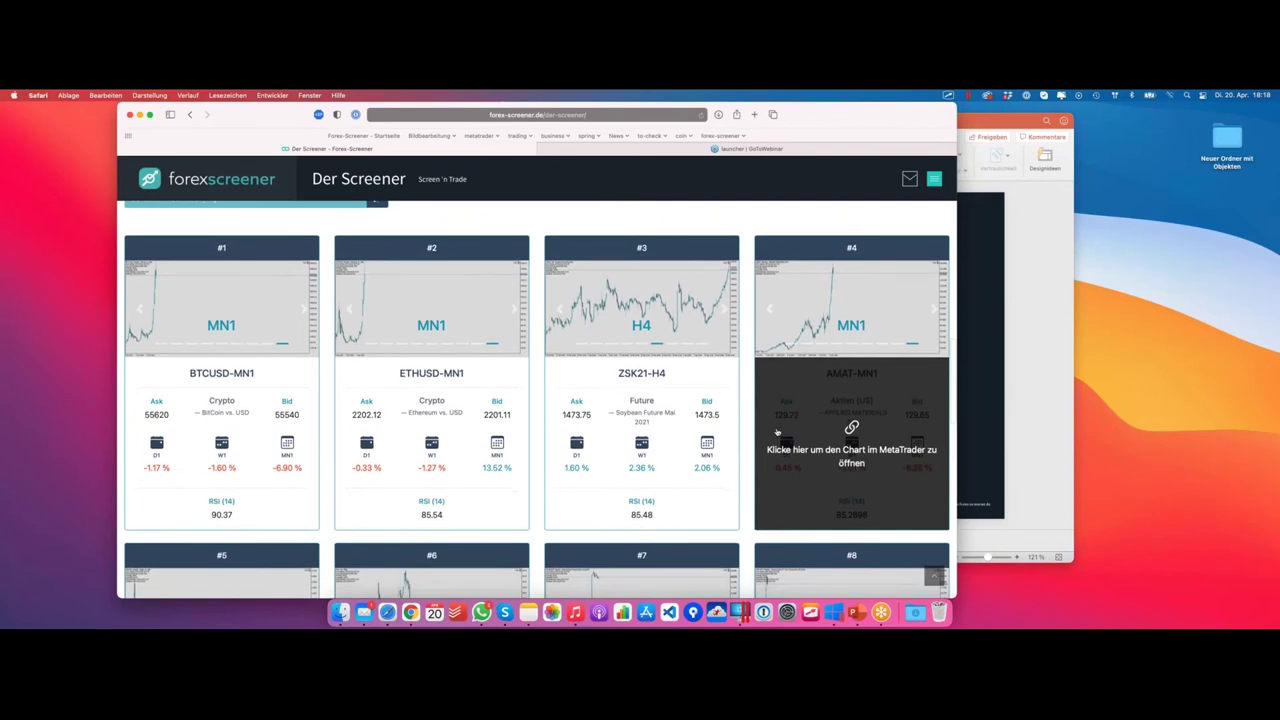
{"action": "scroll", "coordinate": [716, 418], "scroll_direction": "down", "scroll_amount": 1}
{"action": "left_click", "coordinate": [218, 500]}
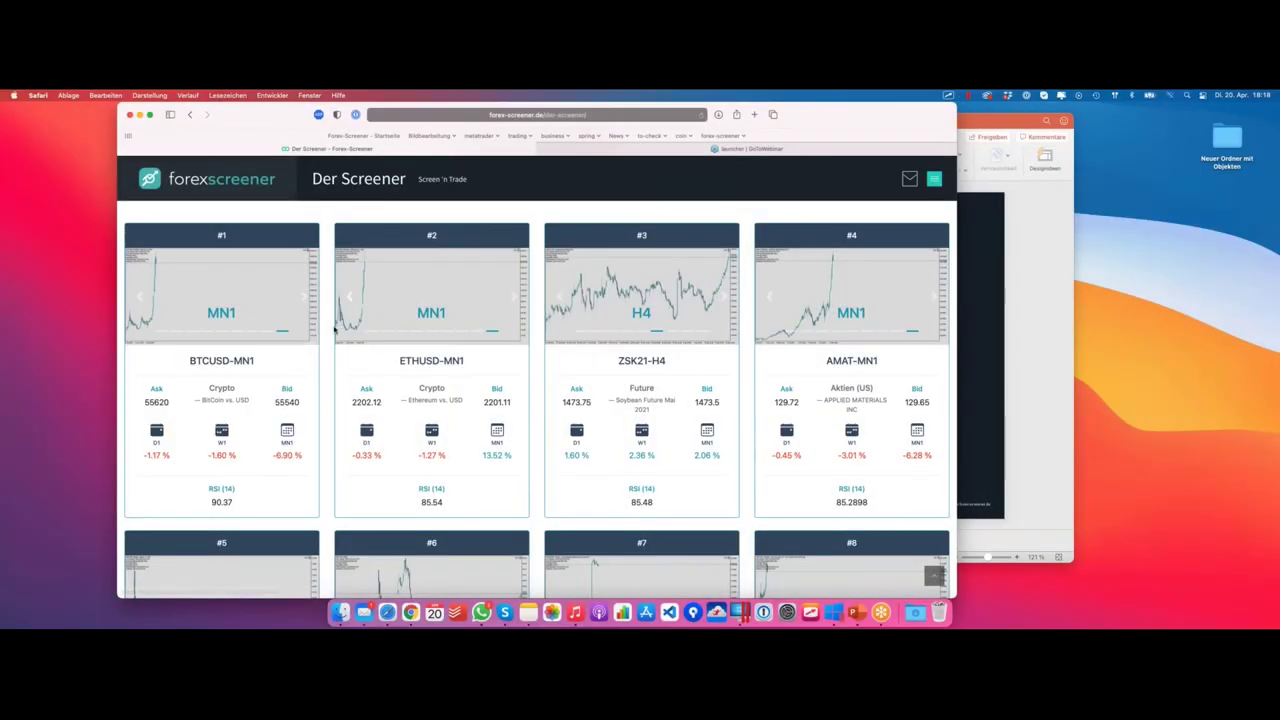
{"action": "mouse_move", "coordinate": [286, 357]}
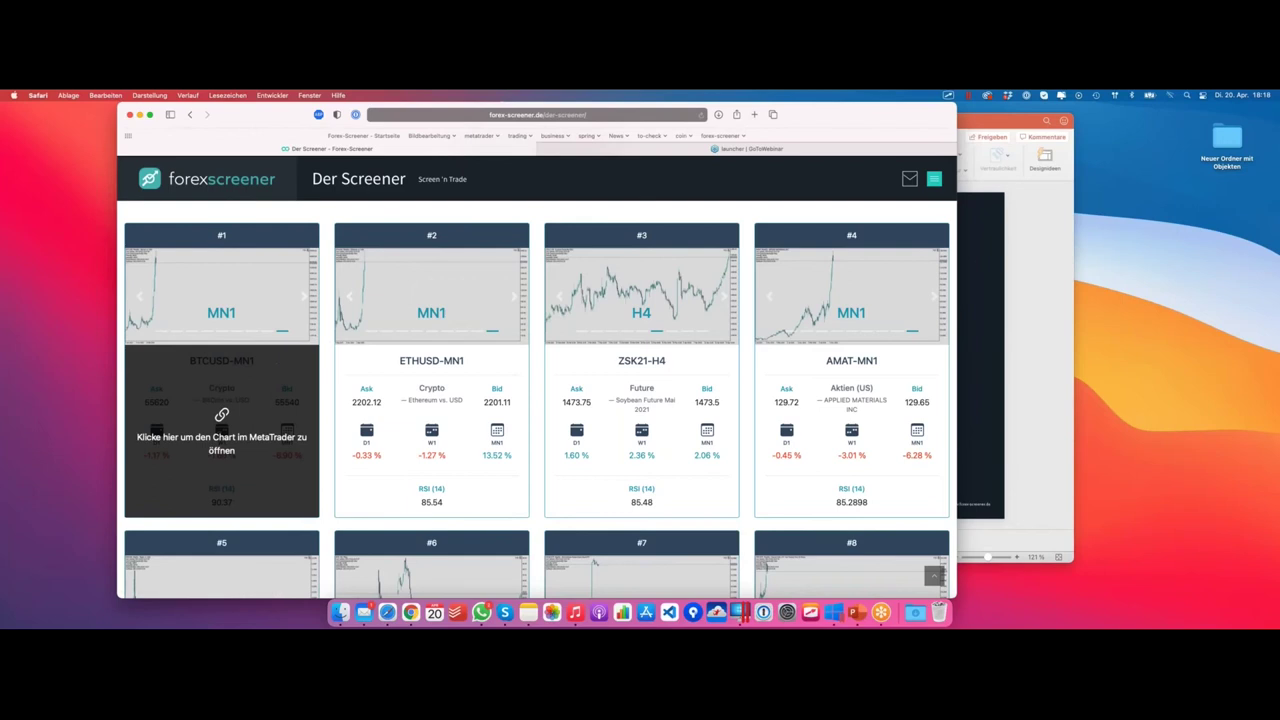
{"action": "scroll", "coordinate": [520, 290], "scroll_direction": "down", "scroll_amount": 3}
{"action": "mouse_move", "coordinate": [874, 266]}
{"action": "scroll", "coordinate": [749, 276], "scroll_direction": "up", "scroll_amount": 1}
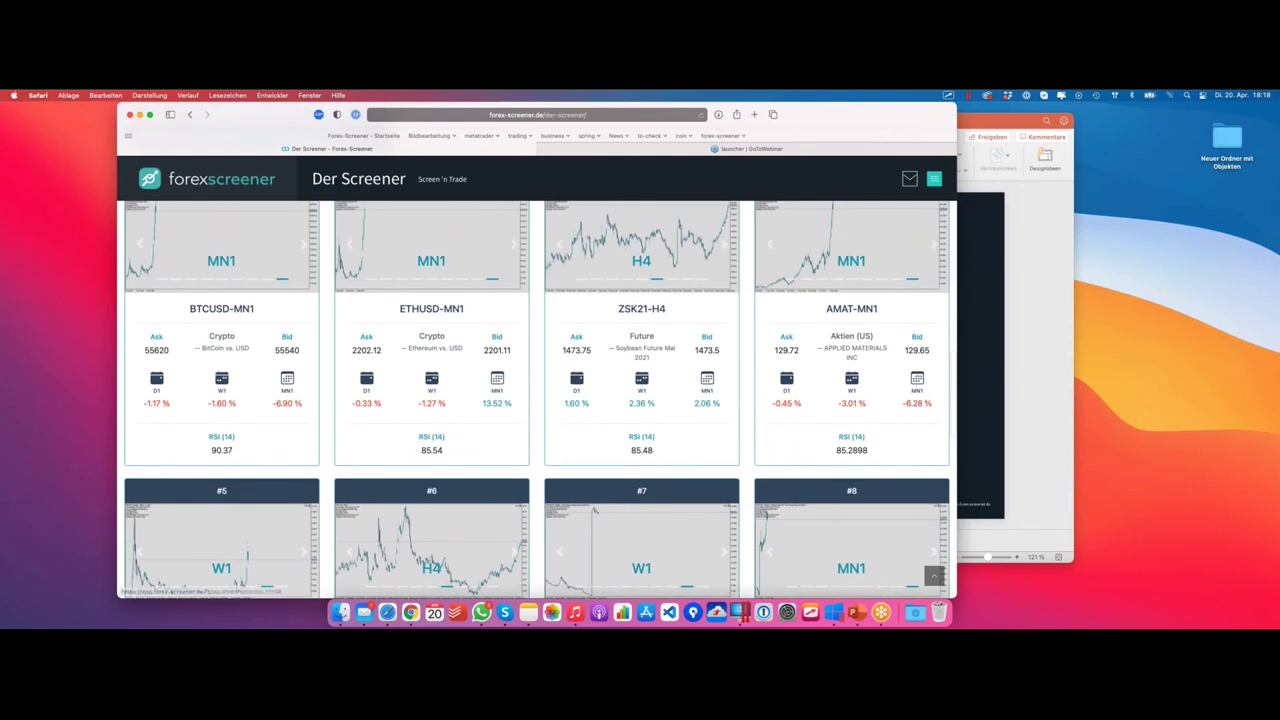
{"action": "left_click", "coordinate": [818, 274]}
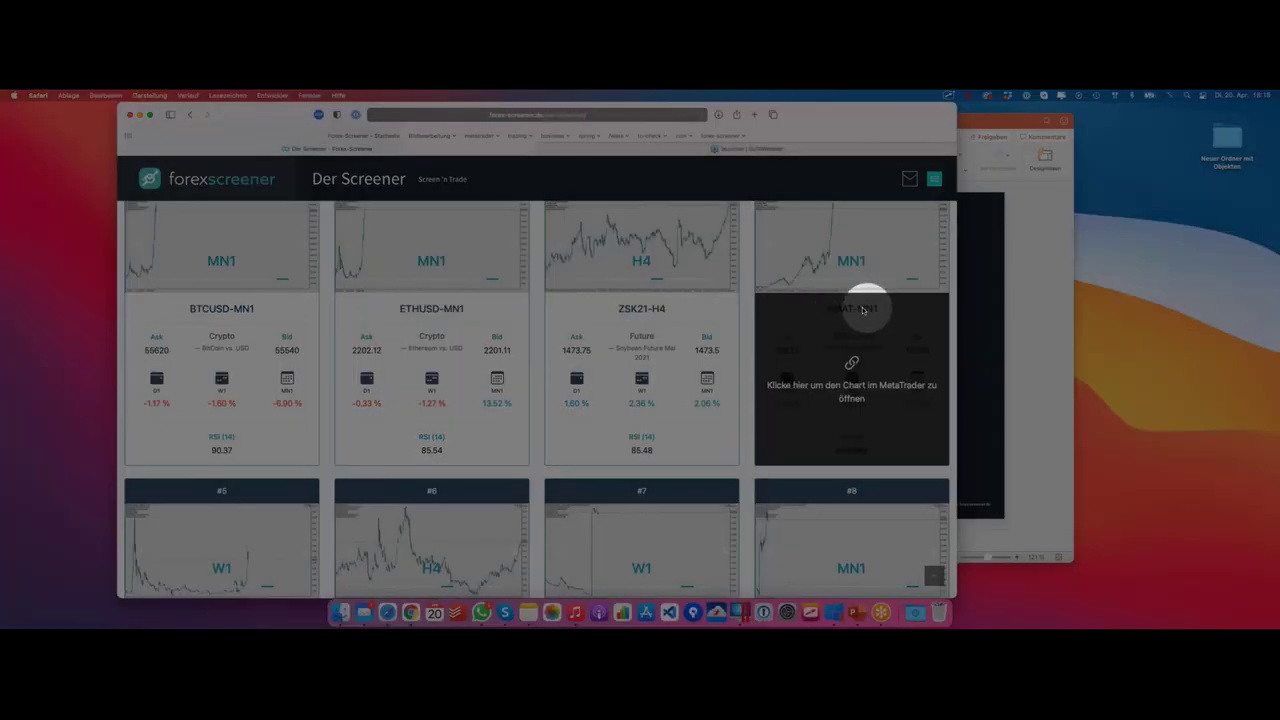
{"action": "mouse_move", "coordinate": [510, 298]}
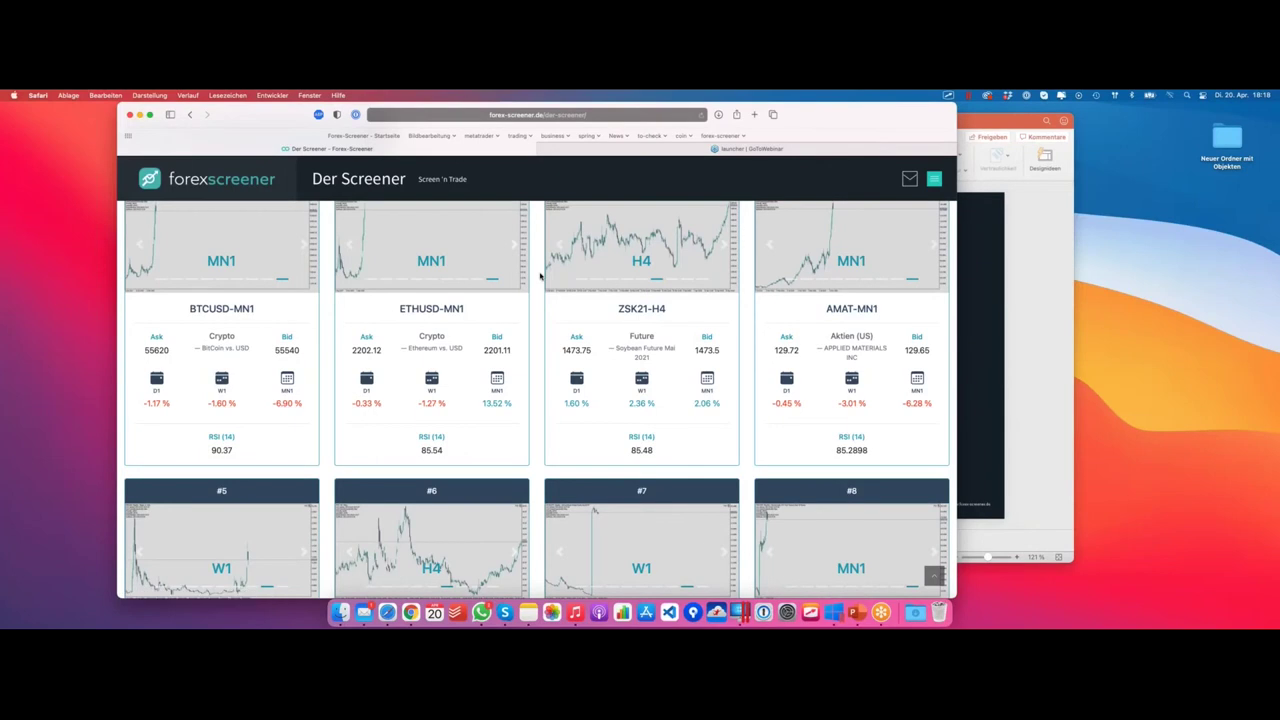
{"action": "scroll", "coordinate": [540, 277], "scroll_direction": "up", "scroll_amount": 1}
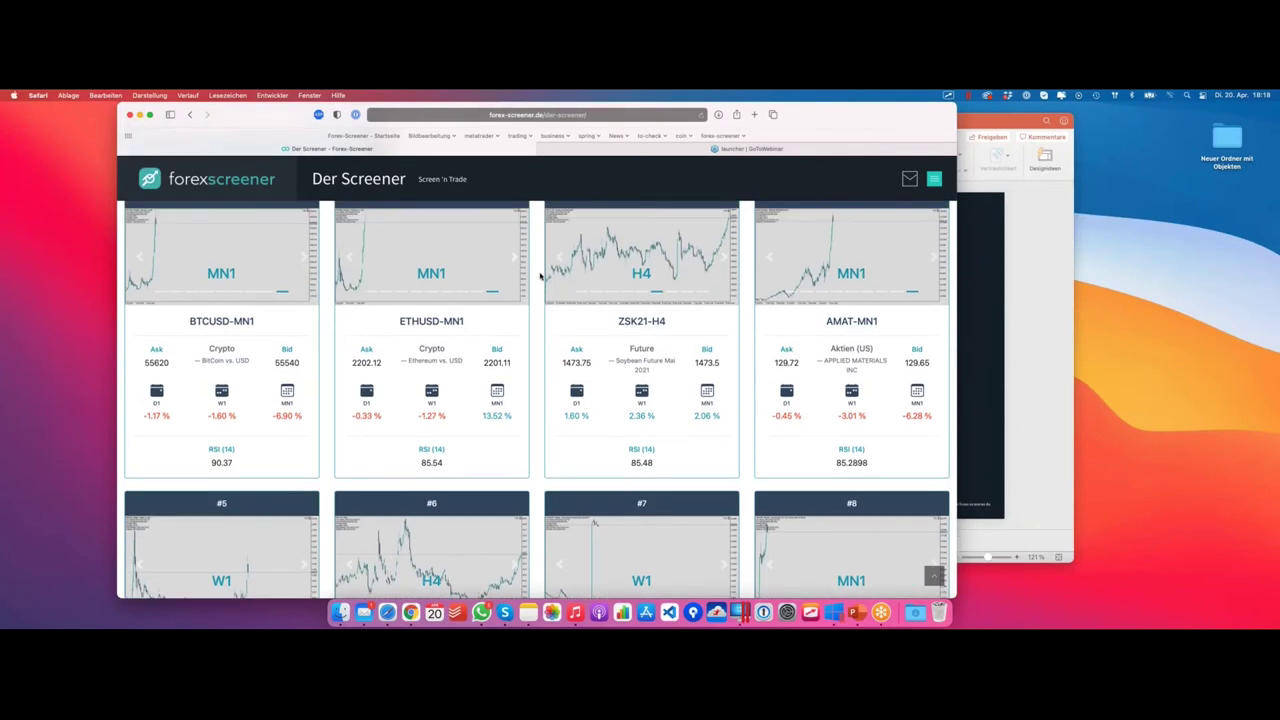
{"action": "scroll", "coordinate": [540, 277], "scroll_direction": "up", "scroll_amount": 15}
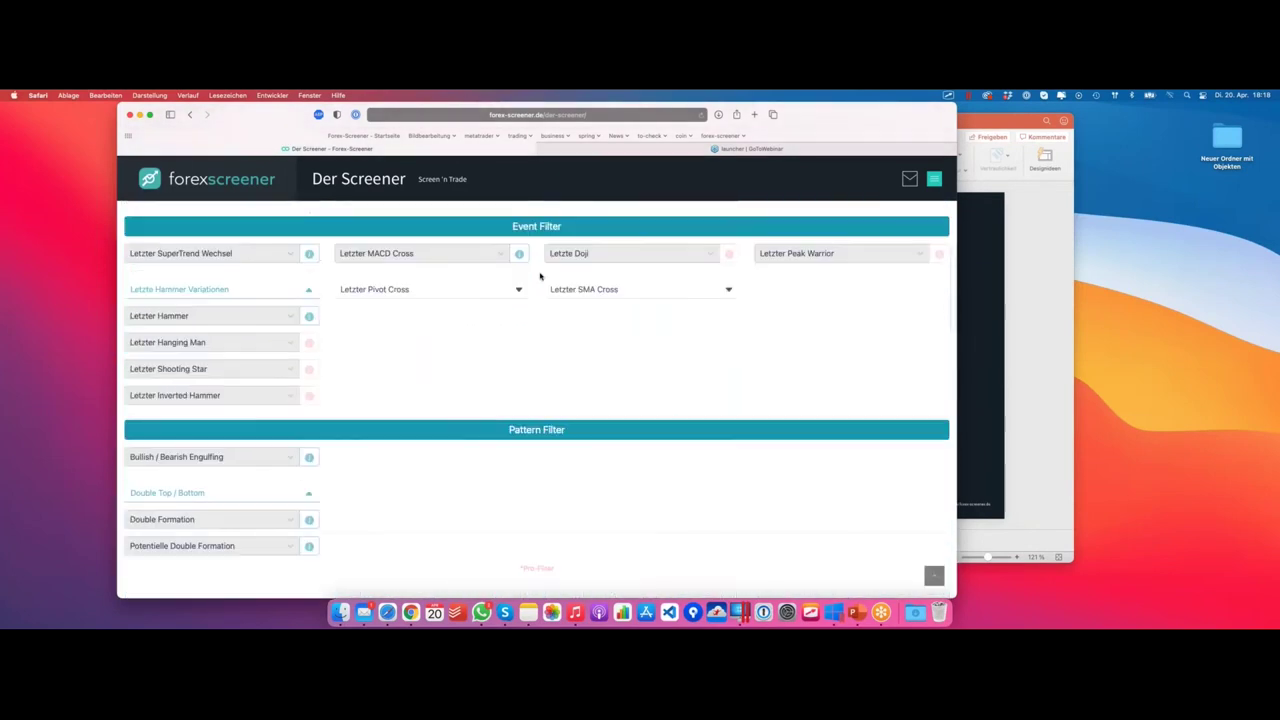
Restrict the RSI > 80 screening to the H1 time interval and check the matching result cards
{"action": "scroll", "coordinate": [540, 277], "scroll_direction": "up", "scroll_amount": 6}
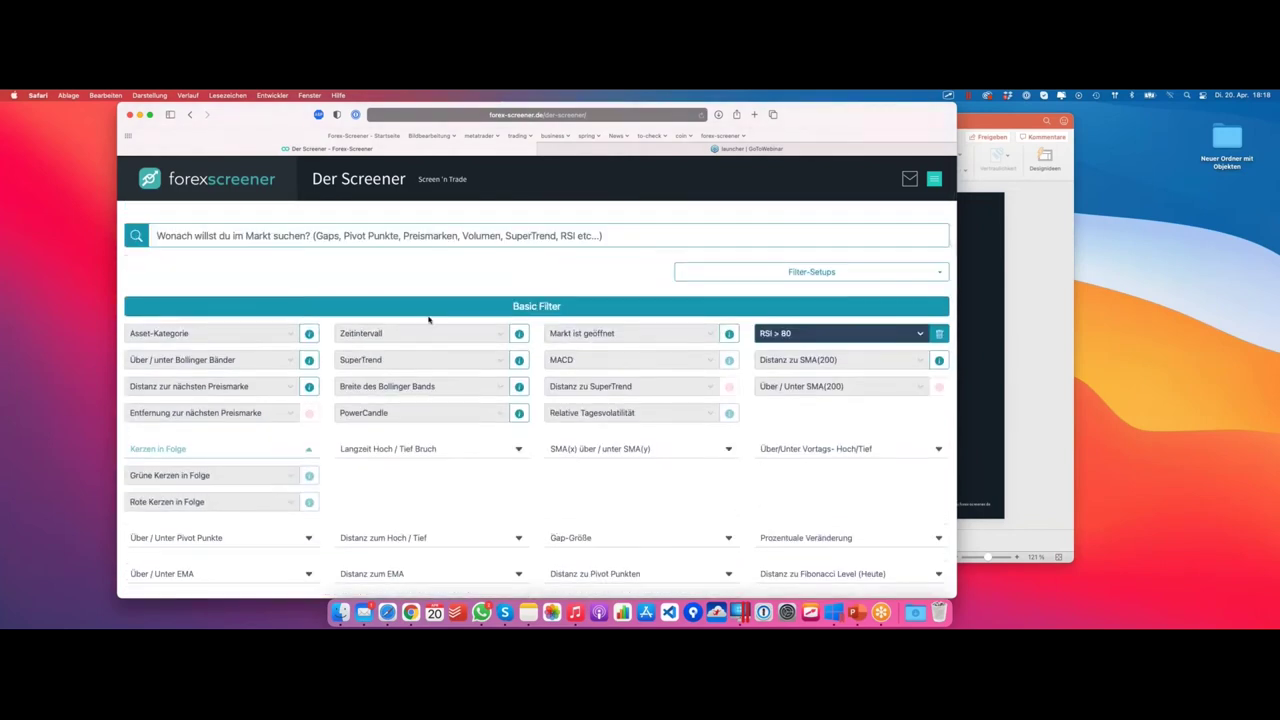
{"action": "left_click", "coordinate": [431, 334]}
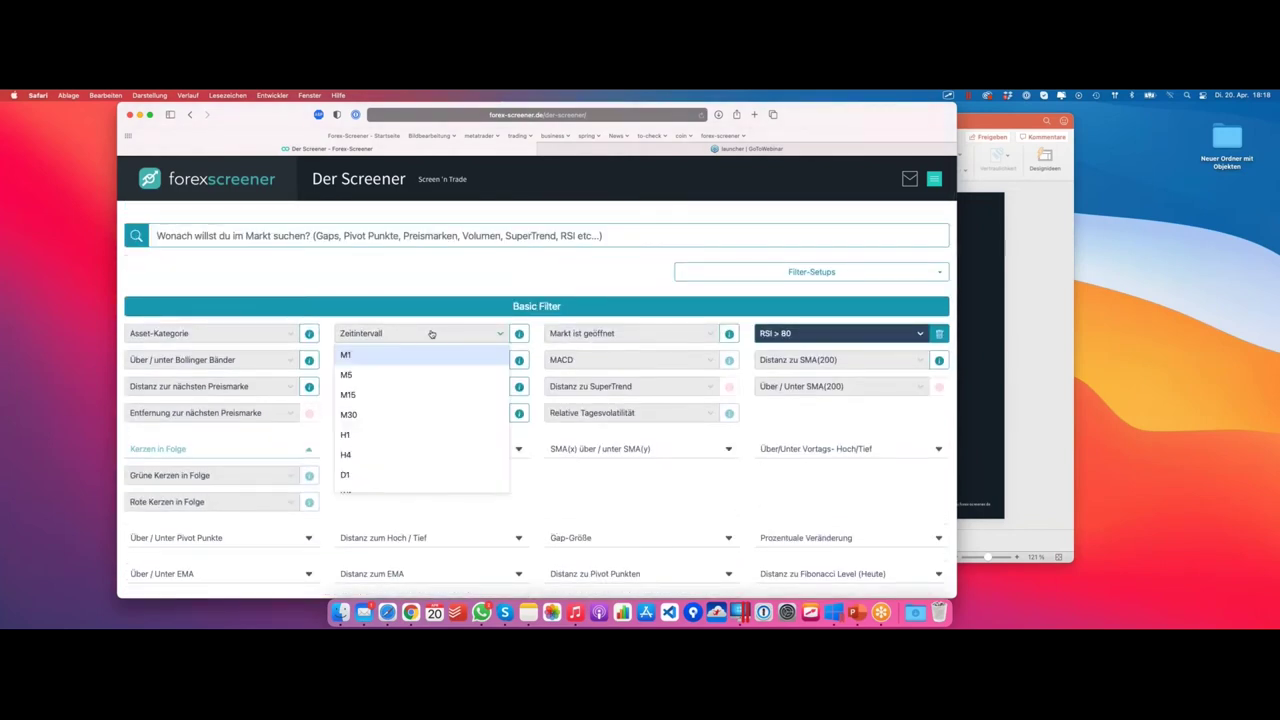
{"action": "left_click", "coordinate": [379, 434]}
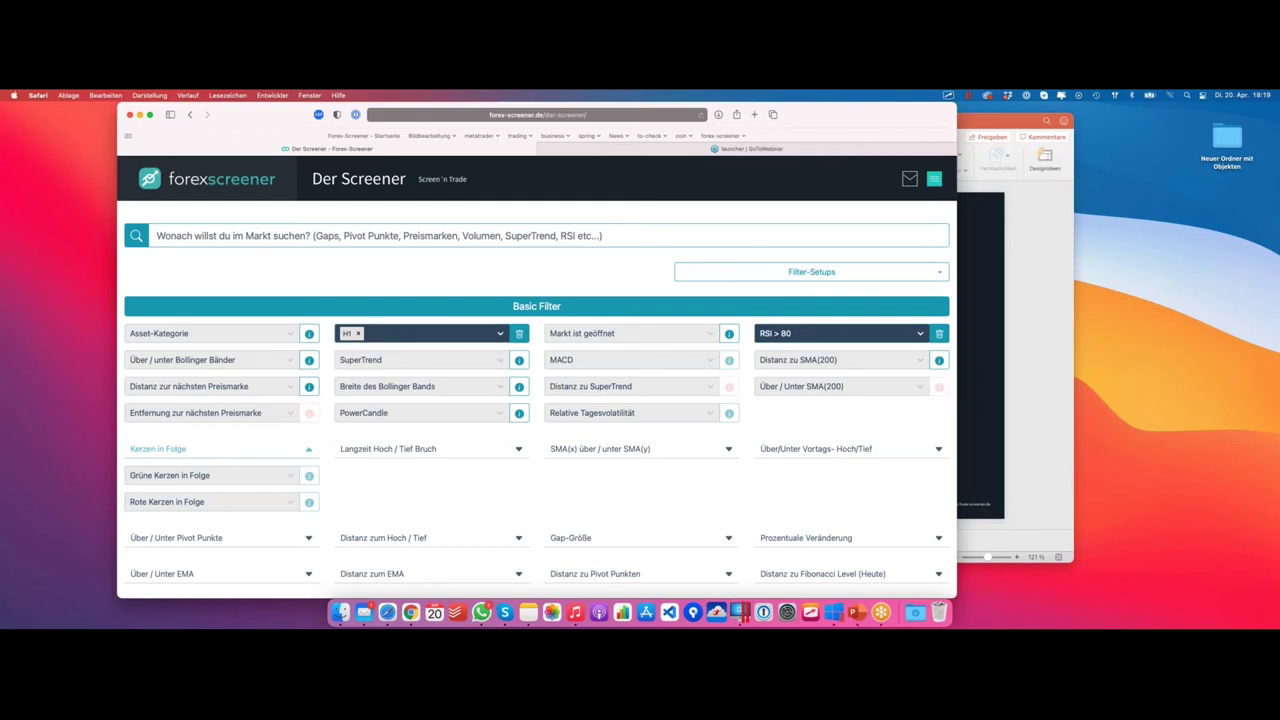
{"action": "scroll", "coordinate": [533, 310], "scroll_direction": "down", "scroll_amount": 1}
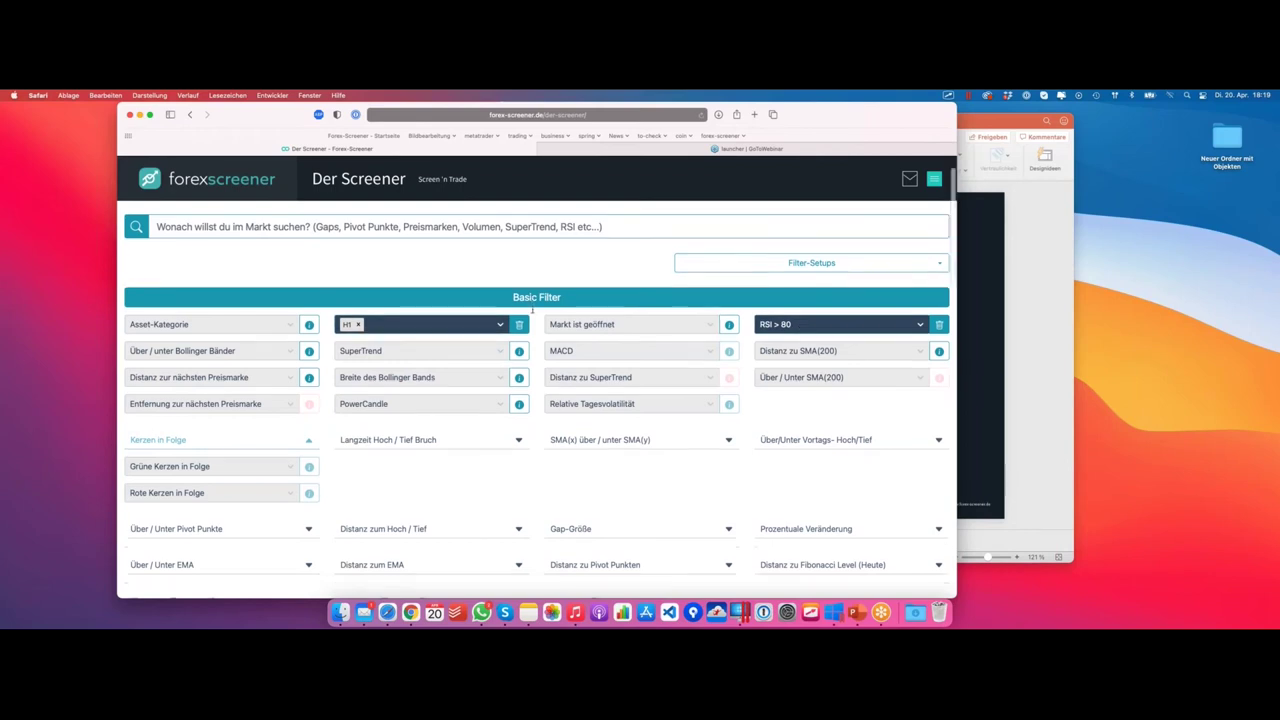
{"action": "scroll", "coordinate": [533, 310], "scroll_direction": "down", "scroll_amount": 15}
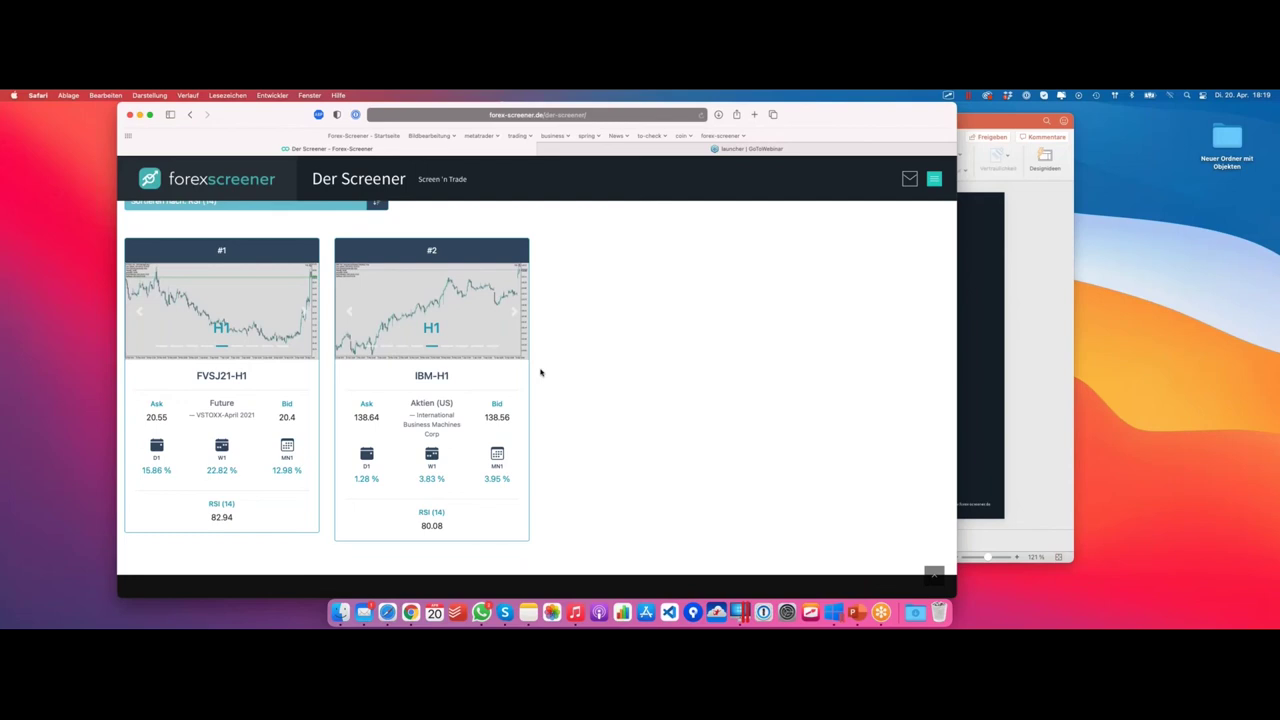
{"action": "scroll", "coordinate": [540, 373], "scroll_direction": "up", "scroll_amount": 5}
{"action": "scroll", "coordinate": [538, 367], "scroll_direction": "up", "scroll_amount": 10}
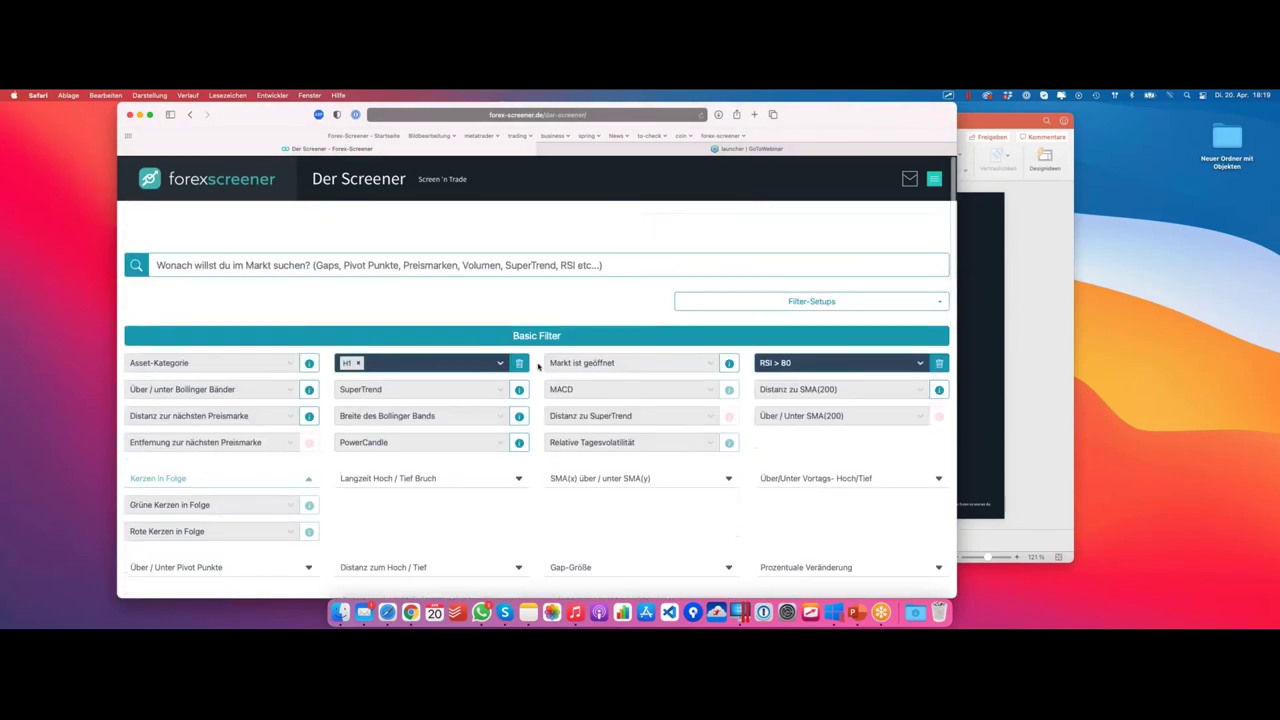
Look through the available asset categories without choosing one
{"action": "left_click", "coordinate": [269, 363]}
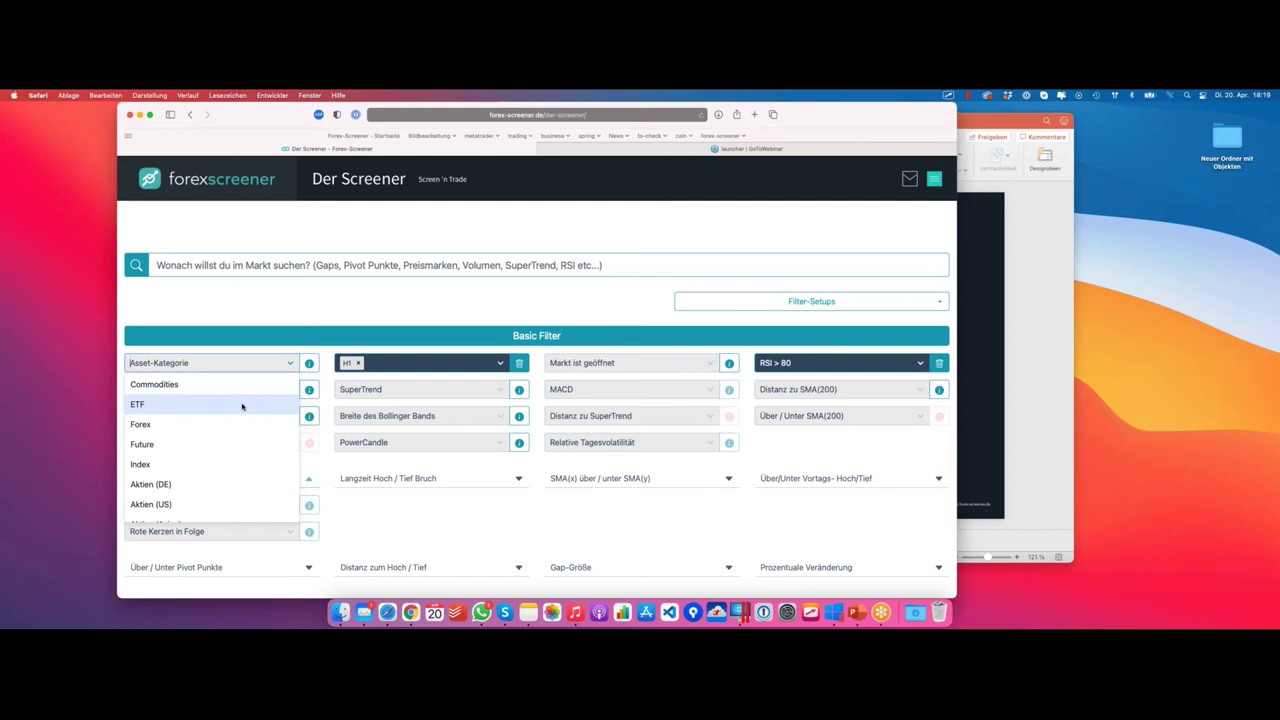
{"action": "scroll", "coordinate": [245, 404], "scroll_direction": "down", "scroll_amount": 1}
{"action": "scroll", "coordinate": [242, 406], "scroll_direction": "down", "scroll_amount": 1}
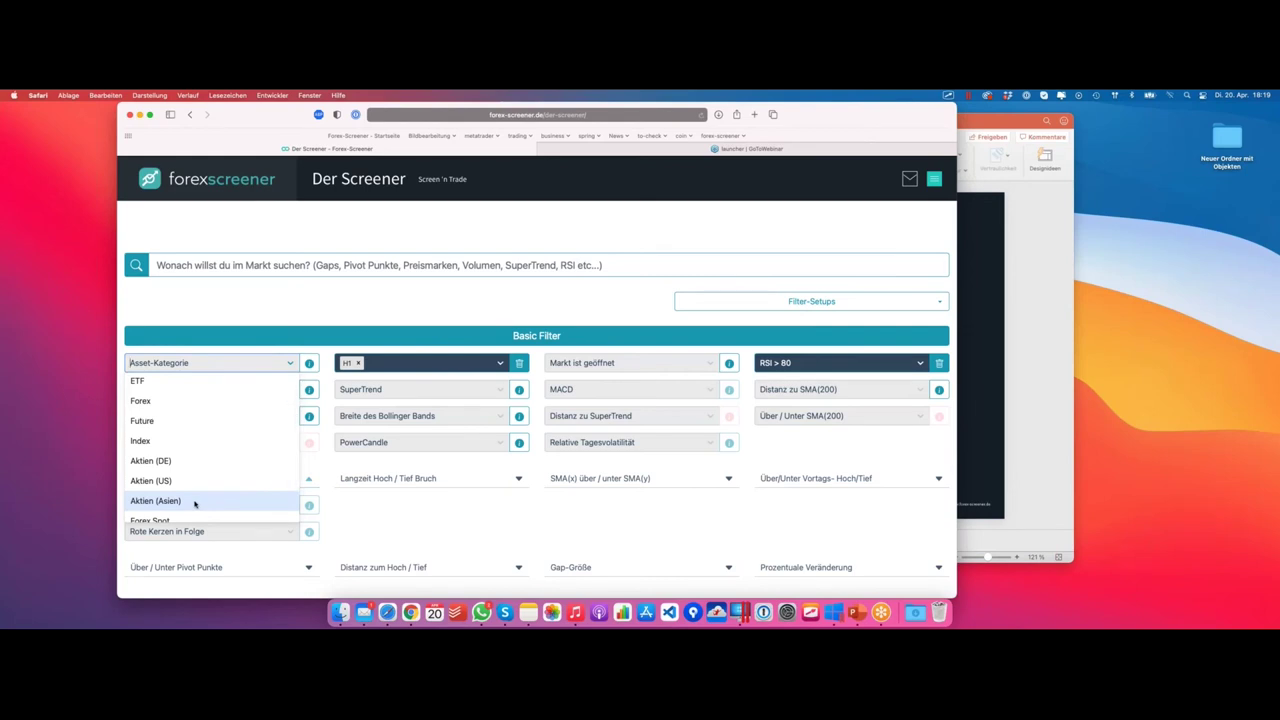
{"action": "scroll", "coordinate": [212, 488], "scroll_direction": "down", "scroll_amount": 1}
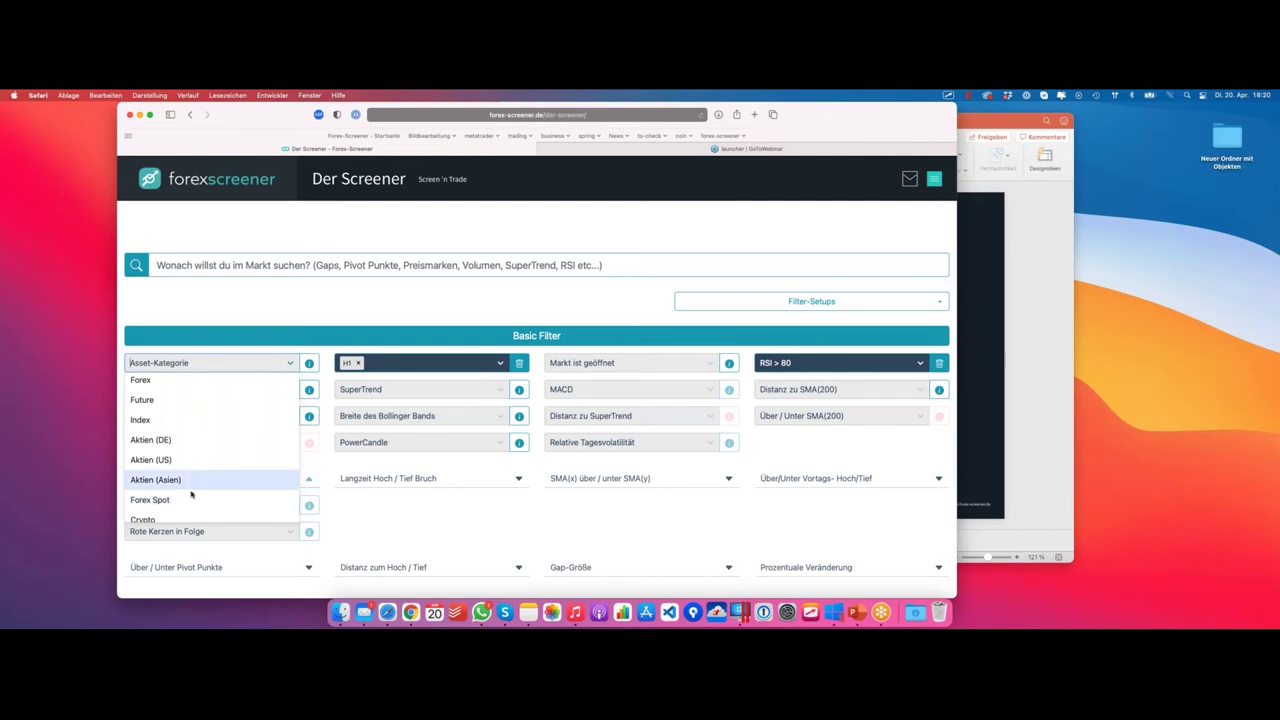
{"action": "left_click", "coordinate": [308, 335]}
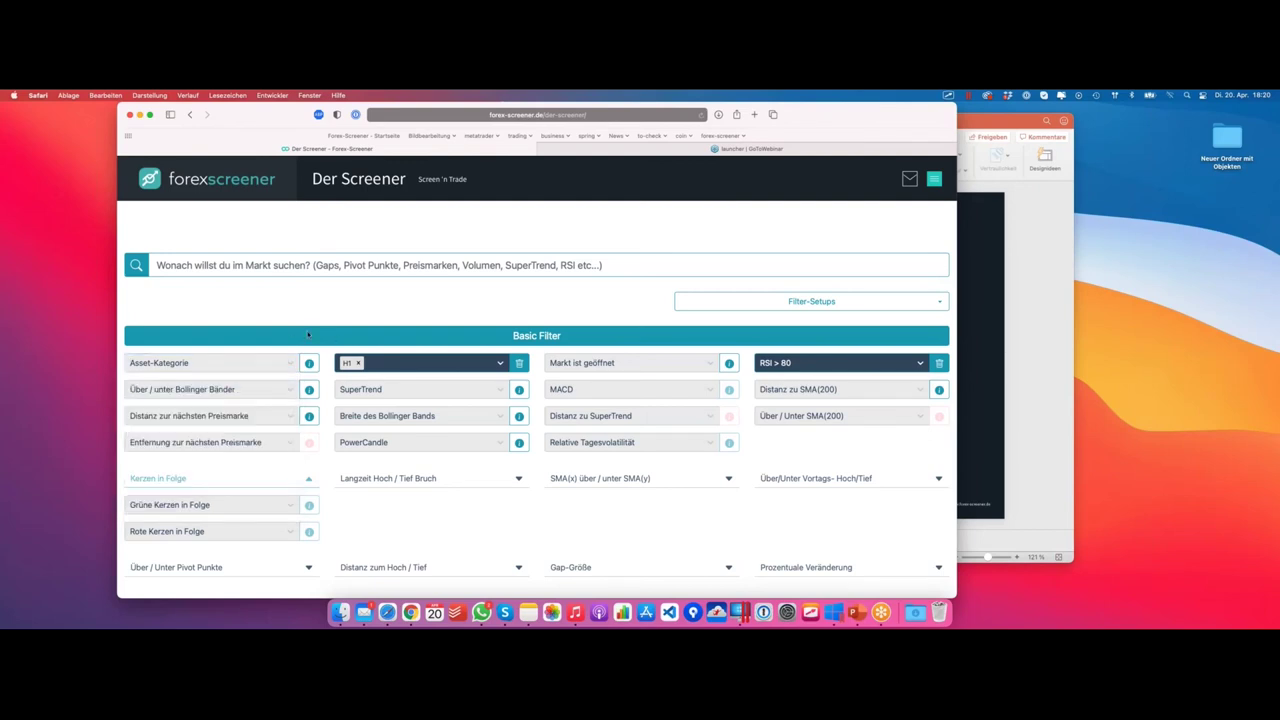
{"action": "scroll", "coordinate": [390, 320], "scroll_direction": "down", "scroll_amount": 1}
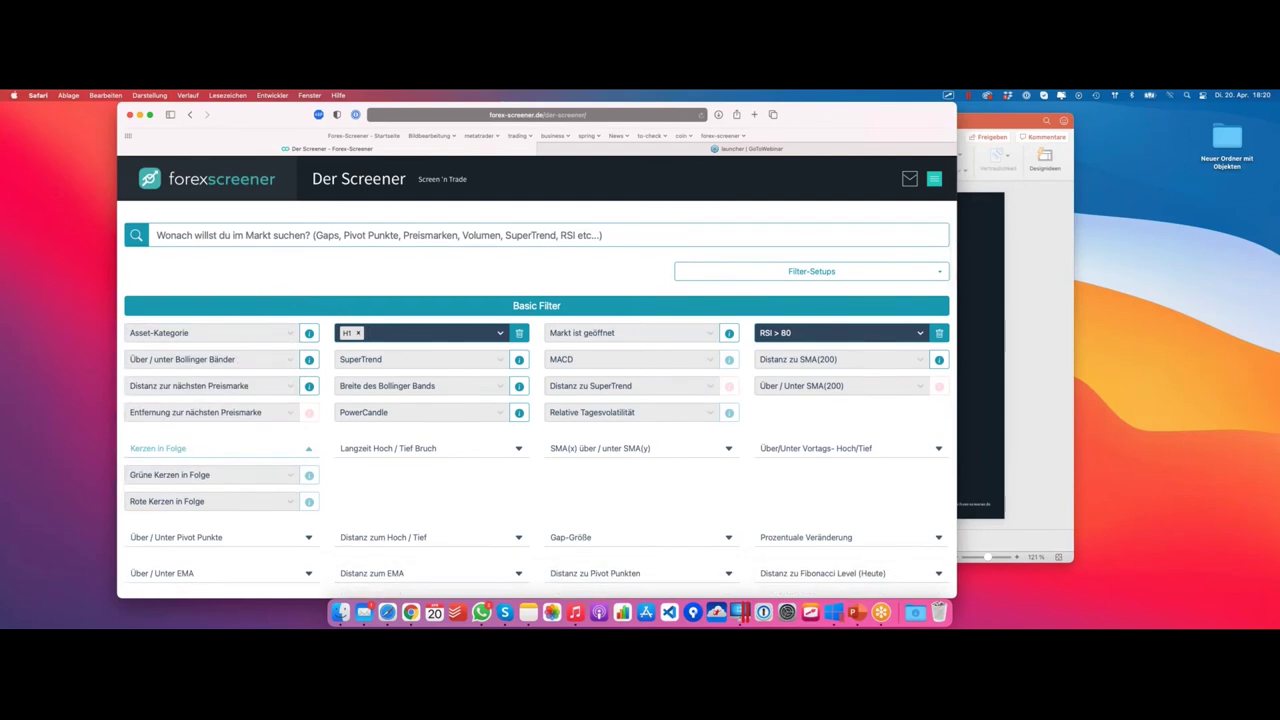
Remove the H1 time interval from the screener filters
{"action": "left_click", "coordinate": [358, 334]}
{"action": "scroll", "coordinate": [540, 434], "scroll_direction": "down", "scroll_amount": 10}
{"action": "scroll", "coordinate": [540, 434], "scroll_direction": "up", "scroll_amount": 15}
Limit the RSI > 80 screening to the Forex asset category and check how many results are found
{"action": "left_click", "coordinate": [186, 362]}
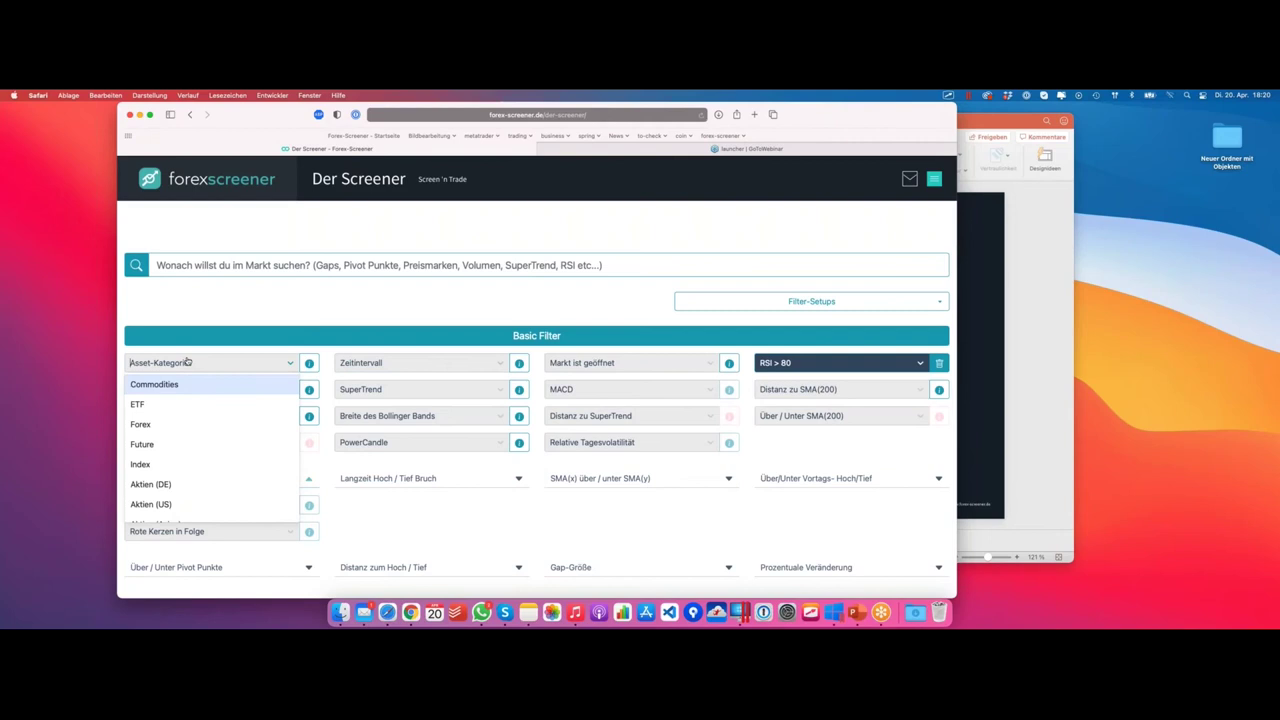
{"action": "left_click", "coordinate": [166, 425]}
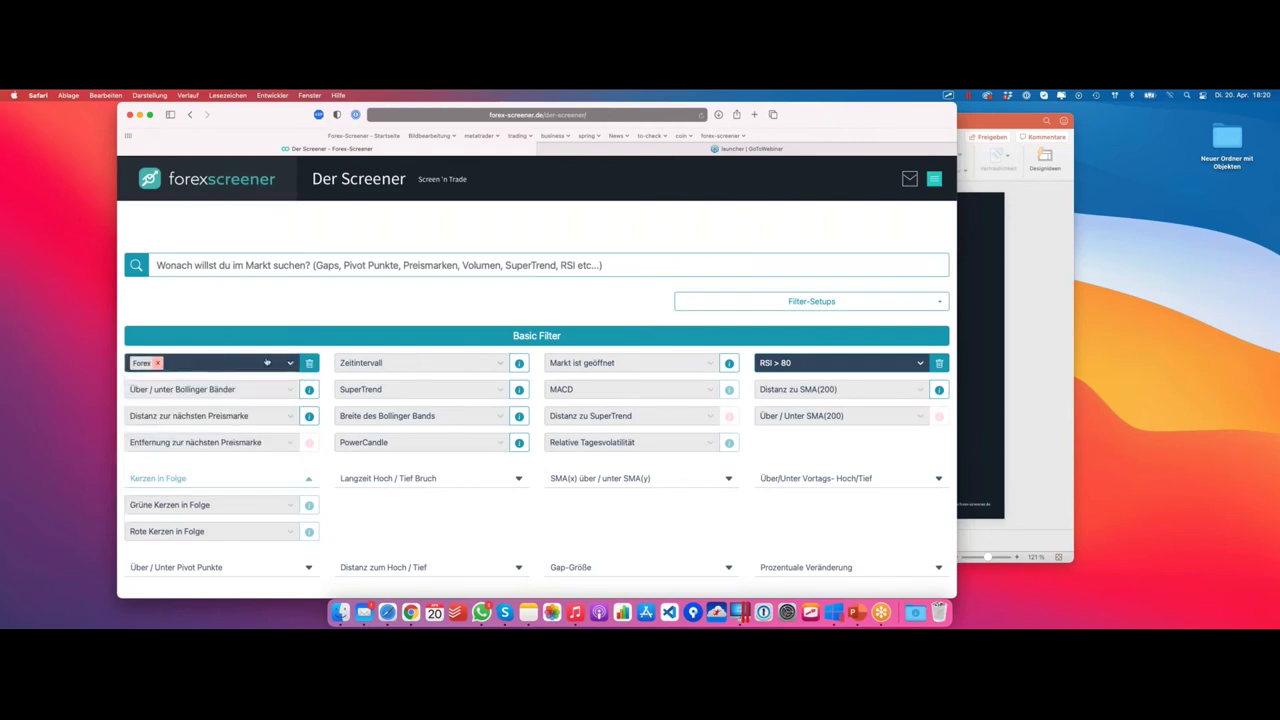
{"action": "scroll", "coordinate": [310, 362], "scroll_direction": "down", "scroll_amount": 5}
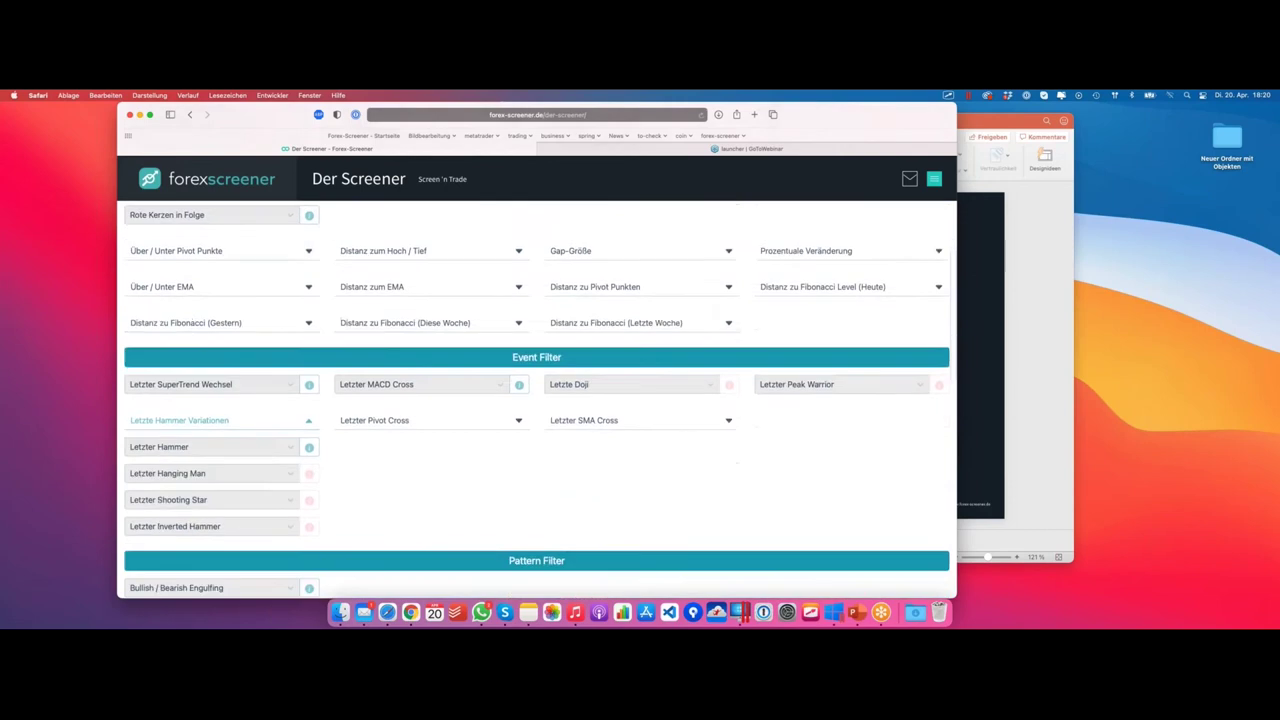
{"action": "scroll", "coordinate": [342, 353], "scroll_direction": "down", "scroll_amount": 5}
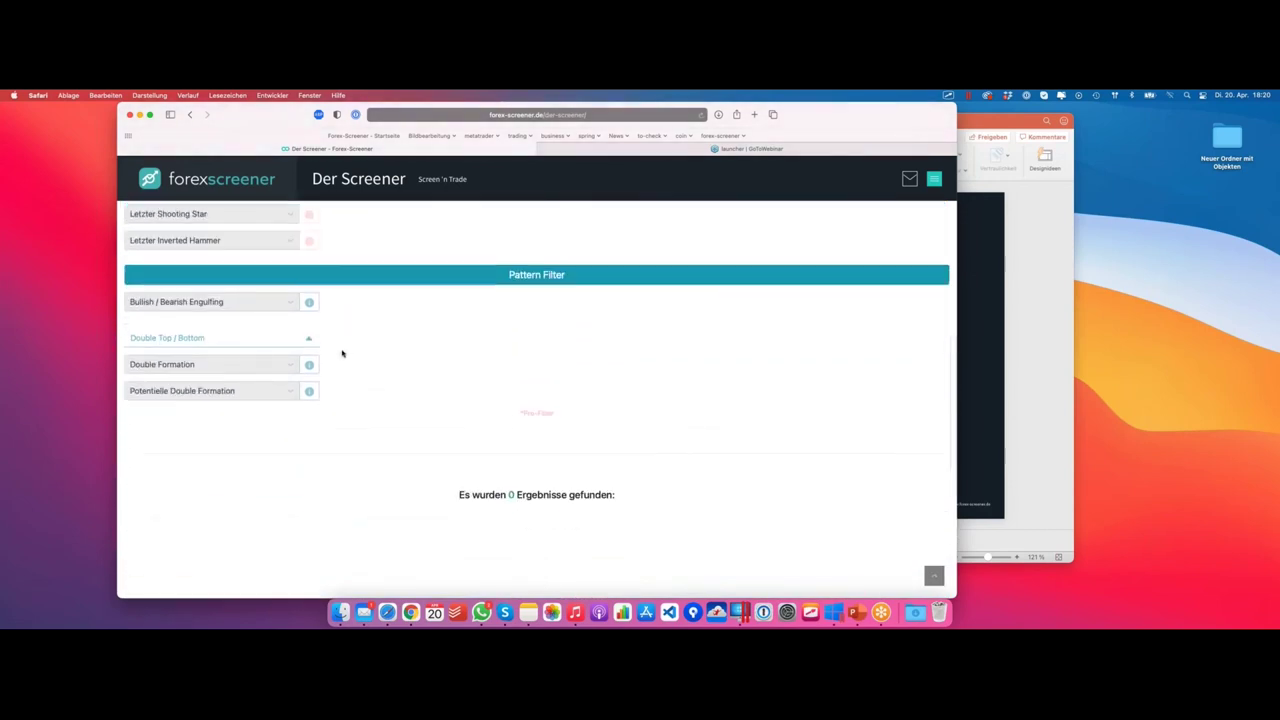
{"action": "left_click_drag", "start_coordinate": [459, 502], "coordinate": [622, 502]}
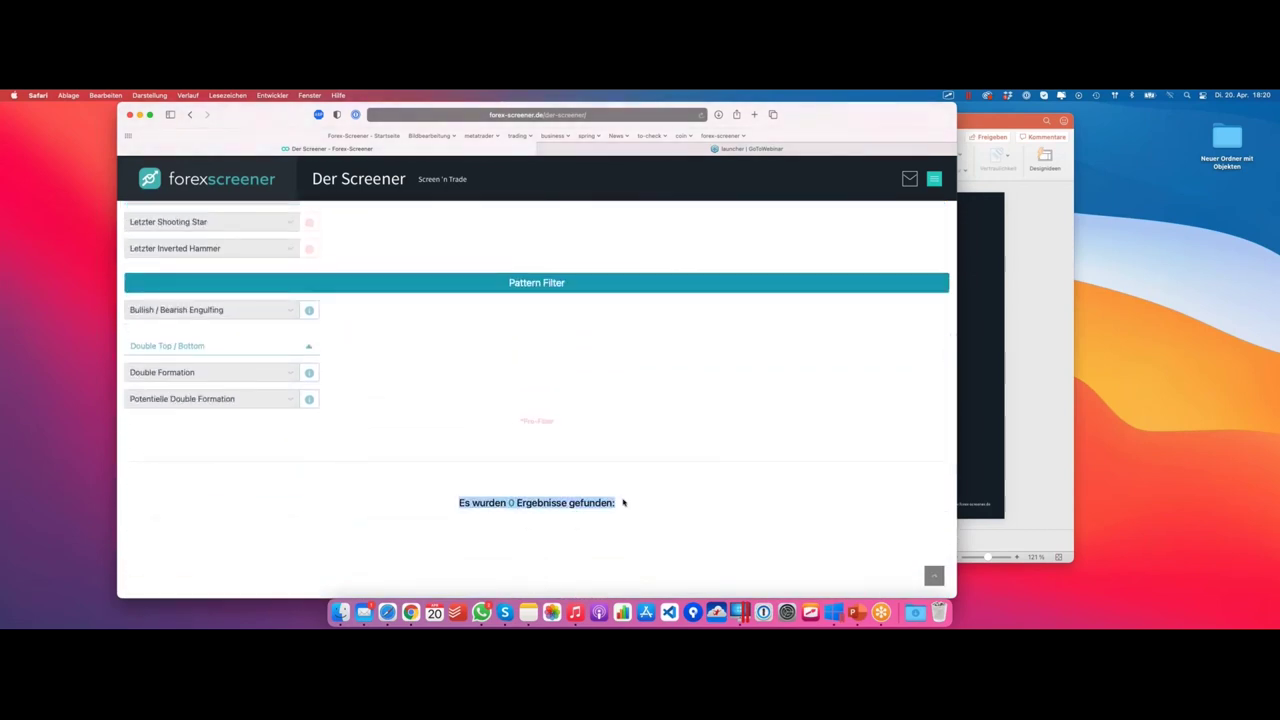
{"action": "scroll", "coordinate": [531, 448], "scroll_direction": "up", "scroll_amount": 10}
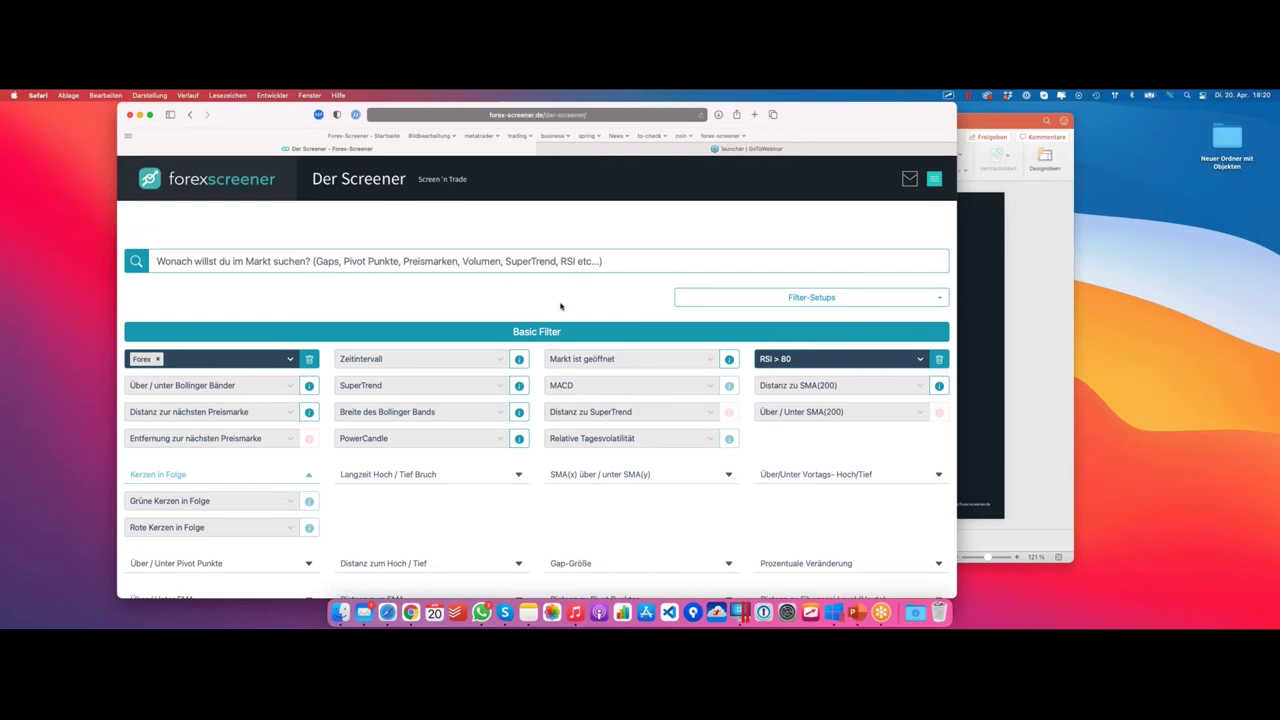
Change the RSI filter to RSI < 20 for Forex and inspect the matching result's chart and RSI value
{"action": "left_click", "coordinate": [896, 357]}
{"action": "scroll", "coordinate": [863, 434], "scroll_direction": "down", "scroll_amount": 2}
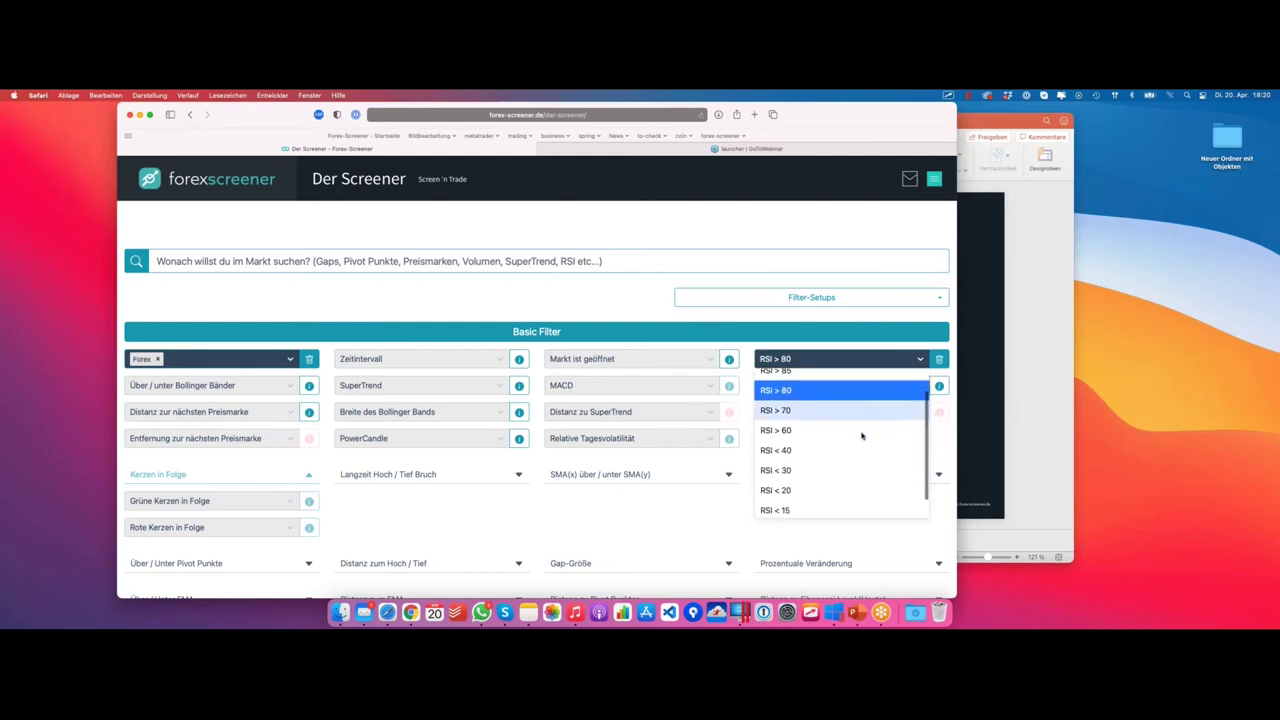
{"action": "left_click", "coordinate": [806, 487]}
{"action": "scroll", "coordinate": [806, 487], "scroll_direction": "down", "scroll_amount": 5}
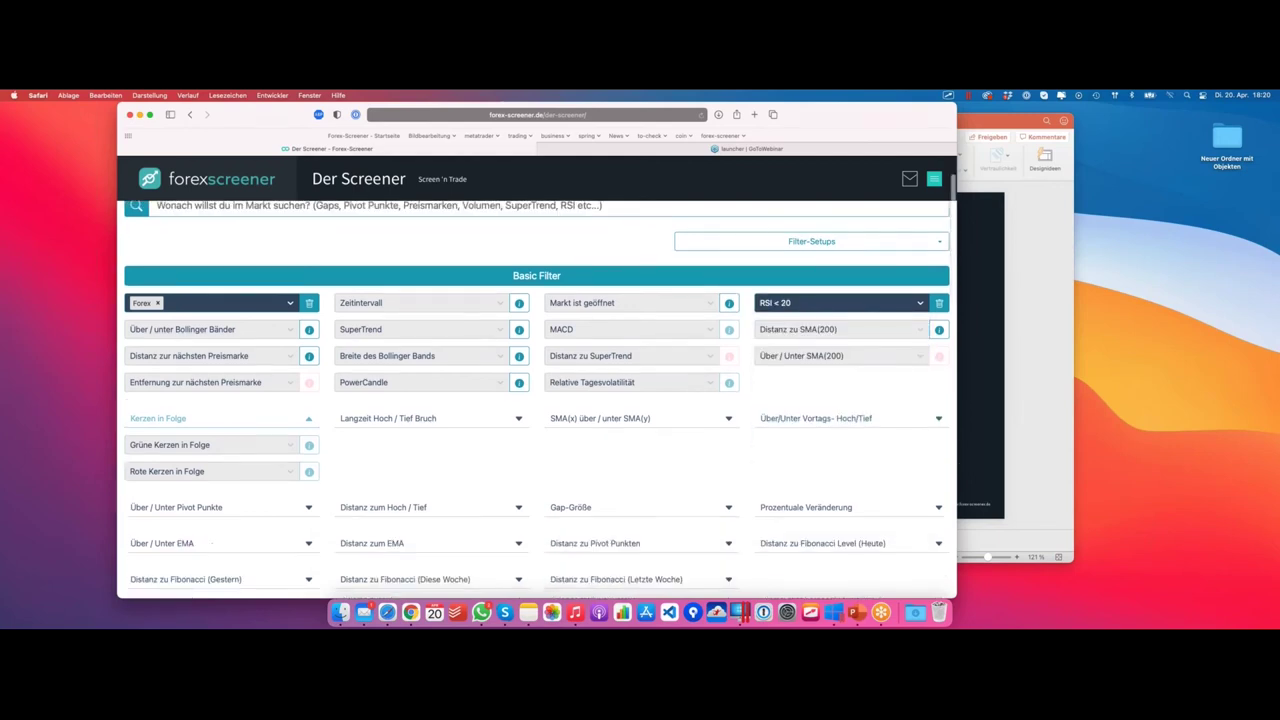
{"action": "scroll", "coordinate": [740, 354], "scroll_direction": "down", "scroll_amount": 10}
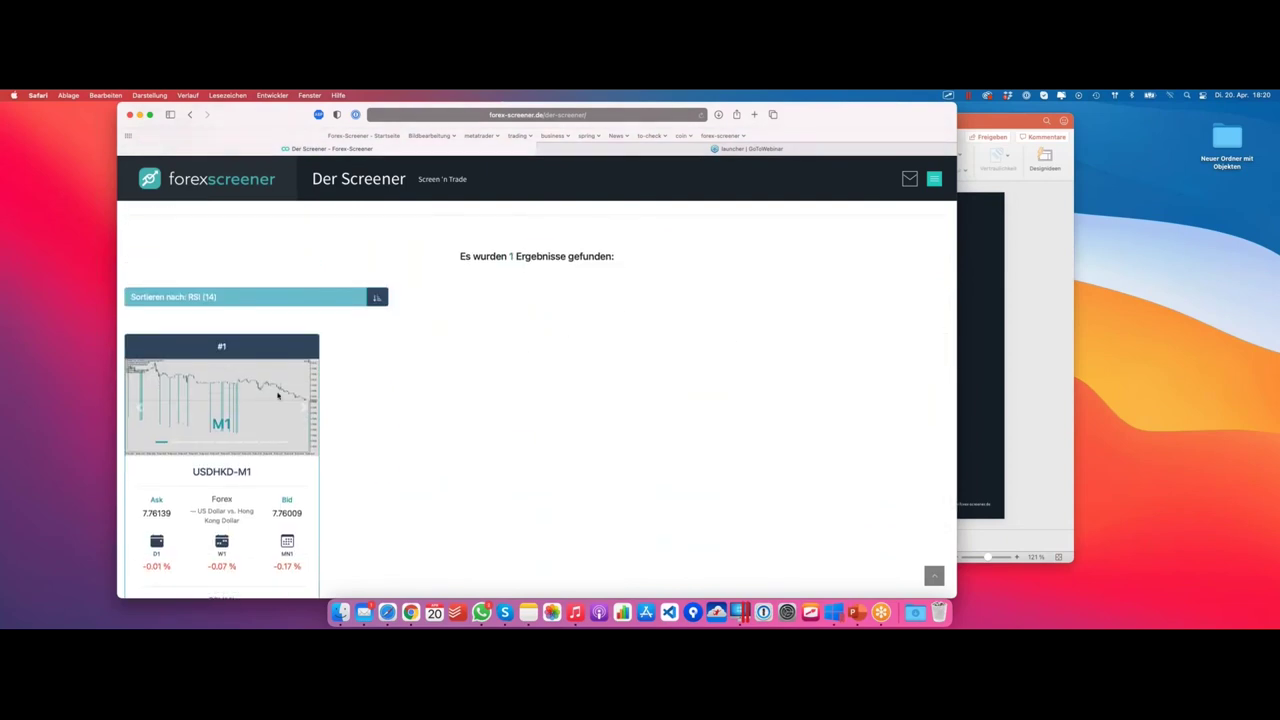
{"action": "scroll", "coordinate": [278, 396], "scroll_direction": "down", "scroll_amount": 1}
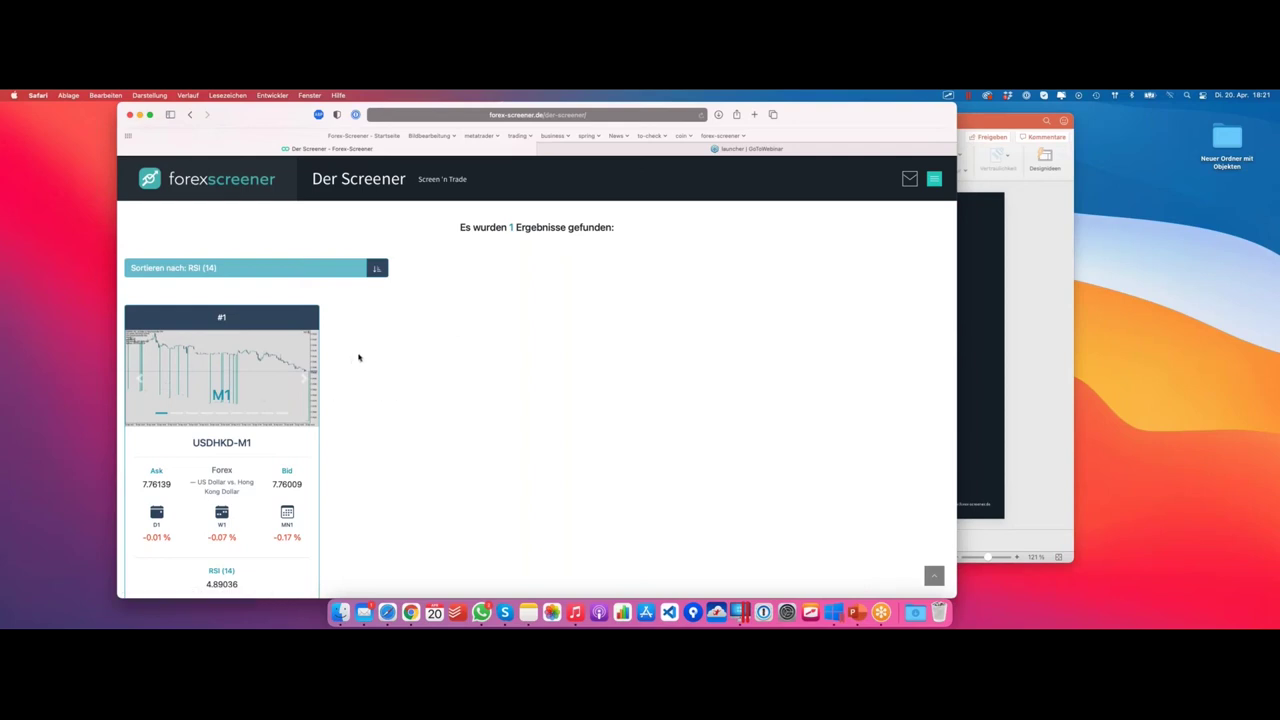
{"action": "scroll", "coordinate": [362, 357], "scroll_direction": "down", "scroll_amount": 1}
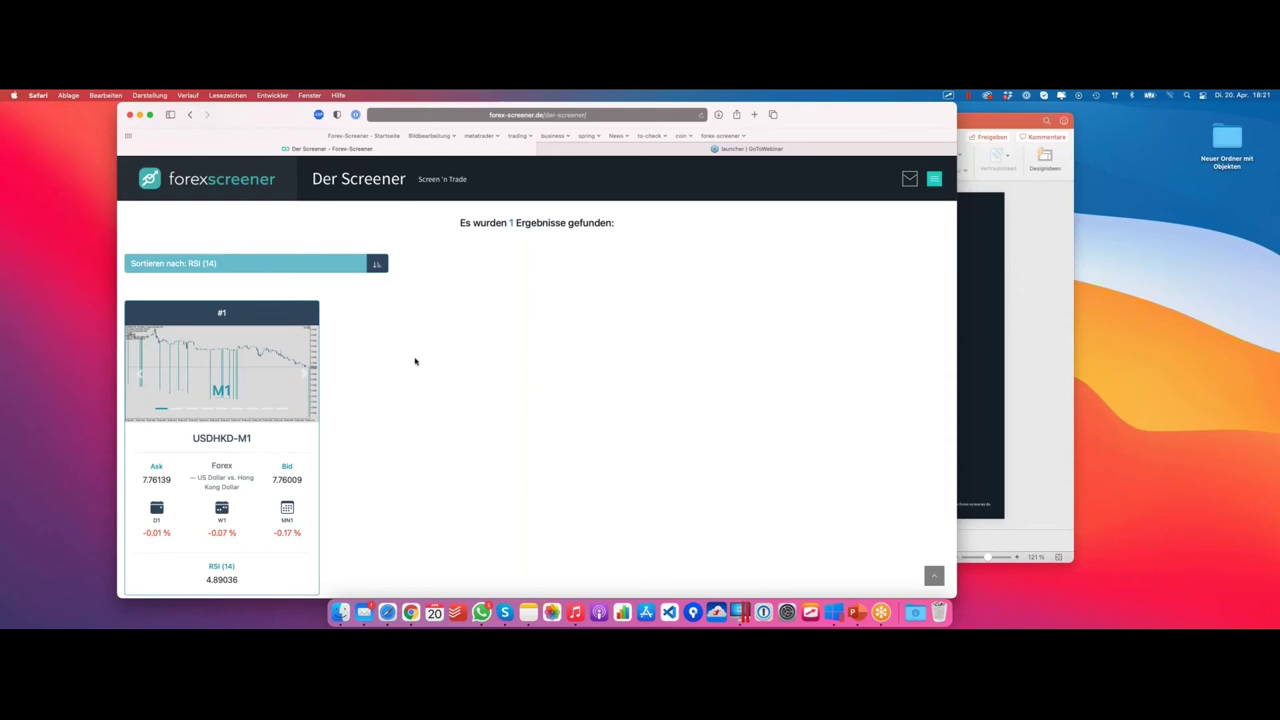
{"action": "scroll", "coordinate": [416, 347], "scroll_direction": "up", "scroll_amount": 2}
{"action": "scroll", "coordinate": [416, 347], "scroll_direction": "up", "scroll_amount": 10}
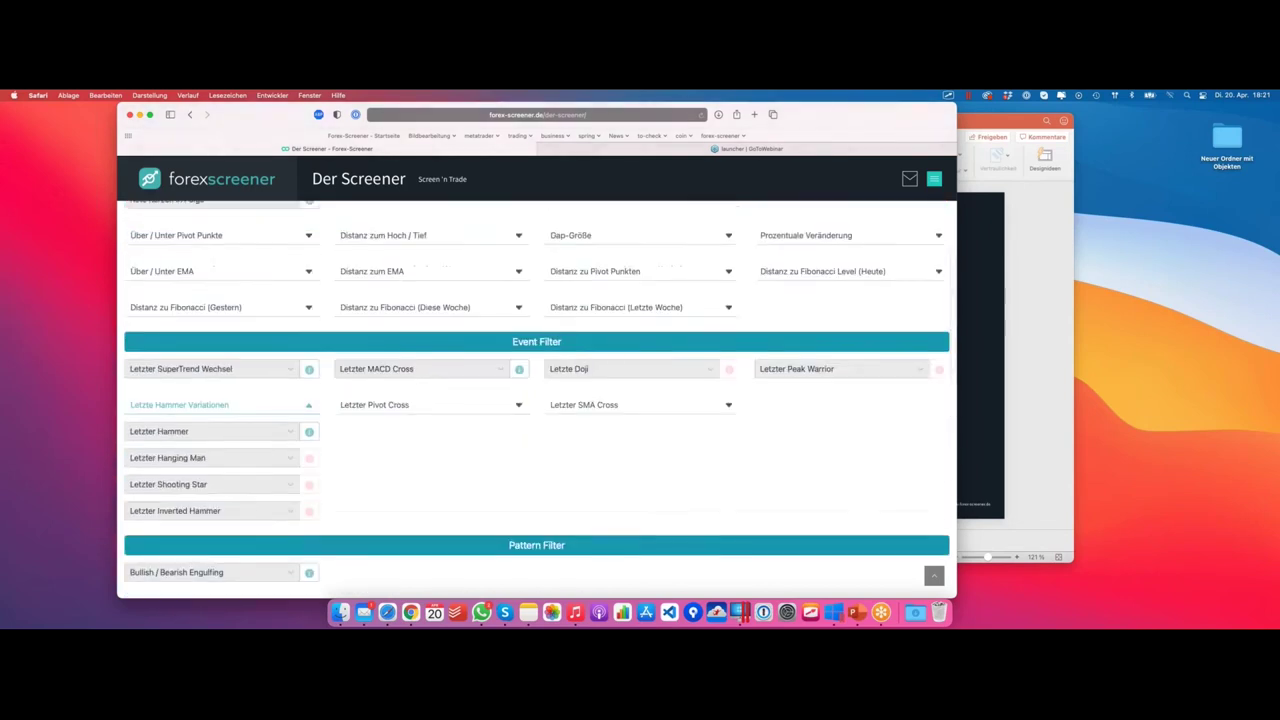
Clear the RSI and asset category filters and view the list of predefined filter setups
{"action": "left_click", "coordinate": [939, 363]}
{"action": "left_click", "coordinate": [309, 363]}
{"action": "left_click", "coordinate": [847, 302]}
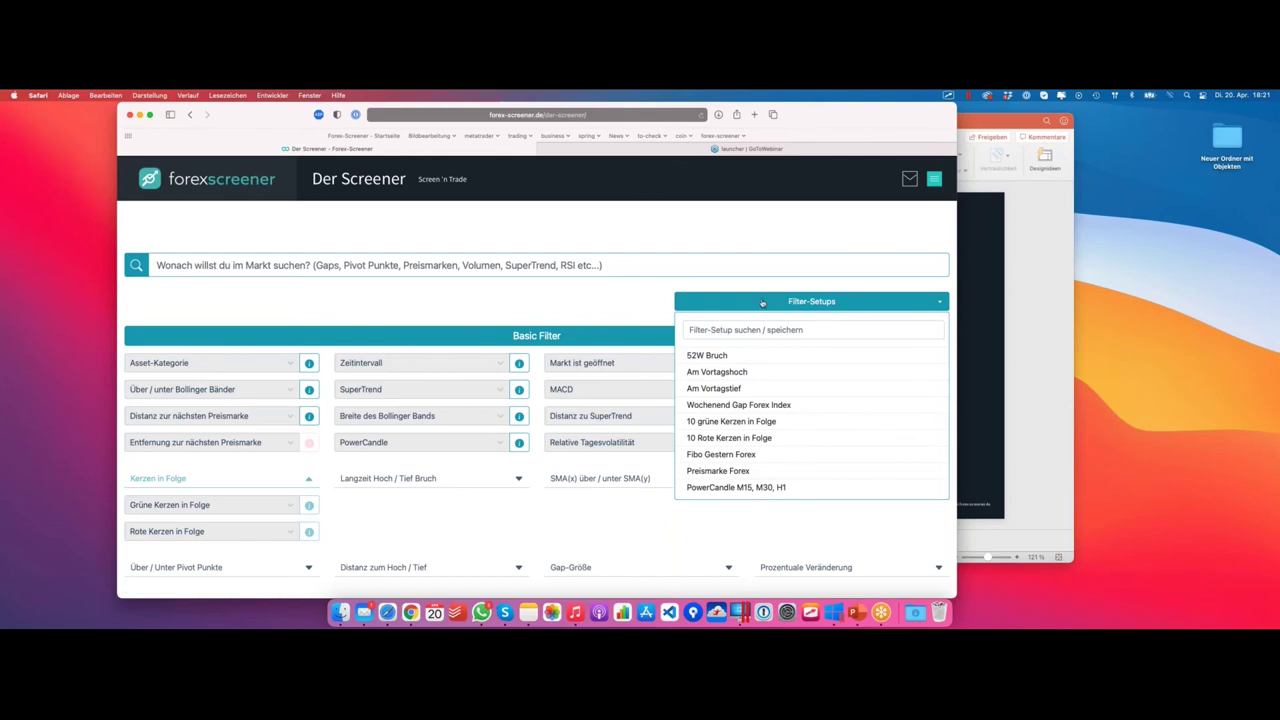
{"action": "left_click", "coordinate": [620, 300]}
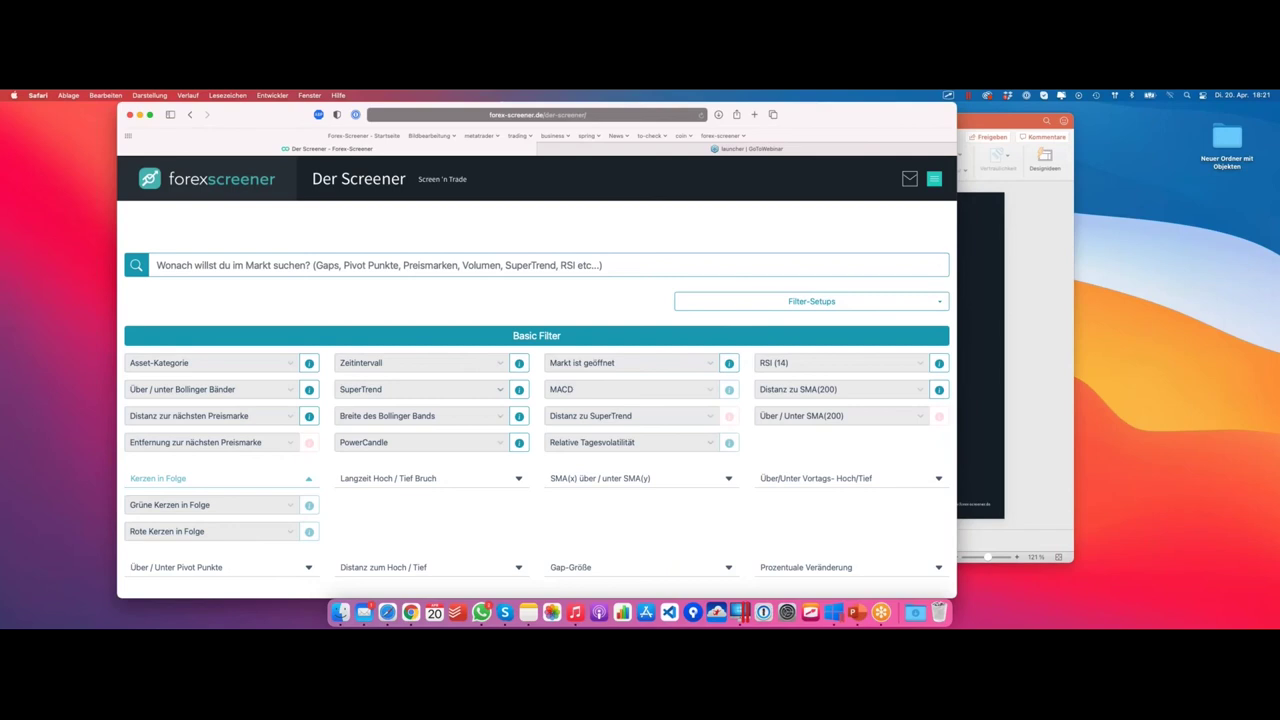
{"action": "left_click", "coordinate": [782, 302]}
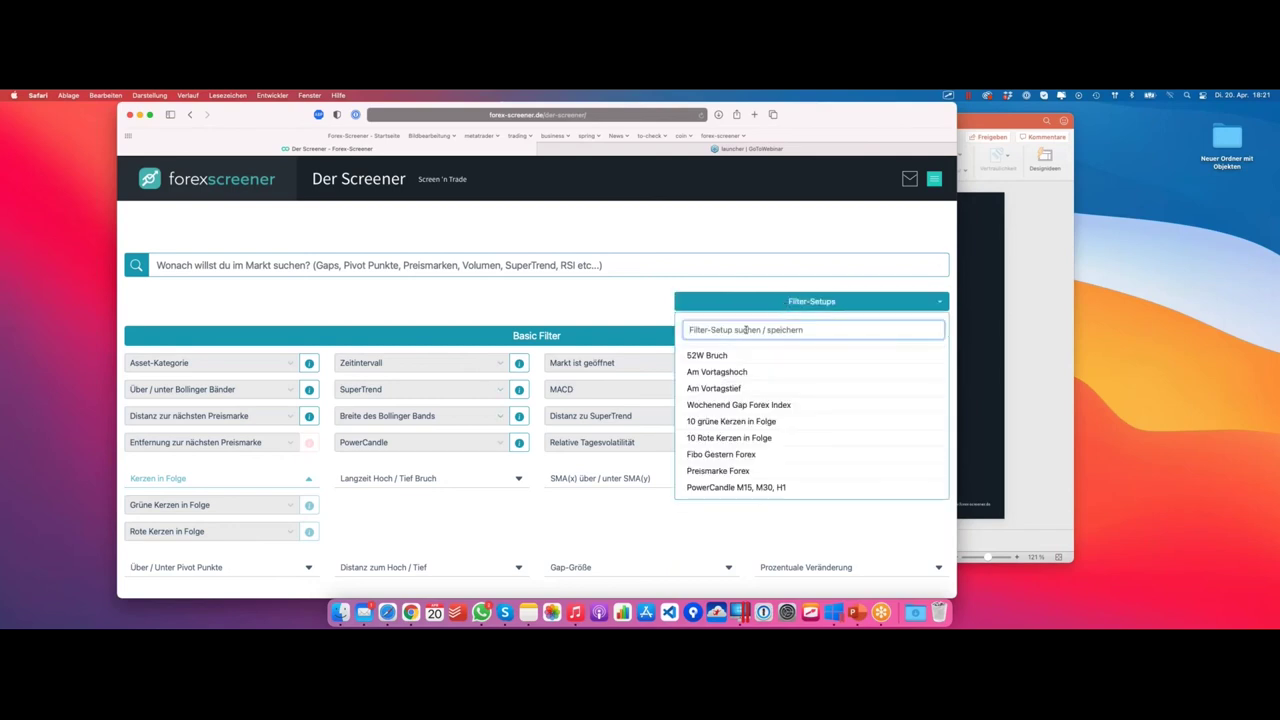
{"action": "left_click", "coordinate": [594, 309]}
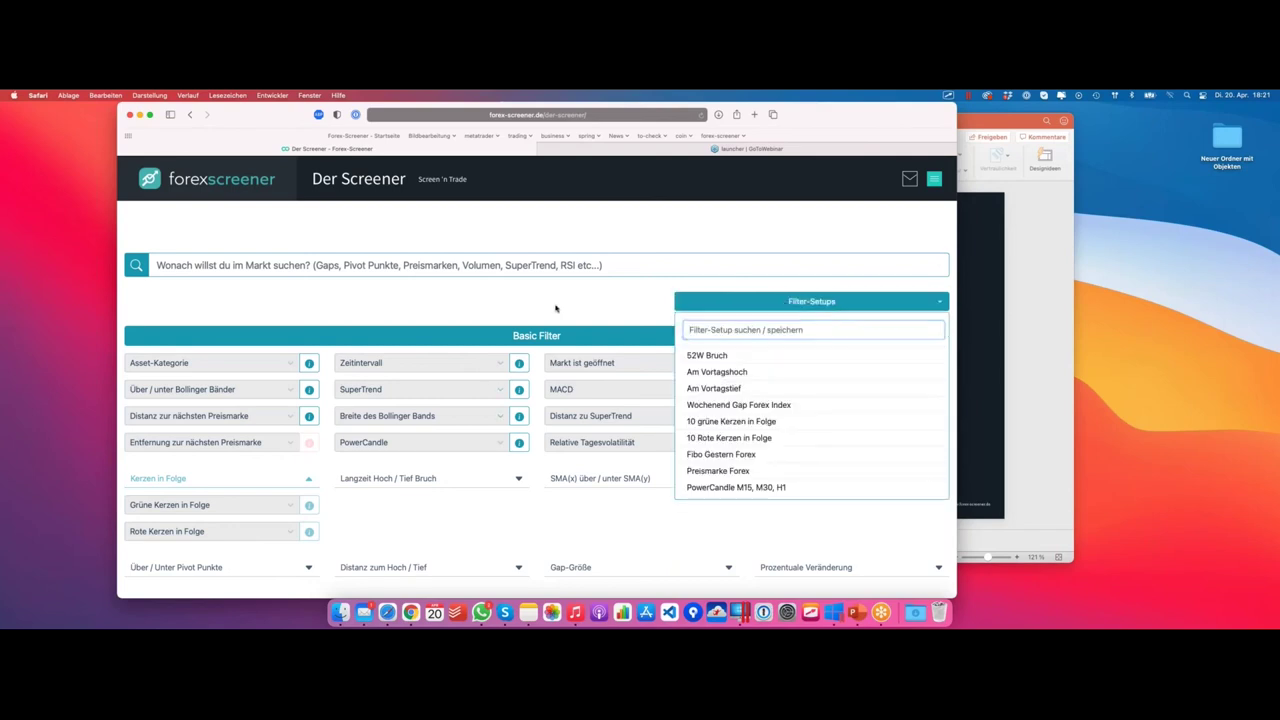
Filter for a SuperTrend of Aufwärtstrend combined with 5 Grüne Kerzen in Folge
{"action": "left_click", "coordinate": [434, 387]}
{"action": "left_click", "coordinate": [390, 411]}
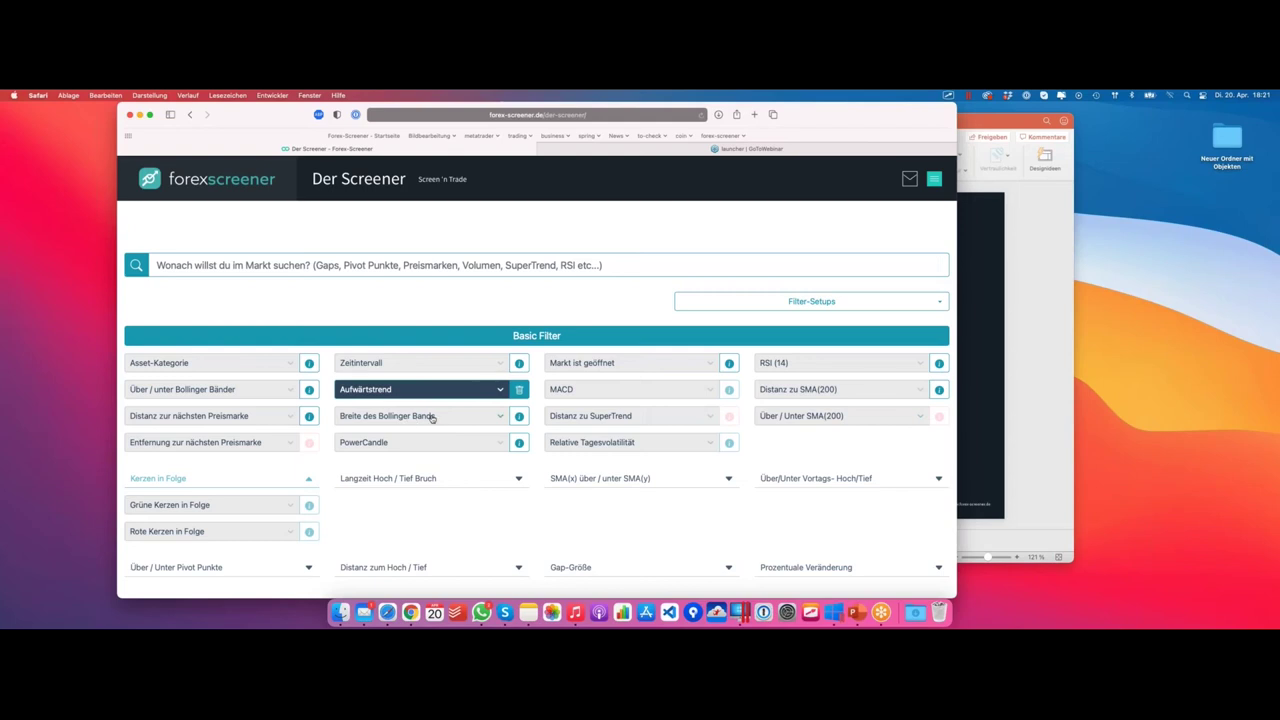
{"action": "left_click", "coordinate": [198, 511]}
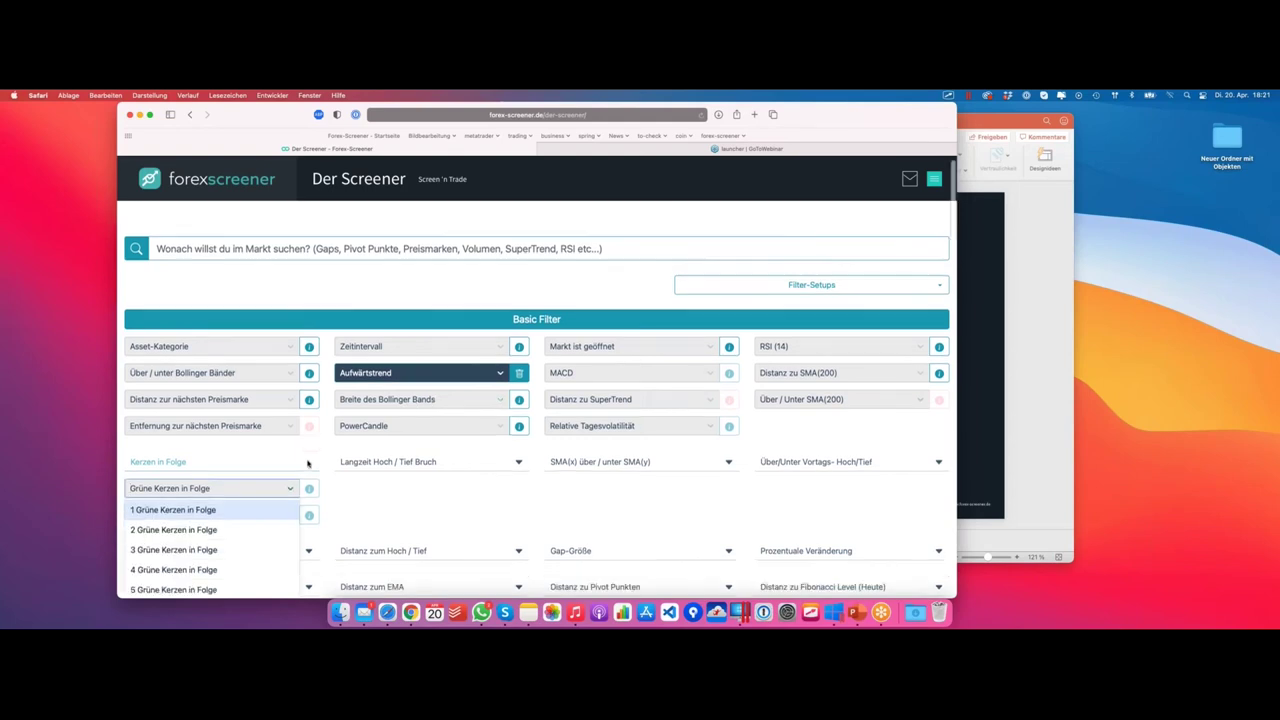
{"action": "scroll", "coordinate": [190, 485], "scroll_direction": "down", "scroll_amount": 2}
{"action": "left_click", "coordinate": [207, 502]}
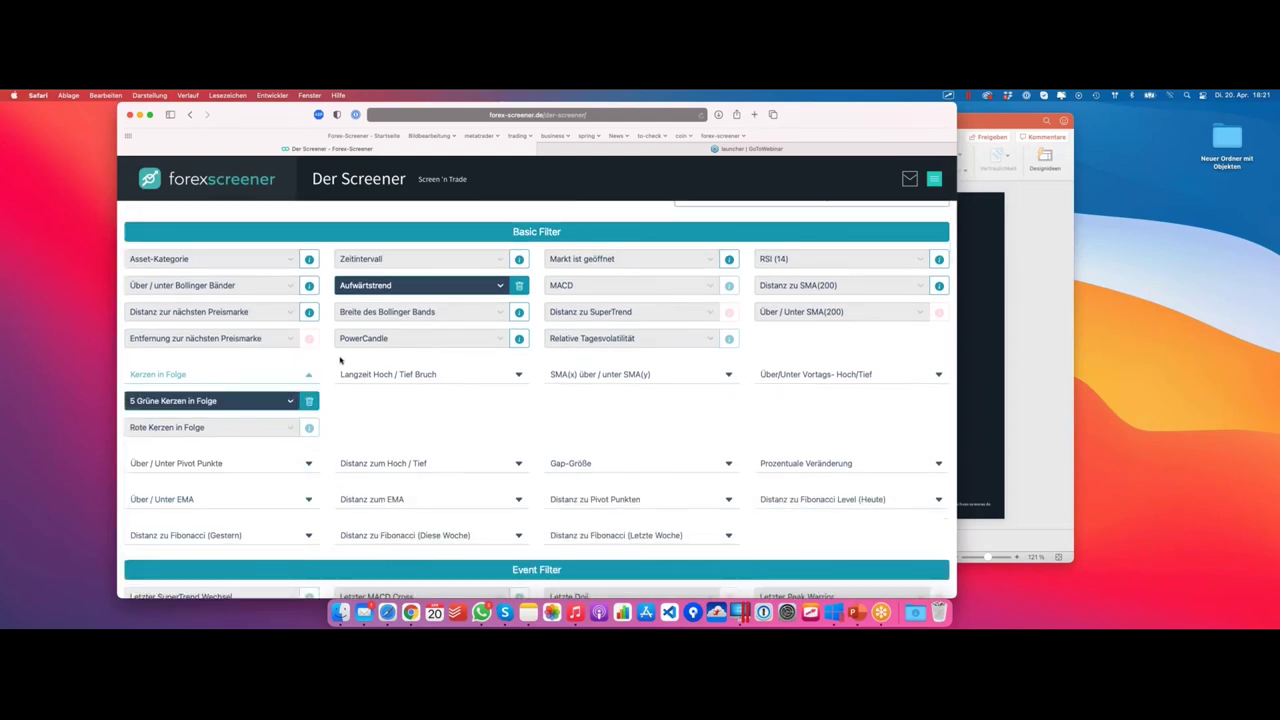
Save the current filter combination as a filter setup named "mein neues setup"
{"action": "scroll", "coordinate": [545, 362], "scroll_direction": "up", "scroll_amount": 2}
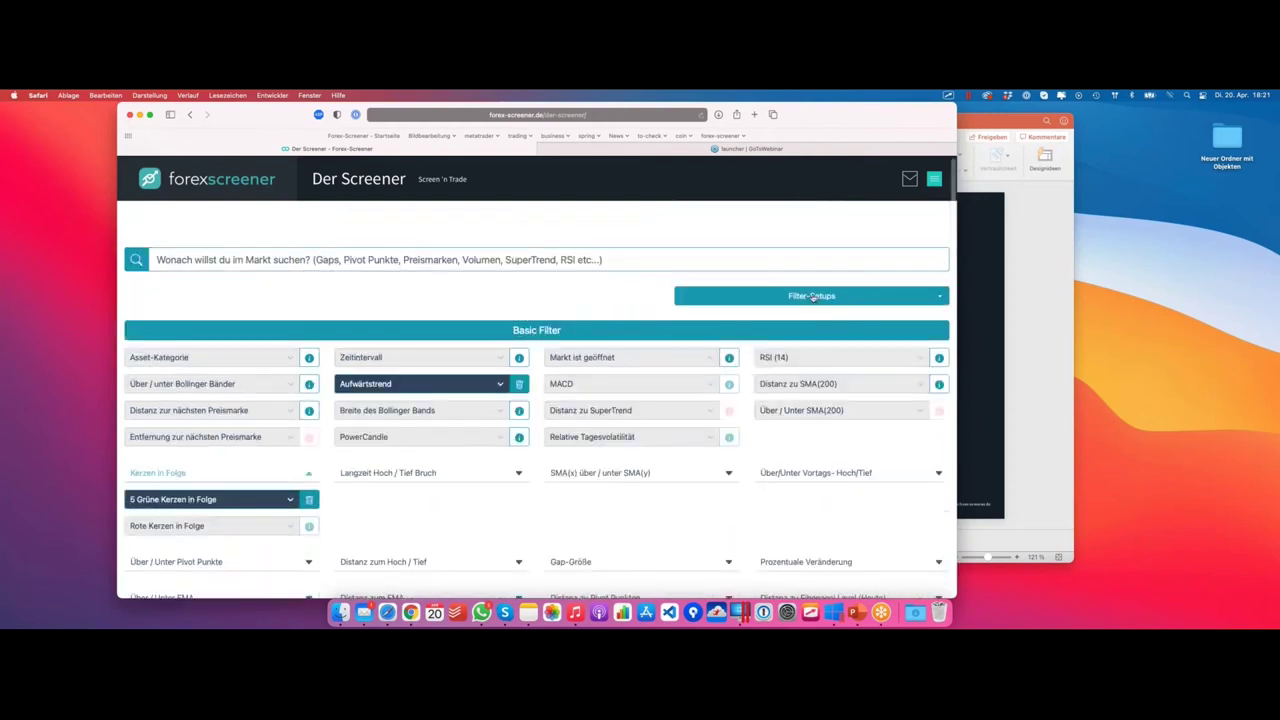
{"action": "left_click", "coordinate": [815, 296]}
{"action": "left_click", "coordinate": [736, 323]}
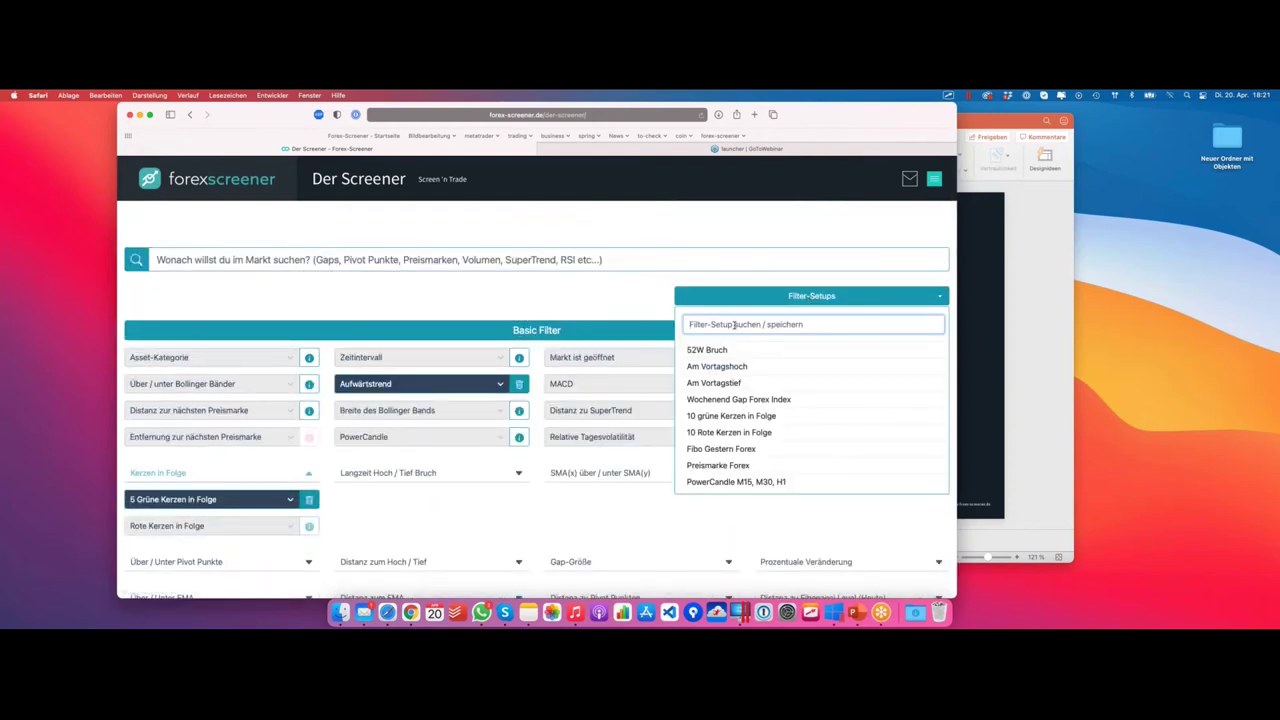
{"action": "type", "text": "mein neues"}
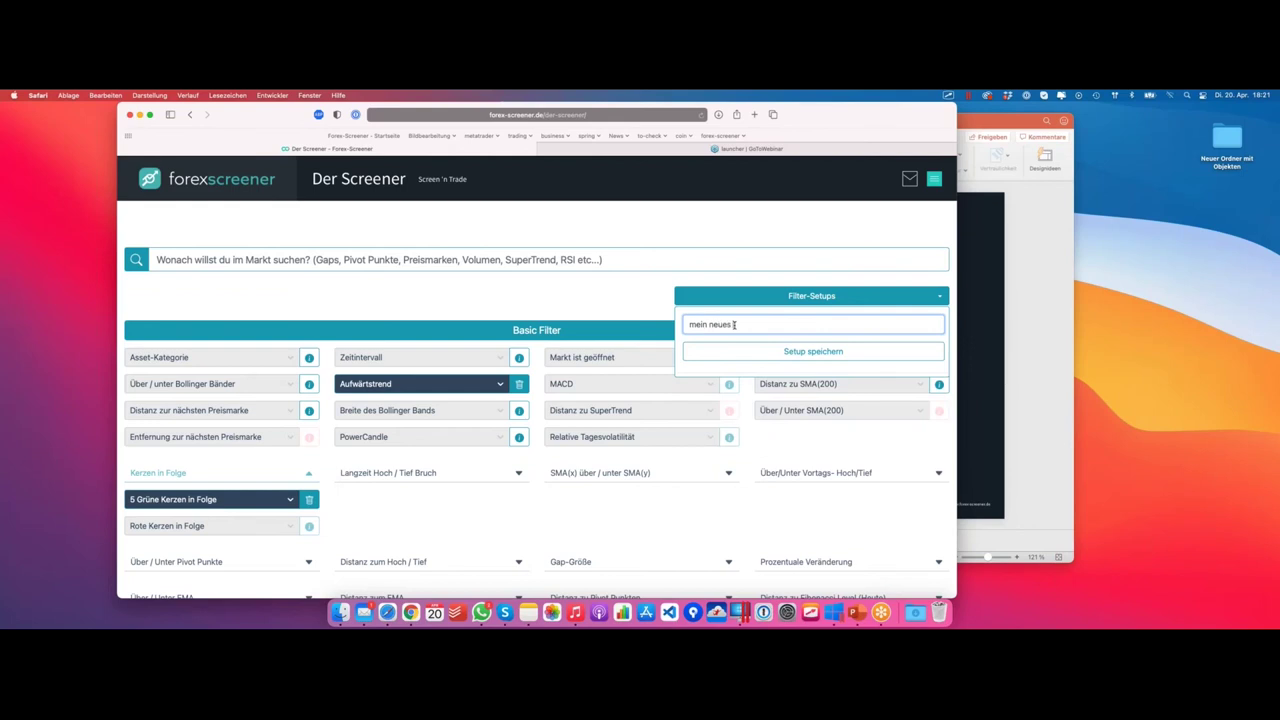
{"action": "type", "text": " Setup"}
{"action": "left_click", "coordinate": [805, 354]}
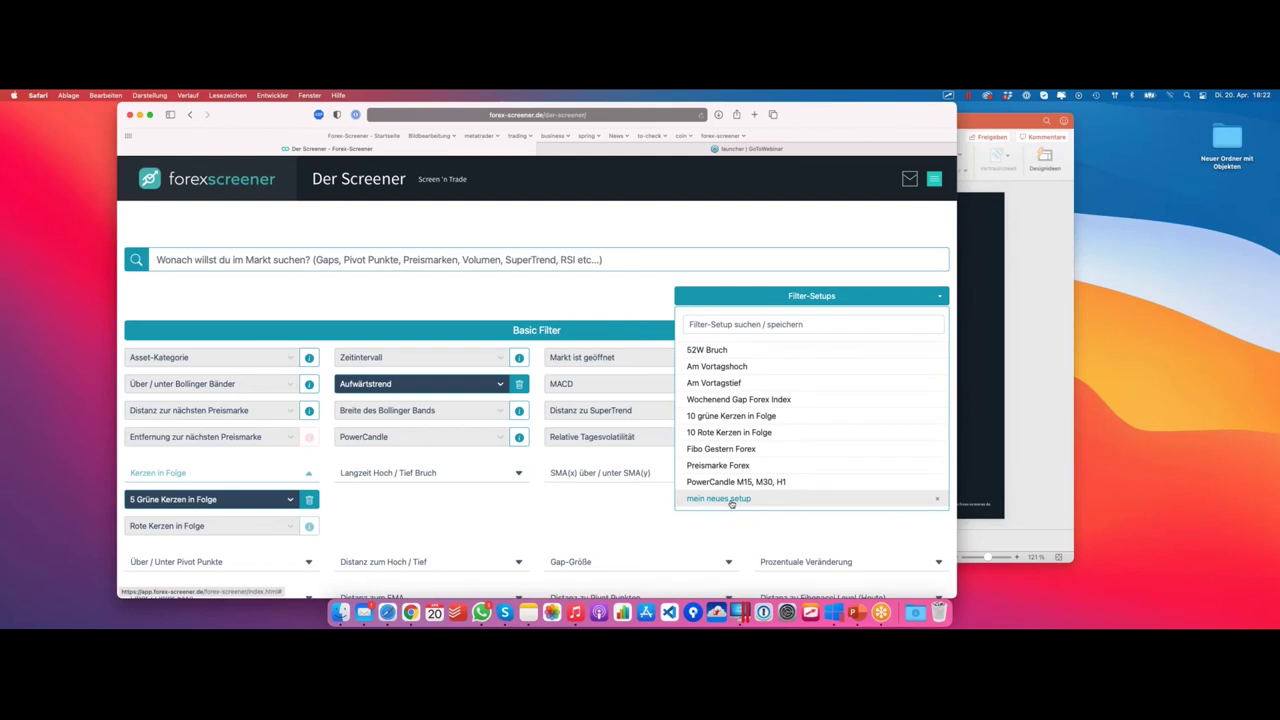
Load the Am Vortagstief filter setup, and switch back to the saved setup "mein neues setup"
{"action": "left_click", "coordinate": [720, 383]}
{"action": "left_click", "coordinate": [779, 297]}
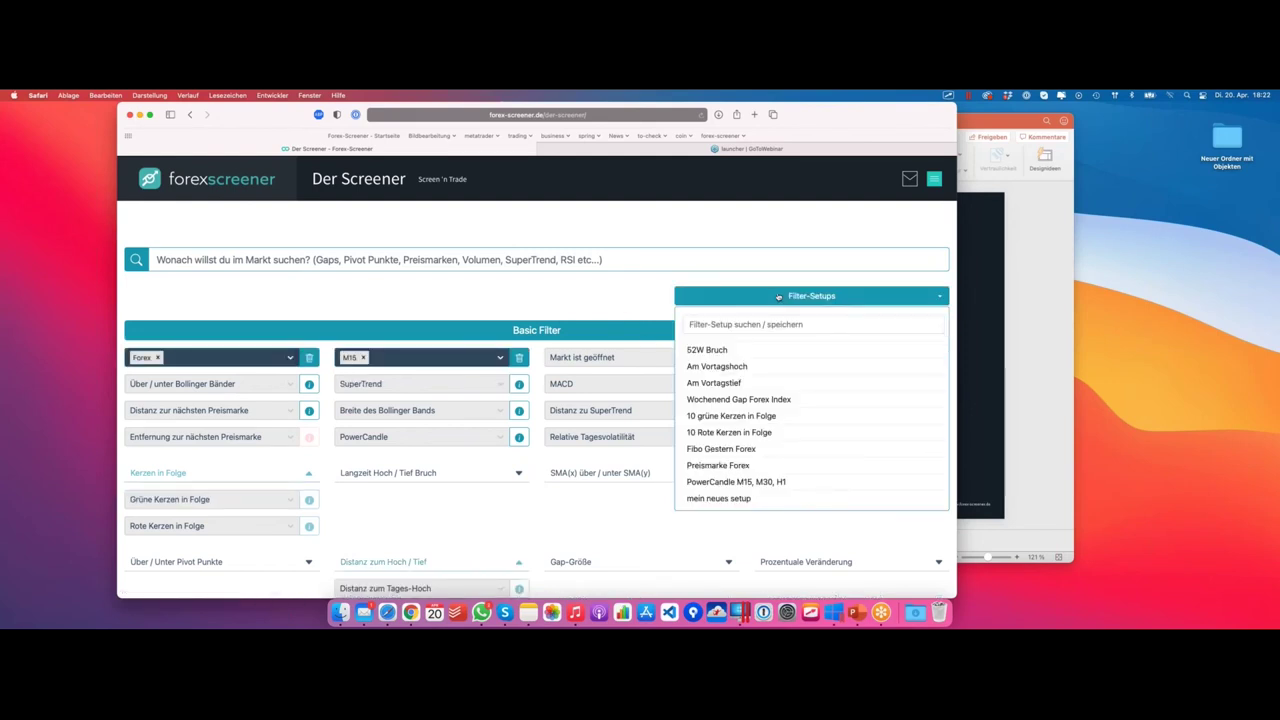
{"action": "left_click", "coordinate": [739, 499]}
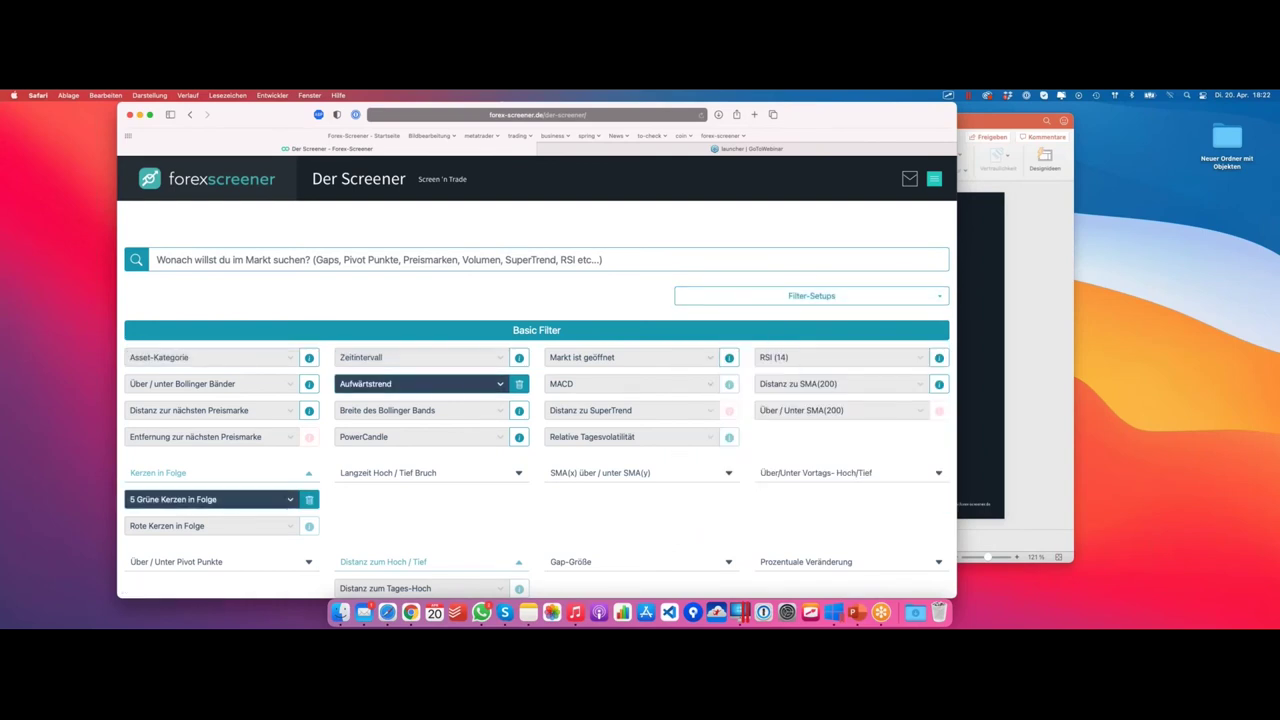
Delete the saved filter setup "mein neues setup" and load the Am Vortagshoch setup
{"action": "left_click", "coordinate": [803, 297]}
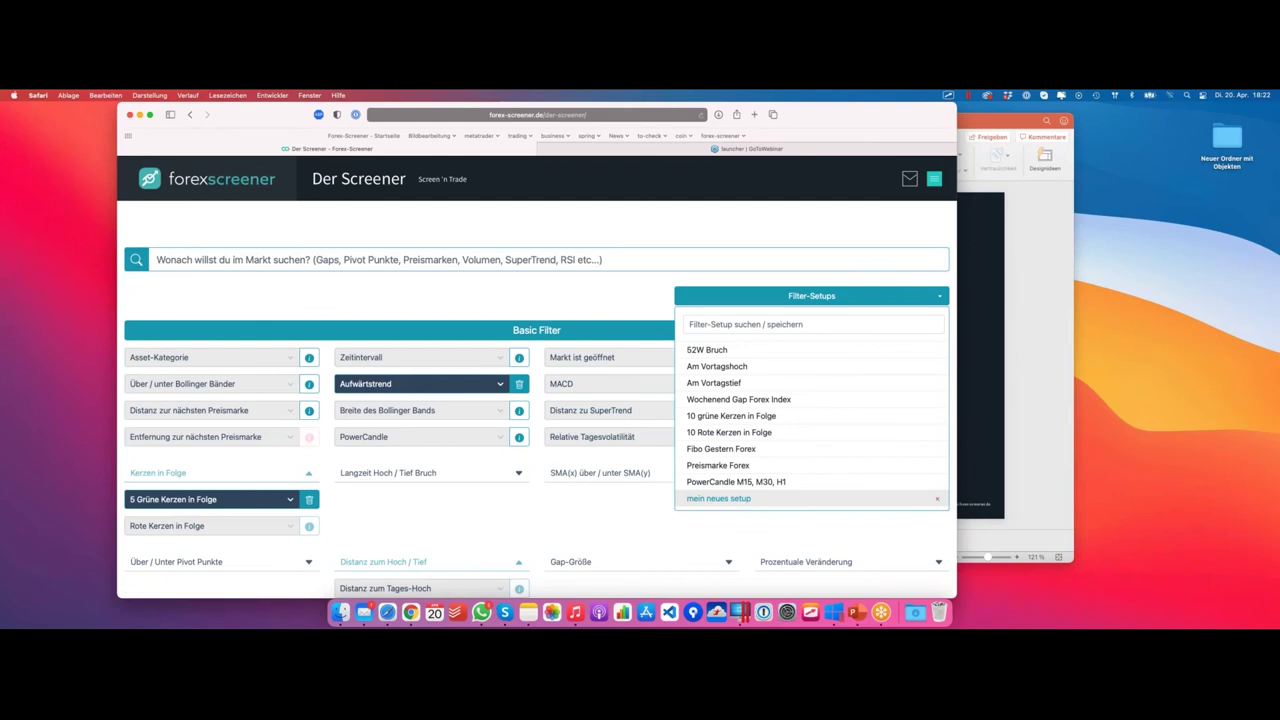
{"action": "left_click", "coordinate": [937, 498]}
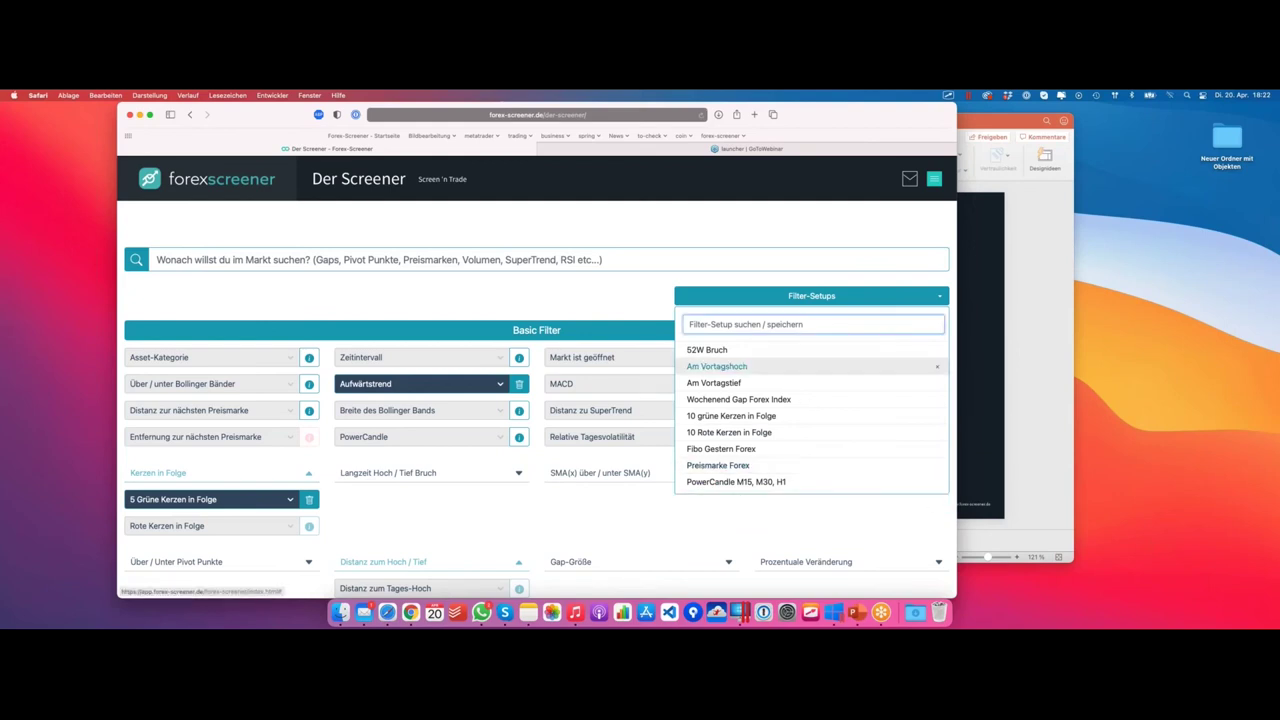
{"action": "left_click", "coordinate": [772, 368]}
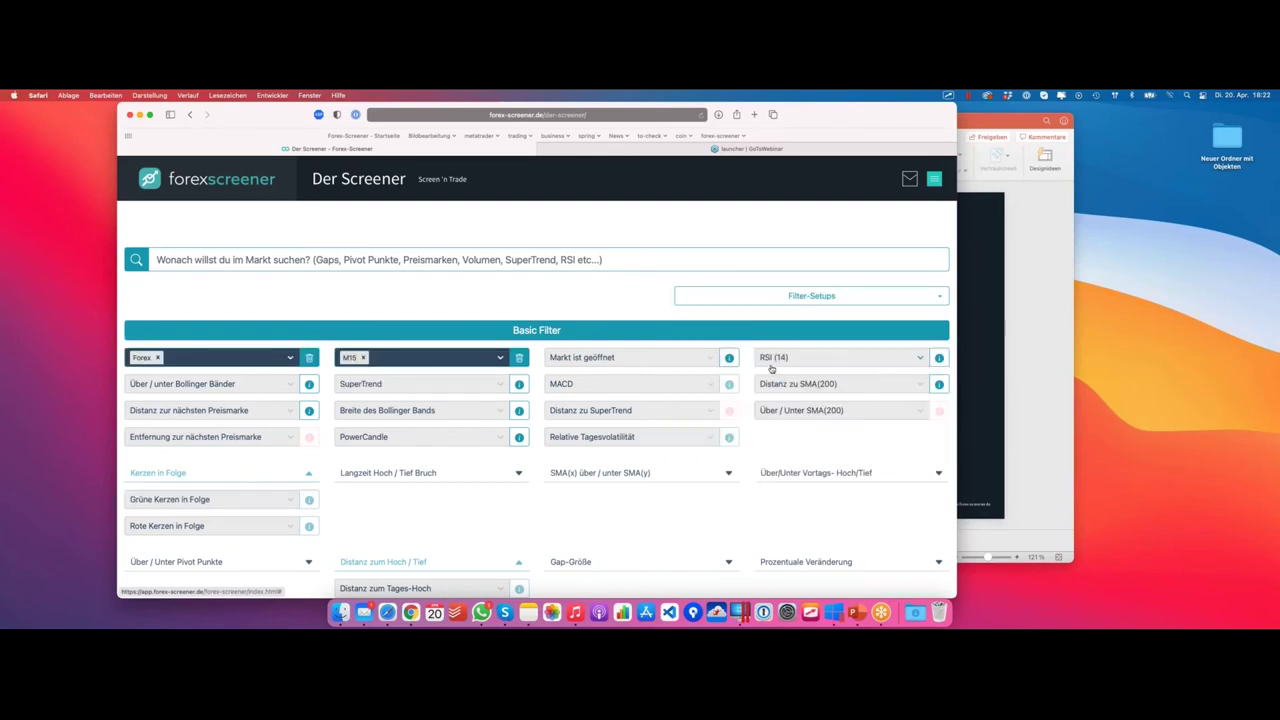
Switch to the PowerPoint presentation and show the slide "Warum Markt-Screening?" in a full-screen window
{"action": "key", "text": "super+Tab"}
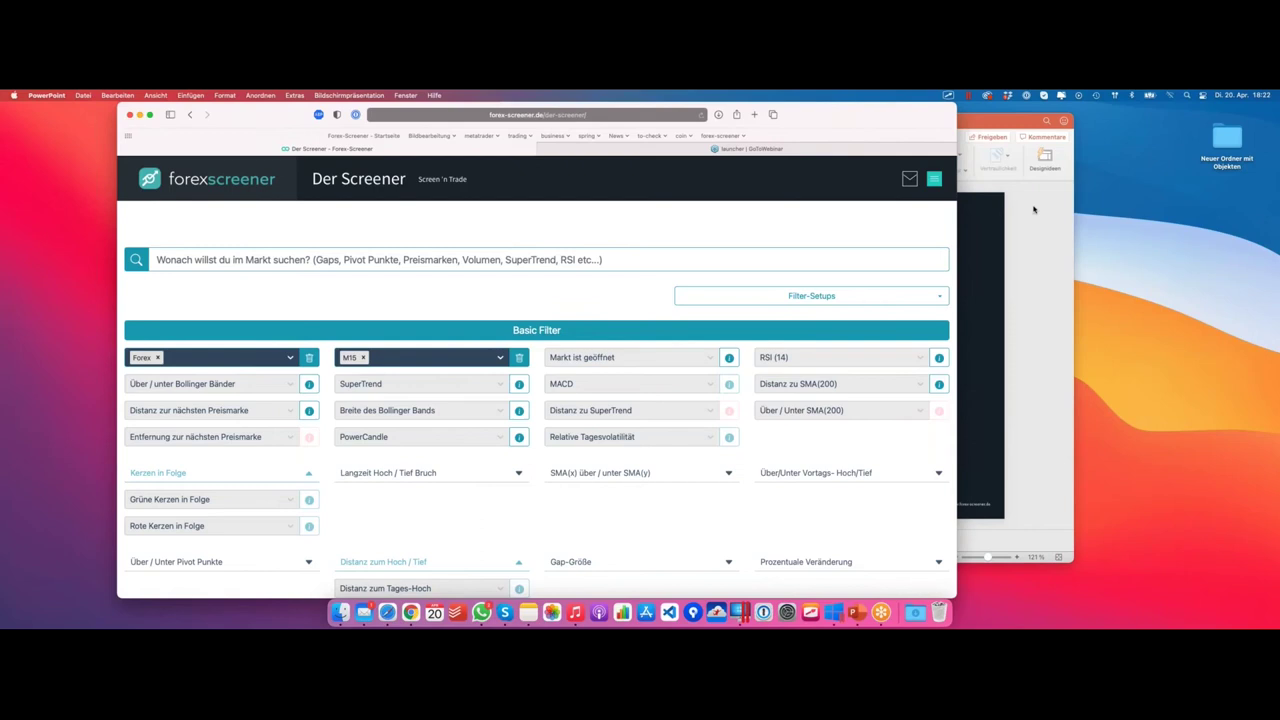
{"action": "left_click", "coordinate": [316, 320]}
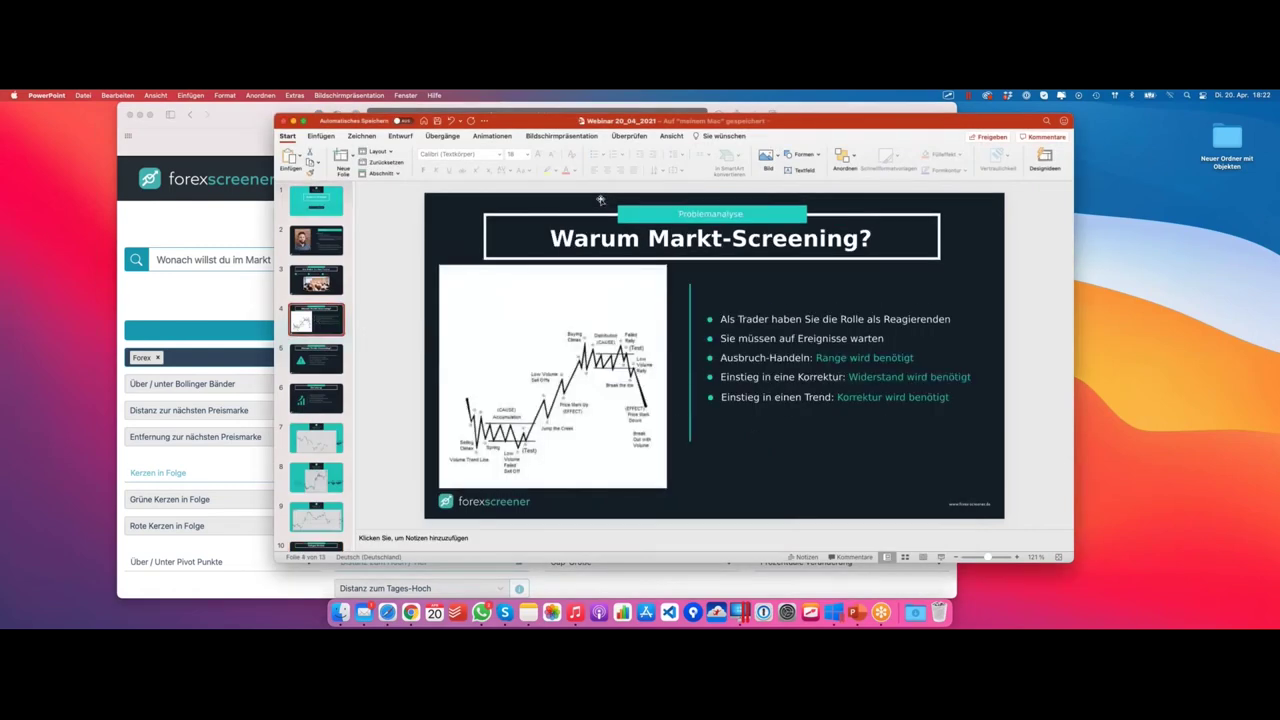
{"action": "key", "text": "ctrl+super+f"}
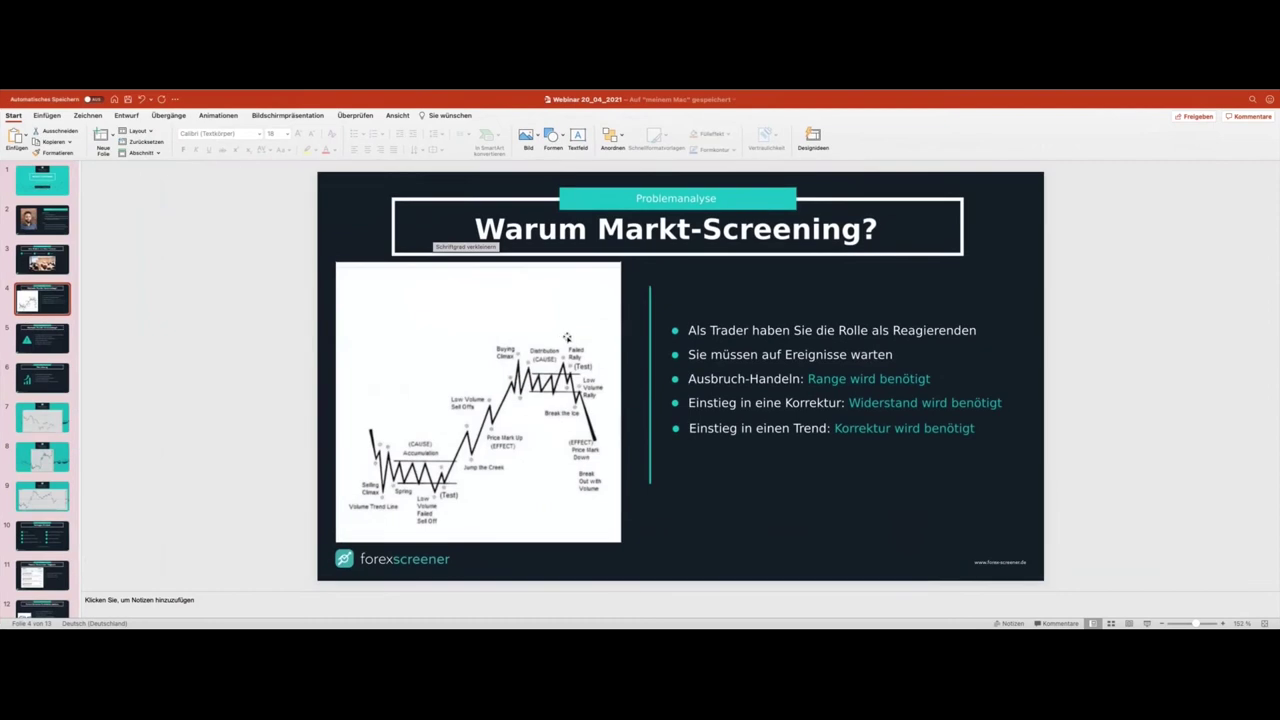
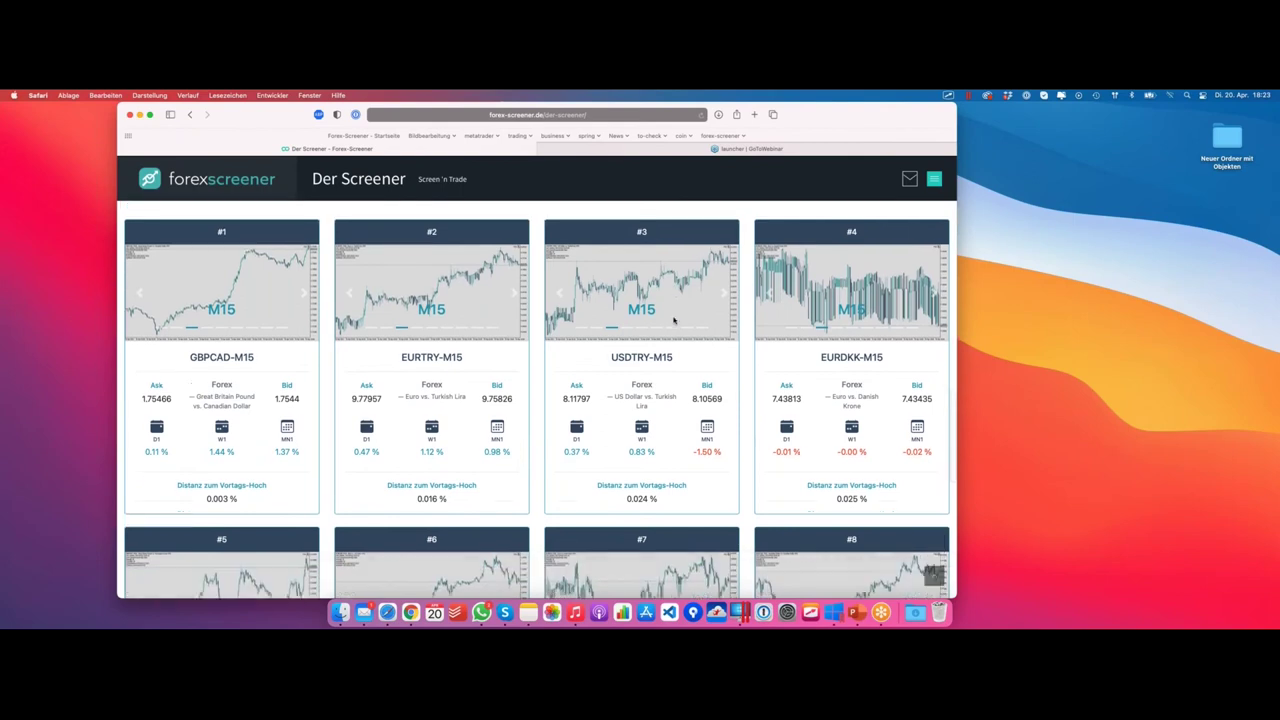
Advance the EURTRY-M15 result's preview chart to H1 and mark the horizontal resistance along its earlier highs
{"action": "mouse_move", "coordinate": [775, 385]}
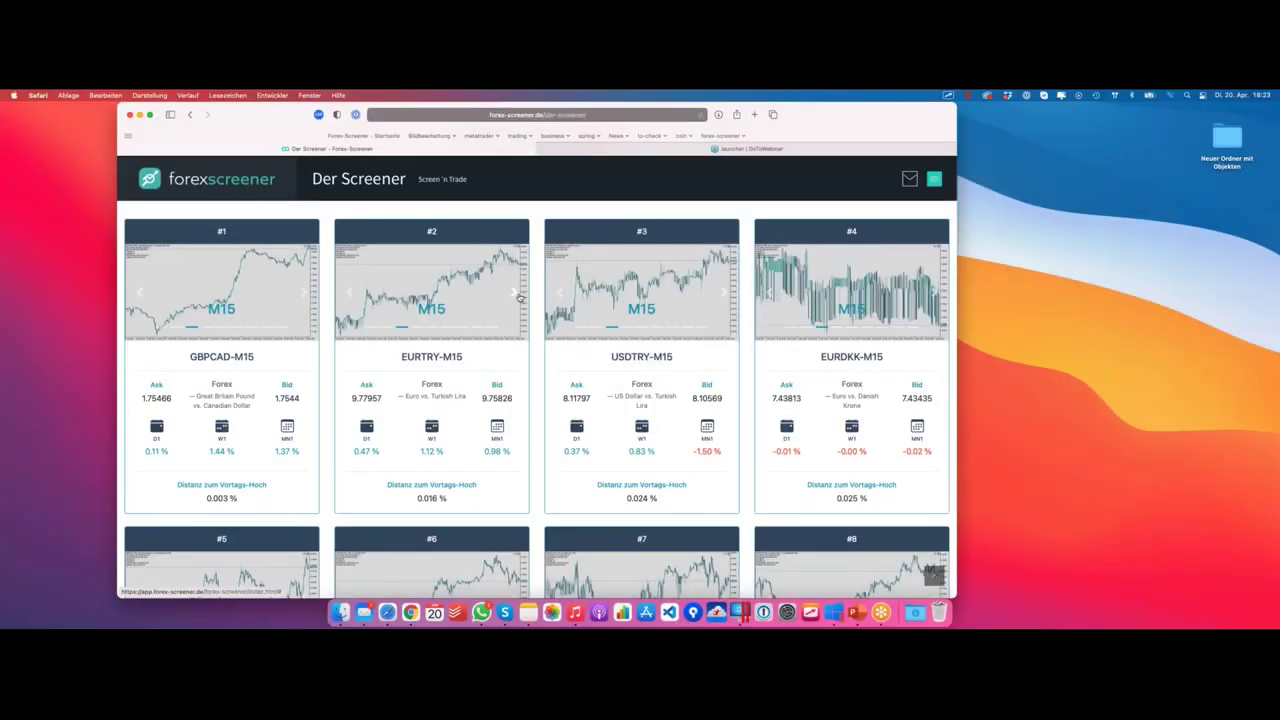
{"action": "left_click", "coordinate": [517, 294]}
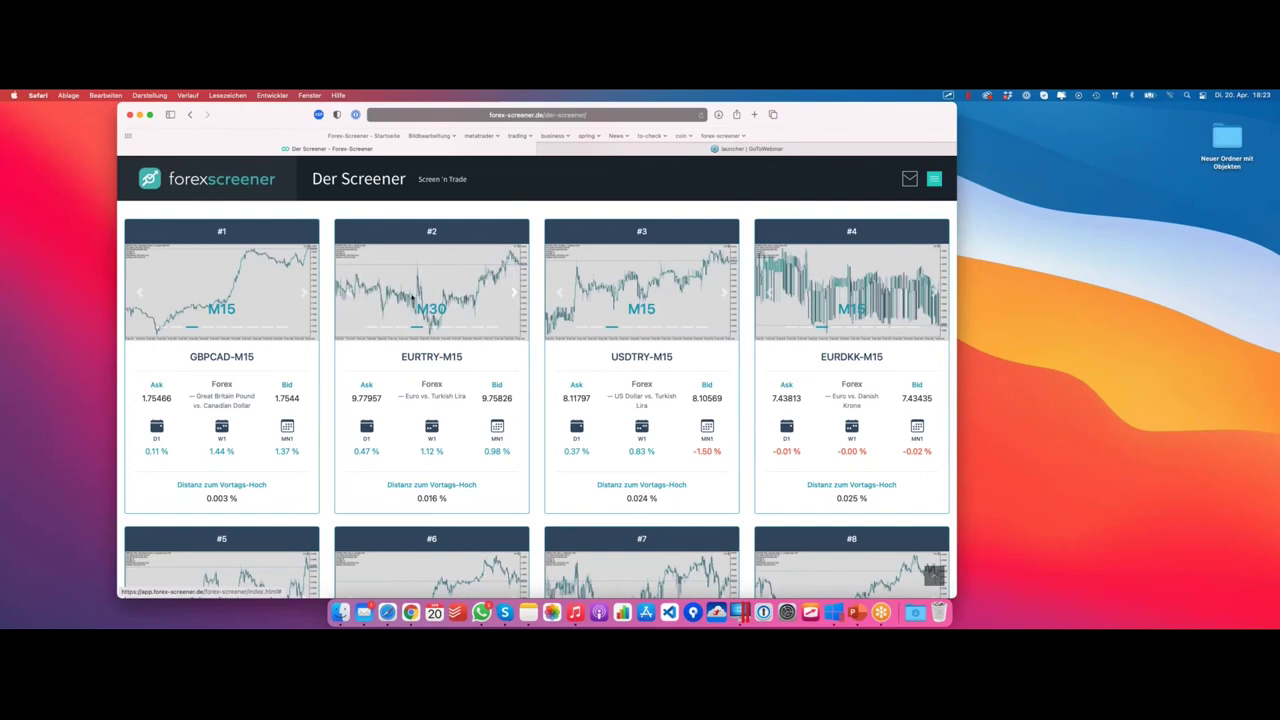
{"action": "left_click", "coordinate": [517, 294]}
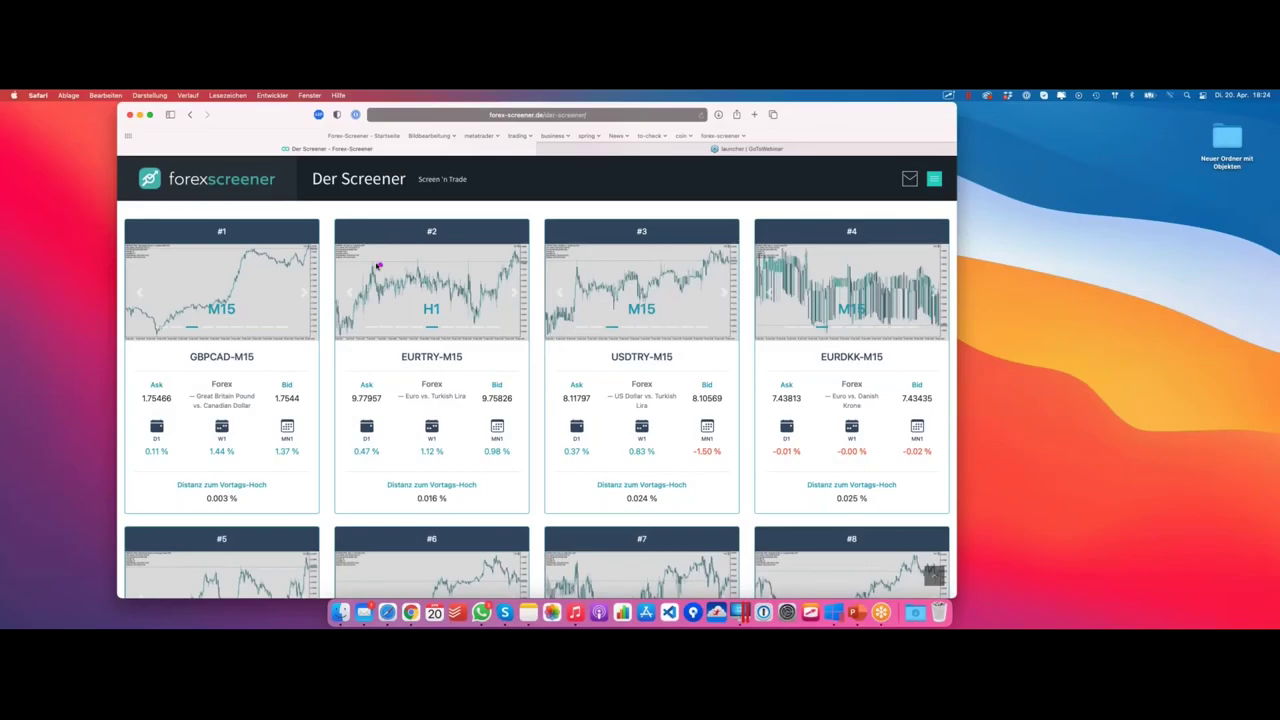
{"action": "left_click_drag", "start_coordinate": [364, 264], "coordinate": [514, 262]}
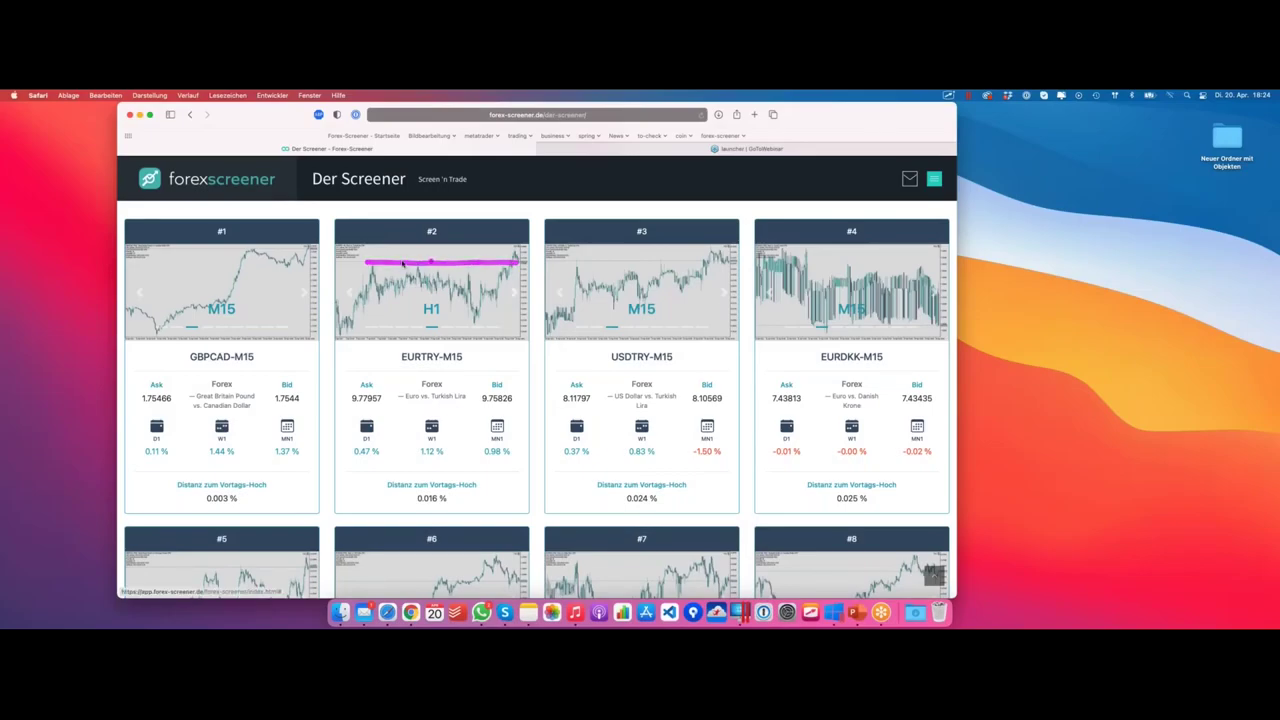
{"action": "mouse_move", "coordinate": [372, 262]}
{"action": "left_mouse_down"}
{"action": "mouse_move", "coordinate": [375, 286]}
{"action": "mouse_move", "coordinate": [416, 262]}
{"action": "mouse_move", "coordinate": [421, 272]}
{"action": "left_mouse_up"}
Open the EURTRY result in MetaTrader, bring its M15 chart to the front there and turn on automatic scrolling
{"action": "mouse_move", "coordinate": [489, 364]}
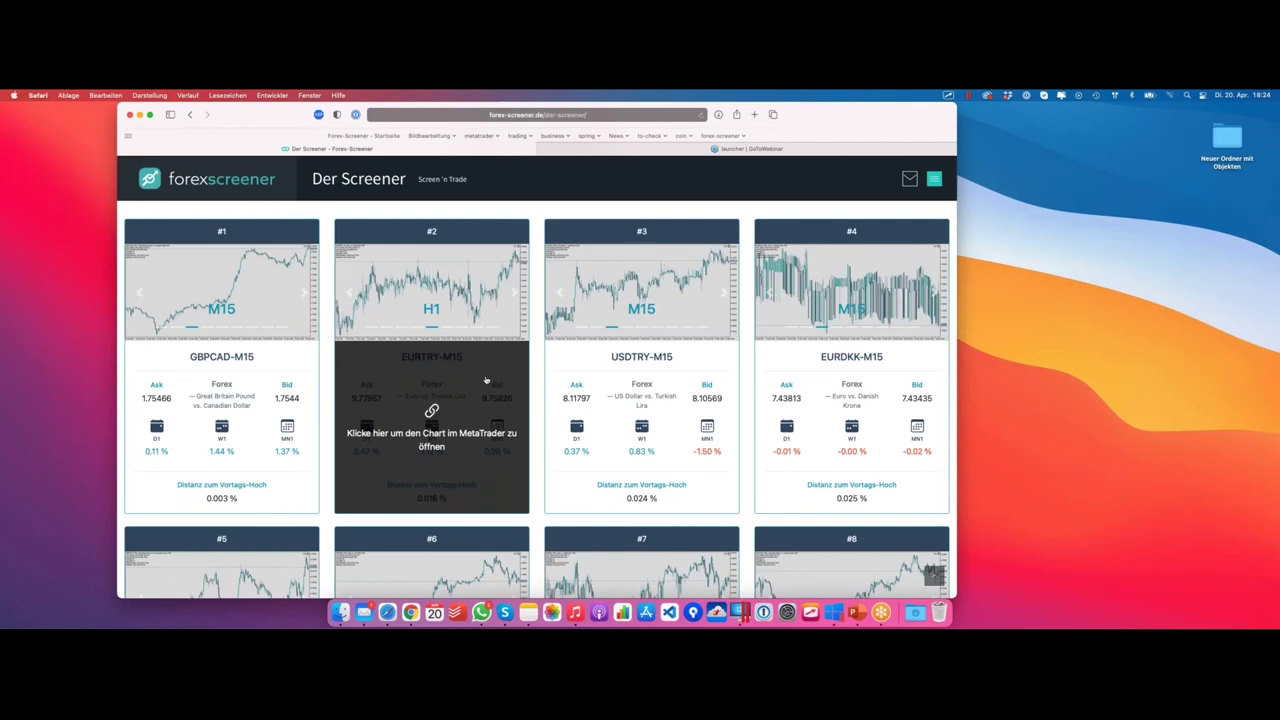
{"action": "left_click", "coordinate": [484, 380]}
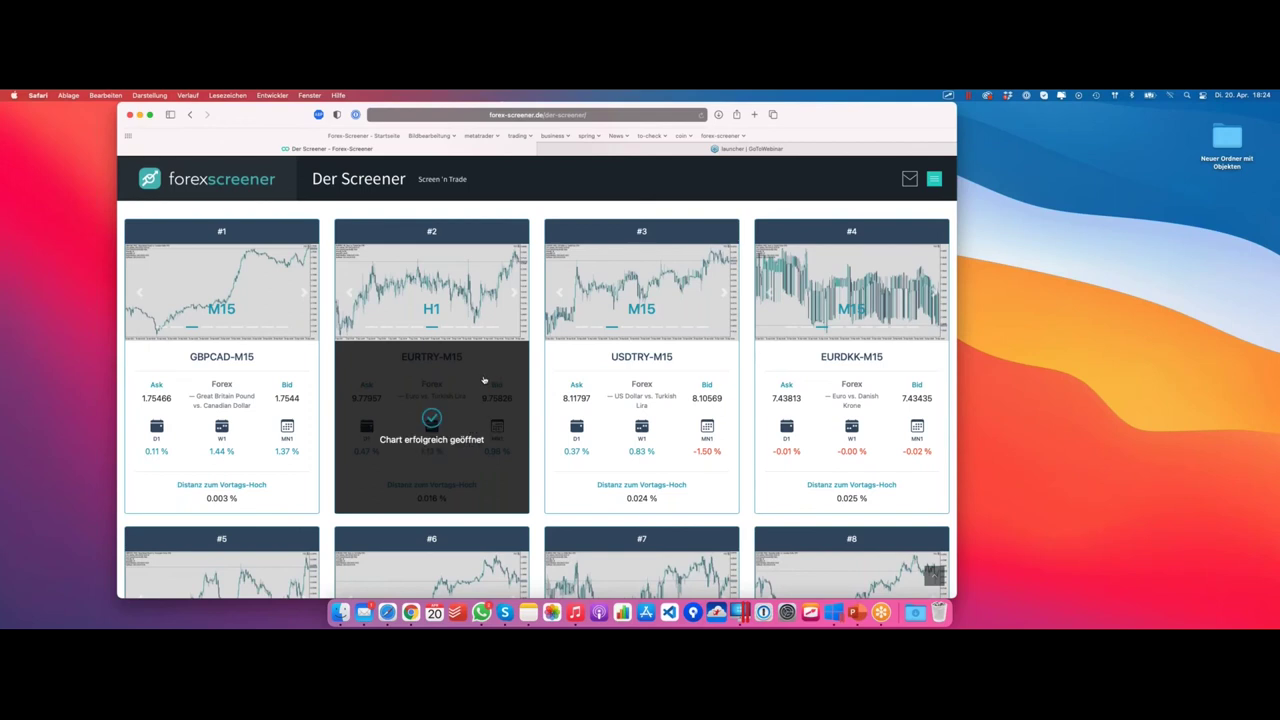
{"action": "key", "text": "ctrl+Right"}
{"action": "key", "text": "ctrl+Right"}
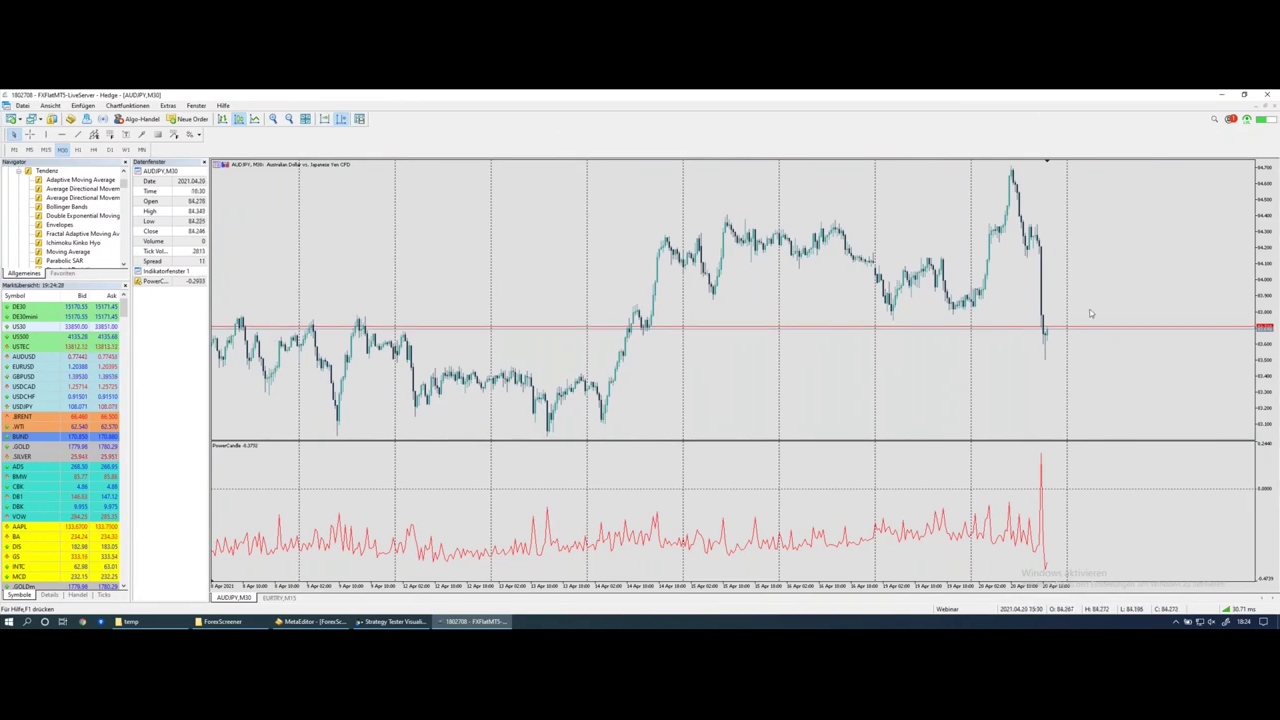
{"action": "left_click", "coordinate": [279, 598]}
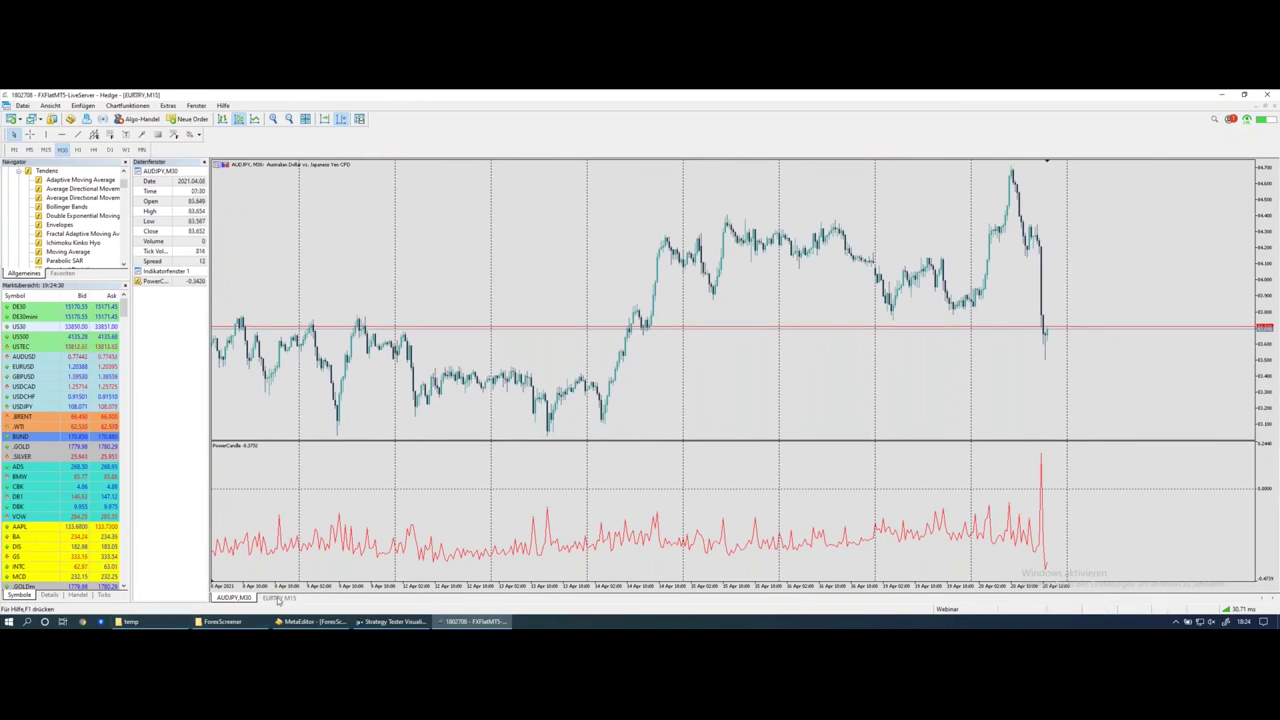
{"action": "left_click", "coordinate": [325, 119]}
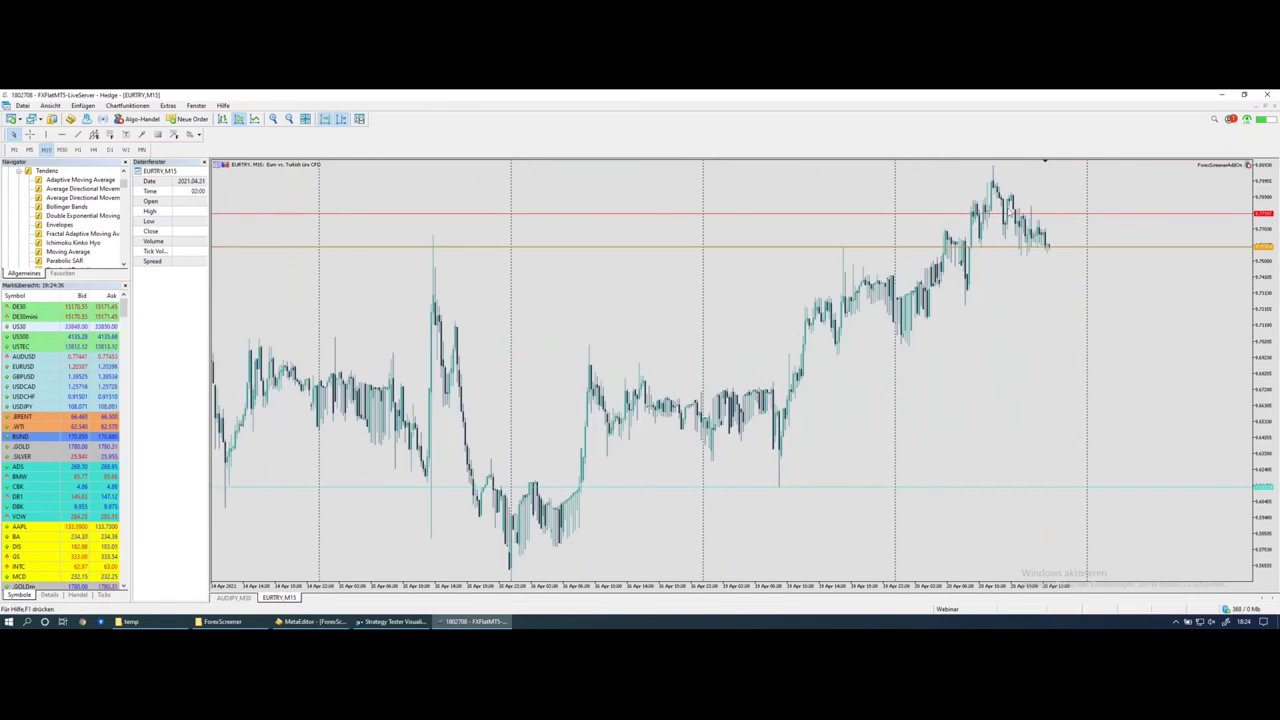
Set the EURTRY chart to H1 and trace the upswing from the 16 April low and the pullback from the latest high
{"action": "left_click", "coordinate": [78, 149]}
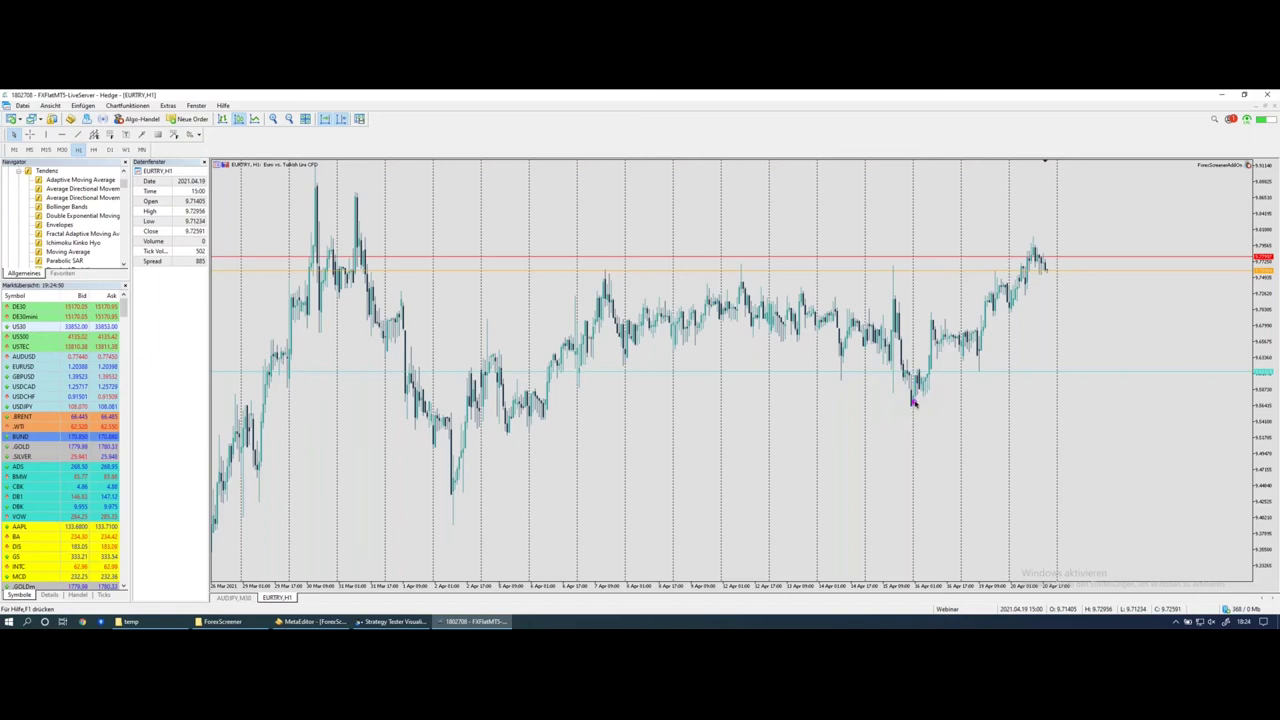
{"action": "left_click_drag", "start_coordinate": [914, 402], "coordinate": [996, 370]}
{"action": "left_click", "coordinate": [1029, 292]}
{"action": "mouse_move", "coordinate": [1006, 316]}
{"action": "left_mouse_down"}
{"action": "mouse_move", "coordinate": [1031, 310]}
{"action": "mouse_move", "coordinate": [1056, 273]}
{"action": "left_mouse_up"}
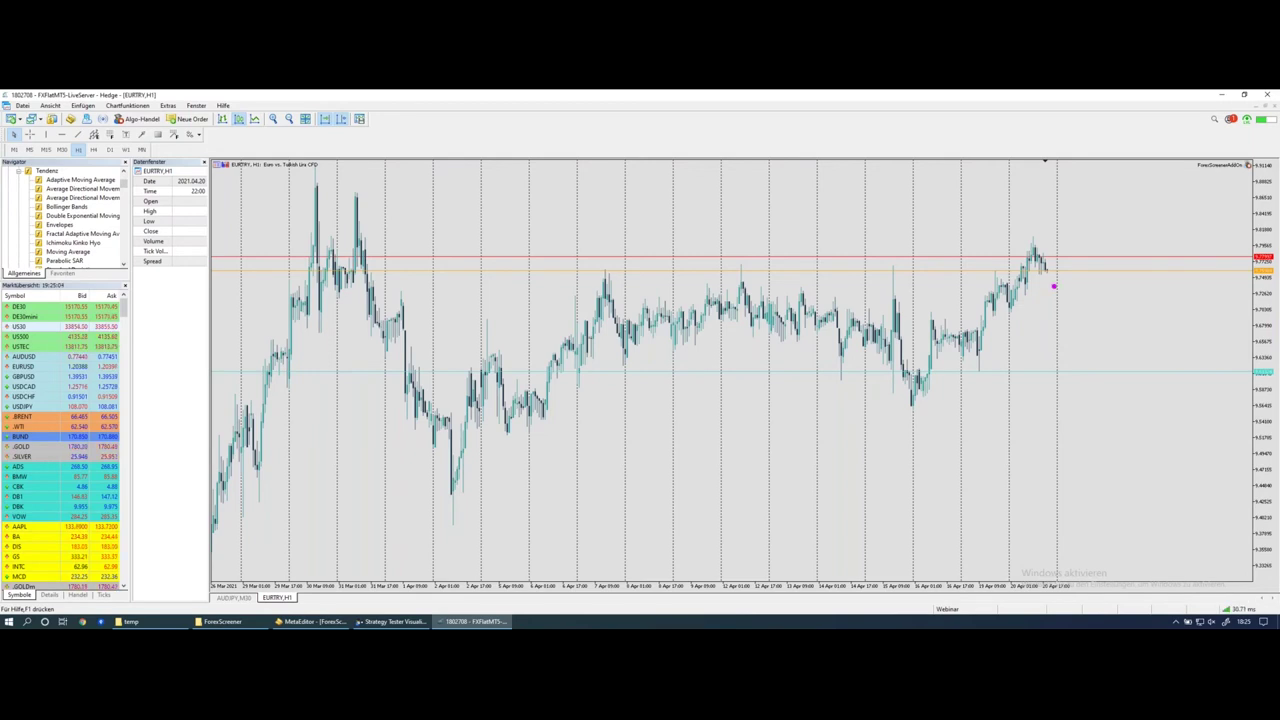
{"action": "left_click_drag", "start_coordinate": [1033, 244], "coordinate": [1042, 265]}
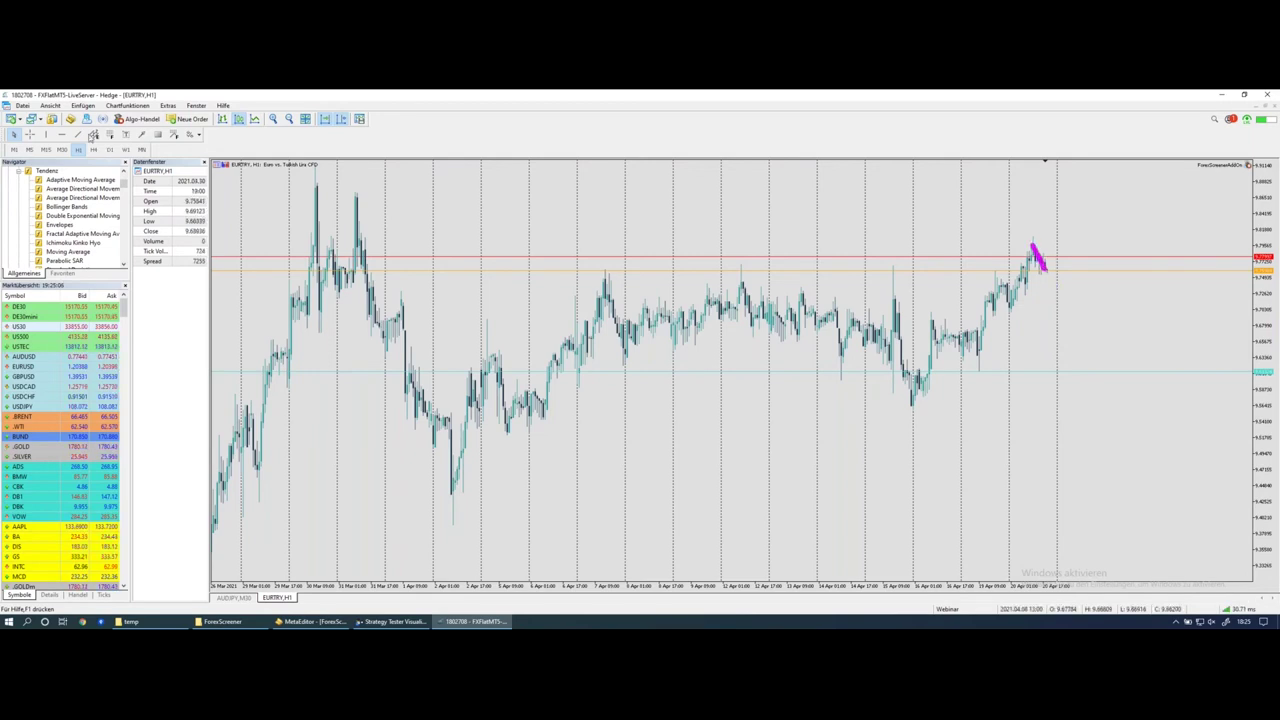
Set the EURTRY chart to M30 and mark the pullback and the support level along the orange price line
{"action": "left_click", "coordinate": [62, 149]}
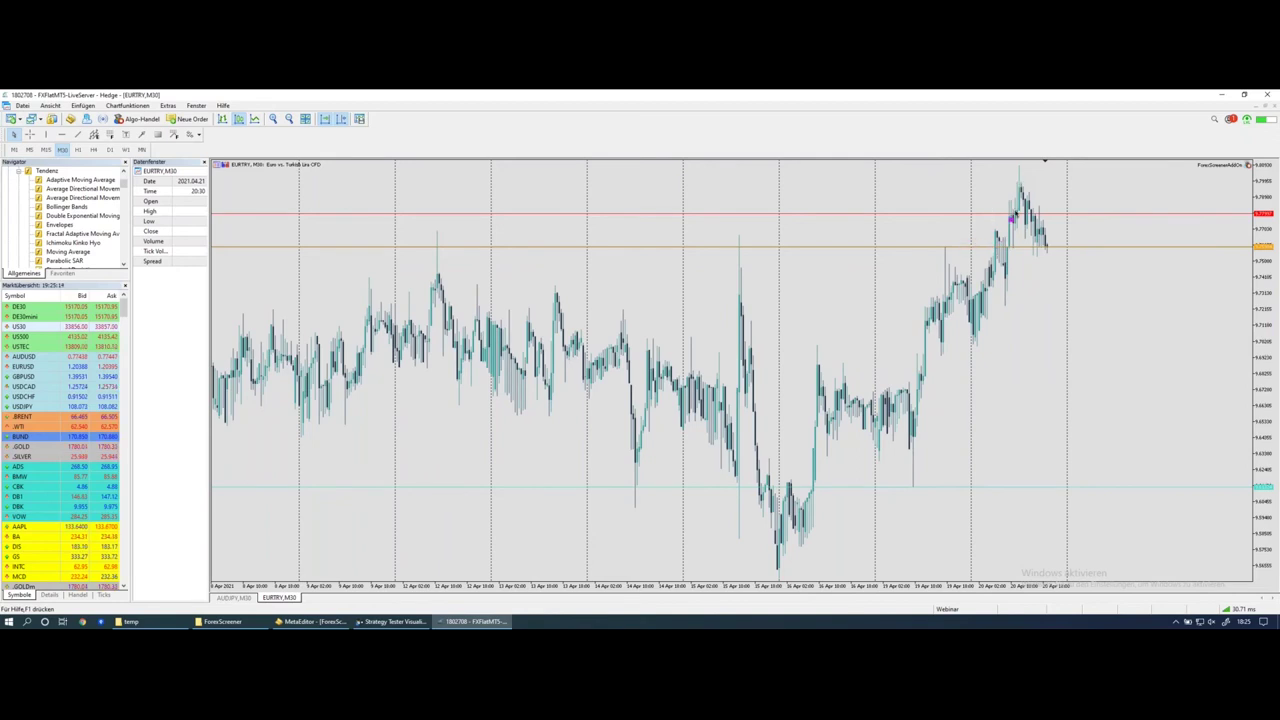
{"action": "left_click_drag", "start_coordinate": [1020, 172], "coordinate": [1042, 244]}
{"action": "mouse_move", "coordinate": [928, 247]}
{"action": "left_mouse_down"}
{"action": "mouse_move", "coordinate": [1052, 247]}
{"action": "mouse_move", "coordinate": [1030, 254]}
{"action": "left_mouse_up"}
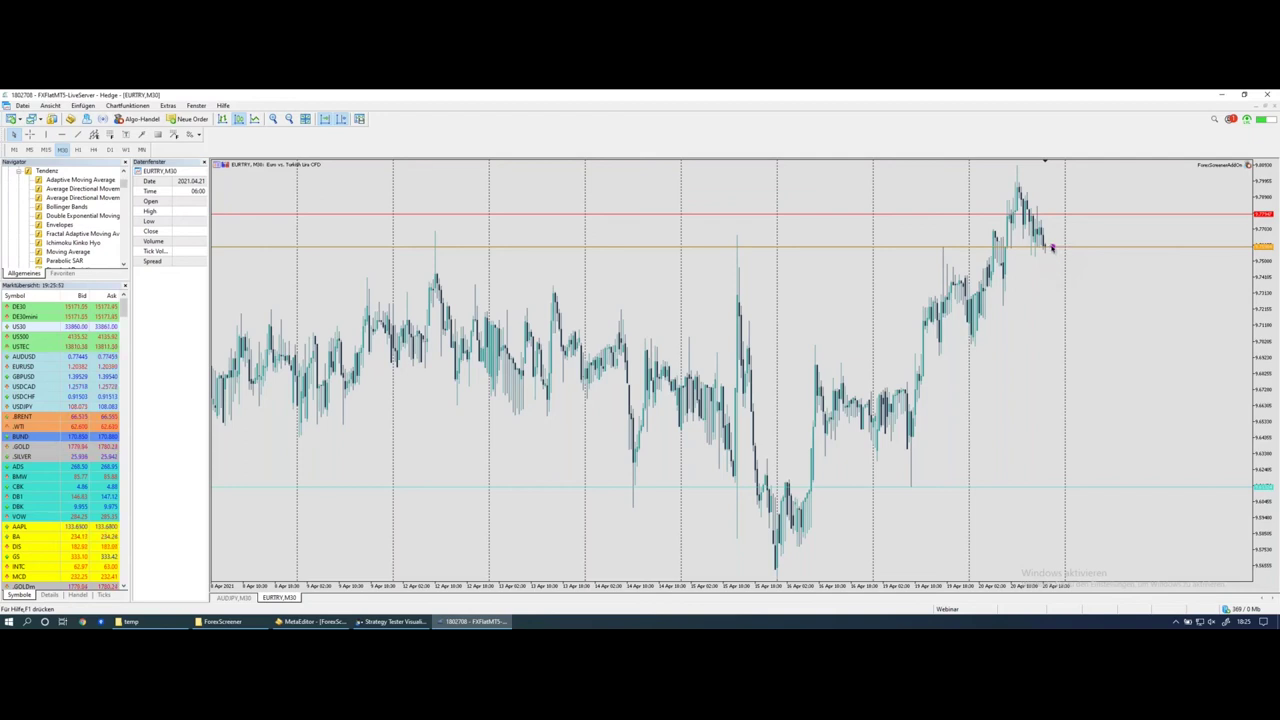
Trace possible upward moves on the EURTRY M30 chart from the current price and from a break of the red line
{"action": "left_click_drag", "start_coordinate": [1051, 244], "coordinate": [1078, 168]}
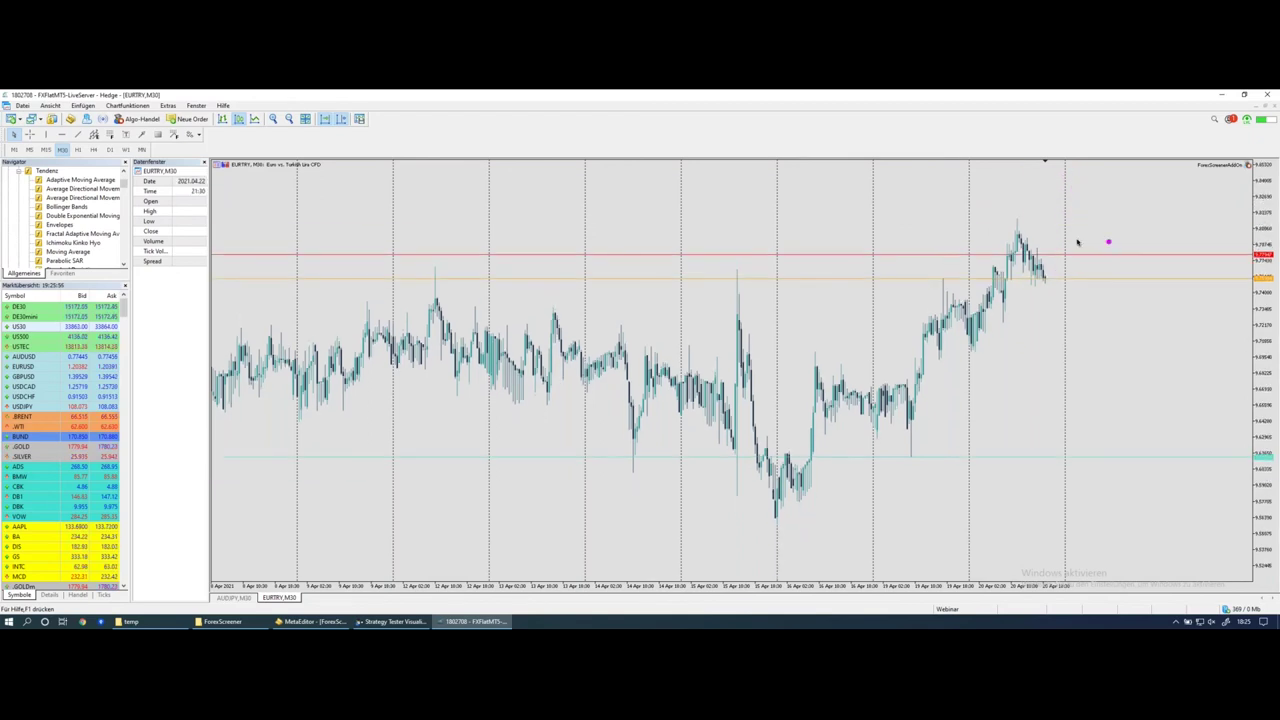
{"action": "left_click_drag", "start_coordinate": [1046, 277], "coordinate": [1078, 209]}
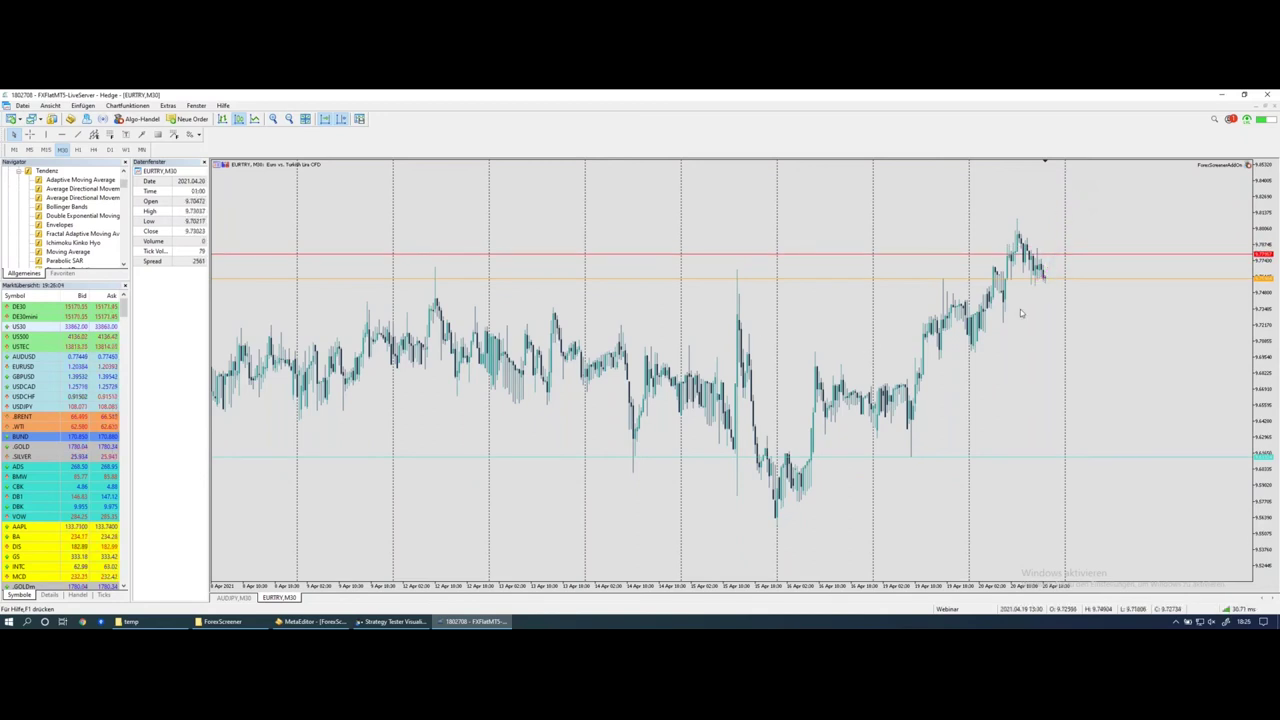
{"action": "scroll", "coordinate": [1022, 315], "scroll_direction": "up", "scroll_amount": 1}
{"action": "scroll", "coordinate": [640, 370], "scroll_direction": "down", "scroll_amount": 1}
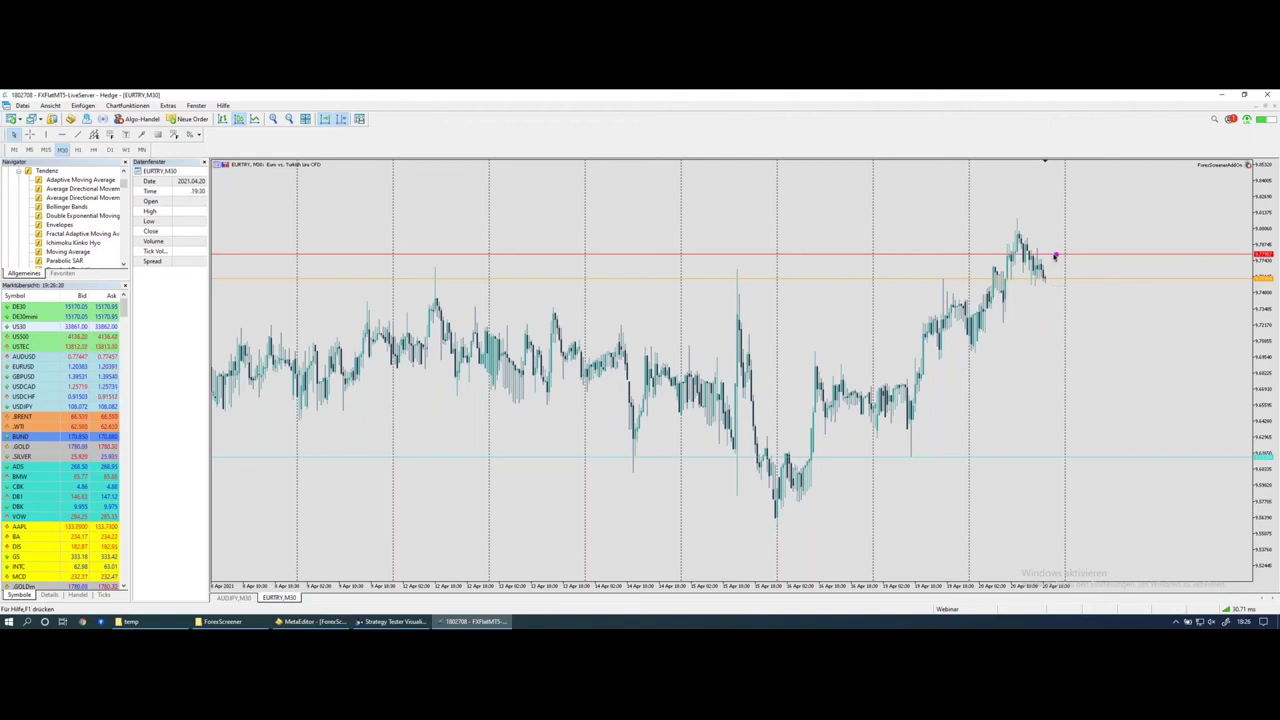
{"action": "left_click_drag", "start_coordinate": [1036, 255], "coordinate": [1055, 257]}
{"action": "left_click_drag", "start_coordinate": [1049, 258], "coordinate": [1070, 210]}
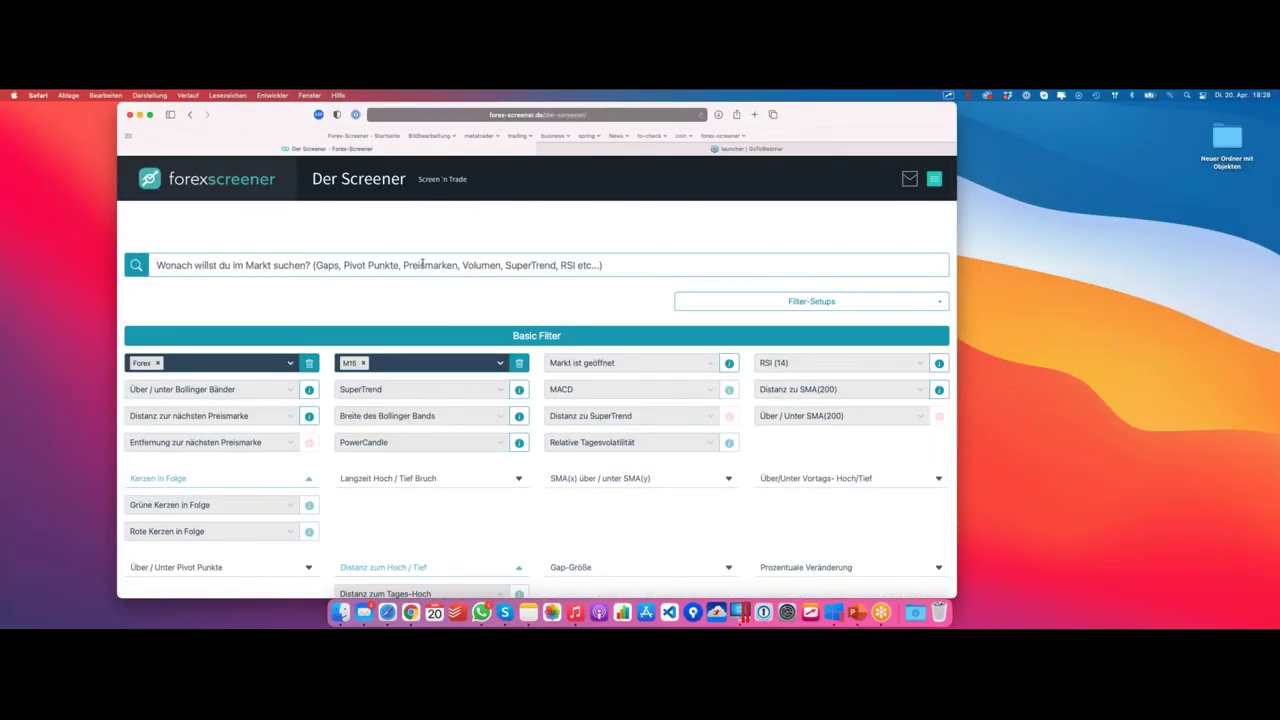
Search the screener's filters for "such" and replace the search term with "stoch"
{"action": "type", "text": "such"}
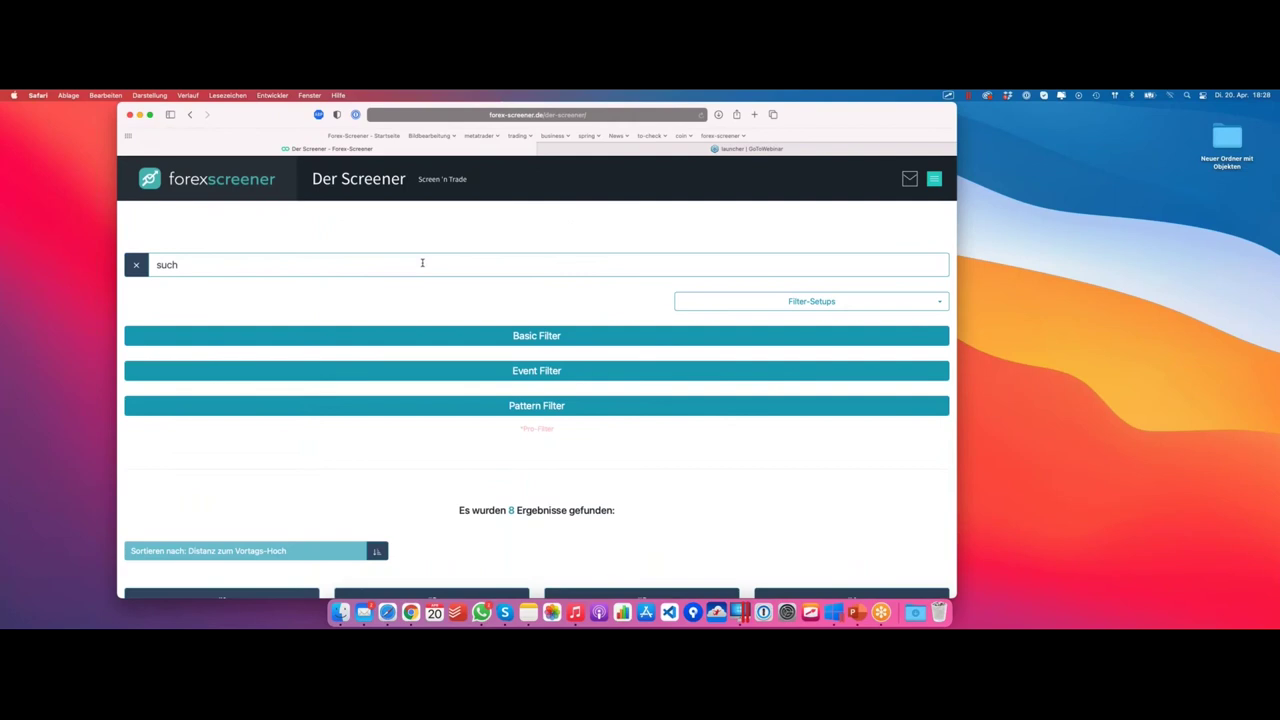
{"action": "key", "text": "BackSpace"}
{"action": "key", "text": "BackSpace"}
{"action": "key", "text": "BackSpace"}
{"action": "type", "text": "toch"}
Search the screener's filters for "pivot" and clear the search term
{"action": "triple_click", "coordinate": [201, 262]}
{"action": "type", "text": "pivot"}
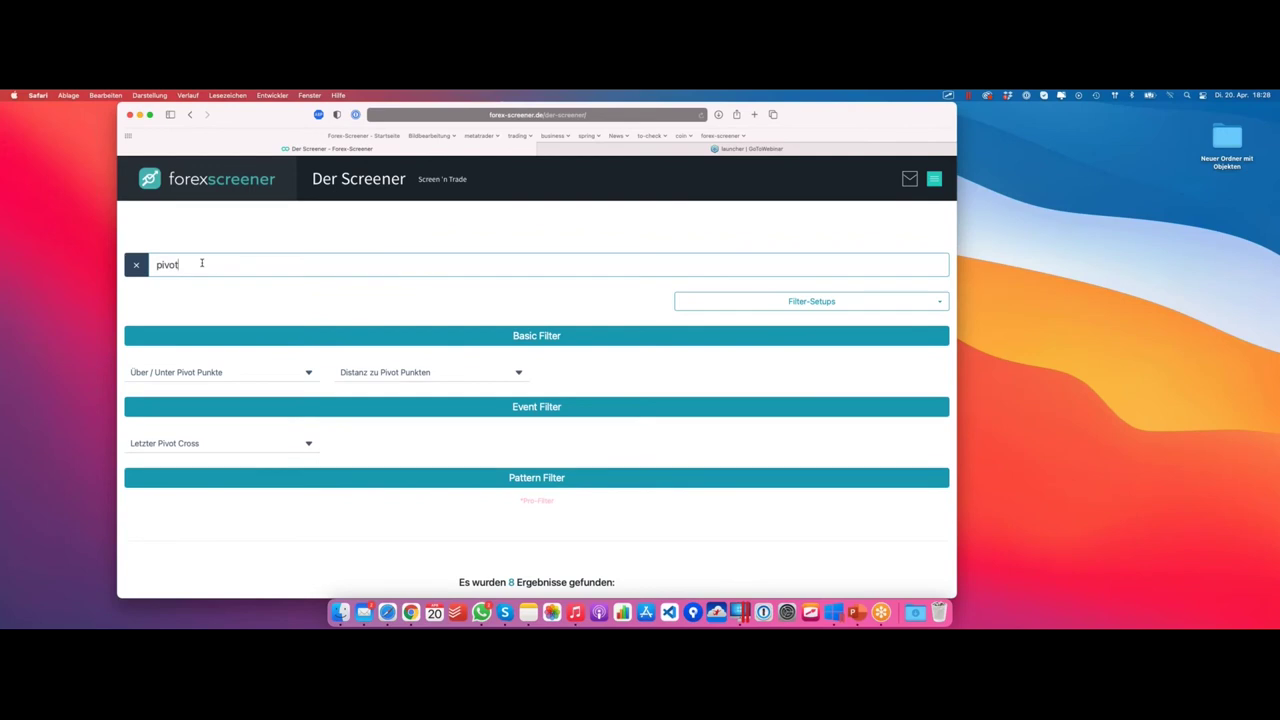
{"action": "key", "text": "BackSpace"}
{"action": "key", "text": "BackSpace"}
{"action": "key", "text": "BackSpace"}
{"action": "key", "text": "BackSpace"}
{"action": "key", "text": "BackSpace"}
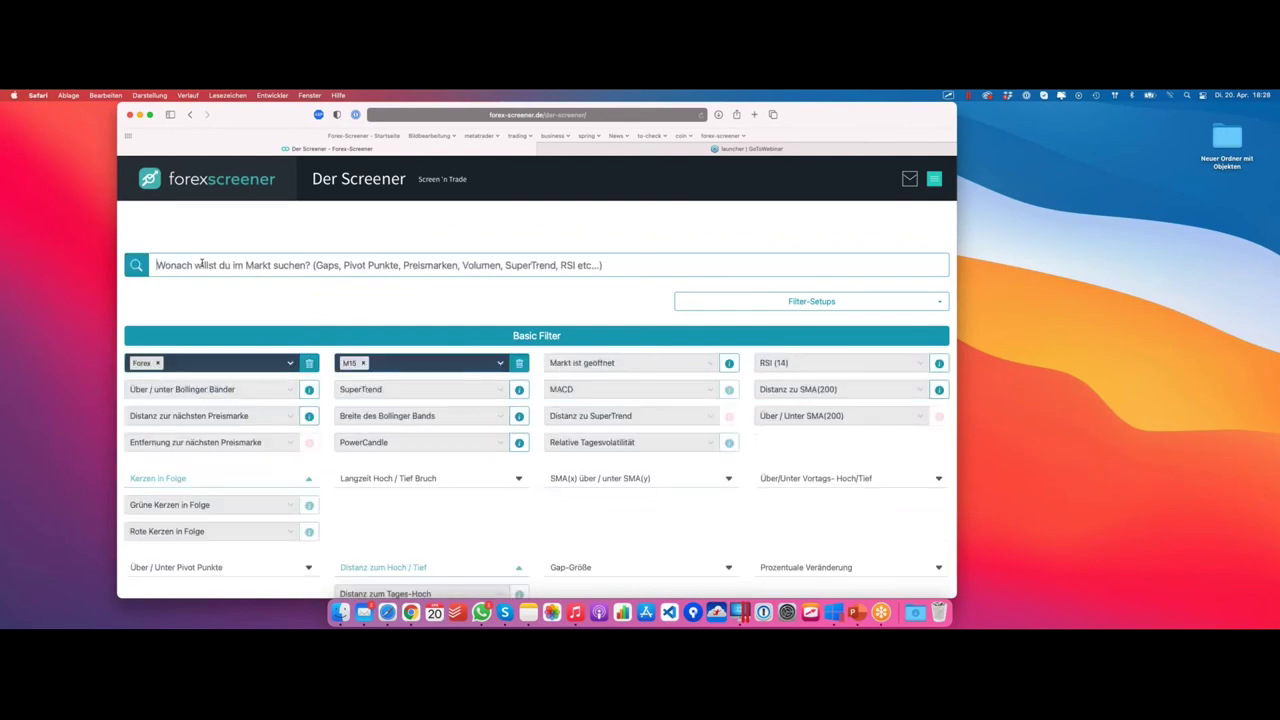
Search the screener's filters for "gap" and for "preis", and clear the search to restore the full filter list
{"action": "type", "text": "gap"}
{"action": "triple_click", "coordinate": [201, 262]}
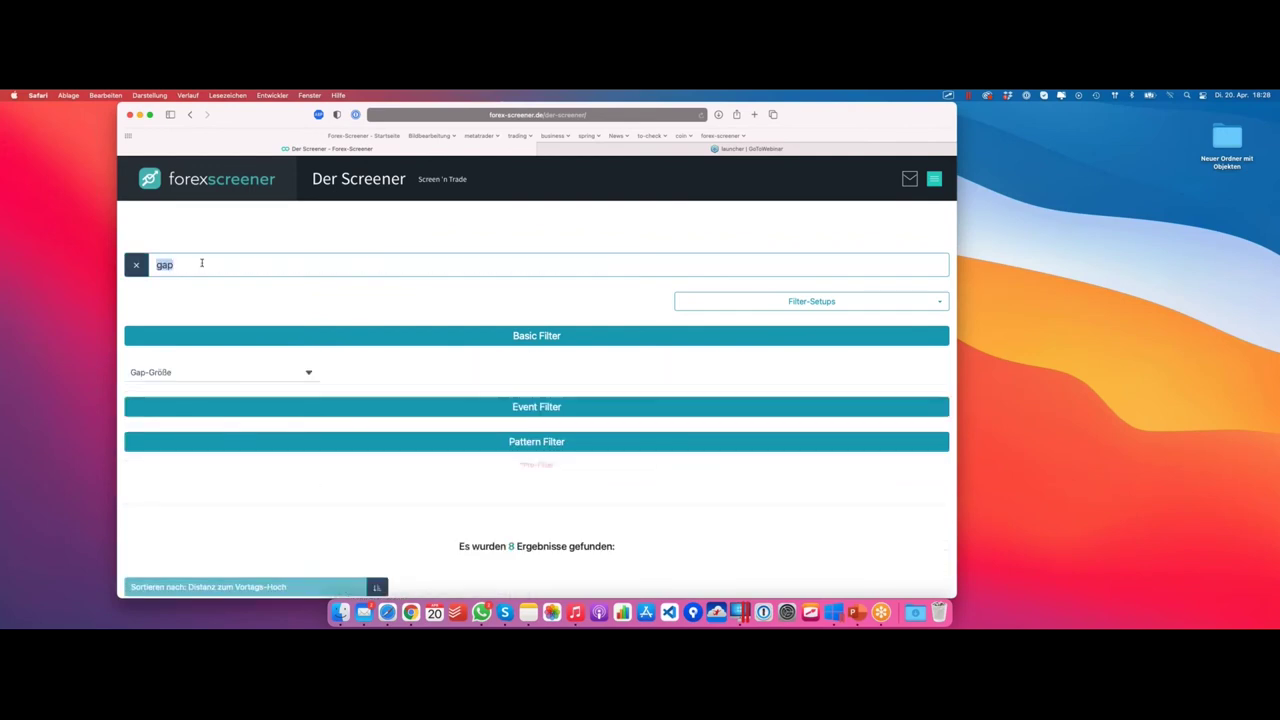
{"action": "key", "text": "BackSpace"}
{"action": "type", "text": "preis"}
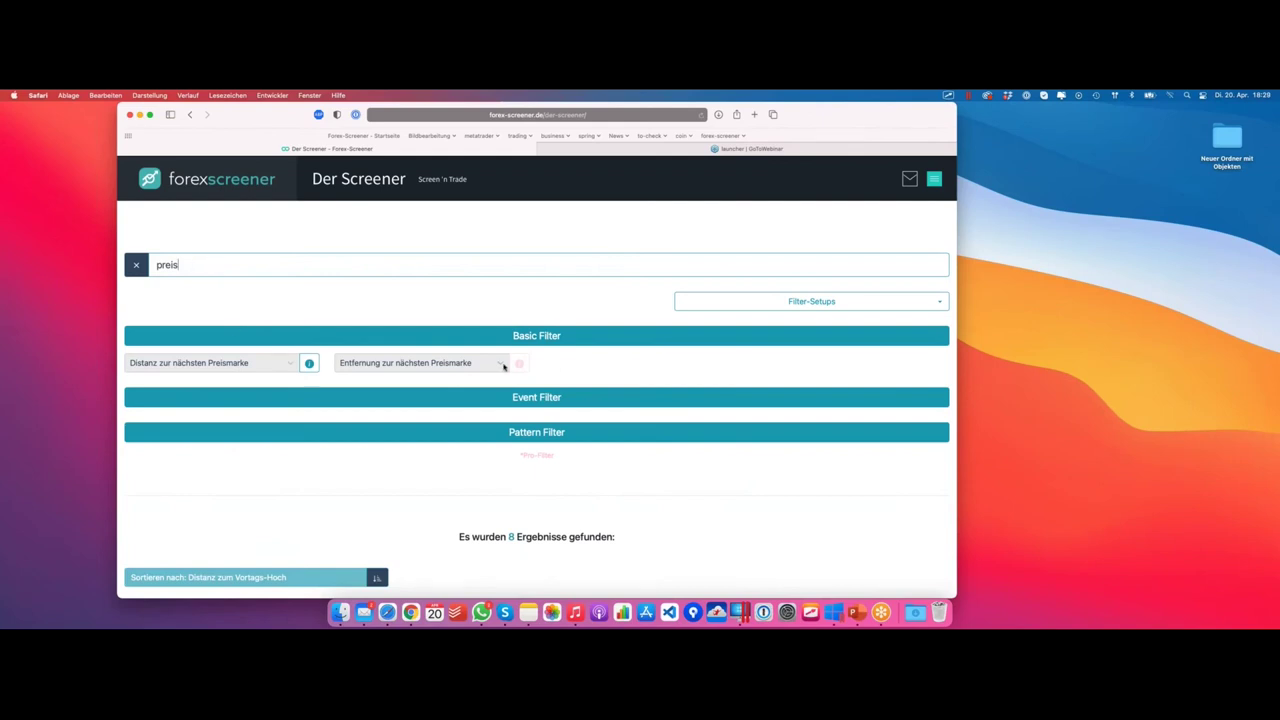
{"action": "key", "text": "BackSpace"}
{"action": "key", "text": "BackSpace"}
{"action": "key", "text": "BackSpace"}
{"action": "key", "text": "BackSpace"}
{"action": "key", "text": "BackSpace"}
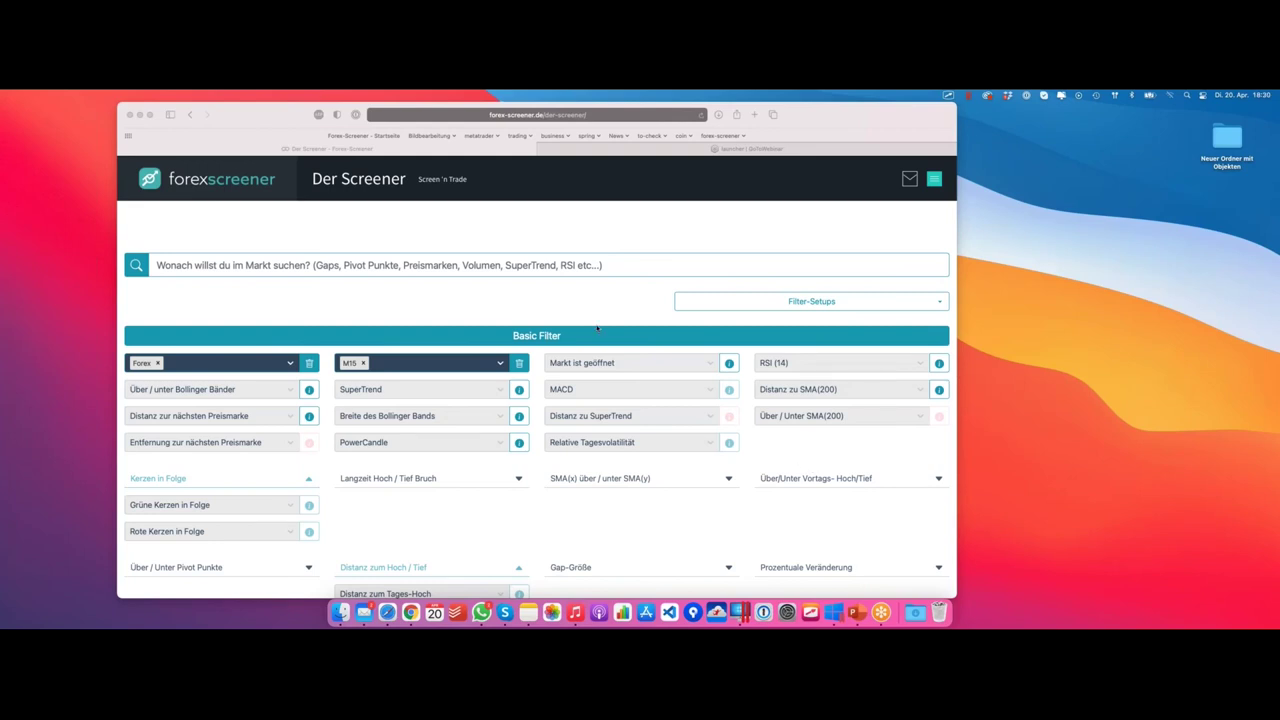
Switch from the screener to the full-screen PowerPoint presentation
{"action": "left_click", "coordinate": [651, 346]}
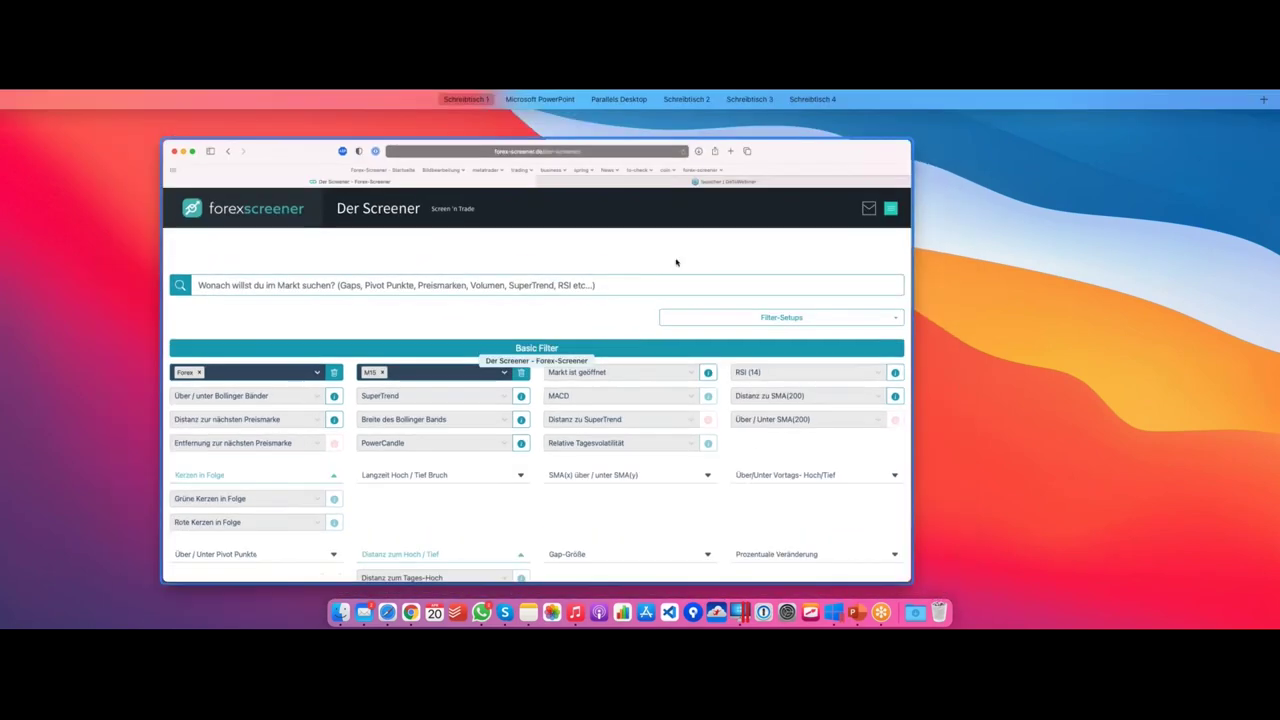
{"action": "key", "text": "ctrl+Up"}
{"action": "left_click", "coordinate": [551, 123]}
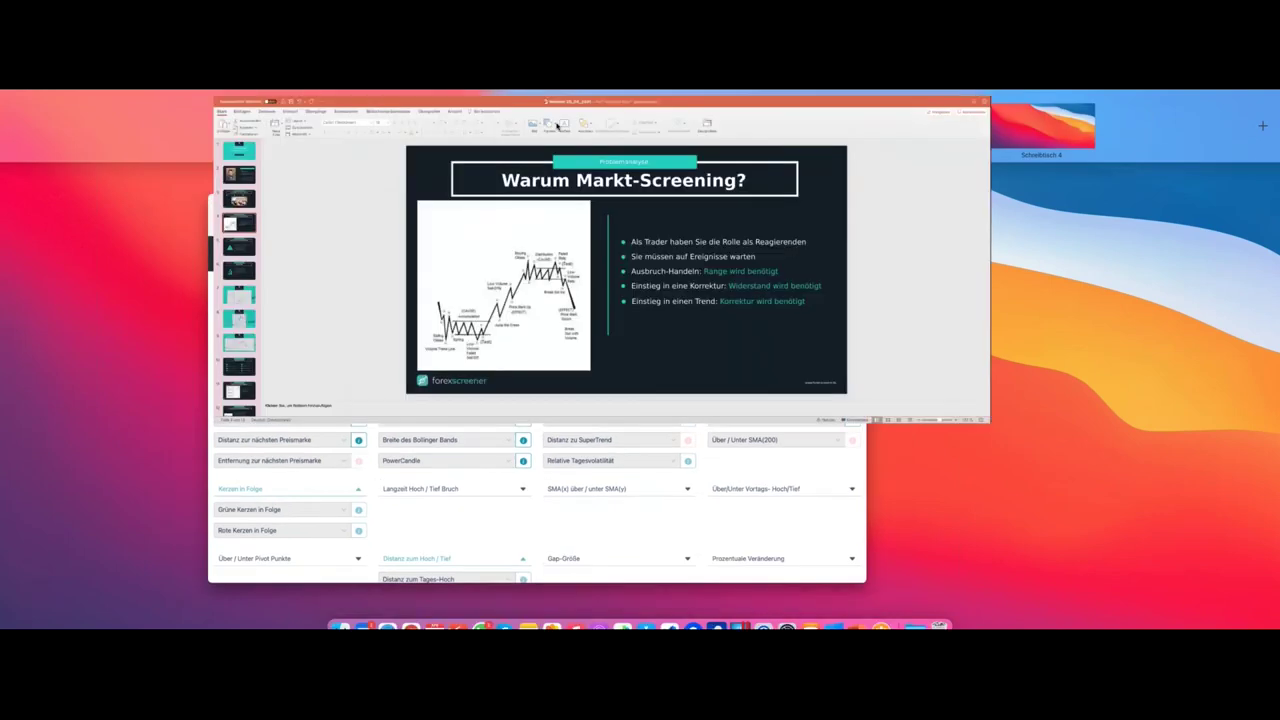
Go to the "Forex-Screener Signals" slide, slide 11, in the PowerPoint presentation
{"action": "scroll", "coordinate": [51, 266], "scroll_direction": "down", "scroll_amount": 2}
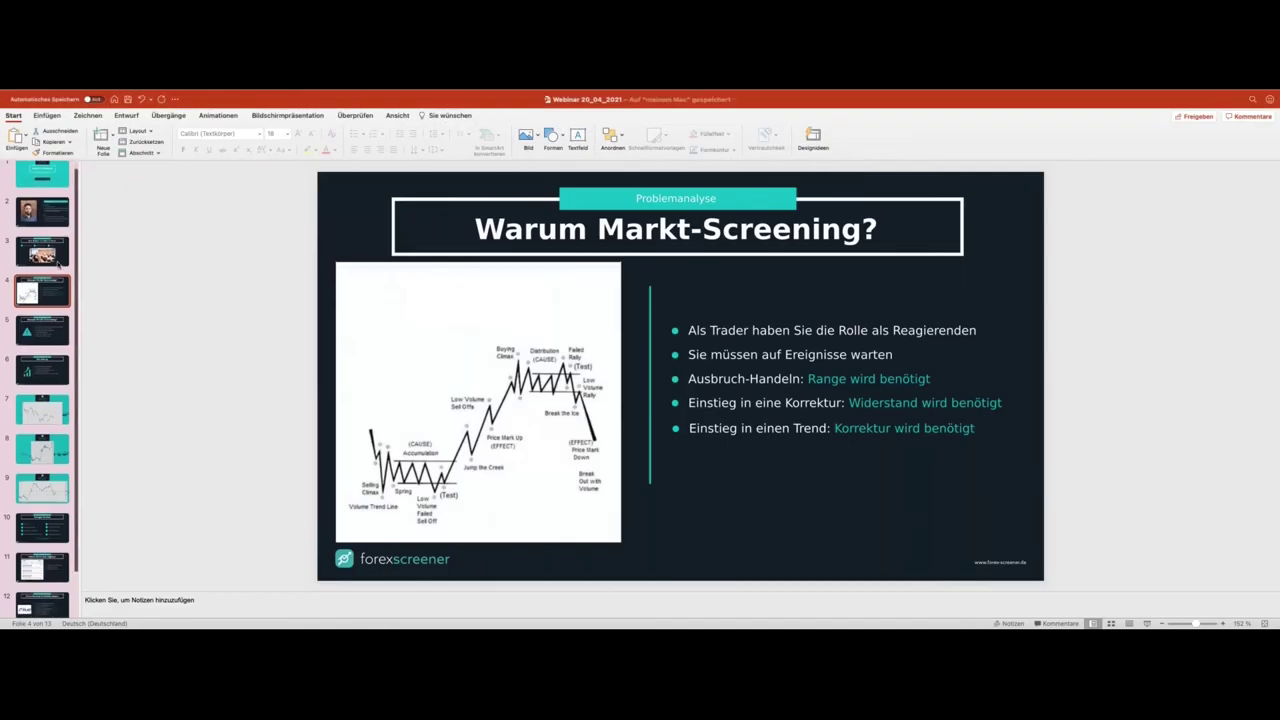
{"action": "scroll", "coordinate": [45, 380], "scroll_direction": "down", "scroll_amount": 3}
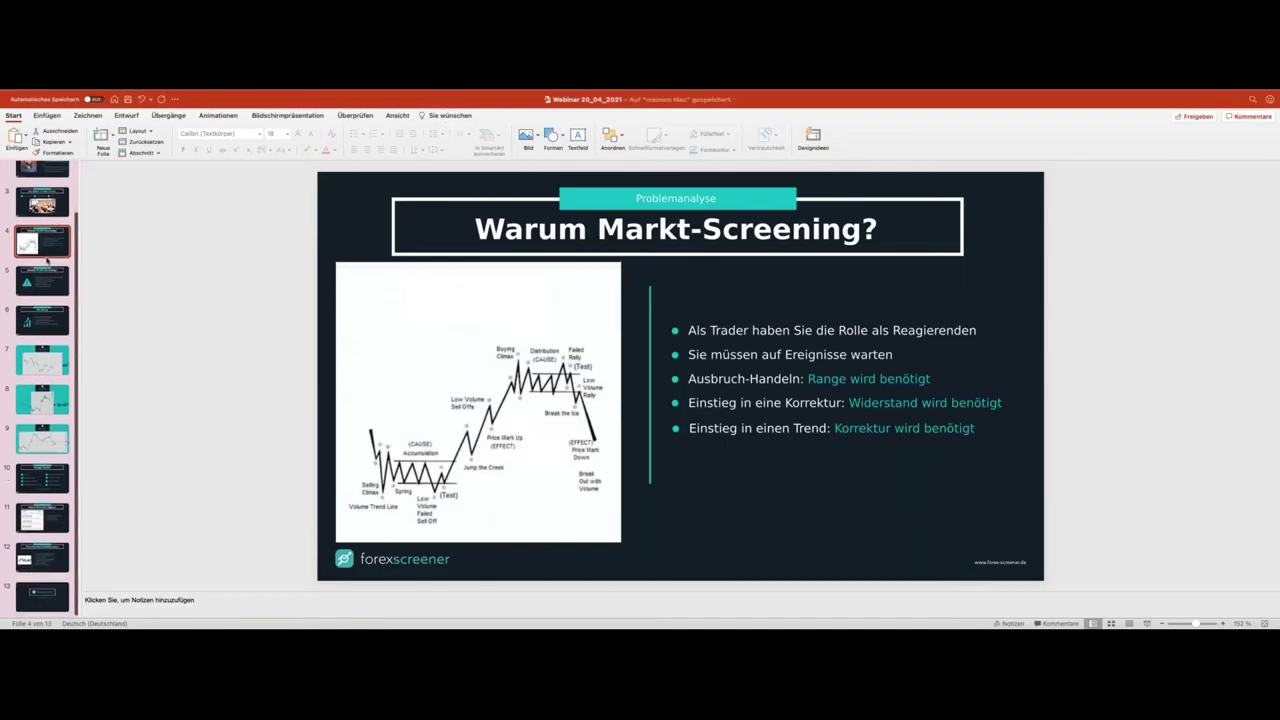
{"action": "left_click", "coordinate": [38, 515]}
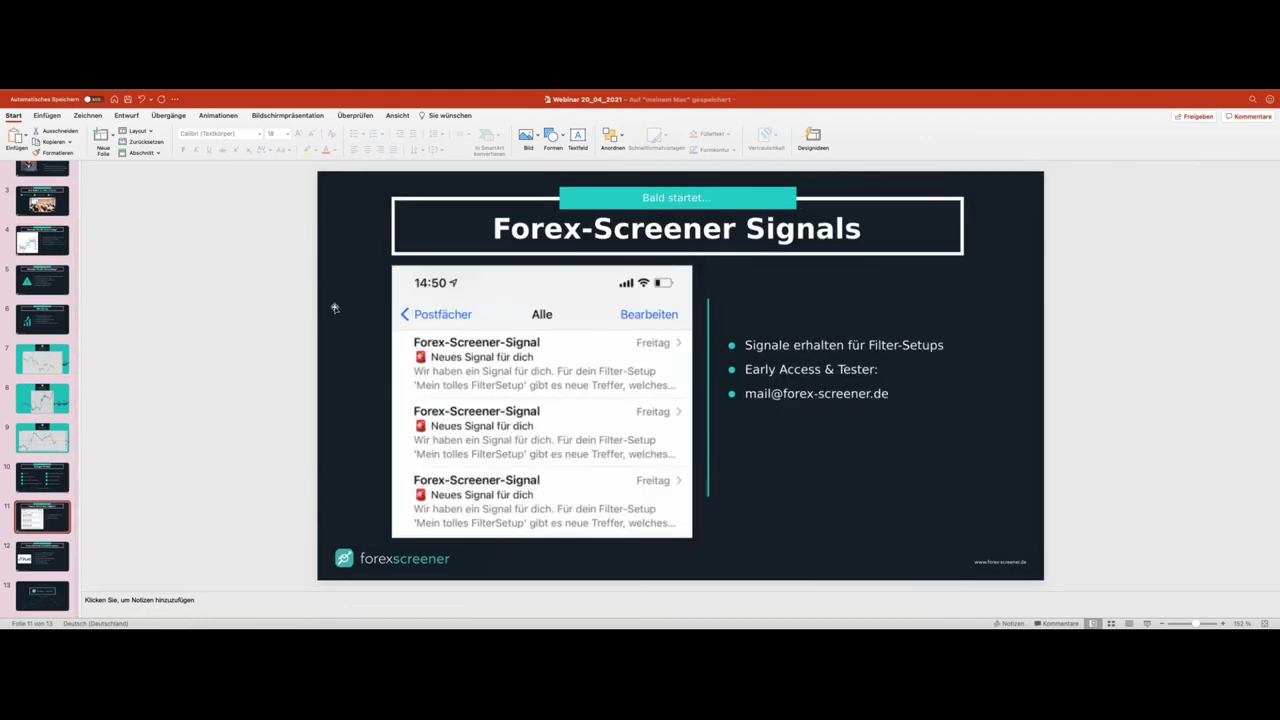
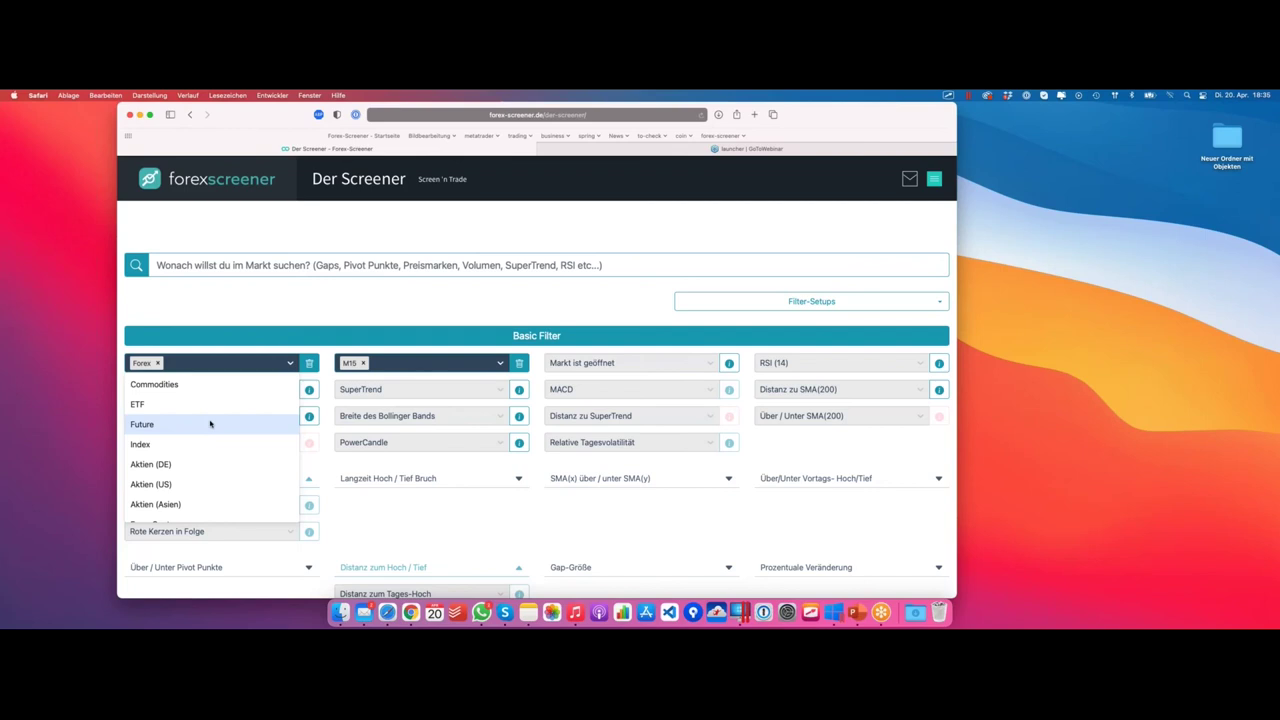
Look through the remaining asset categories available besides Forex and close the list without choosing one
{"action": "scroll", "coordinate": [210, 424], "scroll_direction": "down", "scroll_amount": 5}
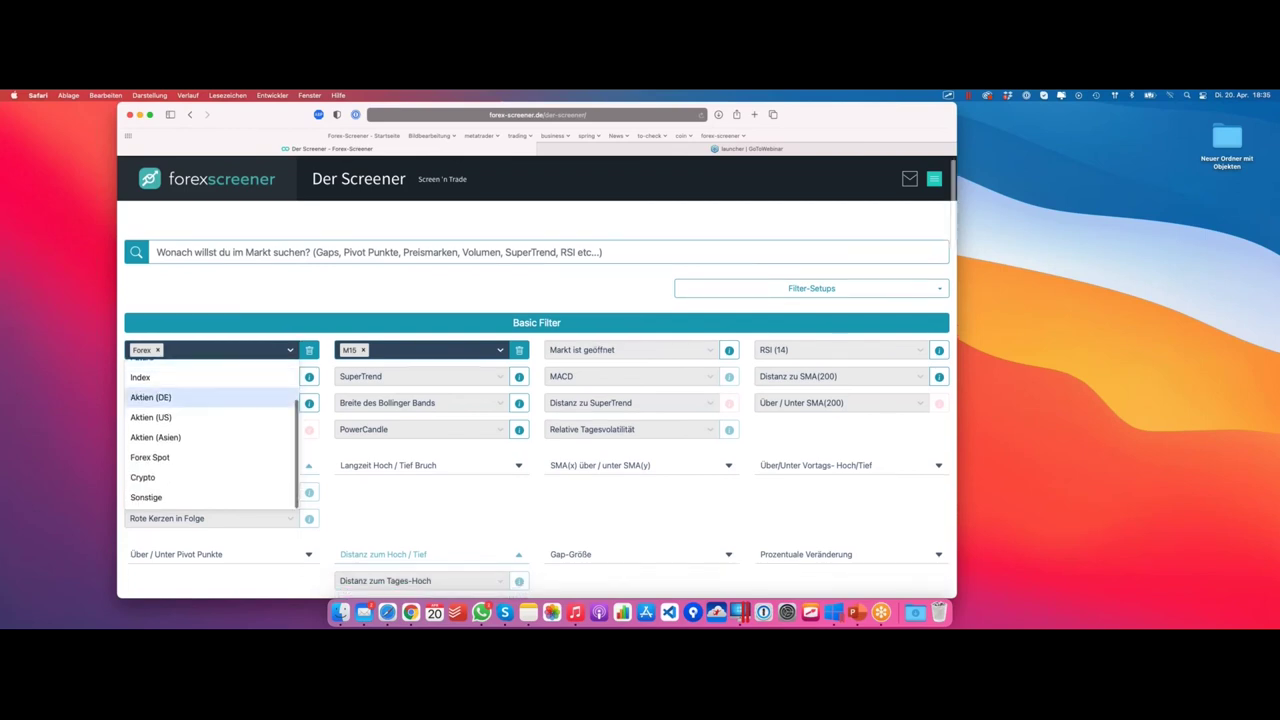
{"action": "left_click", "coordinate": [307, 290]}
{"action": "scroll", "coordinate": [307, 290], "scroll_direction": "up", "scroll_amount": 2}
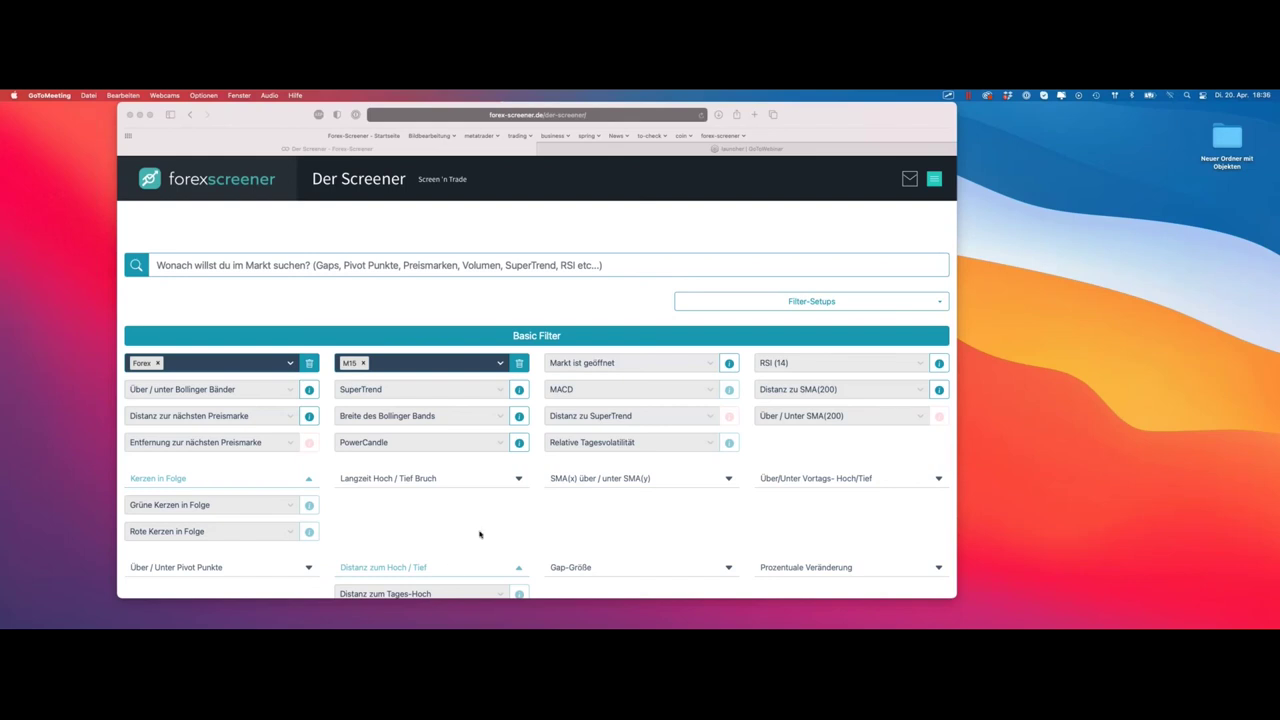
{"action": "left_click", "coordinate": [521, 304]}
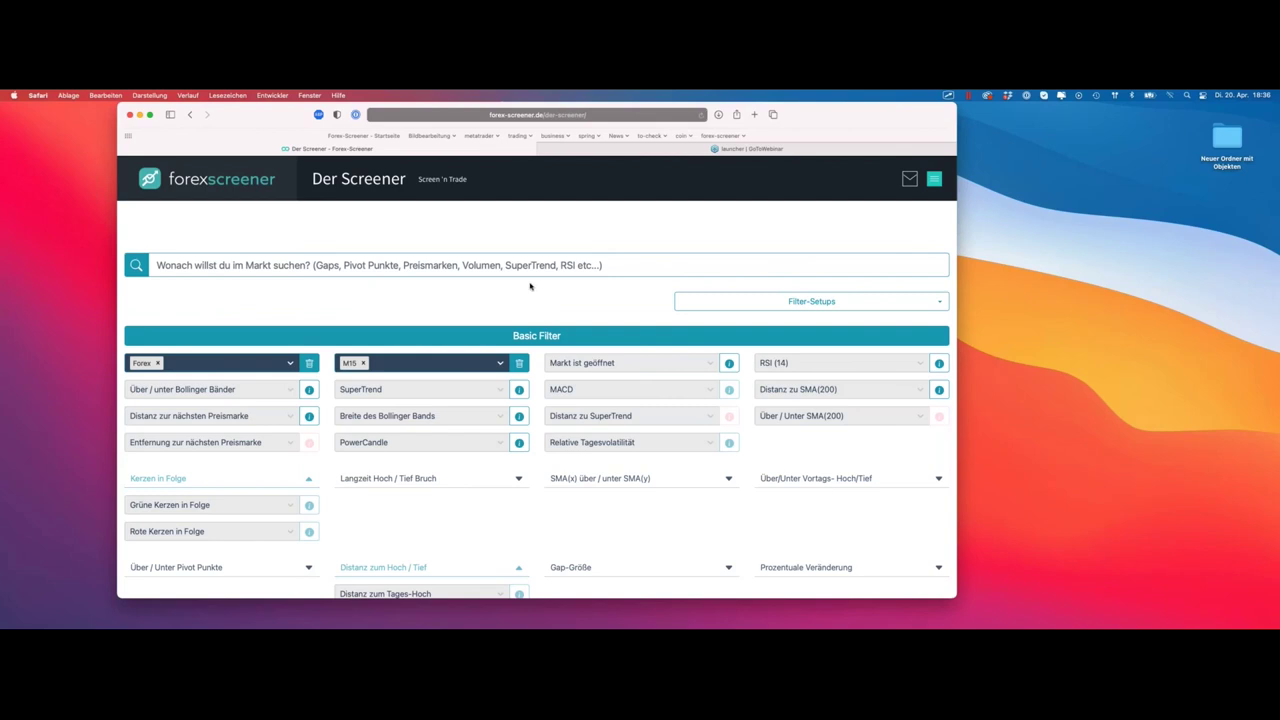
Remove the "Distanz zum gestrigen High < 0.1%" filter and the Forex asset category from the active filters
{"action": "scroll", "coordinate": [530, 286], "scroll_direction": "down", "scroll_amount": 2}
{"action": "scroll", "coordinate": [467, 270], "scroll_direction": "down", "scroll_amount": 2}
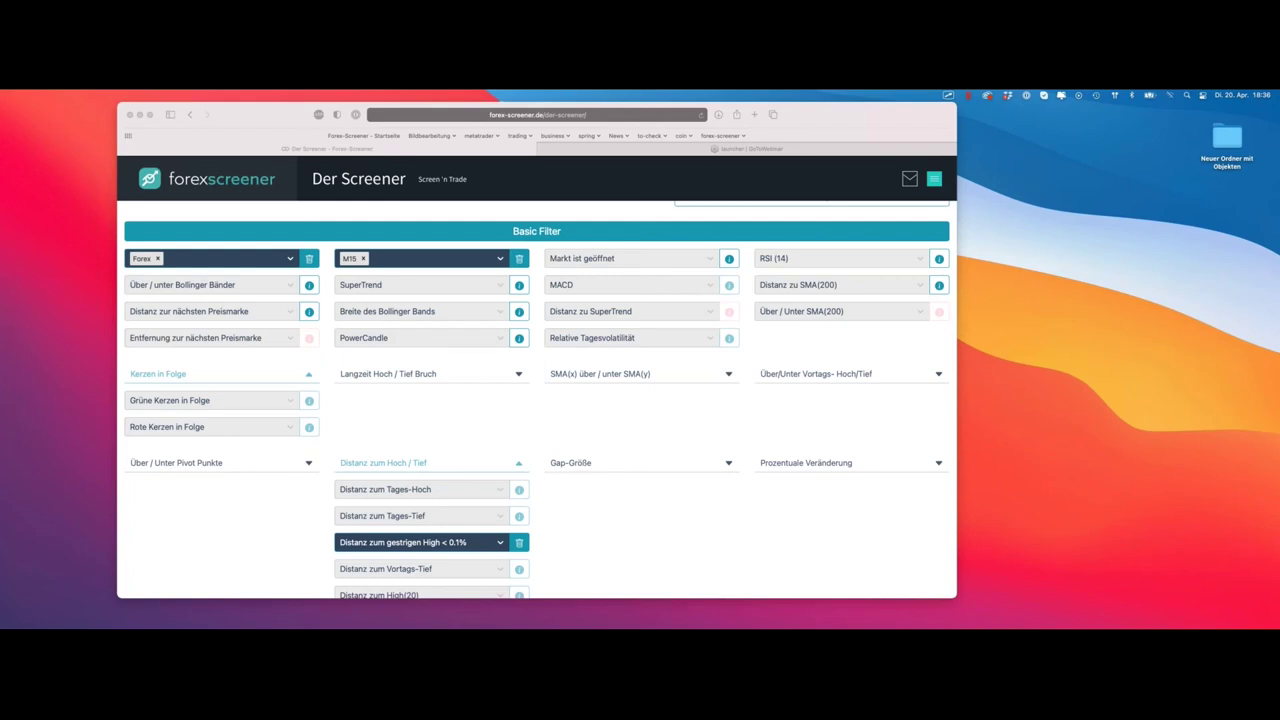
{"action": "left_click", "coordinate": [519, 543]}
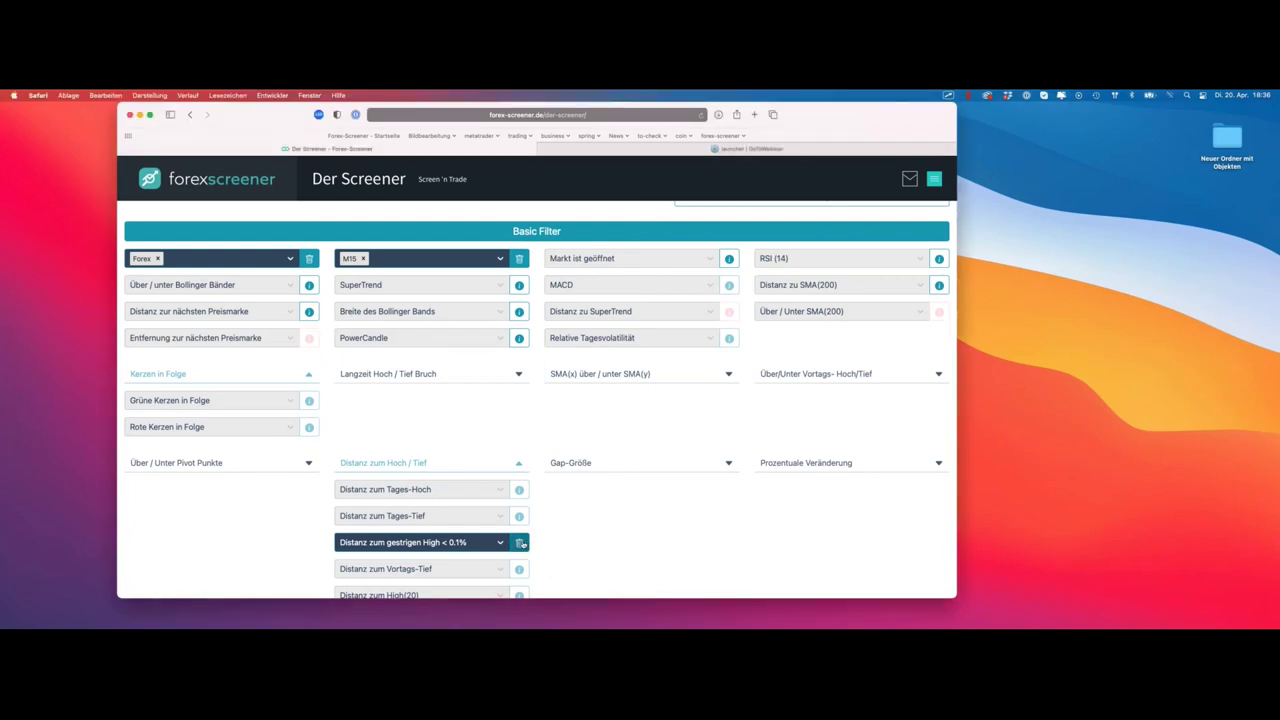
{"action": "left_click", "coordinate": [309, 258]}
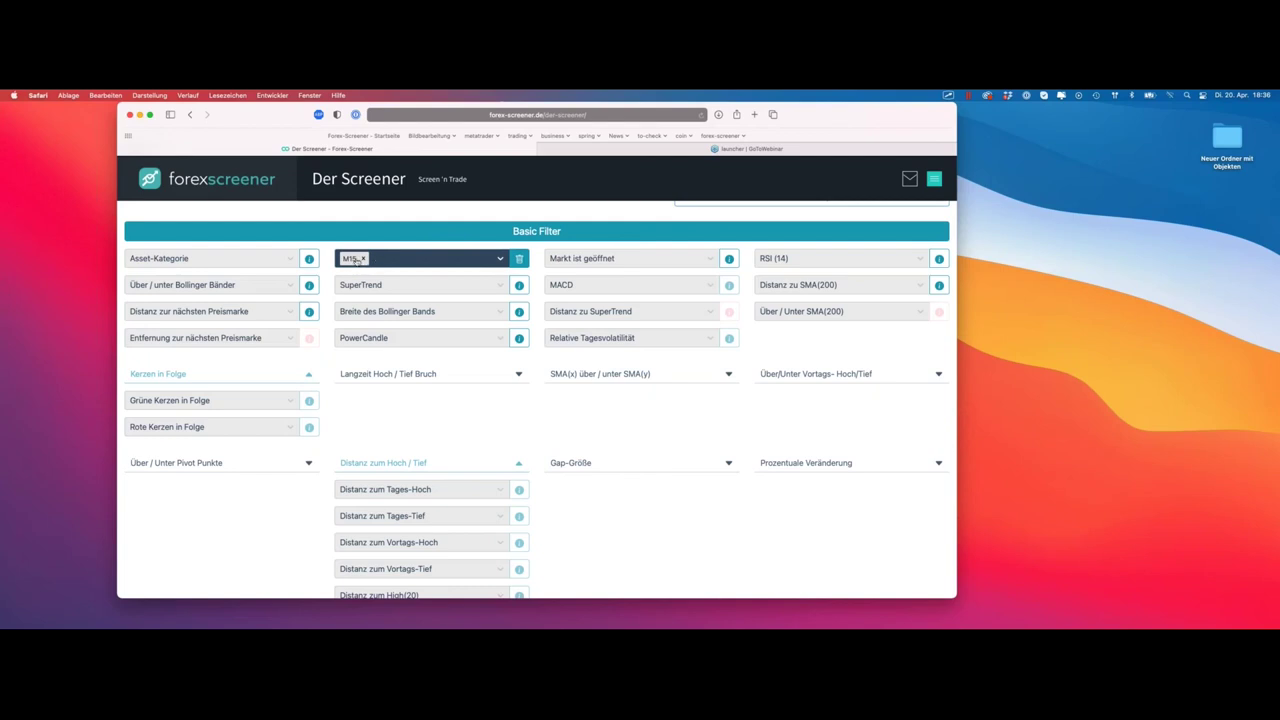
Check how many markets match the M15 interval without an asset category restriction, highlighting the result count
{"action": "scroll", "coordinate": [393, 260], "scroll_direction": "down", "scroll_amount": 10}
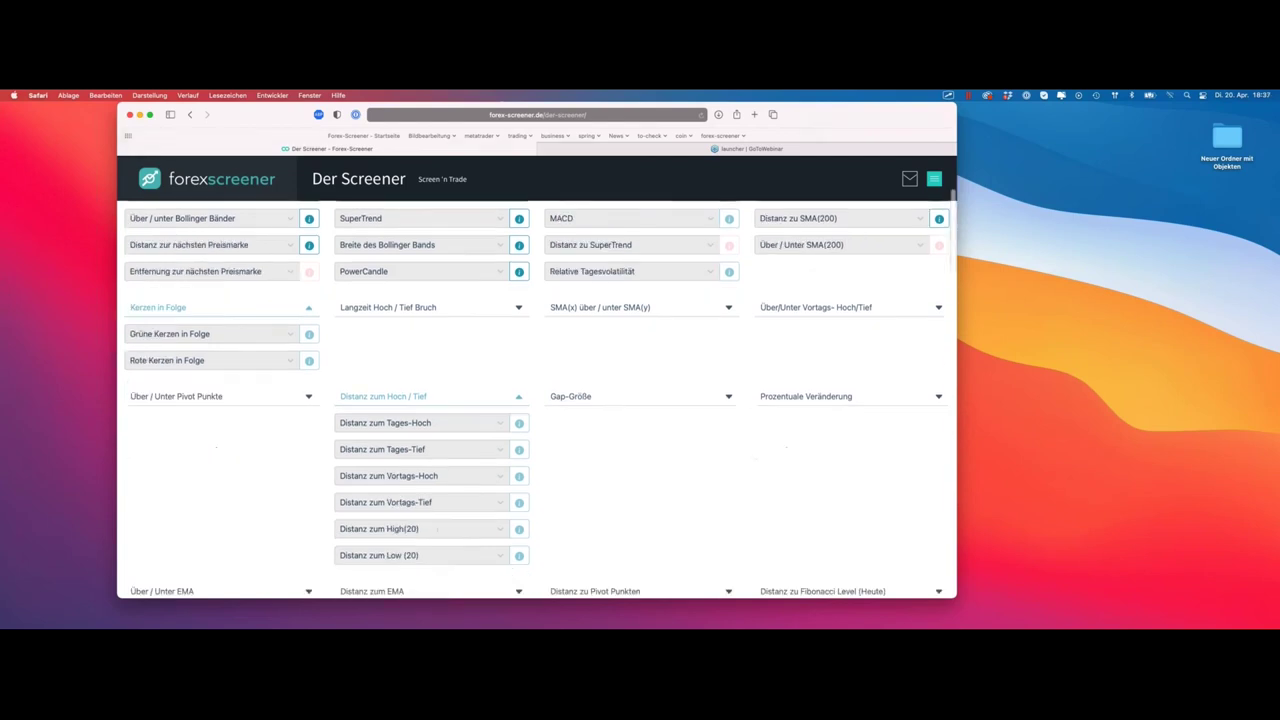
{"action": "scroll", "coordinate": [514, 321], "scroll_direction": "down", "scroll_amount": 20}
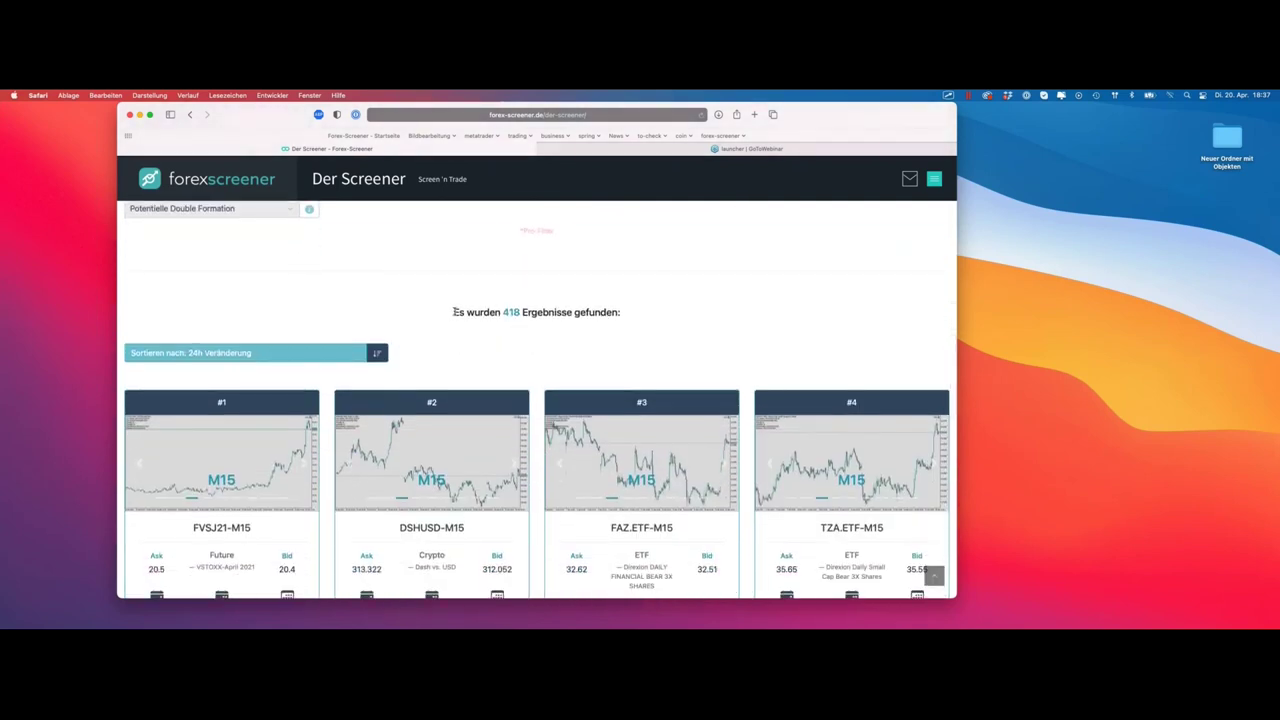
{"action": "double_click", "coordinate": [509, 311]}
{"action": "left_click", "coordinate": [470, 327]}
Restrict the asset category to Forex again while keeping the M15 interval
{"action": "scroll", "coordinate": [371, 266], "scroll_direction": "up", "scroll_amount": 5}
{"action": "scroll", "coordinate": [219, 361], "scroll_direction": "up", "scroll_amount": 15}
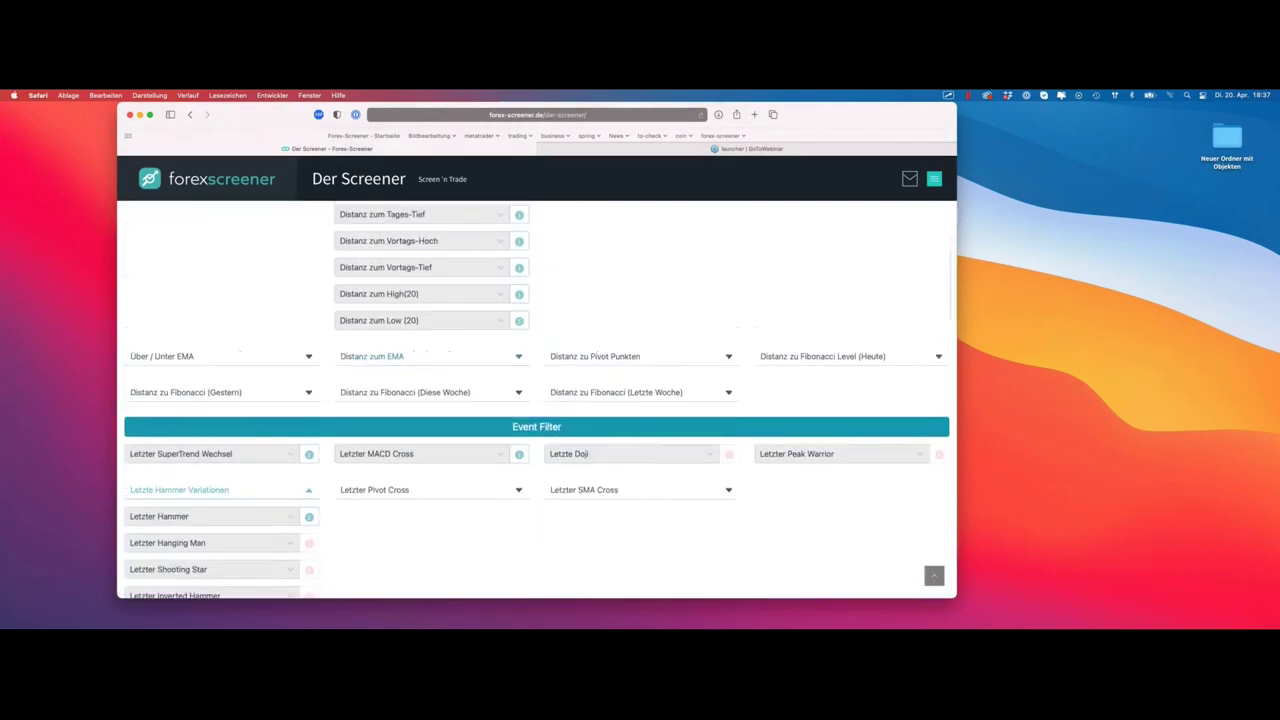
{"action": "left_click", "coordinate": [219, 361]}
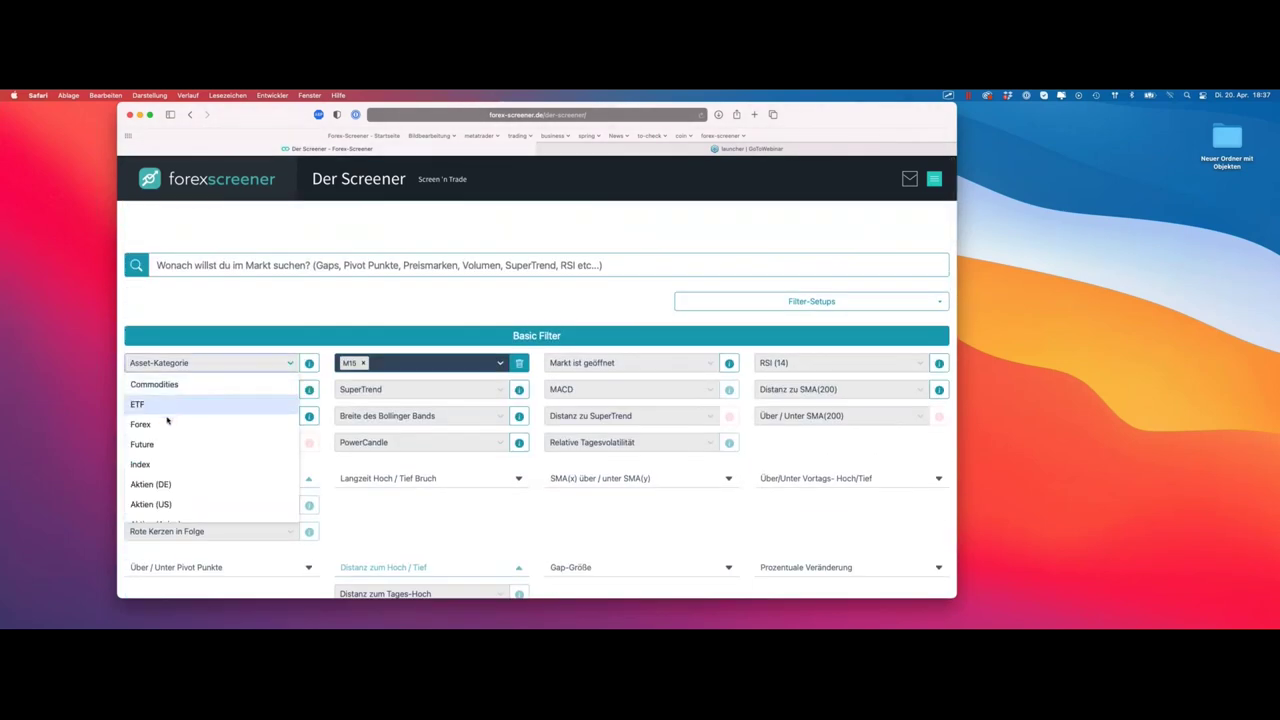
{"action": "left_click", "coordinate": [229, 420]}
{"action": "scroll", "coordinate": [530, 323], "scroll_direction": "down", "scroll_amount": 3}
{"action": "scroll", "coordinate": [530, 323], "scroll_direction": "up", "scroll_amount": 1}
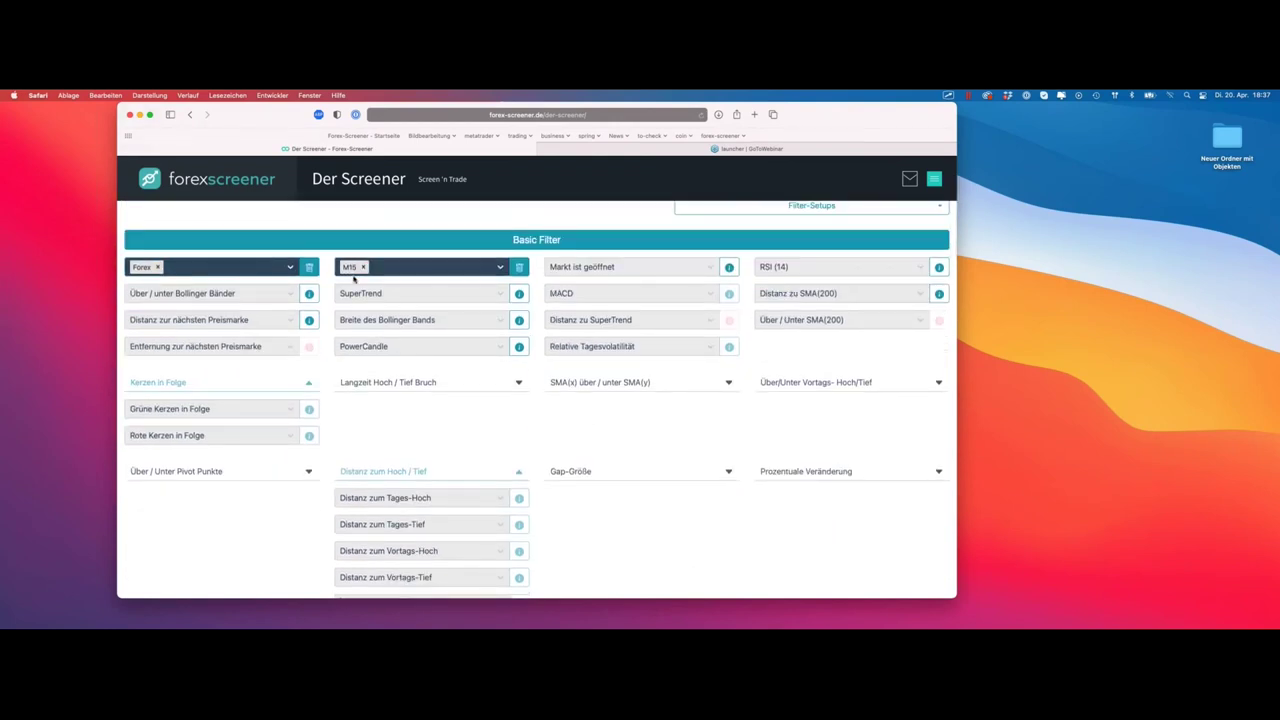
Check how many markets match the Forex and M15 filters and return to the basic filters
{"action": "scroll", "coordinate": [429, 289], "scroll_direction": "down", "scroll_amount": 6}
{"action": "scroll", "coordinate": [426, 286], "scroll_direction": "down", "scroll_amount": 8}
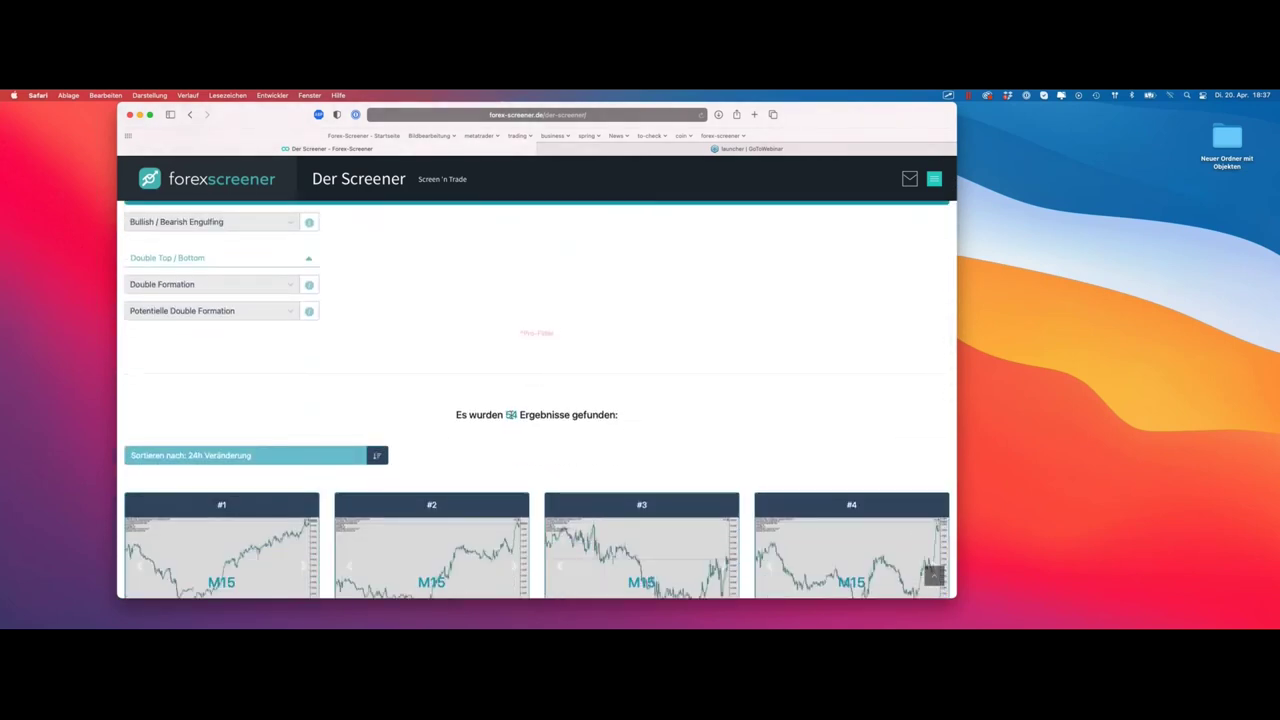
{"action": "scroll", "coordinate": [543, 407], "scroll_direction": "up", "scroll_amount": 10}
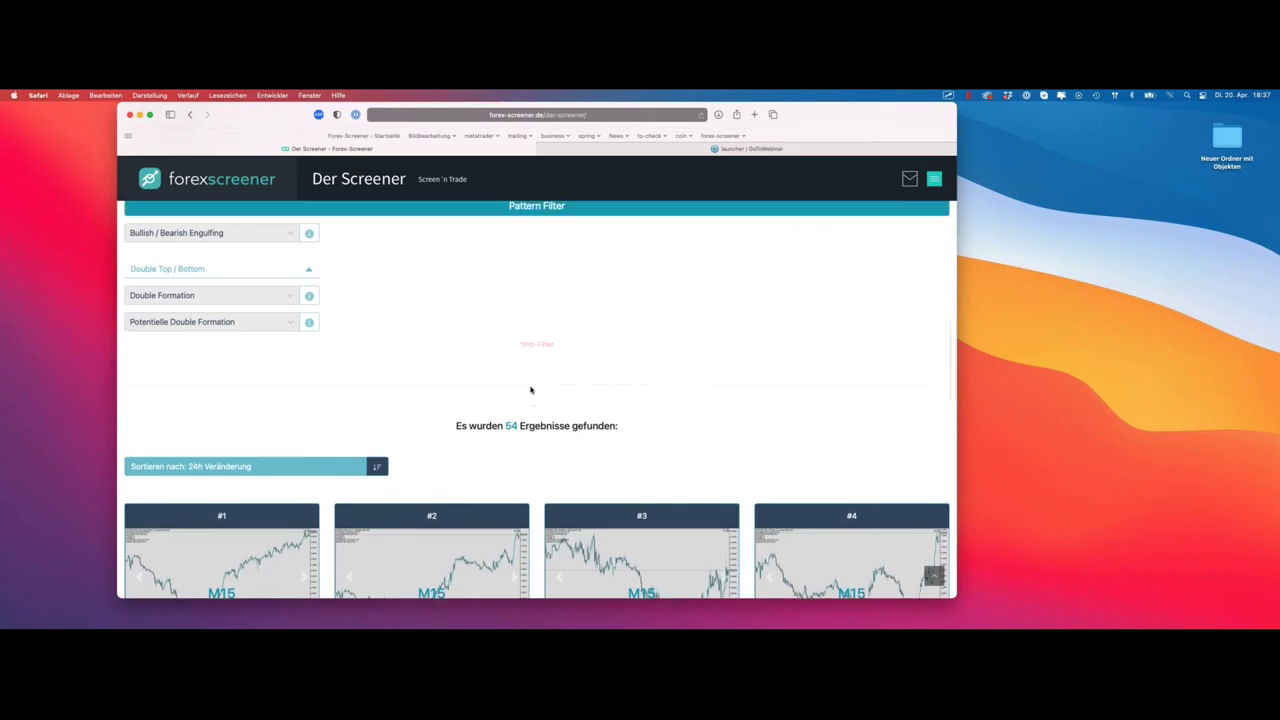
{"action": "scroll", "coordinate": [529, 389], "scroll_direction": "up", "scroll_amount": 5}
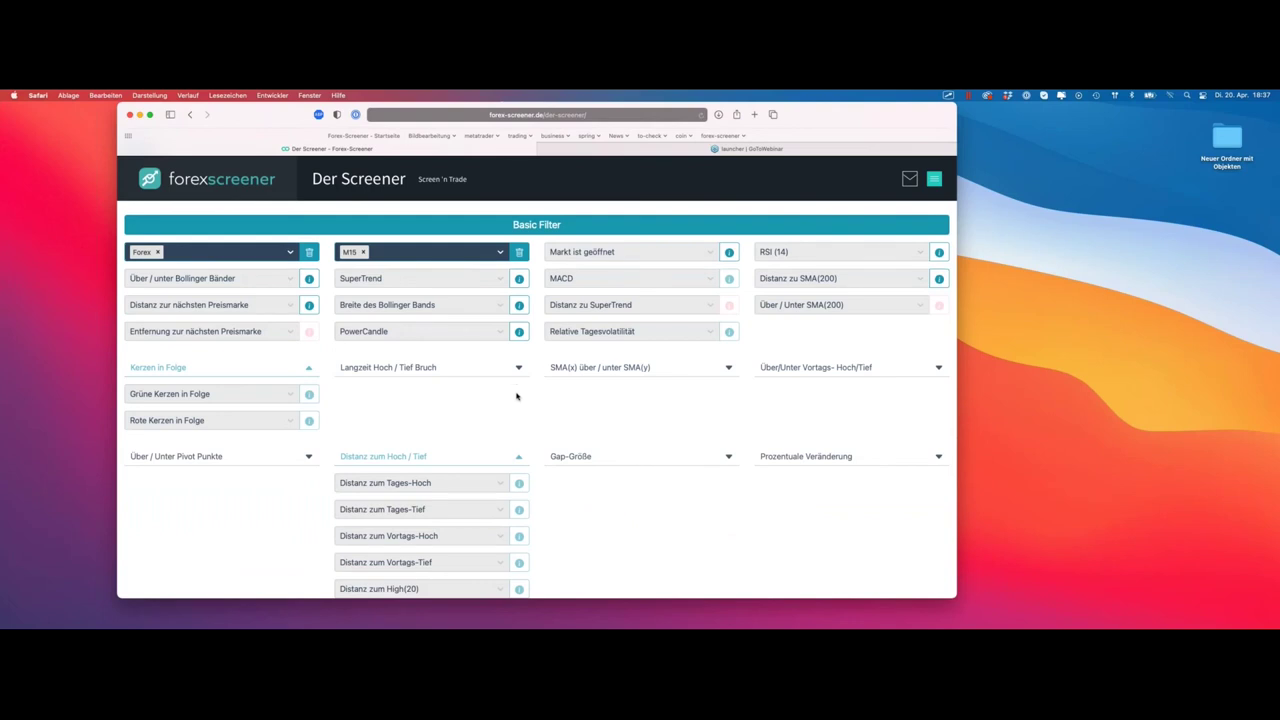
{"action": "scroll", "coordinate": [515, 385], "scroll_direction": "down", "scroll_amount": 1}
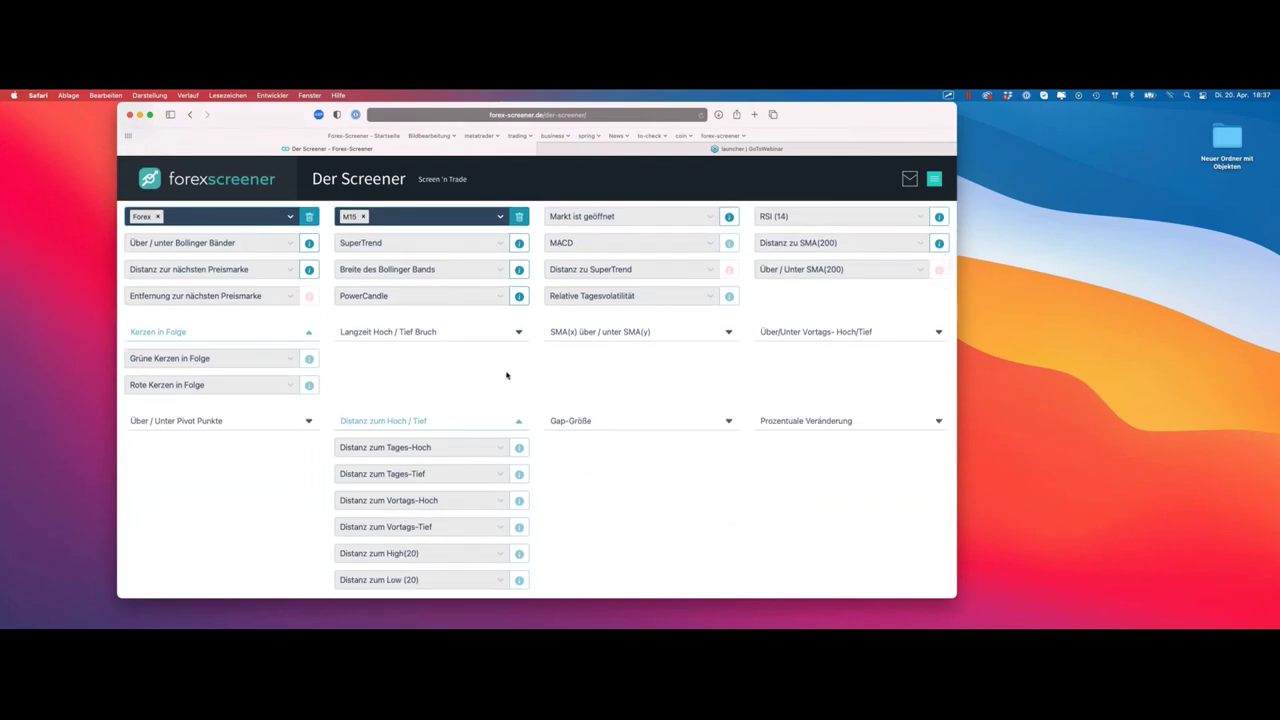
{"action": "scroll", "coordinate": [506, 374], "scroll_direction": "down", "scroll_amount": 1}
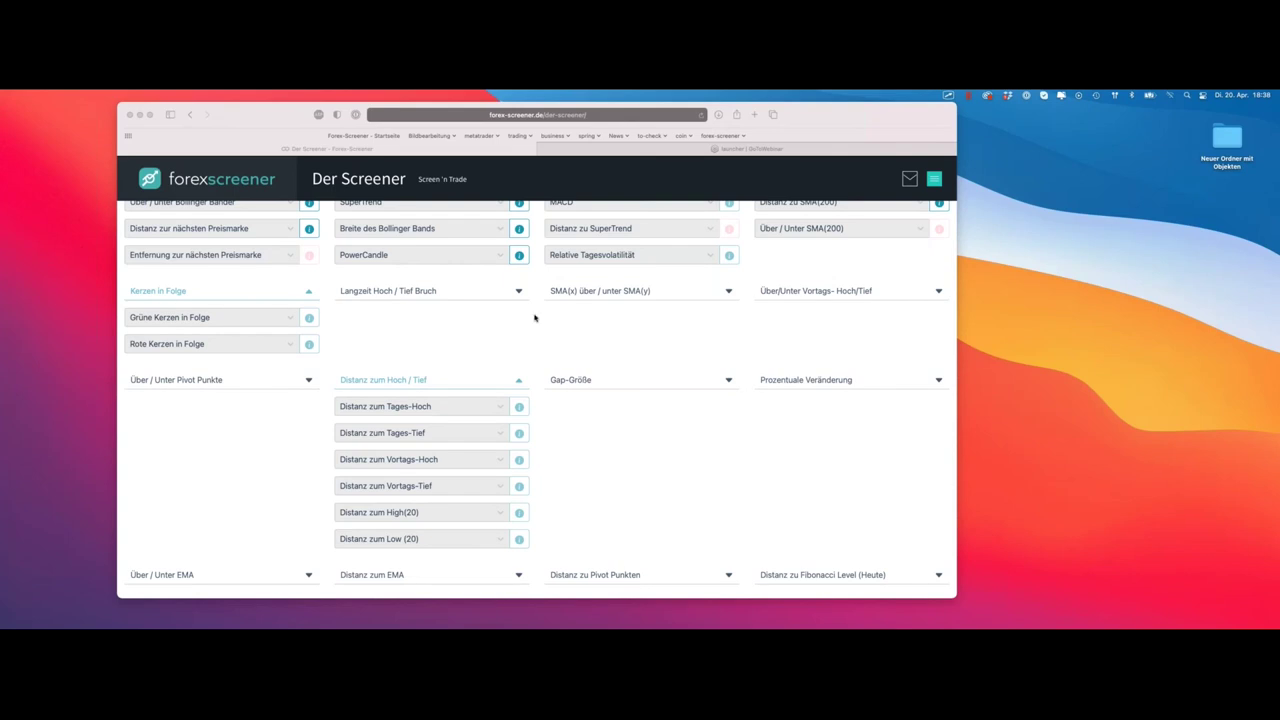
Remove the M15 time interval from the active filters
{"action": "scroll", "coordinate": [536, 290], "scroll_direction": "up", "scroll_amount": 3}
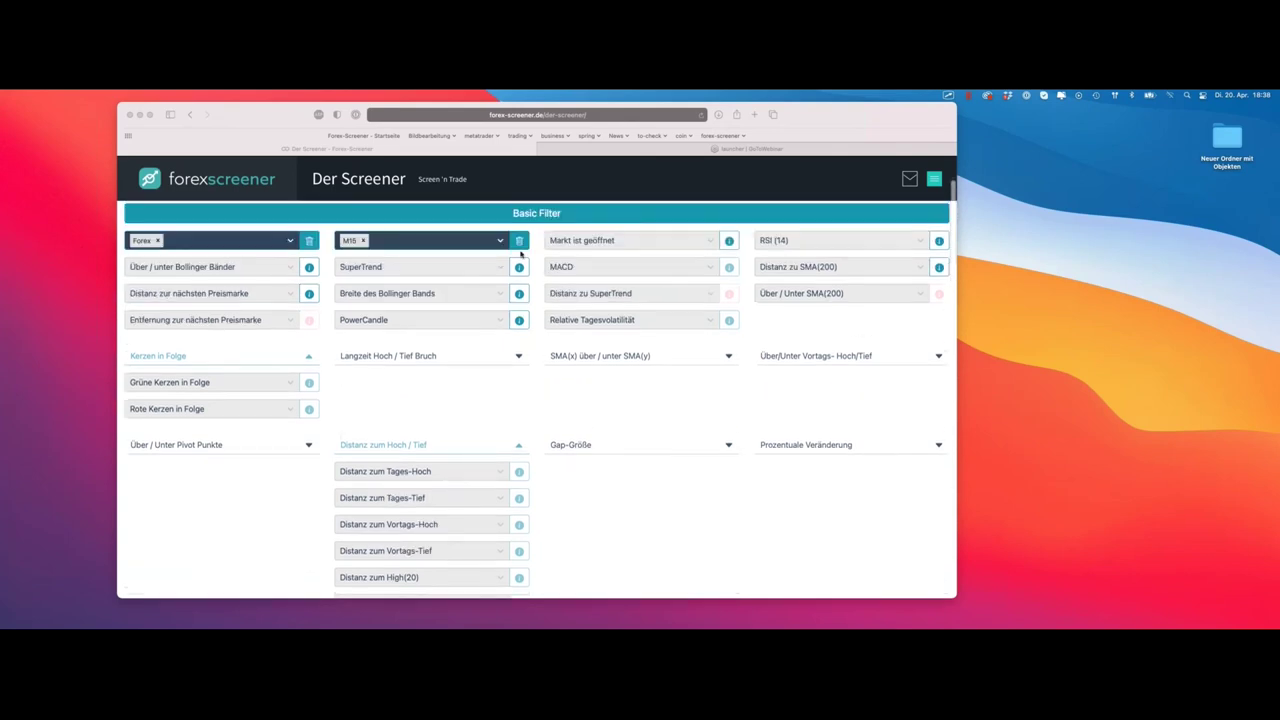
{"action": "left_click", "coordinate": [520, 253]}
{"action": "left_click", "coordinate": [519, 243]}
Find the event filters and look through the candle-count options of "Letzte Doji", closing the list without a selection
{"action": "scroll", "coordinate": [358, 311], "scroll_direction": "down", "scroll_amount": 10}
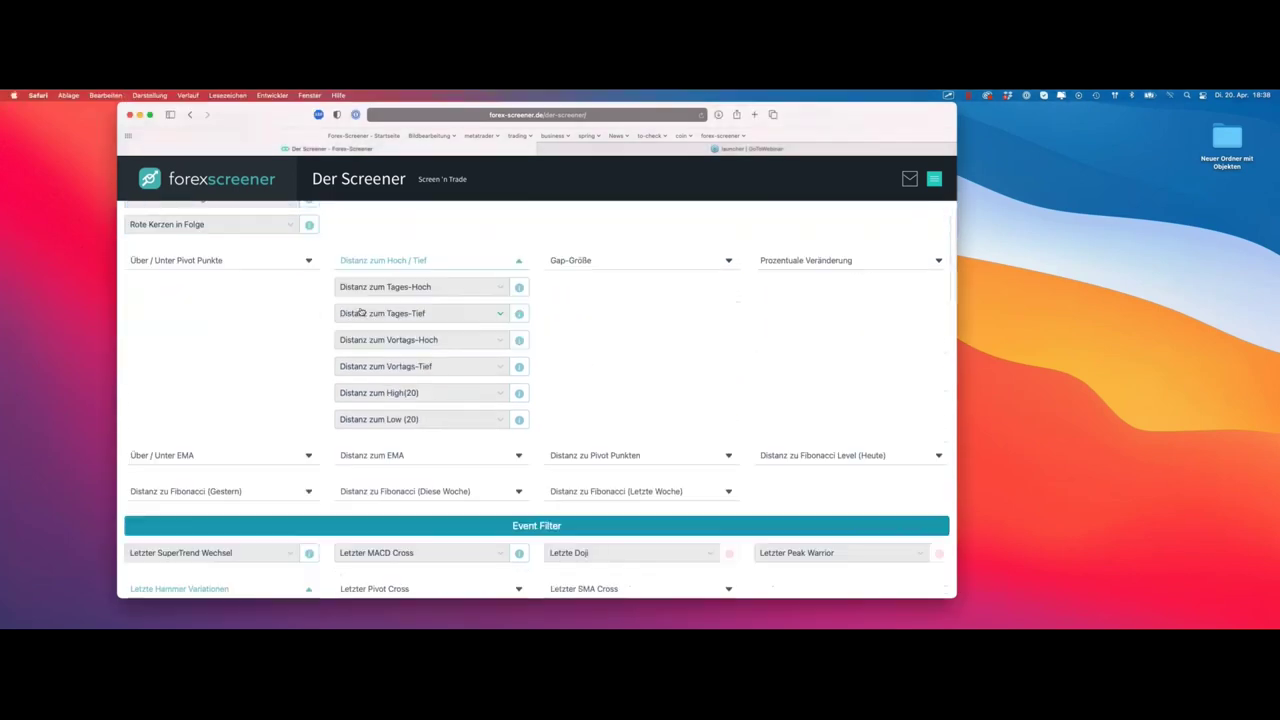
{"action": "scroll", "coordinate": [353, 302], "scroll_direction": "up", "scroll_amount": 2}
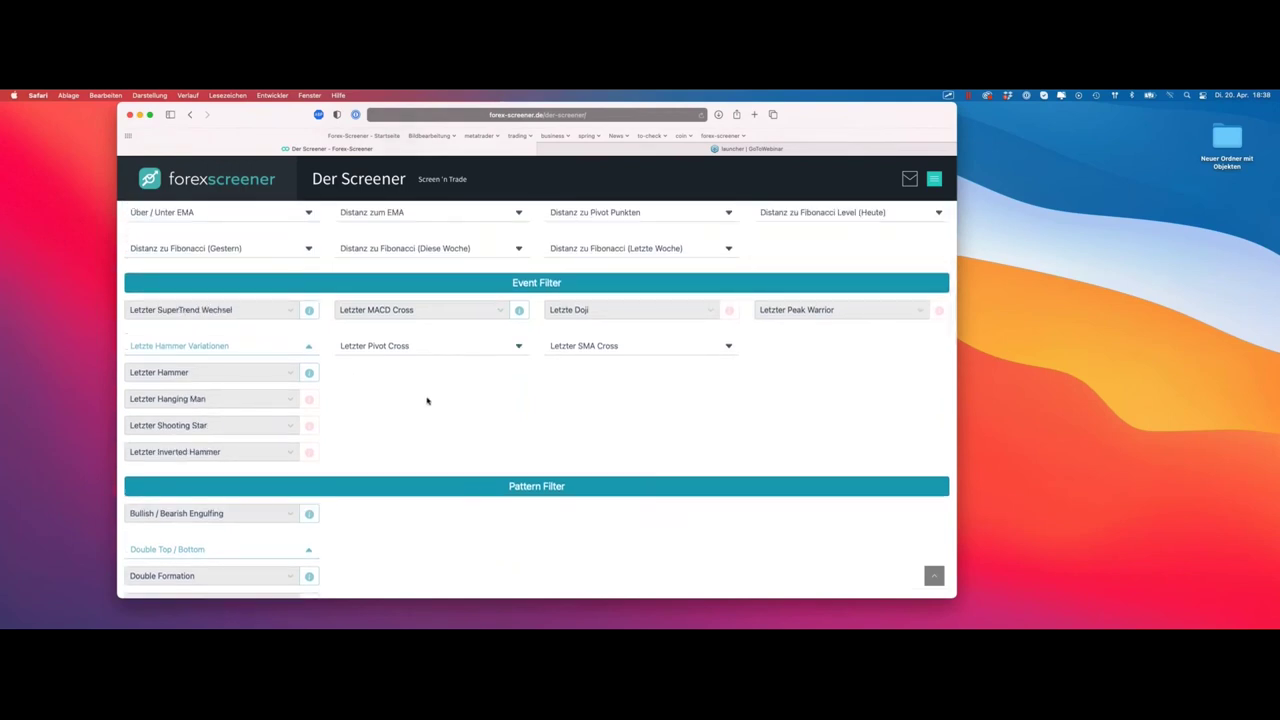
{"action": "left_click_drag", "start_coordinate": [512, 283], "coordinate": [563, 284]}
{"action": "left_click", "coordinate": [646, 312]}
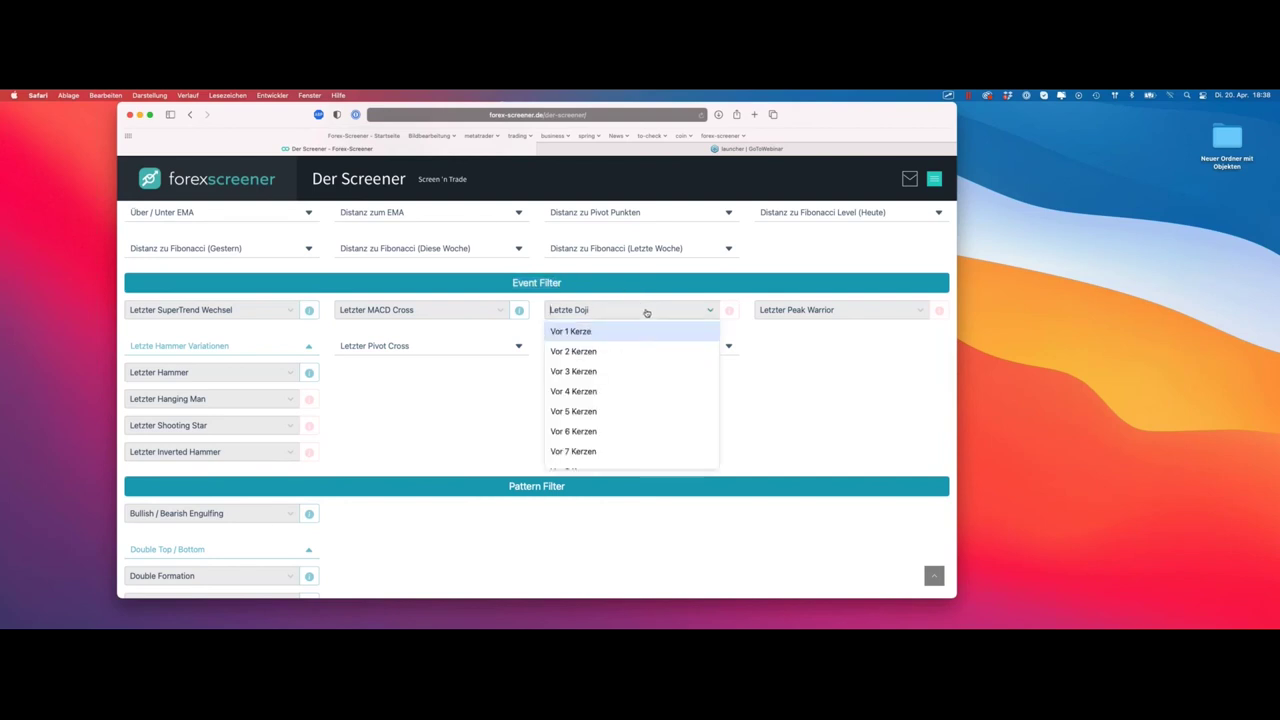
{"action": "left_click", "coordinate": [660, 312]}
{"action": "left_click", "coordinate": [636, 311]}
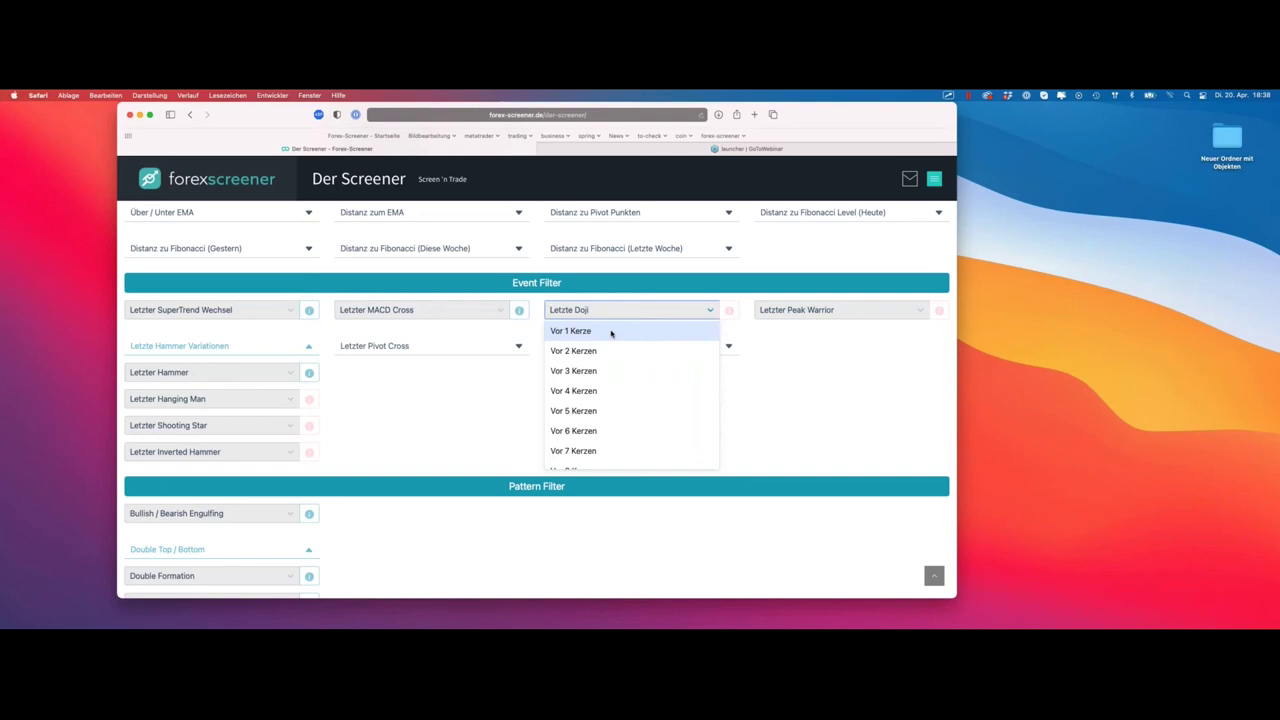
{"action": "key", "text": "Down"}
{"action": "key", "text": "Down"}
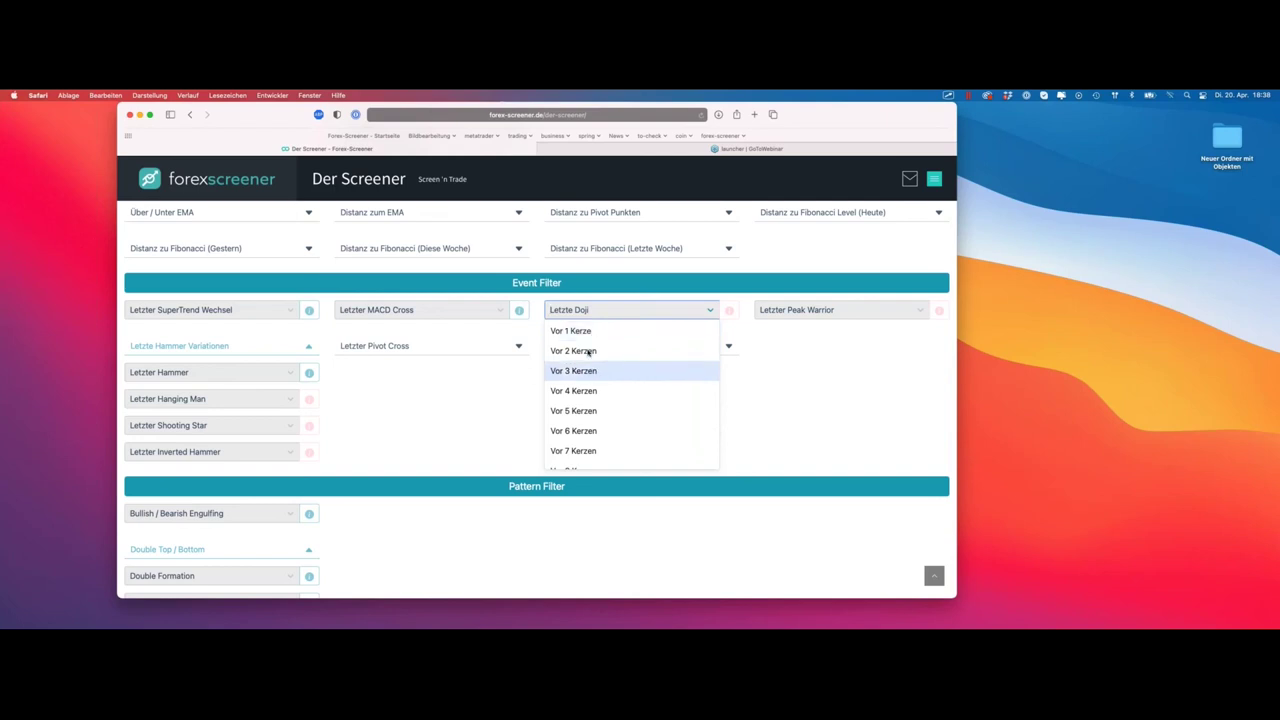
{"action": "key", "text": "Up"}
{"action": "key", "text": "Up"}
{"action": "key", "text": "Down"}
{"action": "key", "text": "Down"}
{"action": "key", "text": "Up"}
{"action": "left_click", "coordinate": [365, 395]}
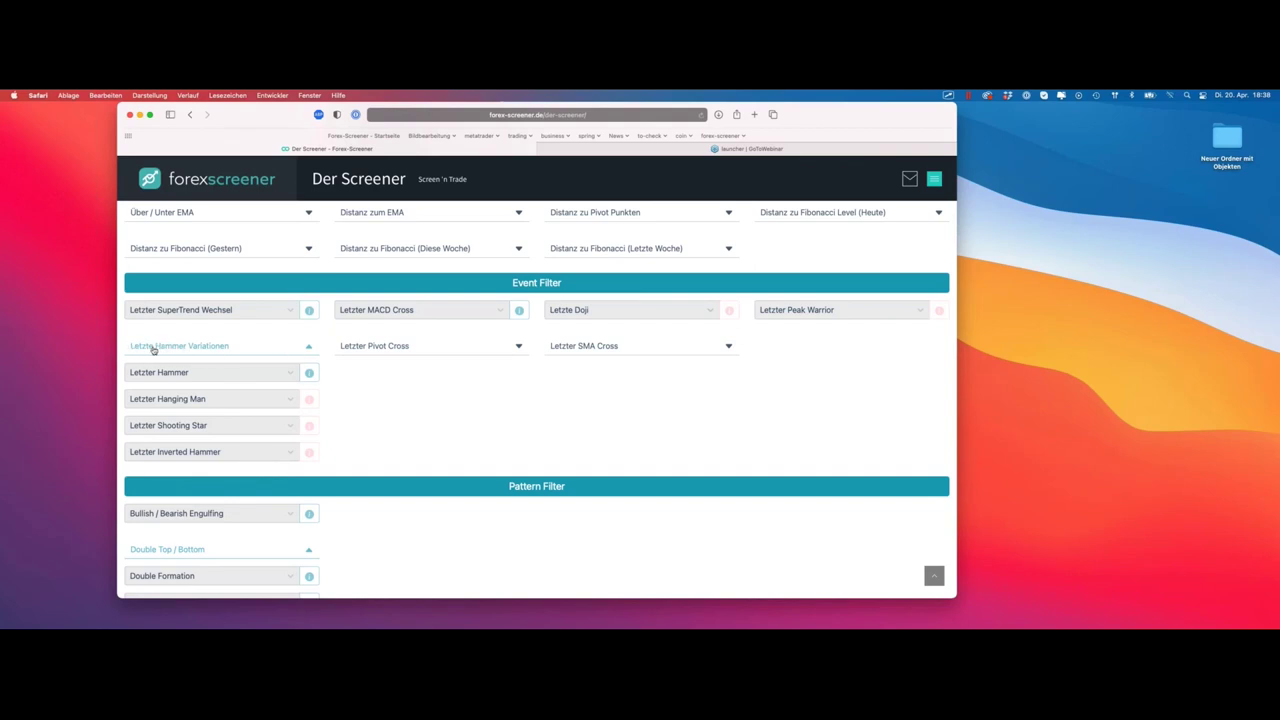
View the options of the "Letzter Hammer" event filter and close them without choosing one
{"action": "left_click", "coordinate": [289, 372]}
{"action": "left_click", "coordinate": [351, 383]}
{"action": "scroll", "coordinate": [220, 465], "scroll_direction": "down", "scroll_amount": 3}
{"action": "scroll", "coordinate": [325, 319], "scroll_direction": "up", "scroll_amount": 2}
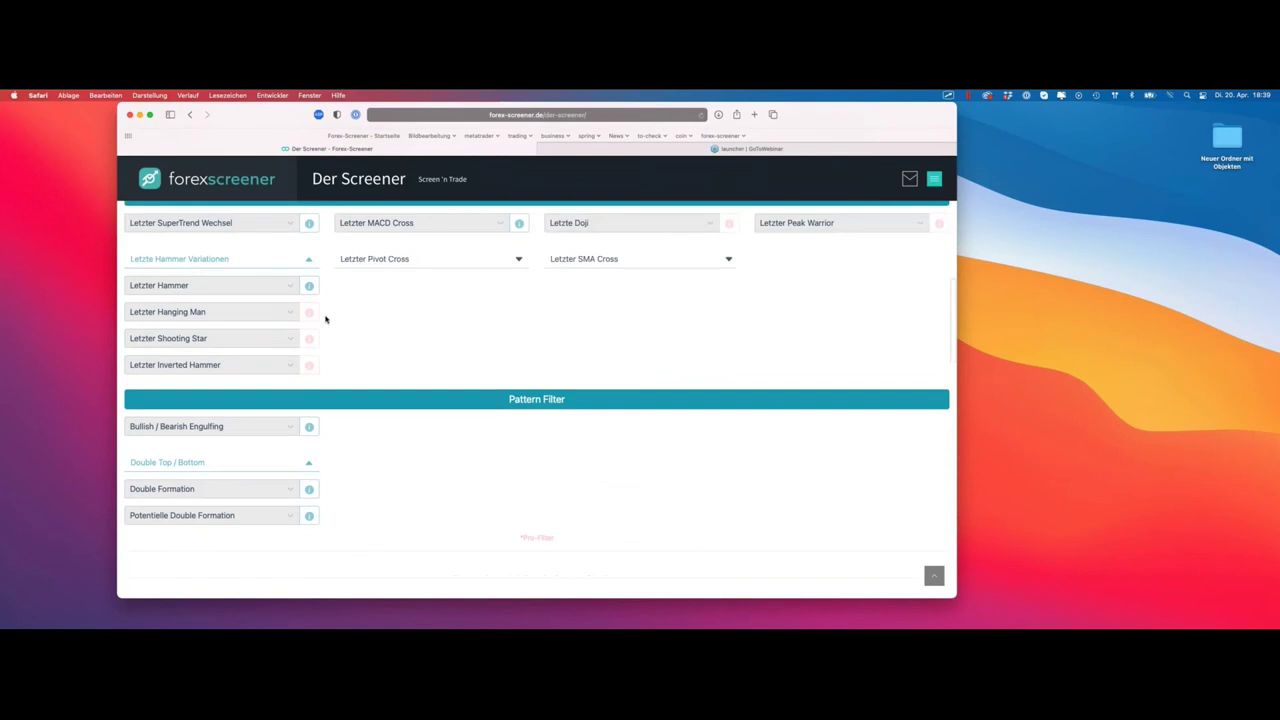
Set the Double Formation pattern filter to Double Top
{"action": "scroll", "coordinate": [328, 380], "scroll_direction": "down", "scroll_amount": 1}
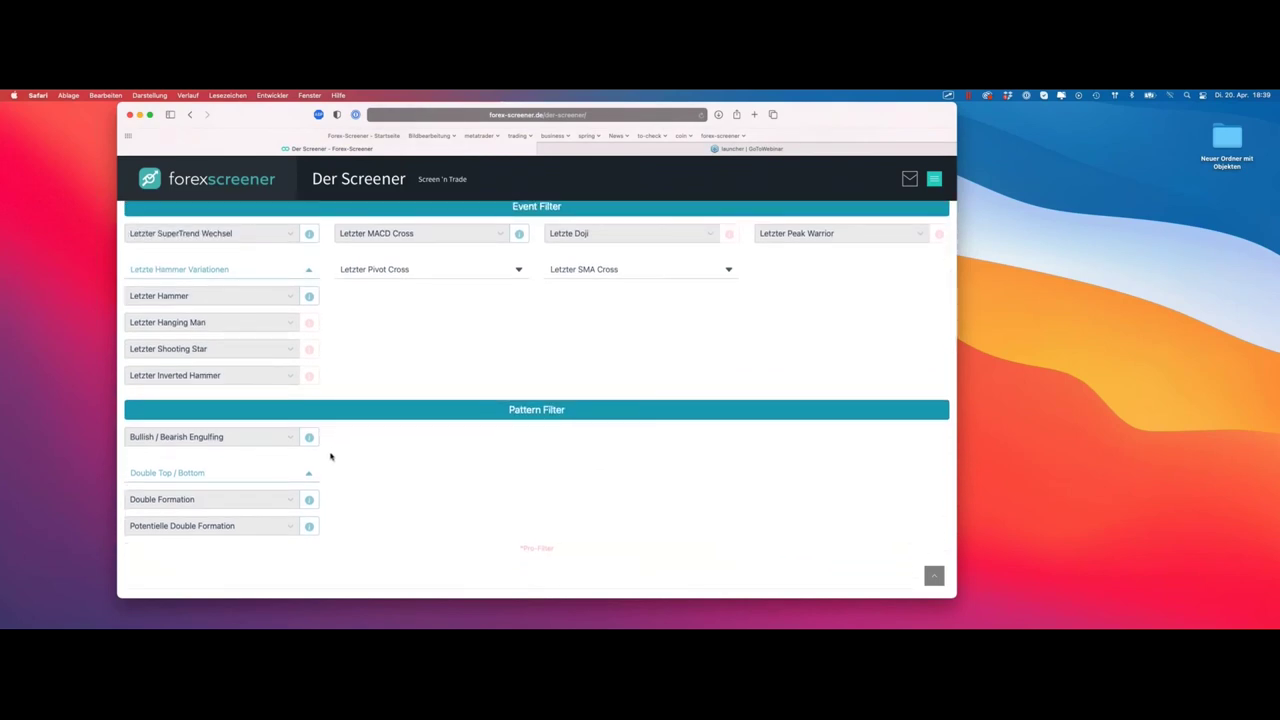
{"action": "left_click", "coordinate": [248, 501]}
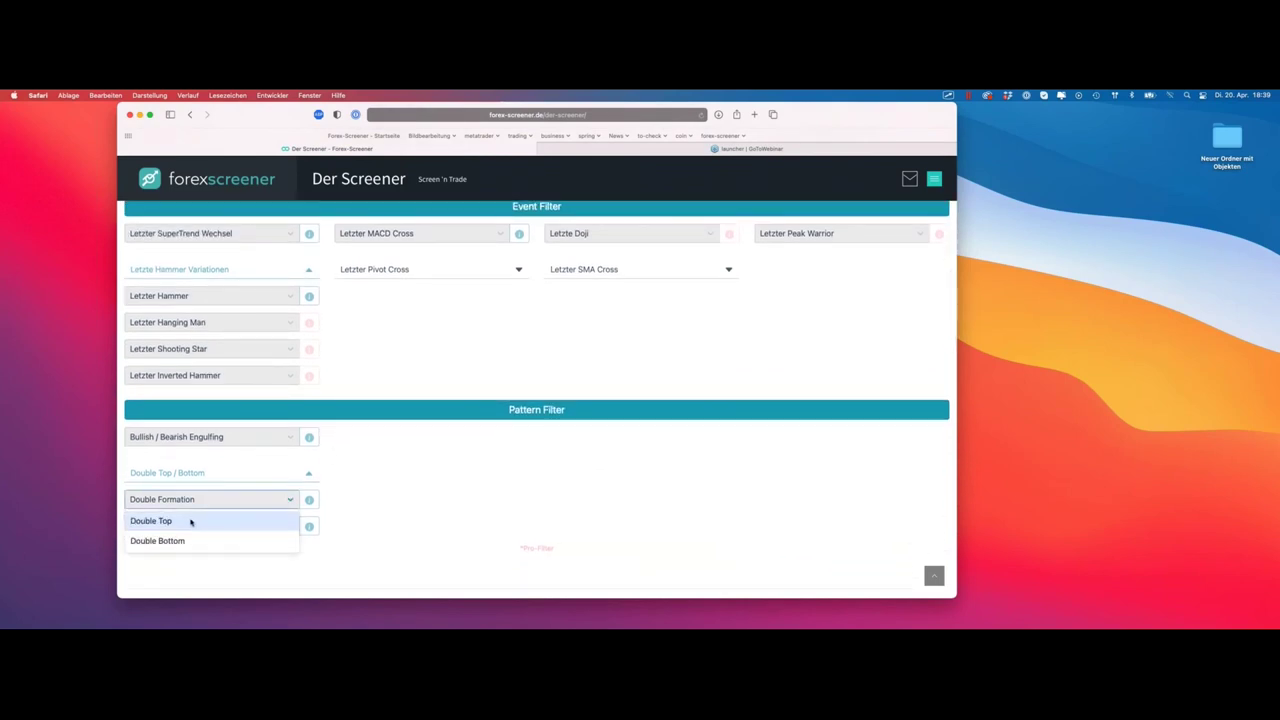
{"action": "left_click", "coordinate": [191, 521]}
Inspect the market found with the Double Top filter and return to the basic filters
{"action": "scroll", "coordinate": [337, 430], "scroll_direction": "down", "scroll_amount": 2}
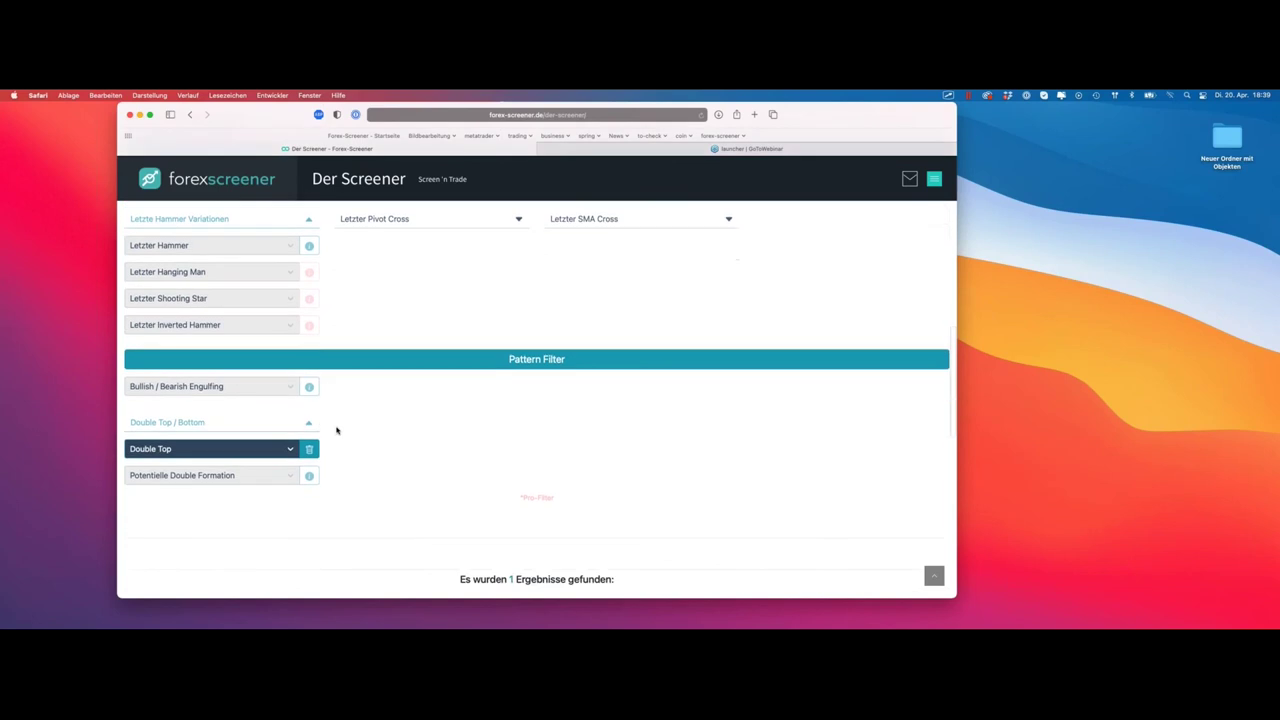
{"action": "scroll", "coordinate": [337, 430], "scroll_direction": "down", "scroll_amount": 5}
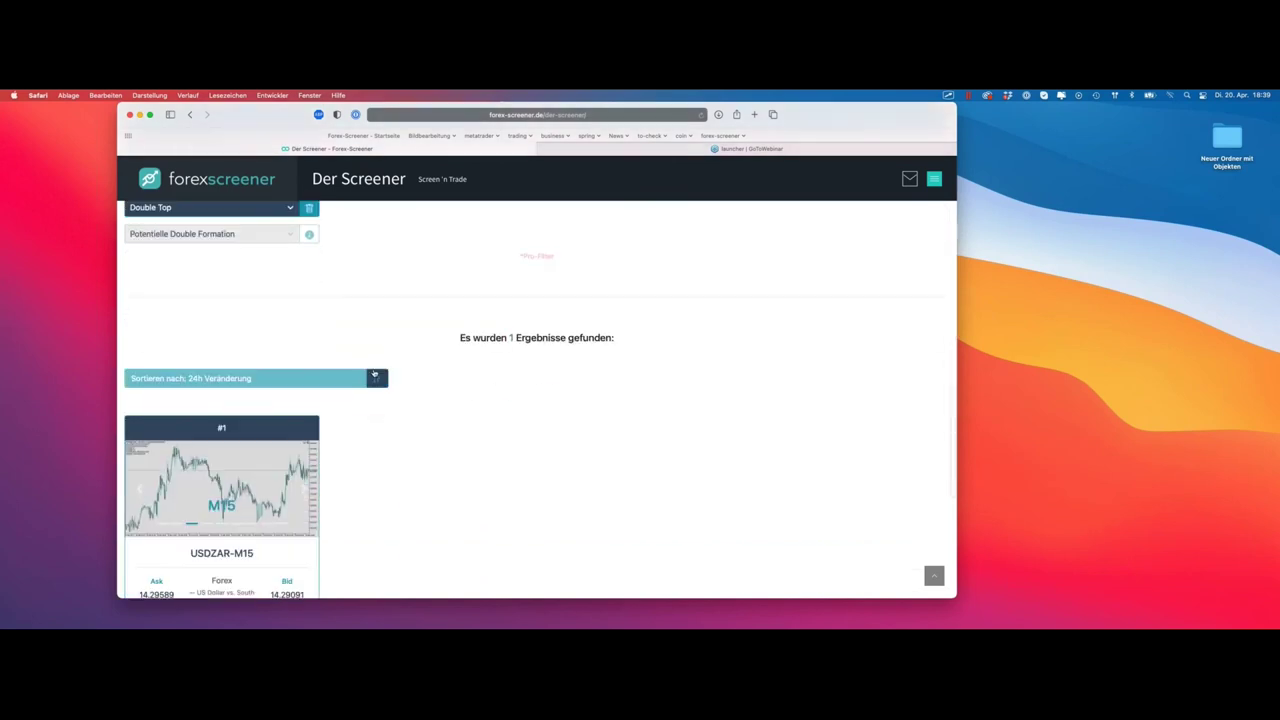
{"action": "scroll", "coordinate": [364, 337], "scroll_direction": "down", "scroll_amount": 2}
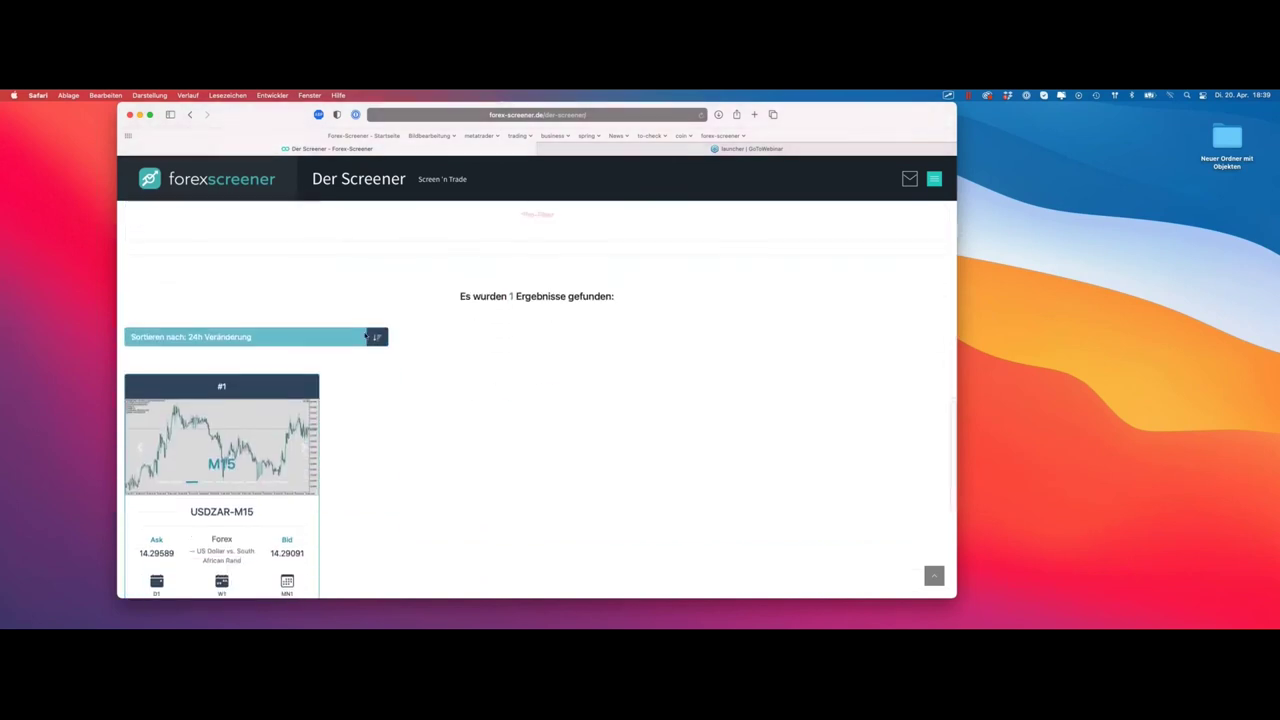
{"action": "scroll", "coordinate": [364, 336], "scroll_direction": "up", "scroll_amount": 2}
{"action": "scroll", "coordinate": [364, 336], "scroll_direction": "up", "scroll_amount": 15}
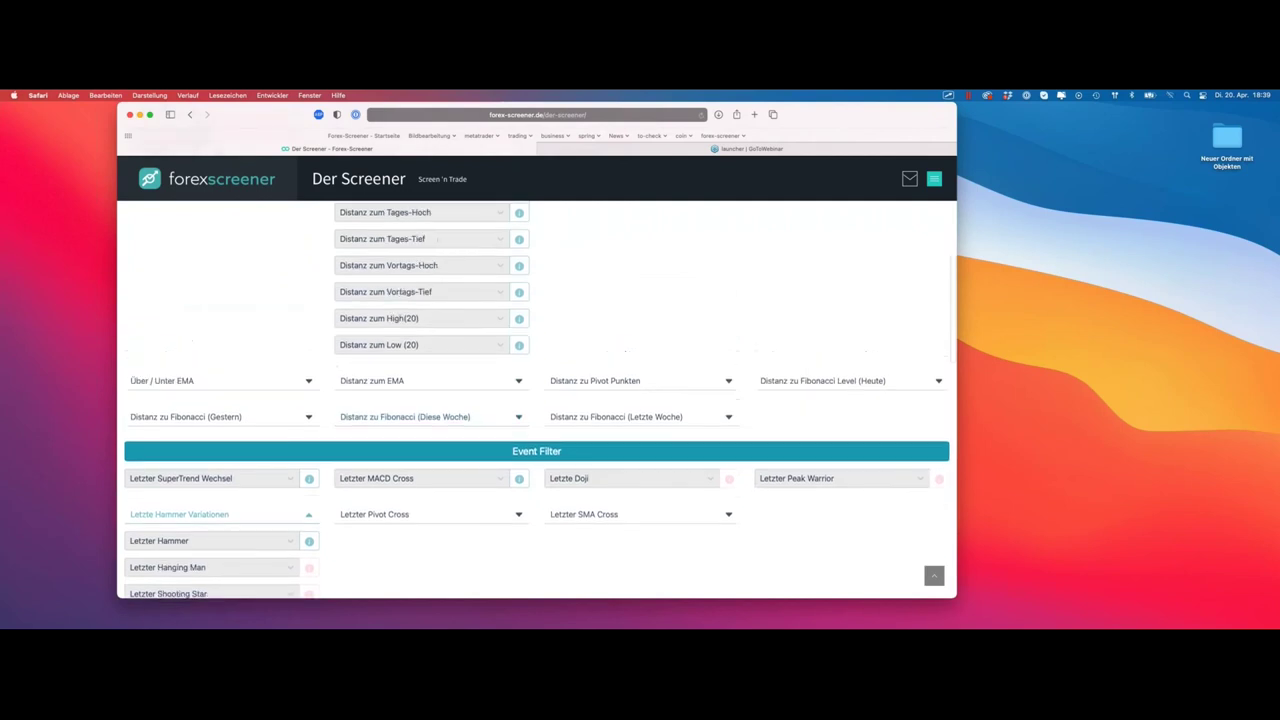
{"action": "scroll", "coordinate": [365, 337], "scroll_direction": "up", "scroll_amount": 2}
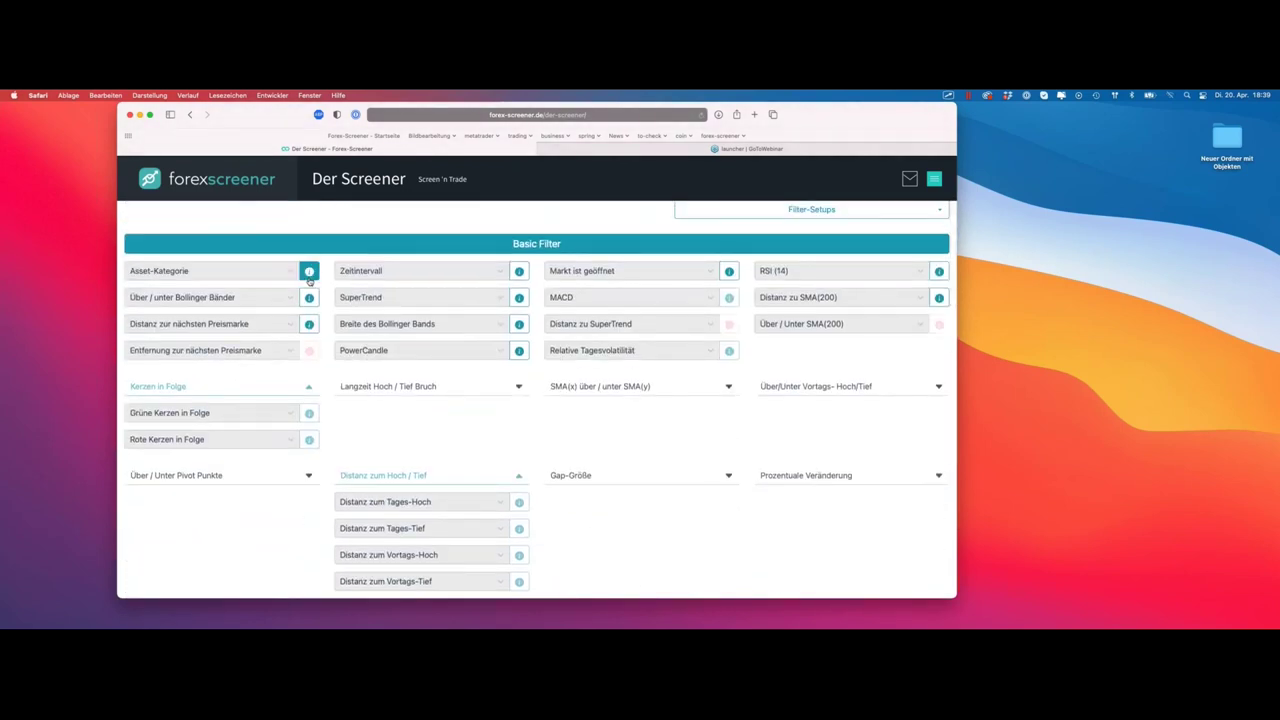
Open the AMZN-H4 result's chart in MetaTrader and view its price history up to the latest candles
{"action": "scroll", "coordinate": [311, 281], "scroll_direction": "down", "scroll_amount": 4}
{"action": "scroll", "coordinate": [311, 281], "scroll_direction": "down", "scroll_amount": 15}
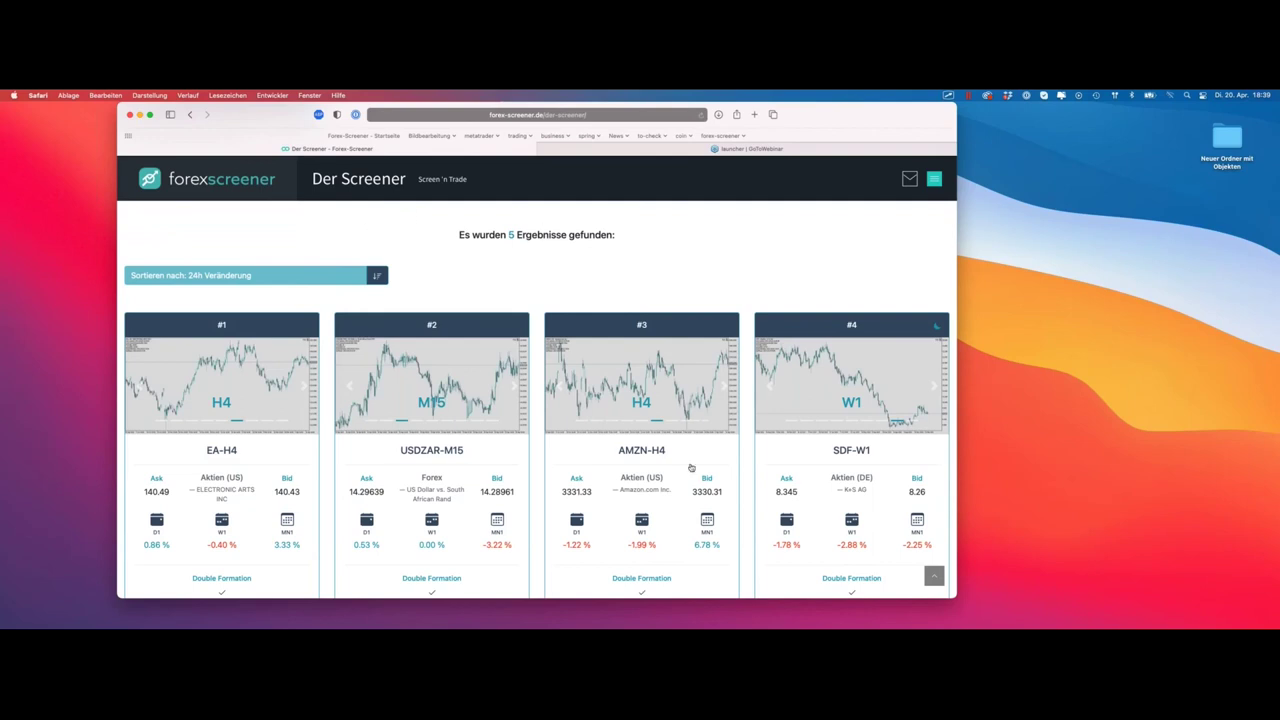
{"action": "left_click", "coordinate": [641, 510]}
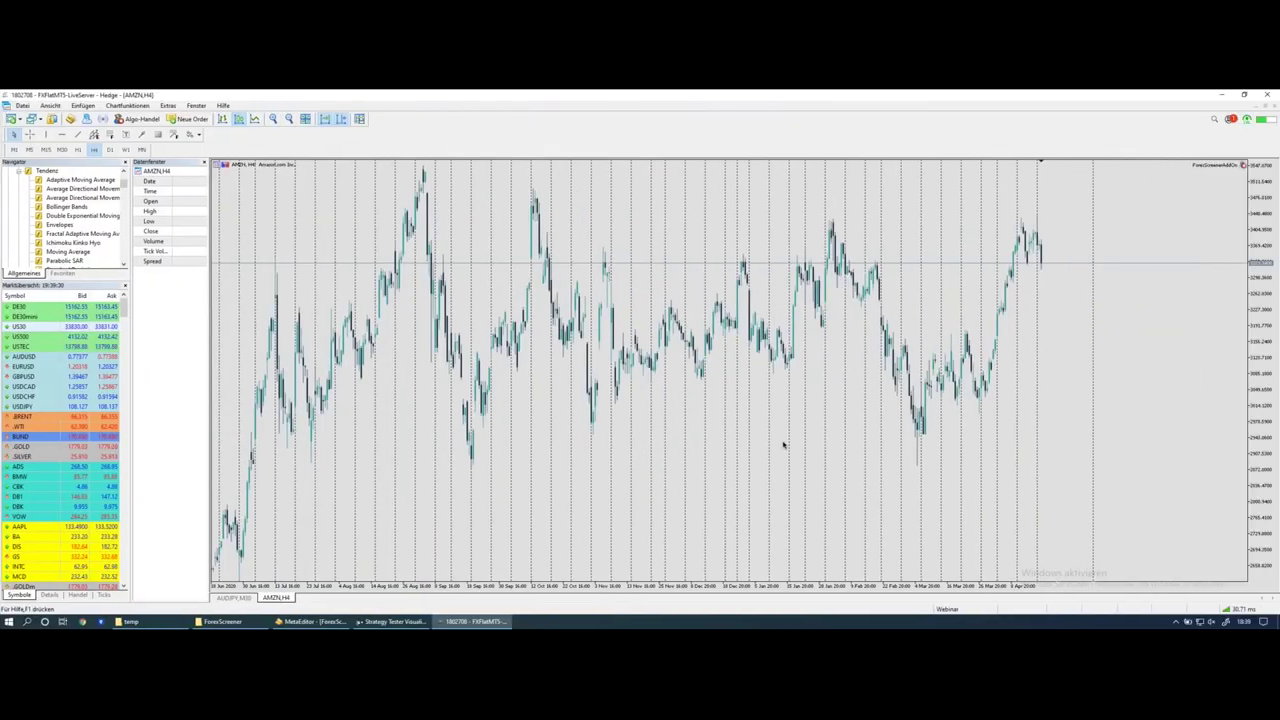
{"action": "scroll", "coordinate": [783, 444], "scroll_direction": "up", "scroll_amount": 2}
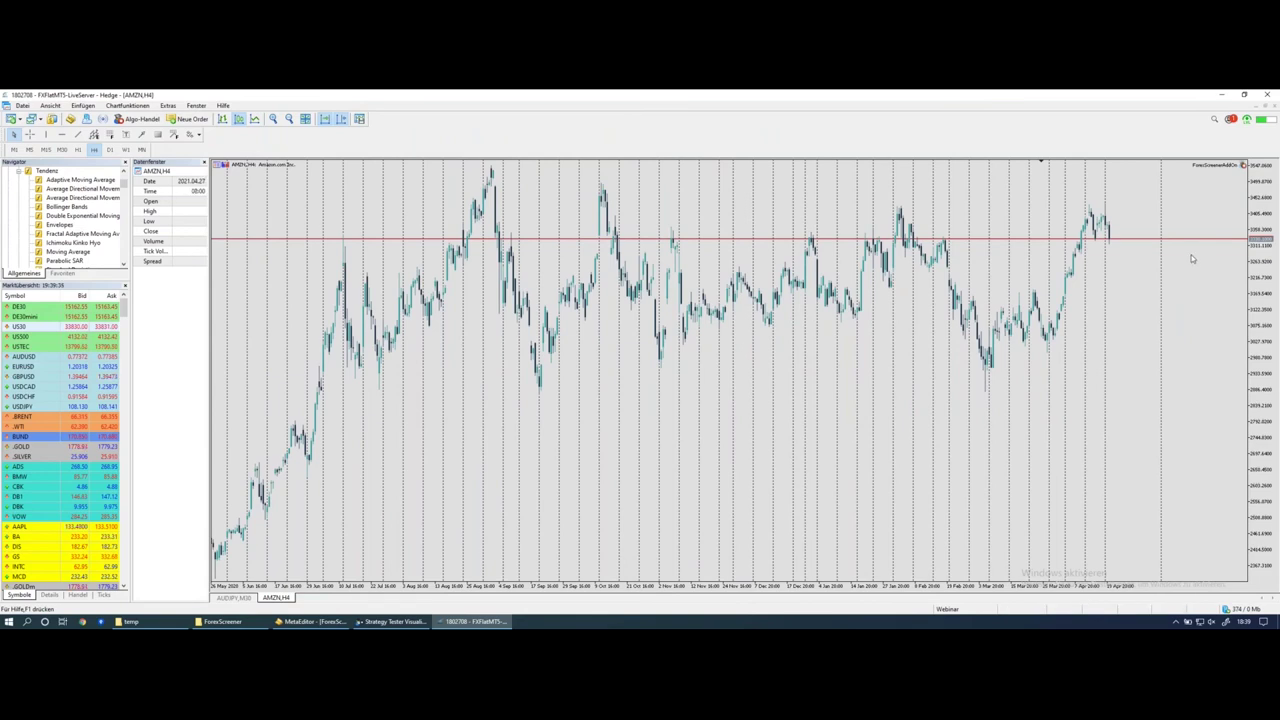
{"action": "scroll", "coordinate": [1070, 268], "scroll_direction": "down", "scroll_amount": 2}
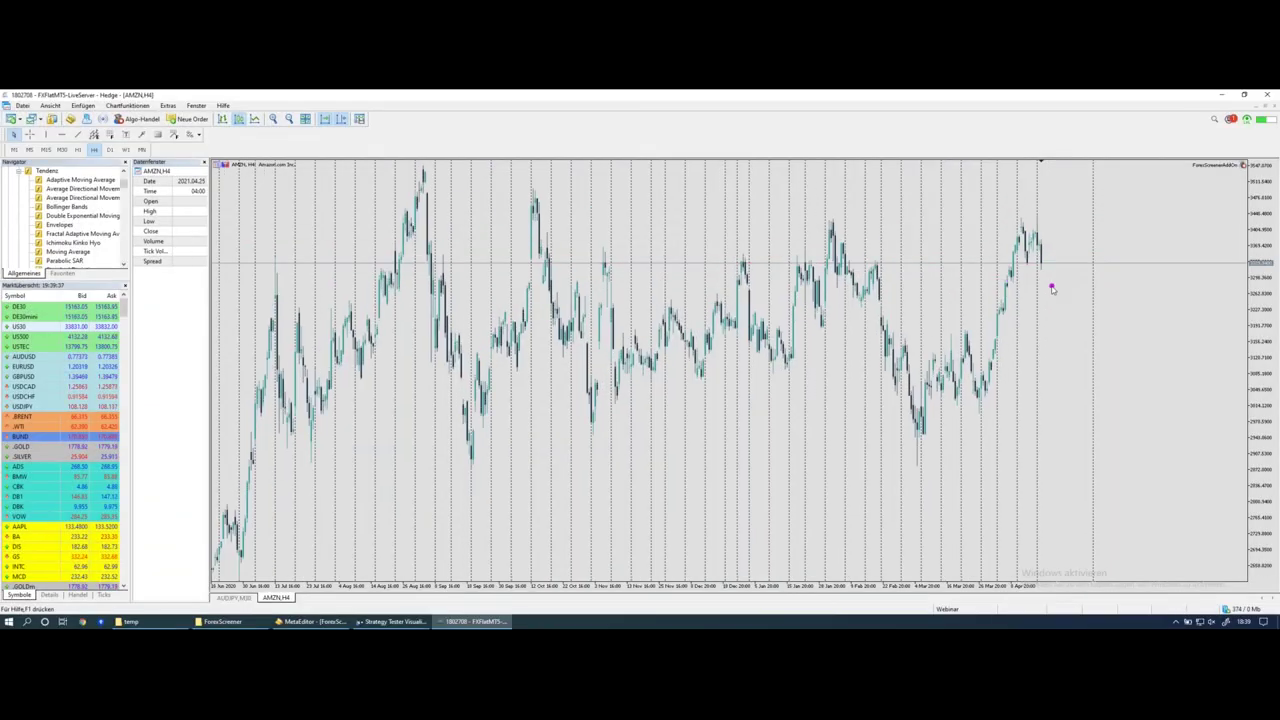
Highlight the most recent candles of the AMZN H4 chart around the current price with freehand marks
{"action": "mouse_move", "coordinate": [999, 312]}
{"action": "left_mouse_down"}
{"action": "mouse_move", "coordinate": [1021, 220]}
{"action": "mouse_move", "coordinate": [1025, 258]}
{"action": "mouse_move", "coordinate": [1034, 229]}
{"action": "mouse_move", "coordinate": [1040, 257]}
{"action": "left_mouse_up"}
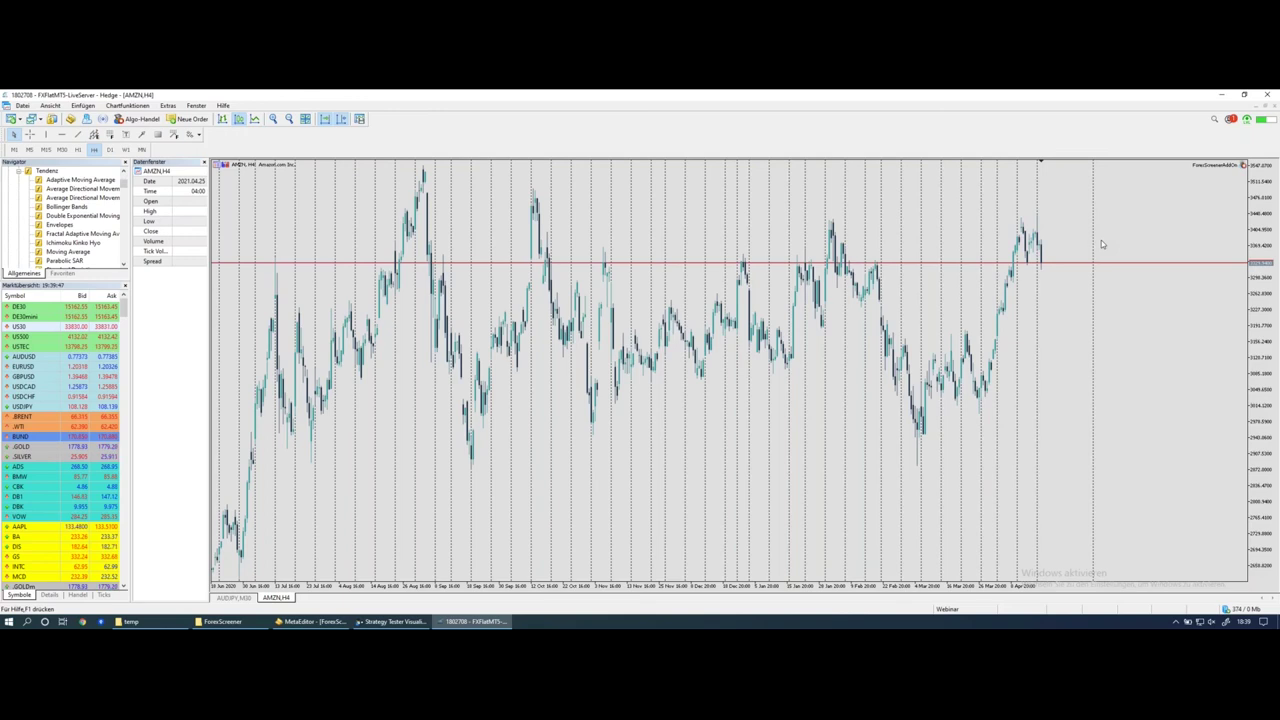
{"action": "mouse_move", "coordinate": [1103, 252]}
{"action": "left_mouse_down"}
{"action": "mouse_move", "coordinate": [1104, 270]}
{"action": "mouse_move", "coordinate": [1031, 256]}
{"action": "left_mouse_up"}
{"action": "mouse_move", "coordinate": [1041, 264]}
{"action": "left_mouse_down"}
{"action": "mouse_move", "coordinate": [1043, 222]}
{"action": "mouse_move", "coordinate": [1054, 223]}
{"action": "left_mouse_up"}
{"action": "mouse_move", "coordinate": [1041, 254]}
{"action": "left_mouse_down"}
{"action": "mouse_move", "coordinate": [1032, 274]}
{"action": "mouse_move", "coordinate": [1054, 273]}
{"action": "left_mouse_up"}
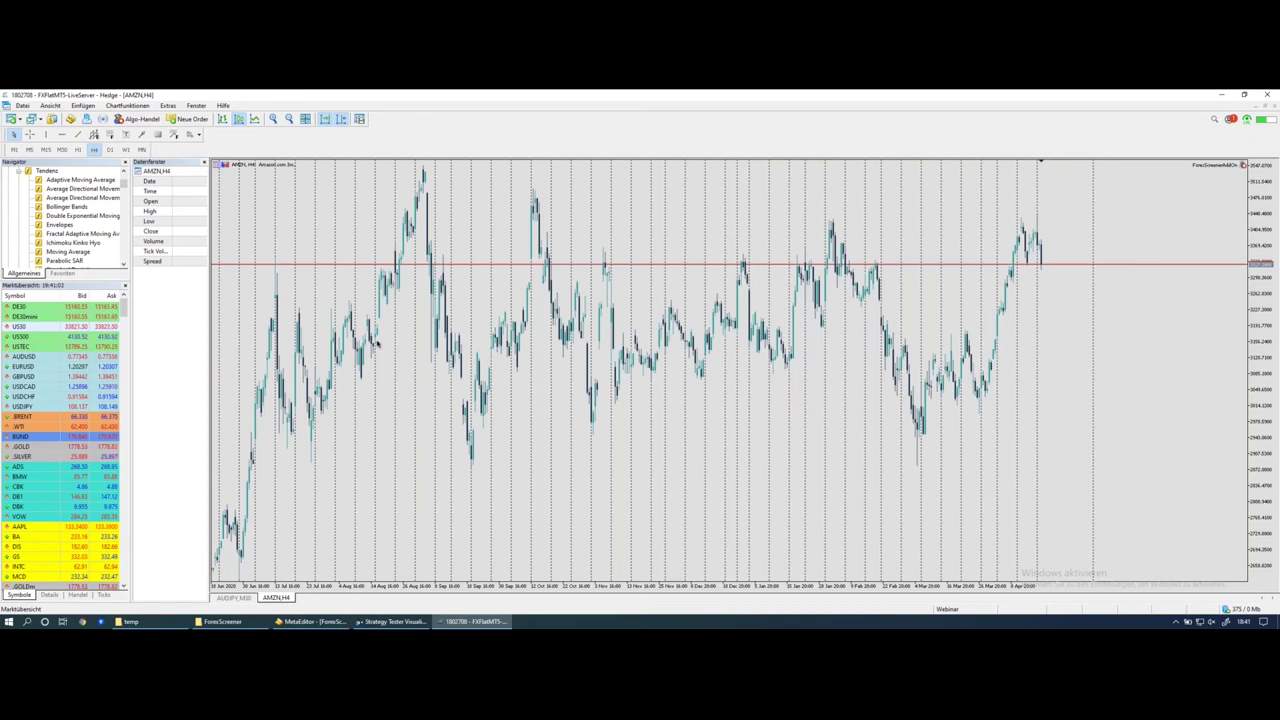
Switch back to the Forex-Screener in the browser and search the filters for "pivot"
{"action": "key", "text": "ctrl+Left"}
{"action": "key", "text": "ctrl+Left"}
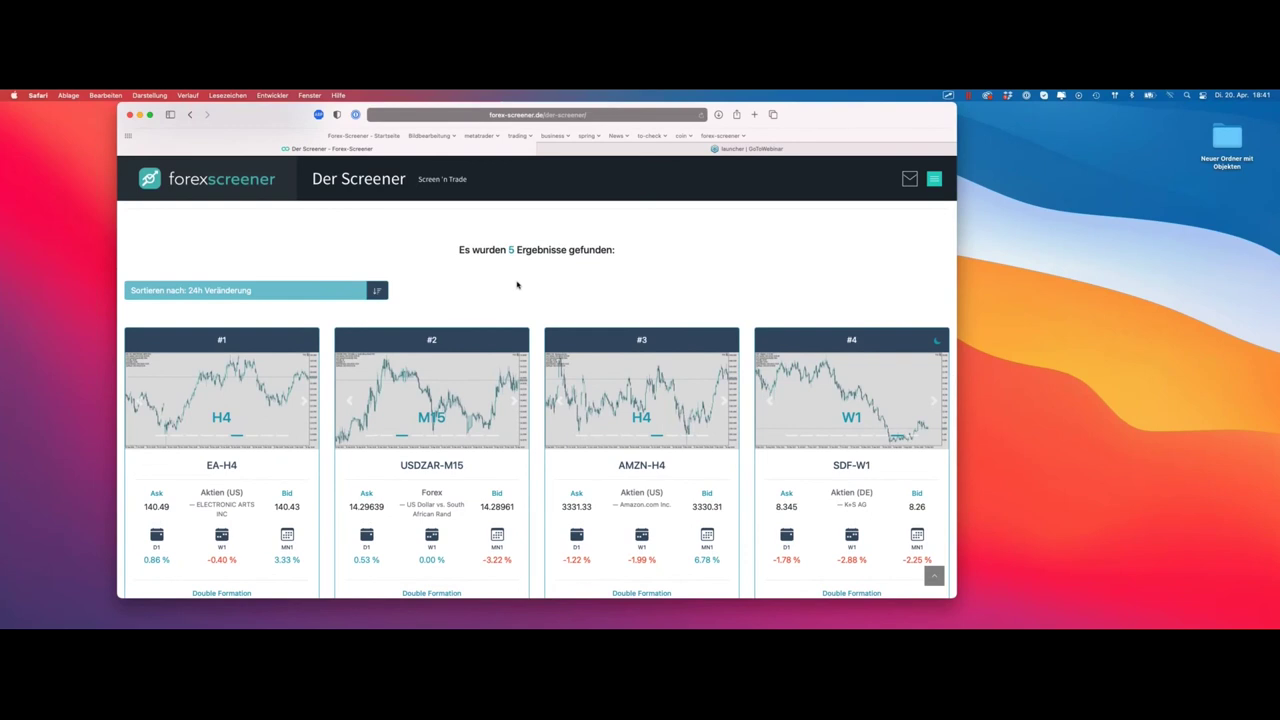
{"action": "scroll", "coordinate": [517, 285], "scroll_direction": "up", "scroll_amount": 15}
{"action": "scroll", "coordinate": [635, 272], "scroll_direction": "up", "scroll_amount": 1}
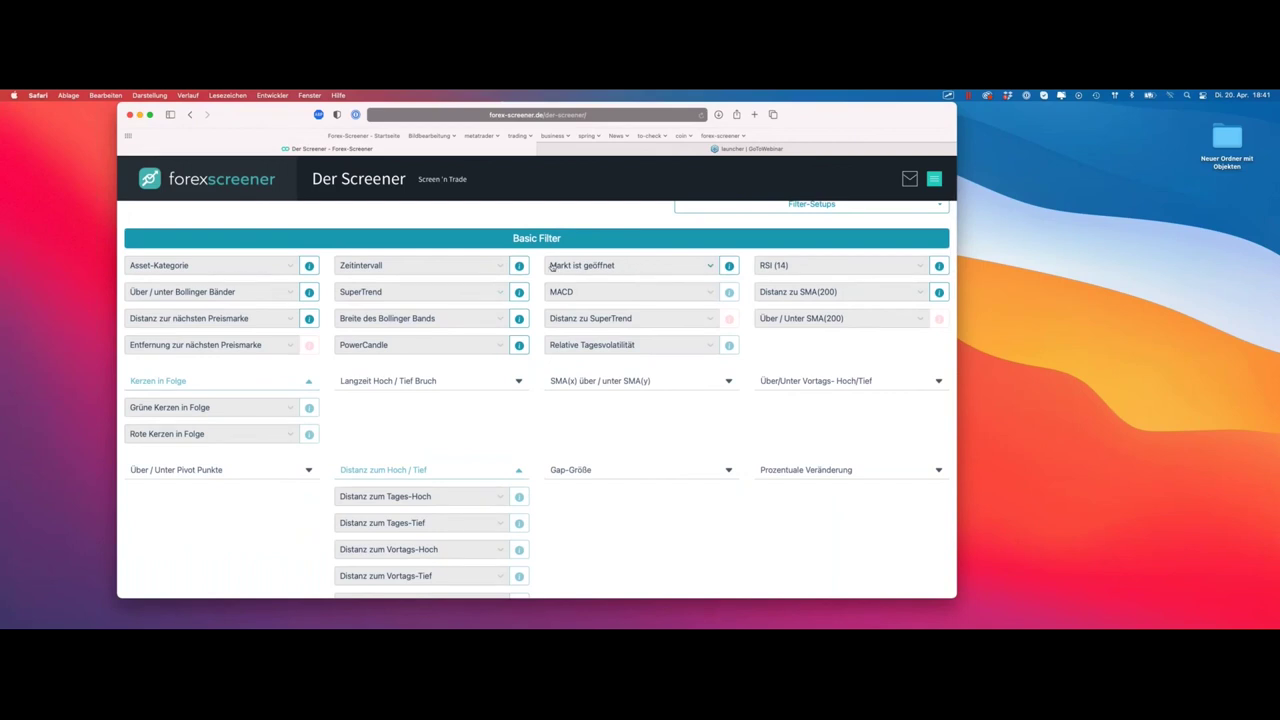
{"action": "scroll", "coordinate": [557, 251], "scroll_direction": "up", "scroll_amount": 3}
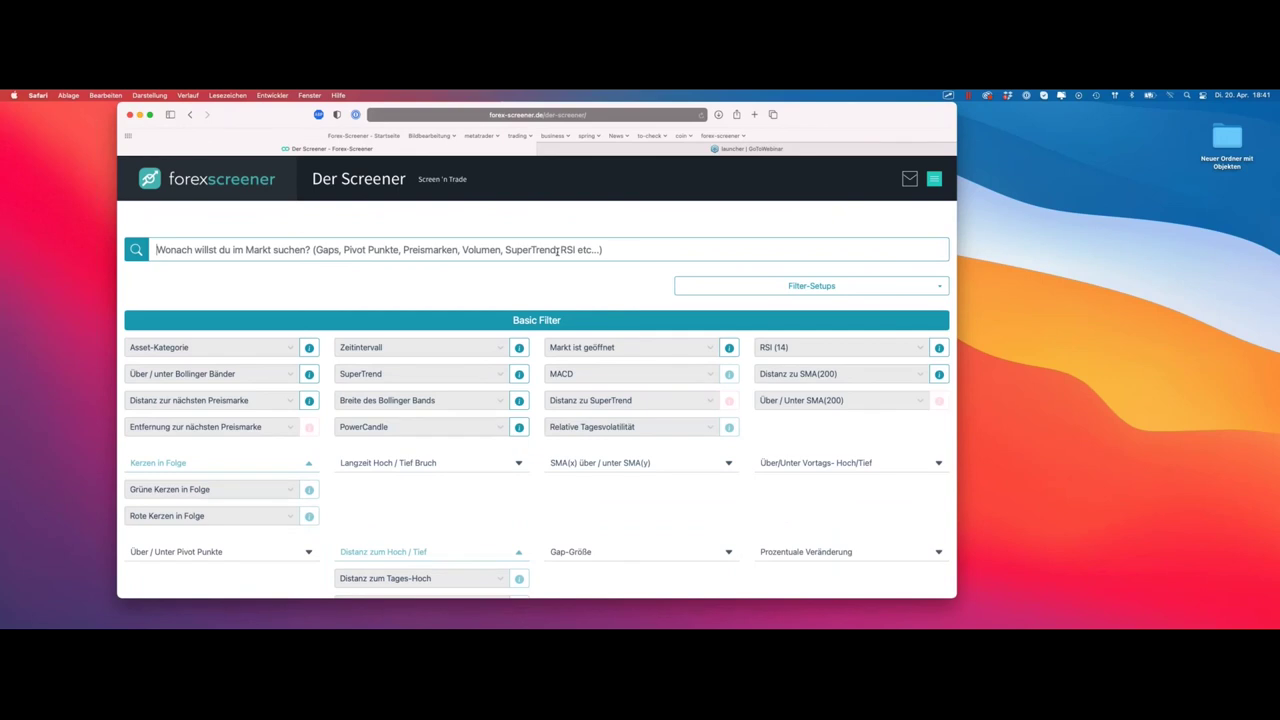
{"action": "type", "text": "pivot"}
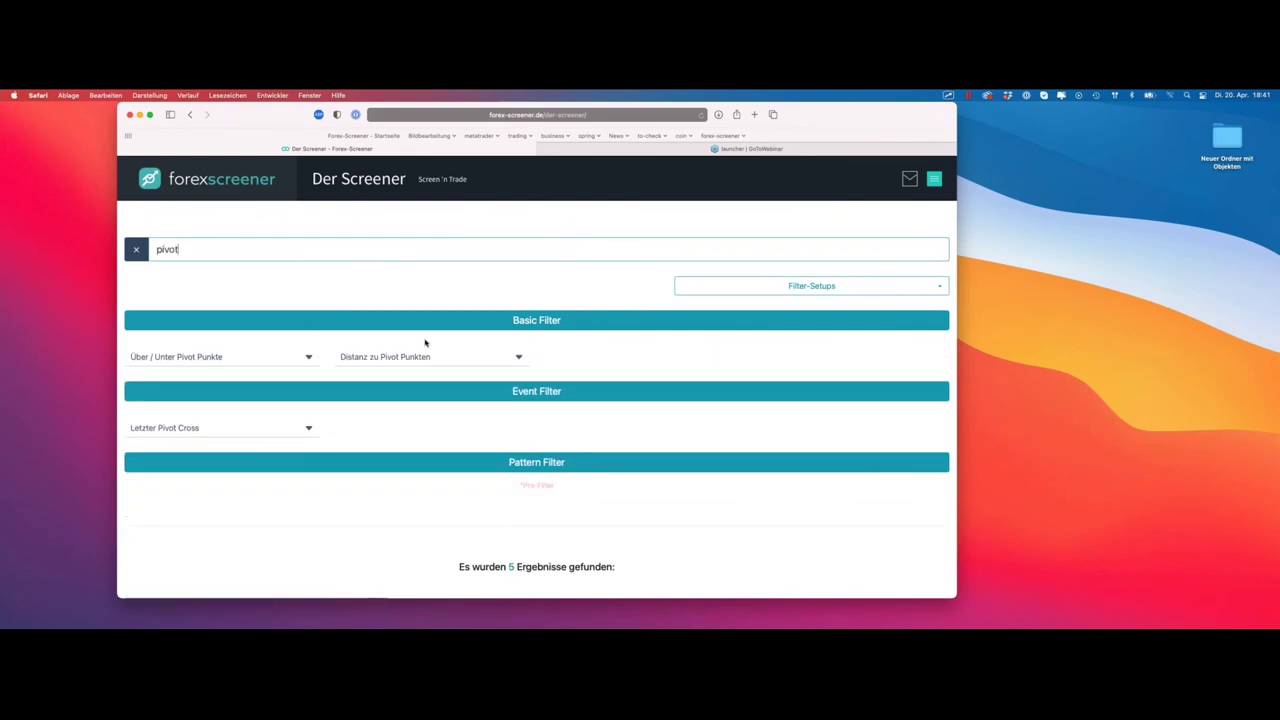
Expand the "Distanz zu Pivot Punkten" filters and set "Distanz zum S2" to "Distanz < 0.1%"
{"action": "left_click", "coordinate": [424, 357]}
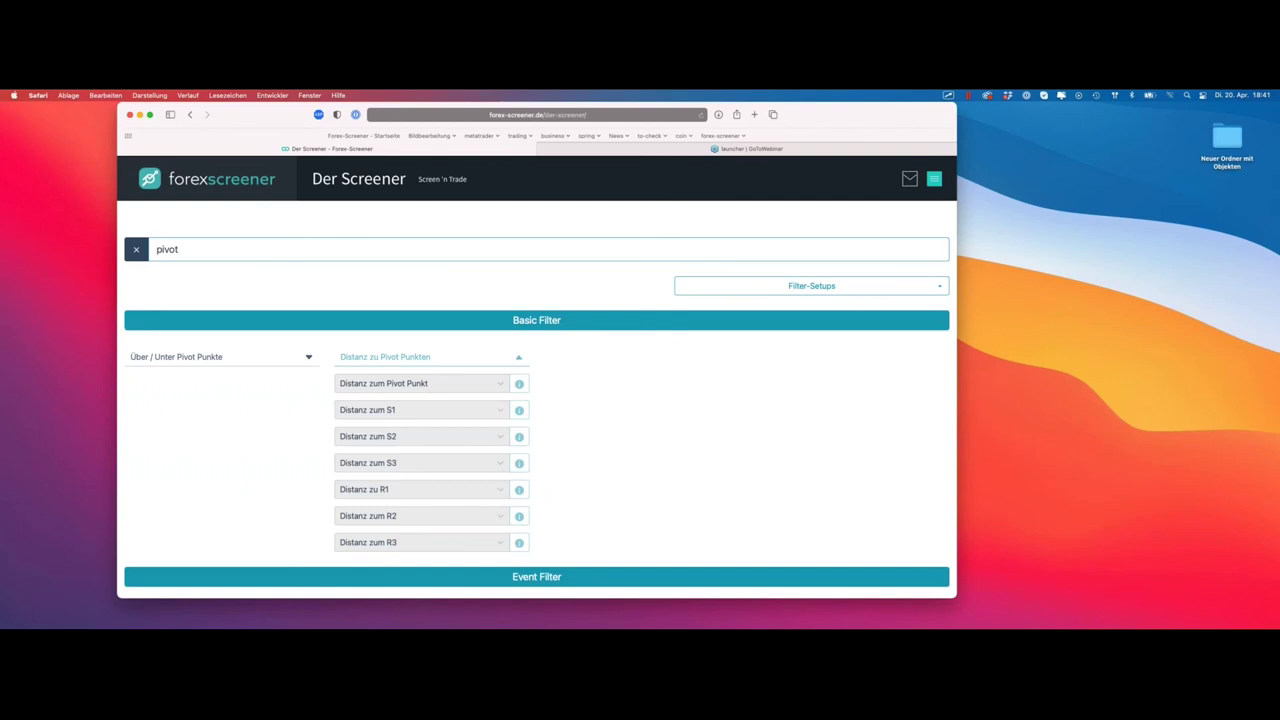
{"action": "left_click", "coordinate": [414, 441]}
{"action": "left_click", "coordinate": [428, 460]}
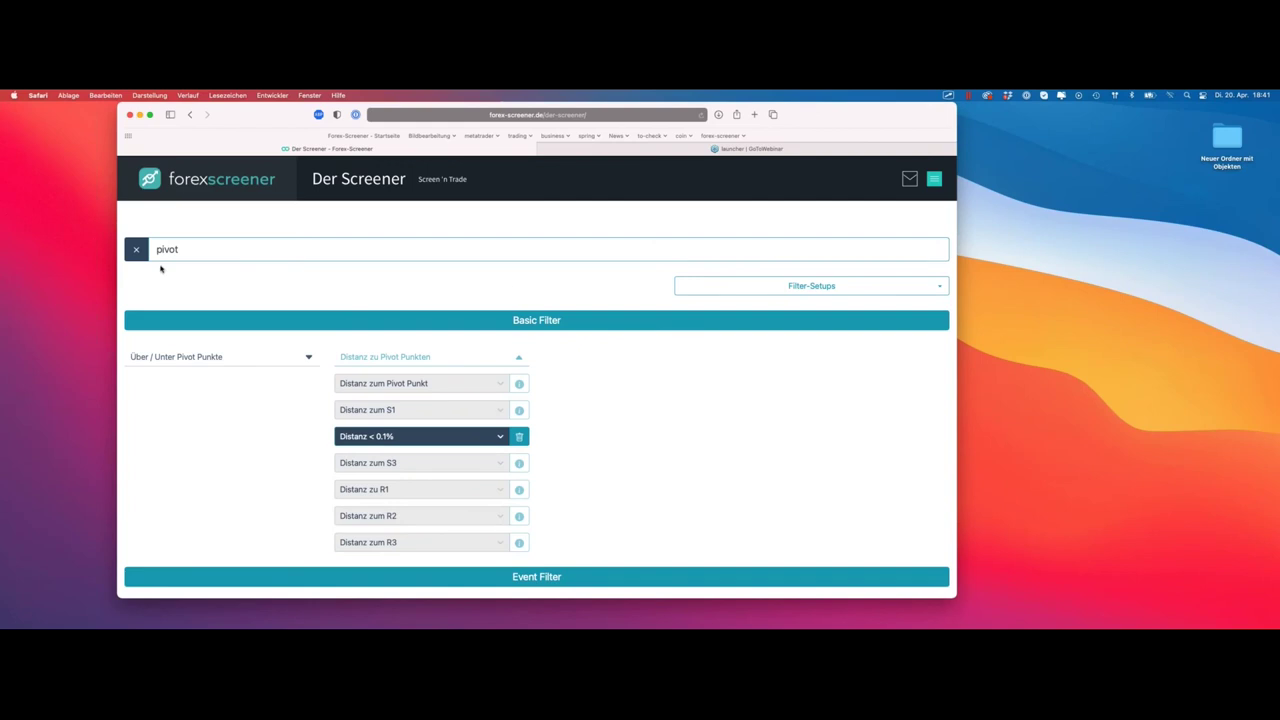
Clear the filter search and set the Zeitintervall filter to M15
{"action": "left_click", "coordinate": [136, 249]}
{"action": "left_click", "coordinate": [392, 363]}
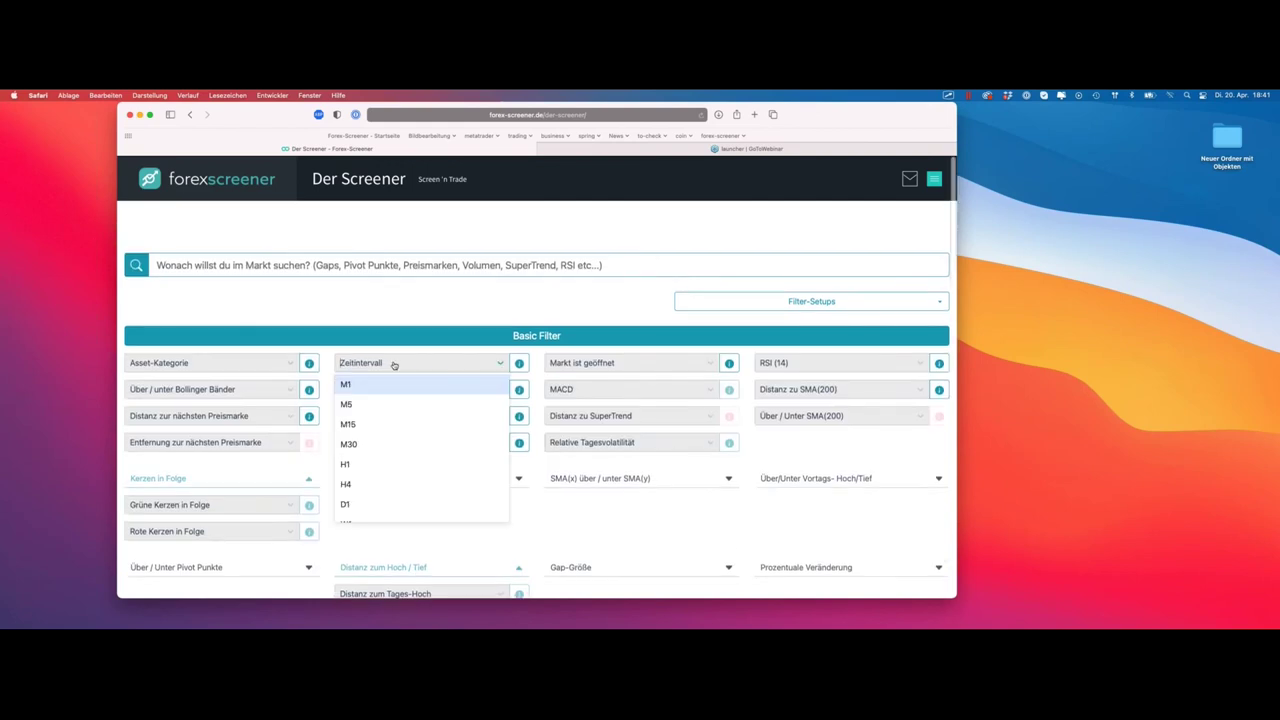
{"action": "left_click", "coordinate": [381, 424]}
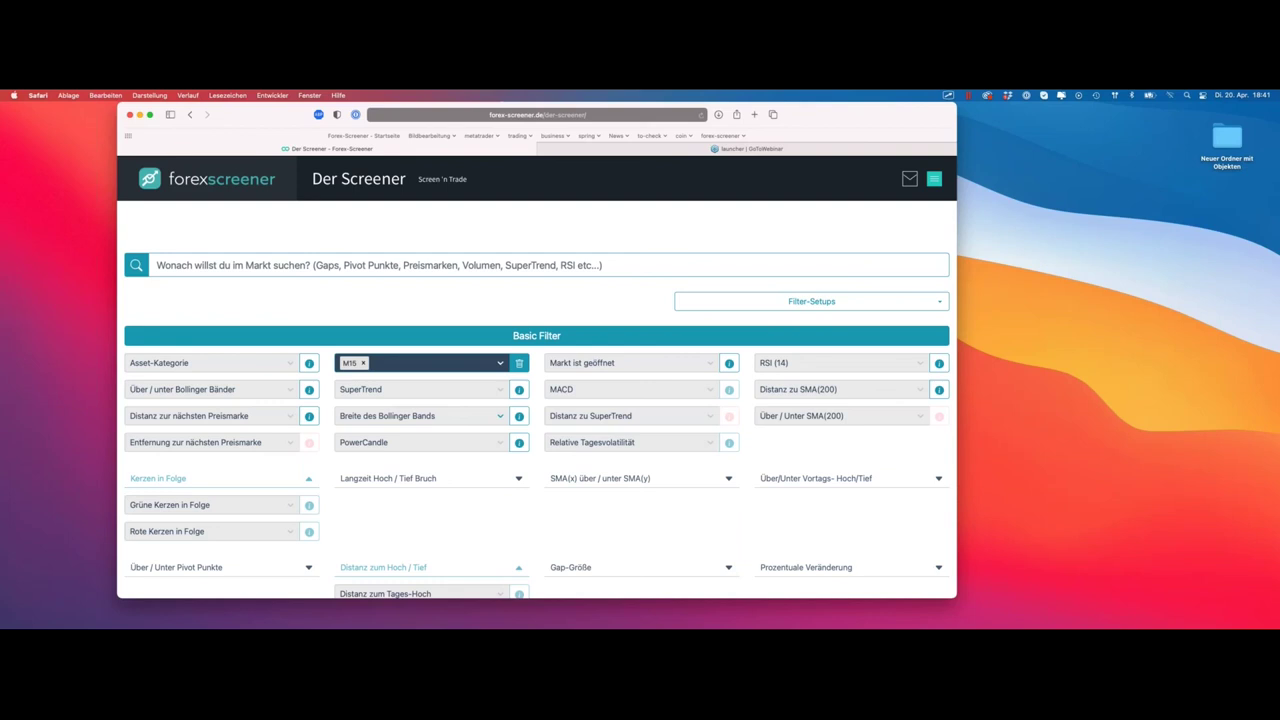
Remove the Double Top selection from the pattern filters
{"action": "scroll", "coordinate": [539, 300], "scroll_direction": "down", "scroll_amount": 1}
{"action": "scroll", "coordinate": [539, 300], "scroll_direction": "down", "scroll_amount": 15}
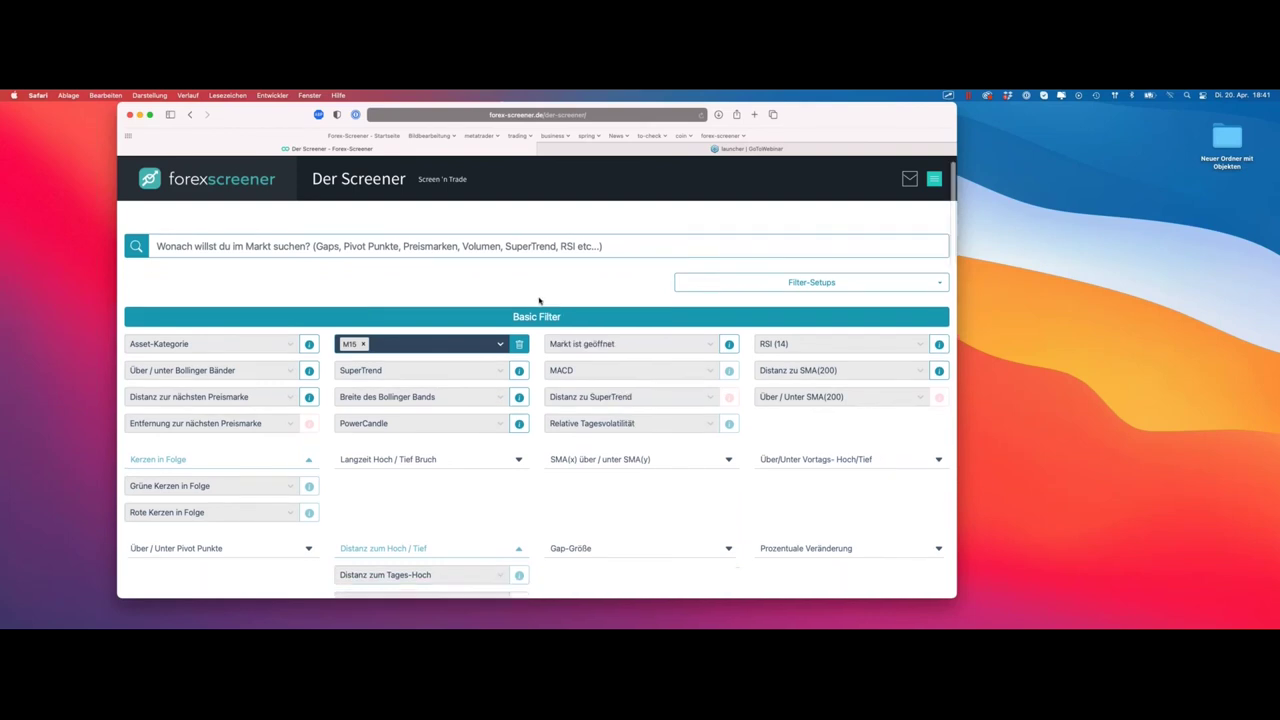
{"action": "scroll", "coordinate": [539, 300], "scroll_direction": "down", "scroll_amount": 5}
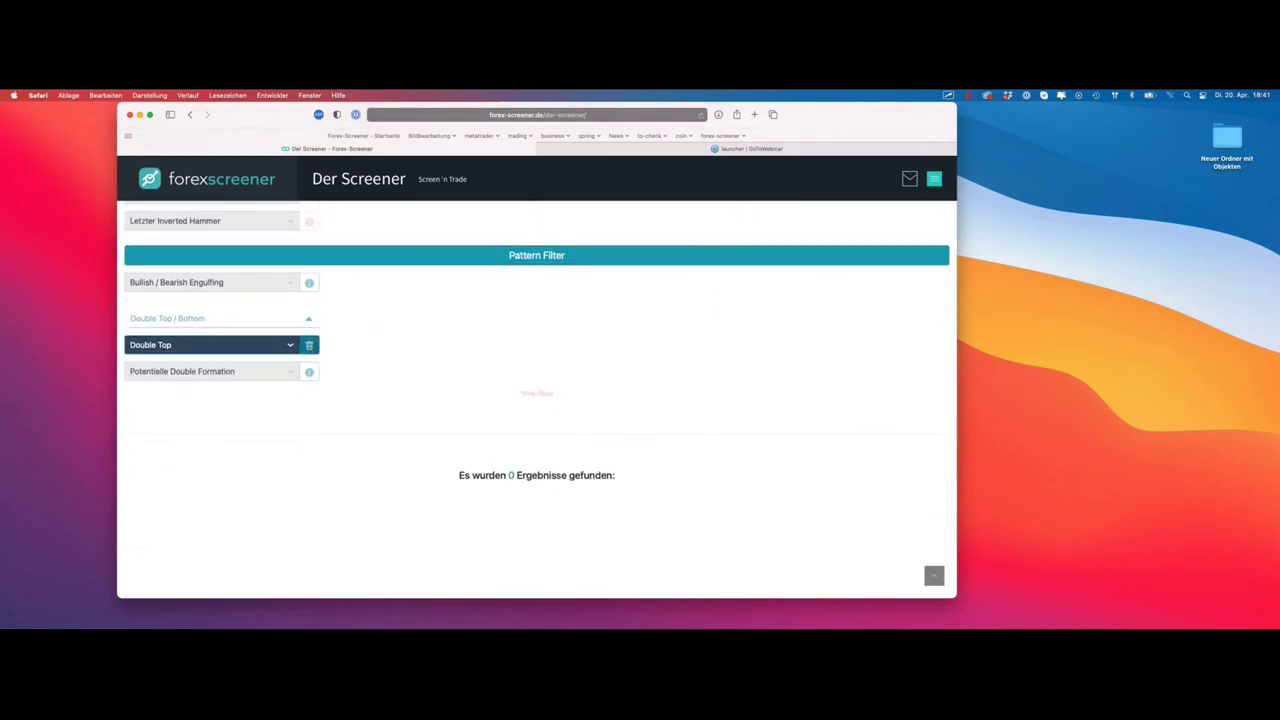
{"action": "left_click", "coordinate": [309, 344]}
Find AUDNZD.SPOT-M15 among the results and open its chart in MetaTrader
{"action": "scroll", "coordinate": [429, 343], "scroll_direction": "down", "scroll_amount": 4}
{"action": "scroll", "coordinate": [343, 263], "scroll_direction": "down", "scroll_amount": 2}
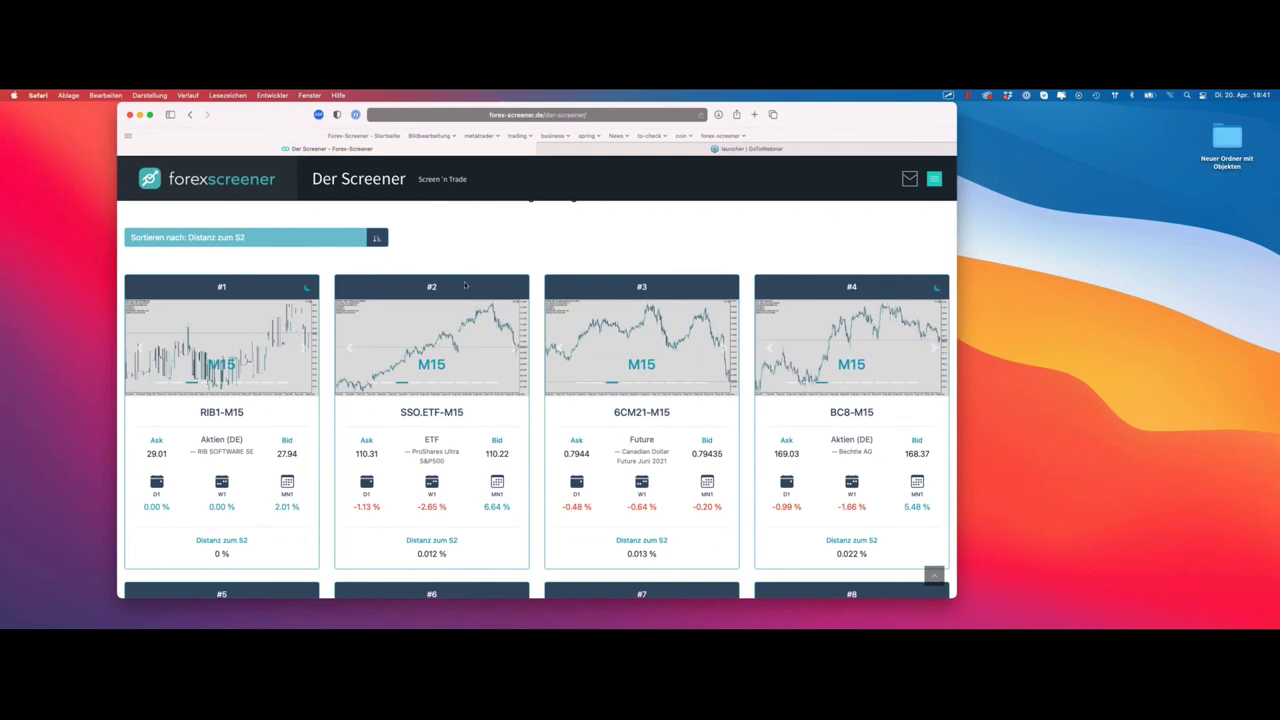
{"action": "scroll", "coordinate": [464, 286], "scroll_direction": "down", "scroll_amount": 8}
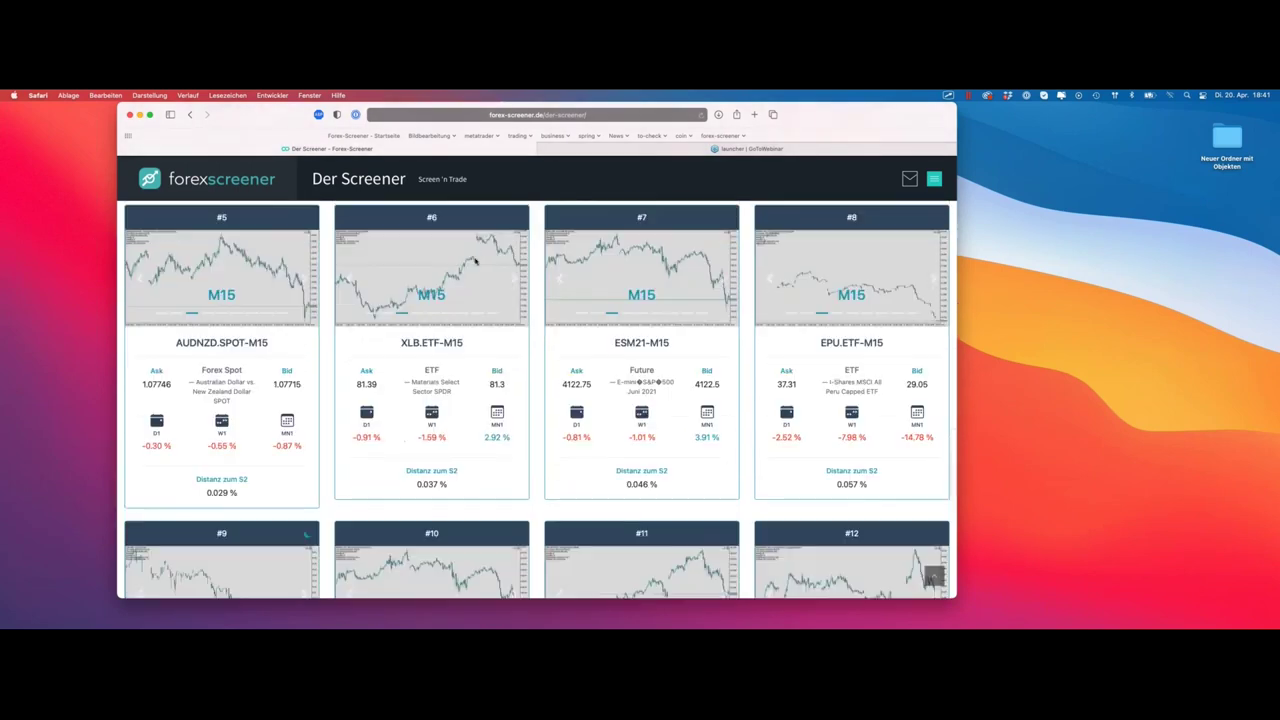
{"action": "mouse_move", "coordinate": [289, 364]}
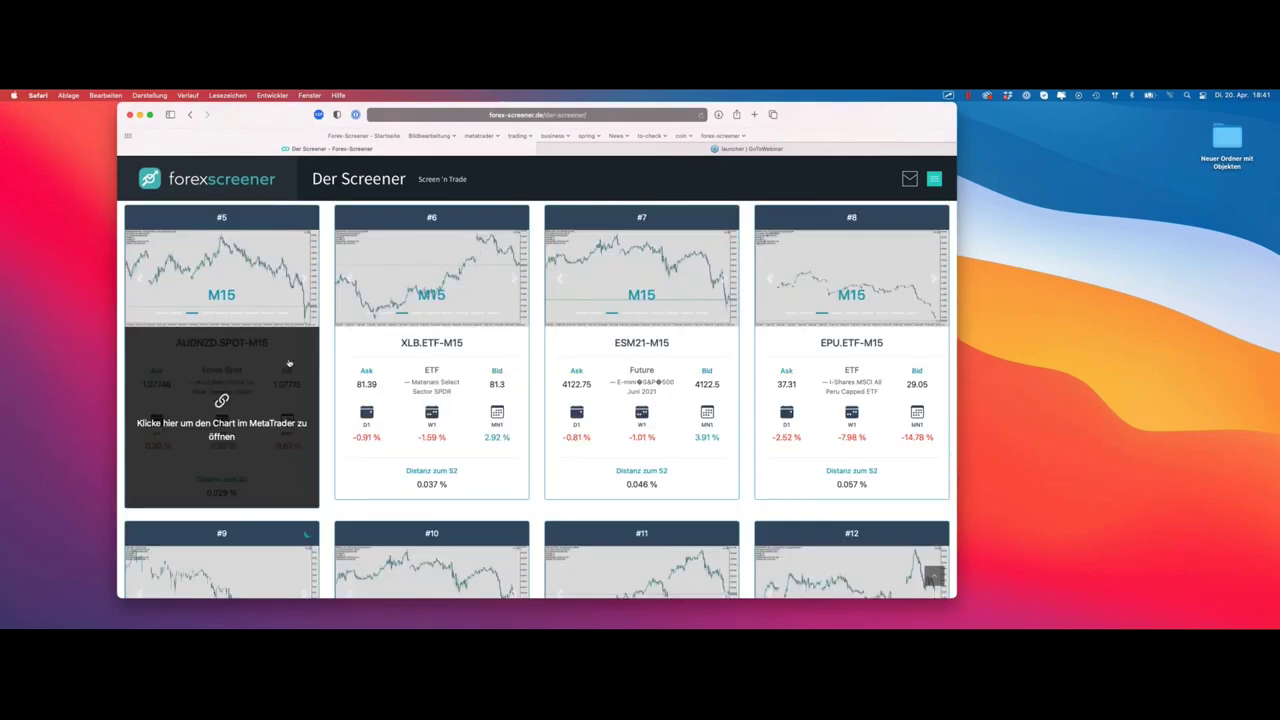
{"action": "left_click", "coordinate": [290, 353]}
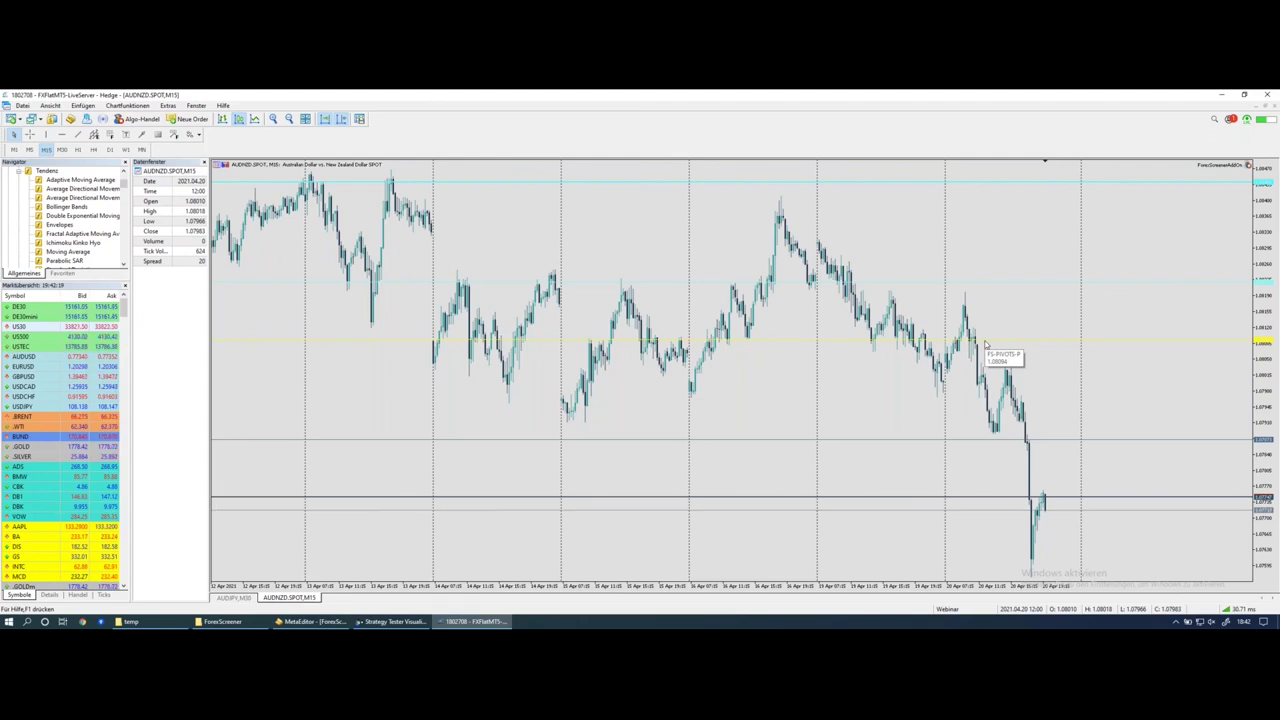
Point out the 19 and 20 April day separators and the yellow pivot line on the AUDNZD.SPOT M15 chart
{"action": "middle_click", "coordinate": [890, 386]}
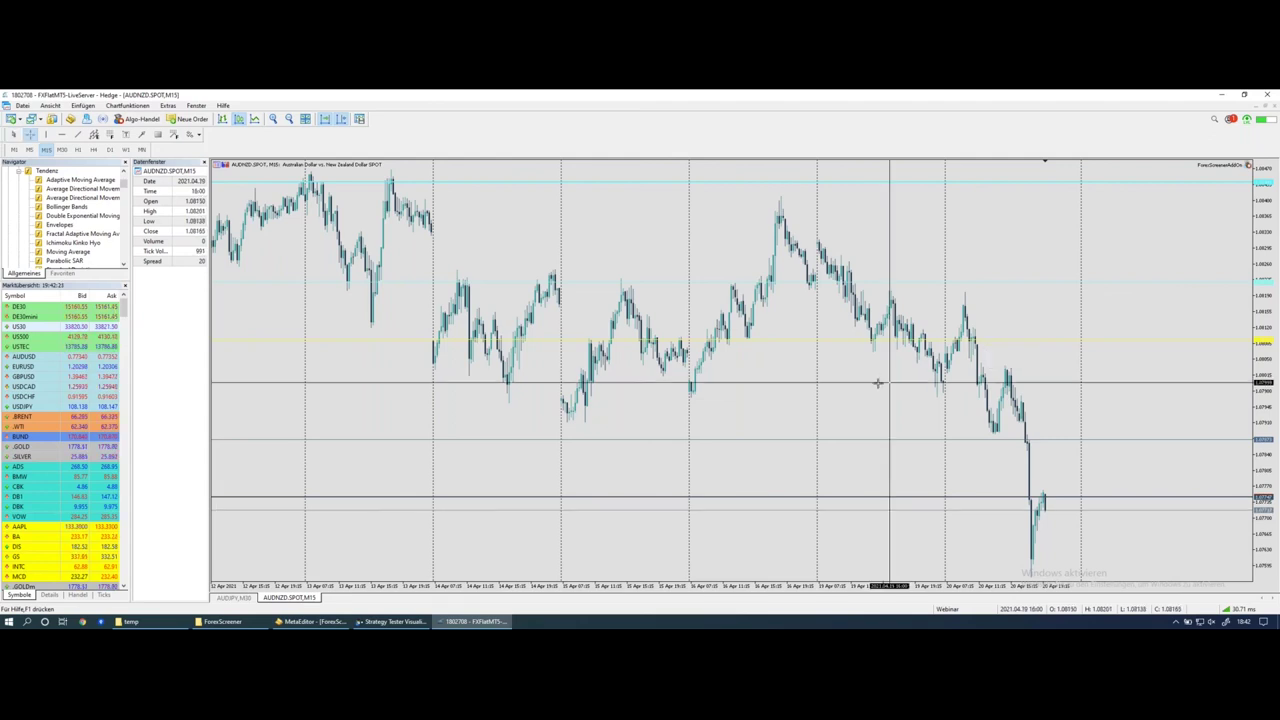
{"action": "left_click", "coordinate": [858, 252]}
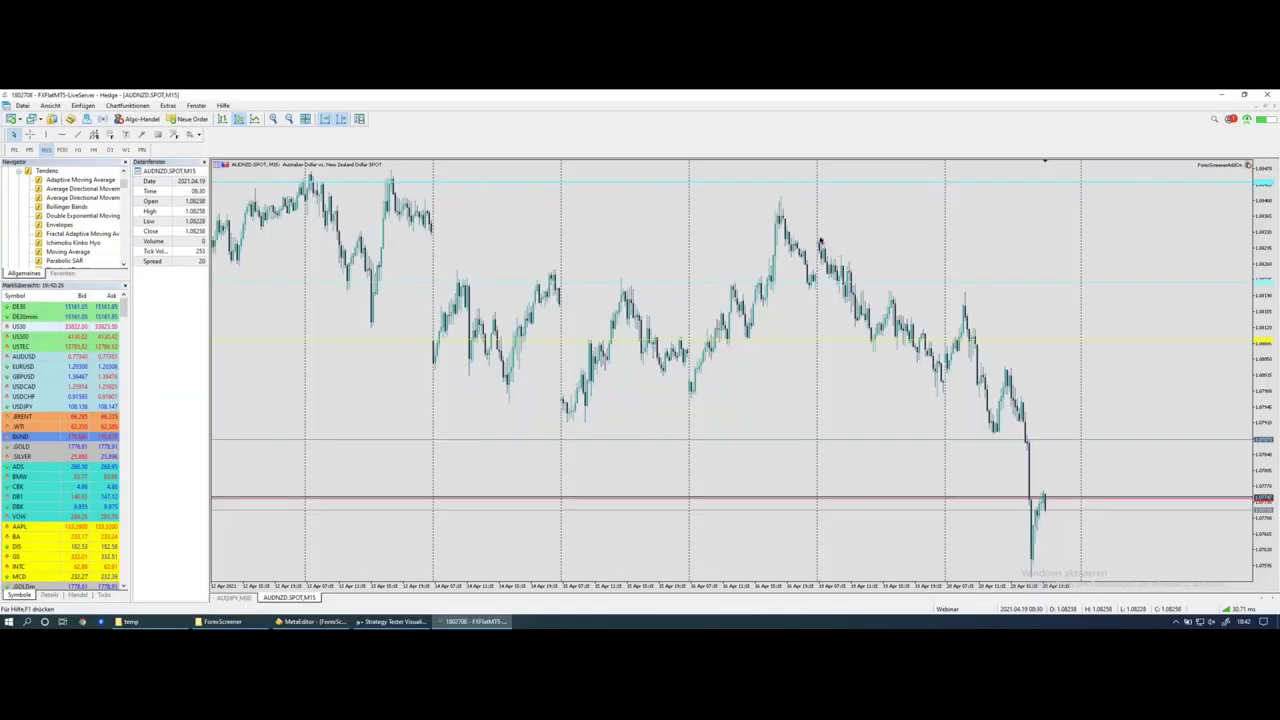
{"action": "left_click_drag", "start_coordinate": [817, 237], "coordinate": [827, 274]}
{"action": "left_click_drag", "start_coordinate": [944, 246], "coordinate": [948, 288]}
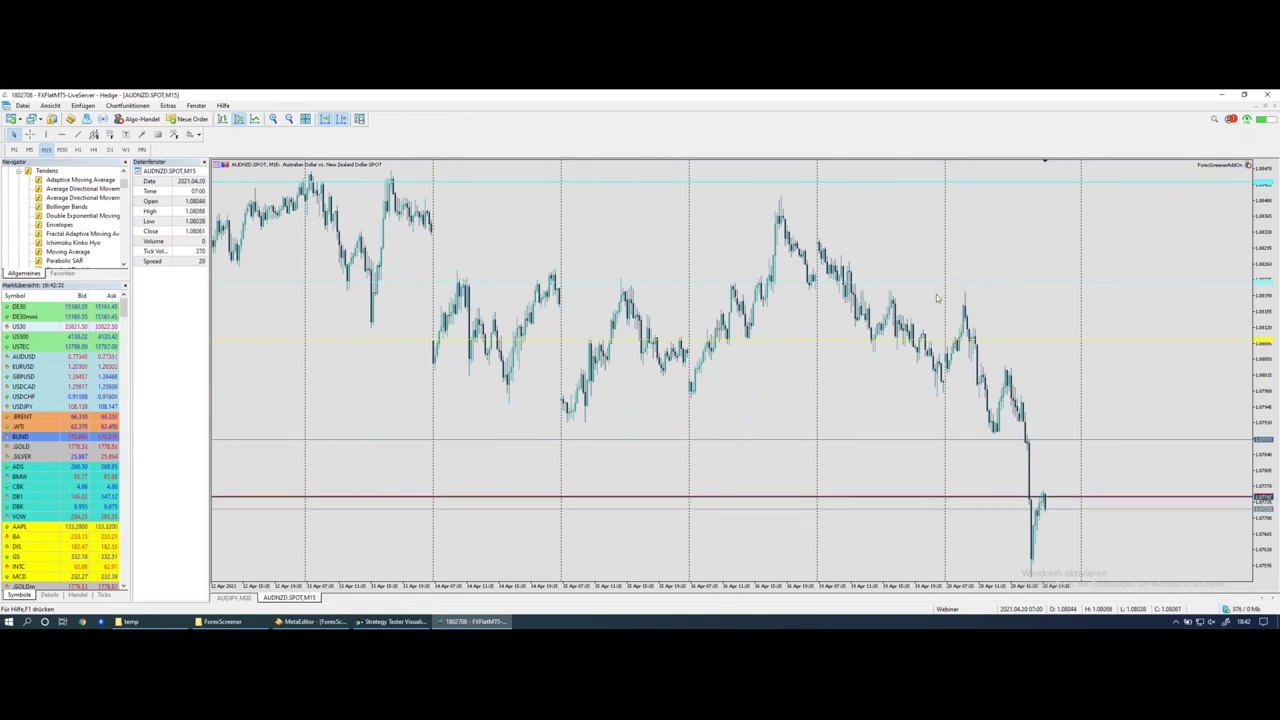
{"action": "left_click_drag", "start_coordinate": [870, 341], "coordinate": [938, 342]}
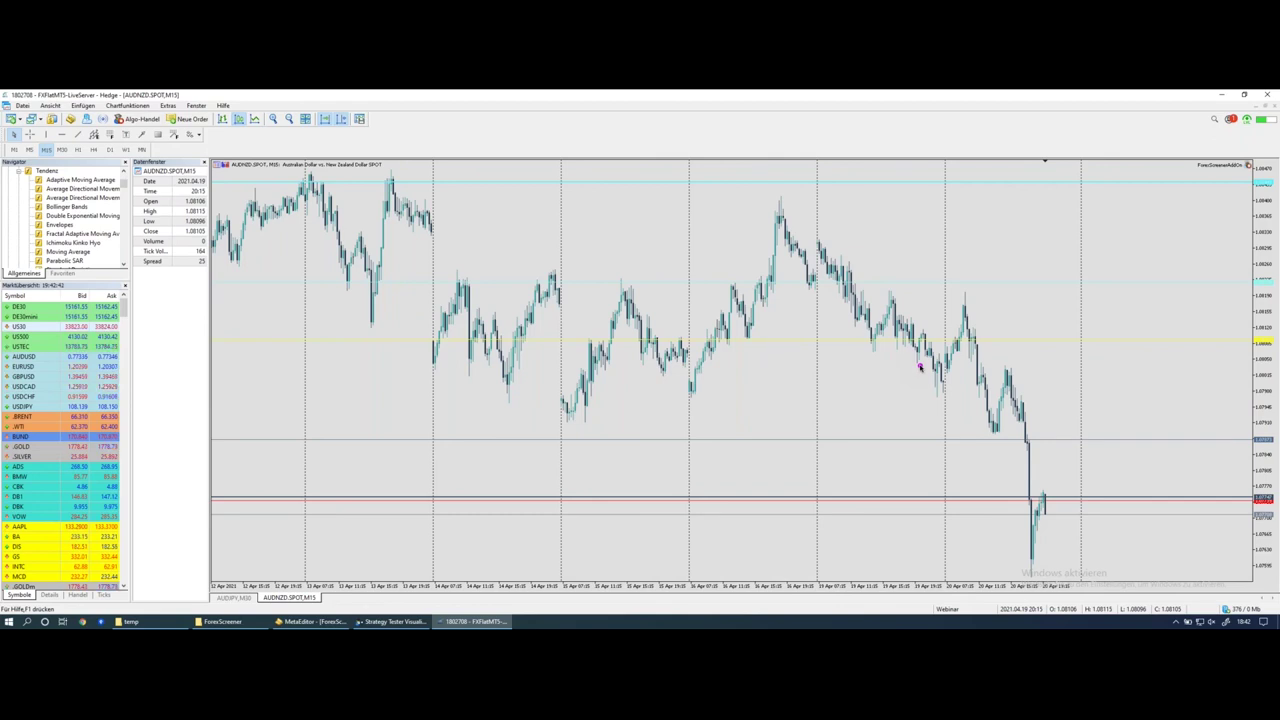
{"action": "left_click_drag", "start_coordinate": [835, 338], "coordinate": [935, 342]}
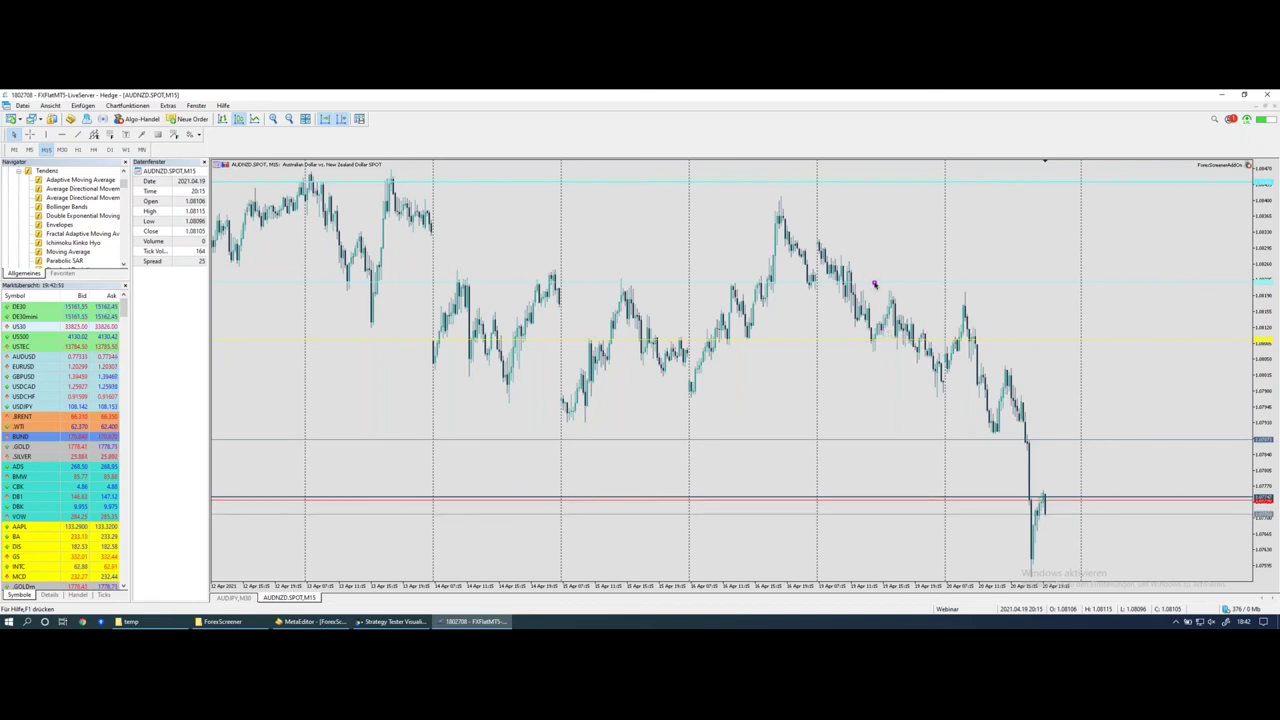
Mark the three support lines below the pivot, compressing the price scale to include the lowest one
{"action": "left_click_drag", "start_coordinate": [923, 440], "coordinate": [958, 441]}
{"action": "left_click", "coordinate": [928, 492]}
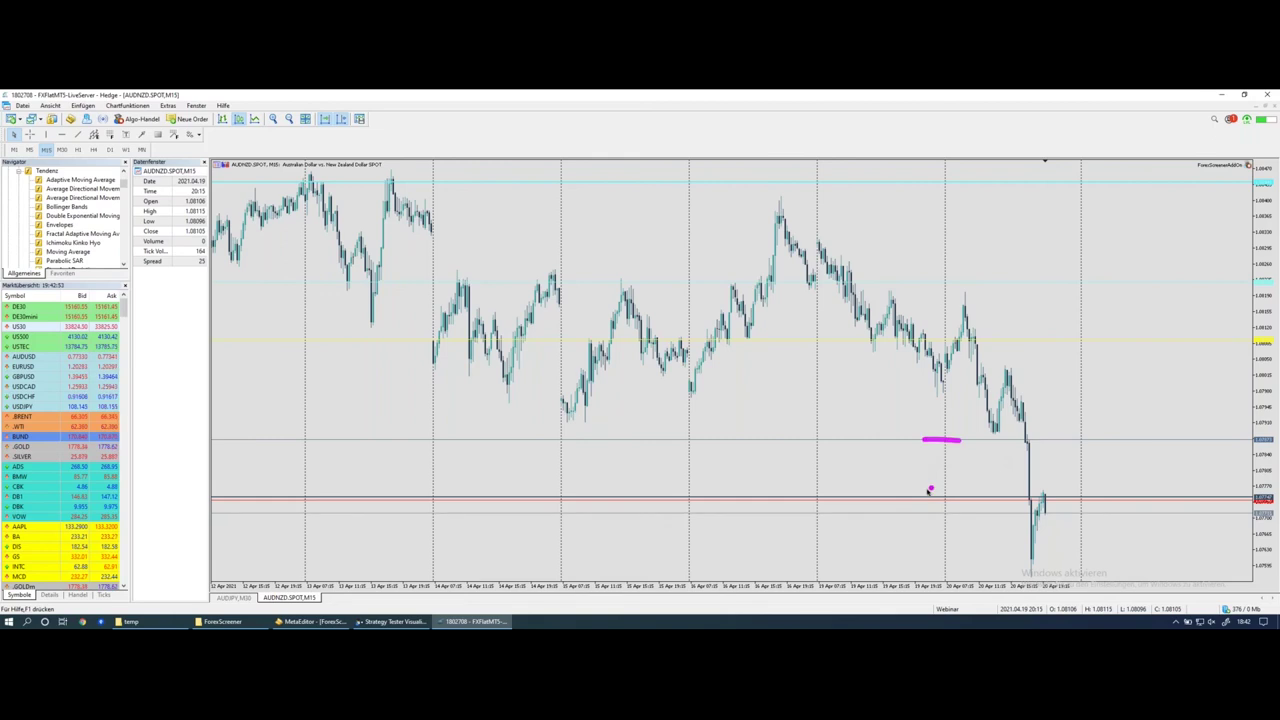
{"action": "left_click_drag", "start_coordinate": [922, 494], "coordinate": [966, 494]}
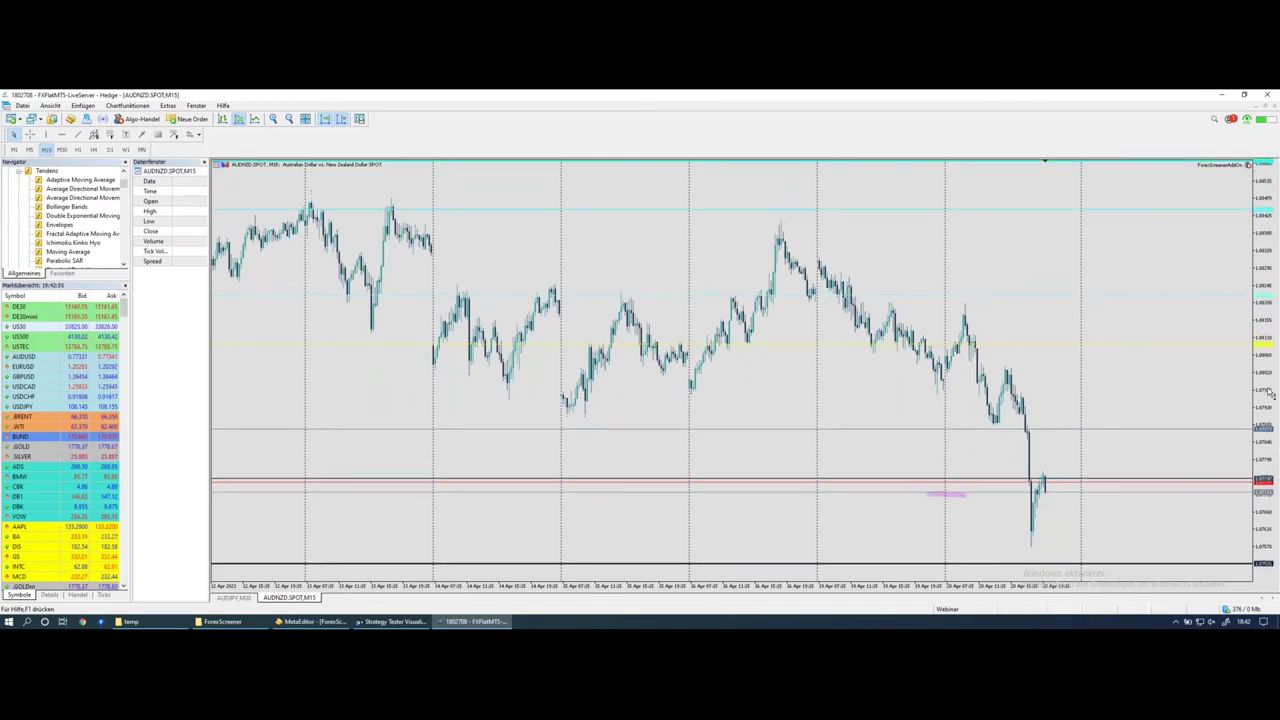
{"action": "left_click_drag", "start_coordinate": [1010, 548], "coordinate": [1062, 547]}
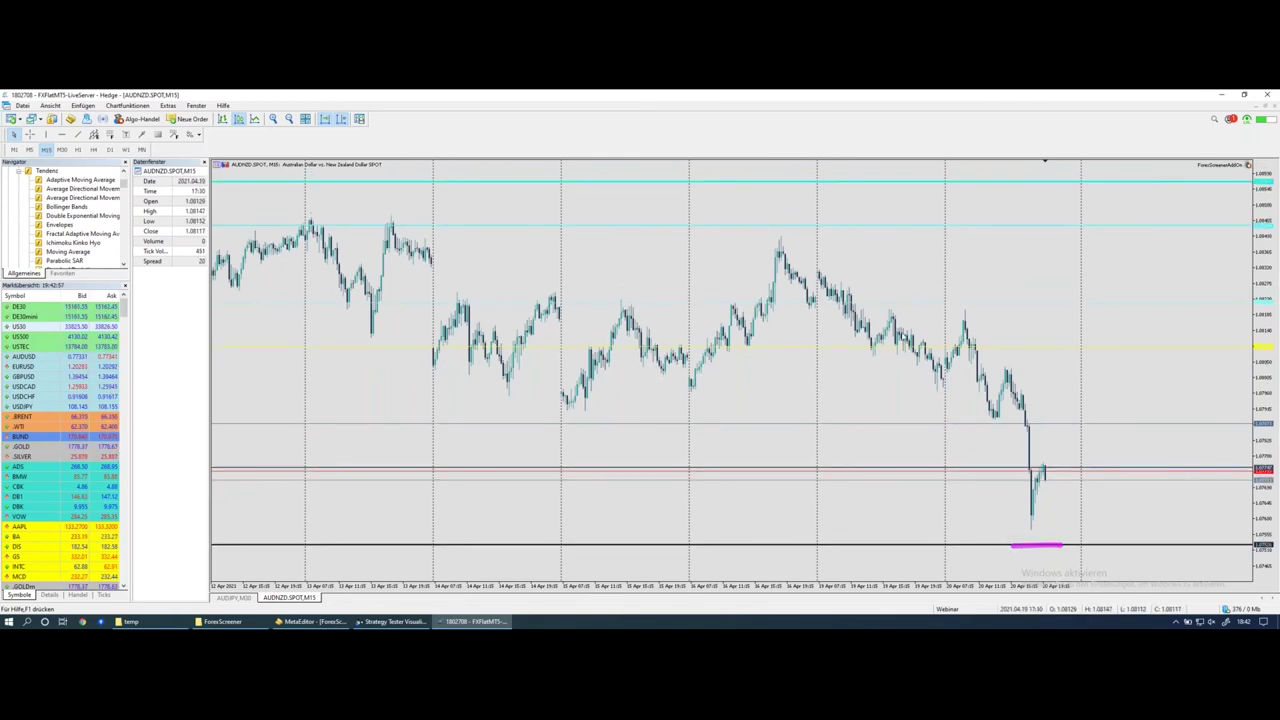
Highlight the first support line below the pivot alongside the 20 April price movement
{"action": "left_click", "coordinate": [969, 302]}
{"action": "left_click", "coordinate": [982, 437]}
{"action": "left_click_drag", "start_coordinate": [982, 437], "coordinate": [1067, 440]}
{"action": "left_click", "coordinate": [962, 334]}
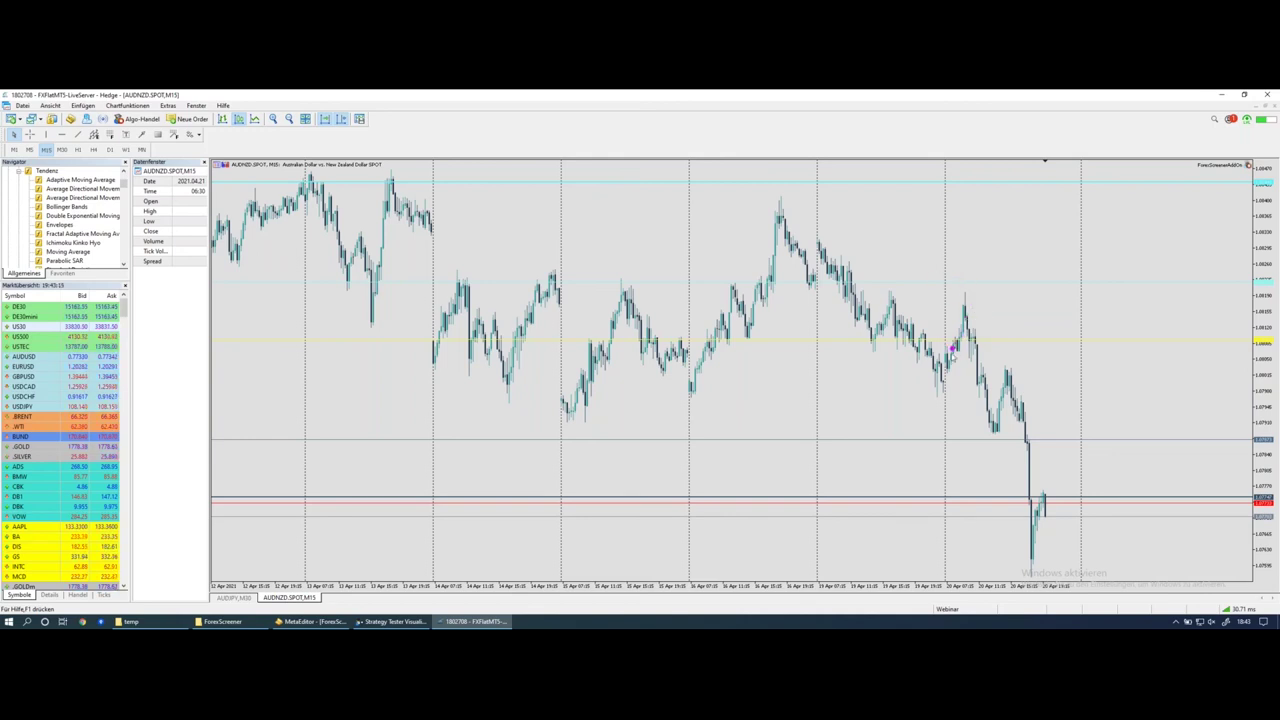
Trace the 20 April price rise towards R1 and its fall through the pivot to the first support line
{"action": "left_click_drag", "start_coordinate": [947, 360], "coordinate": [968, 298]}
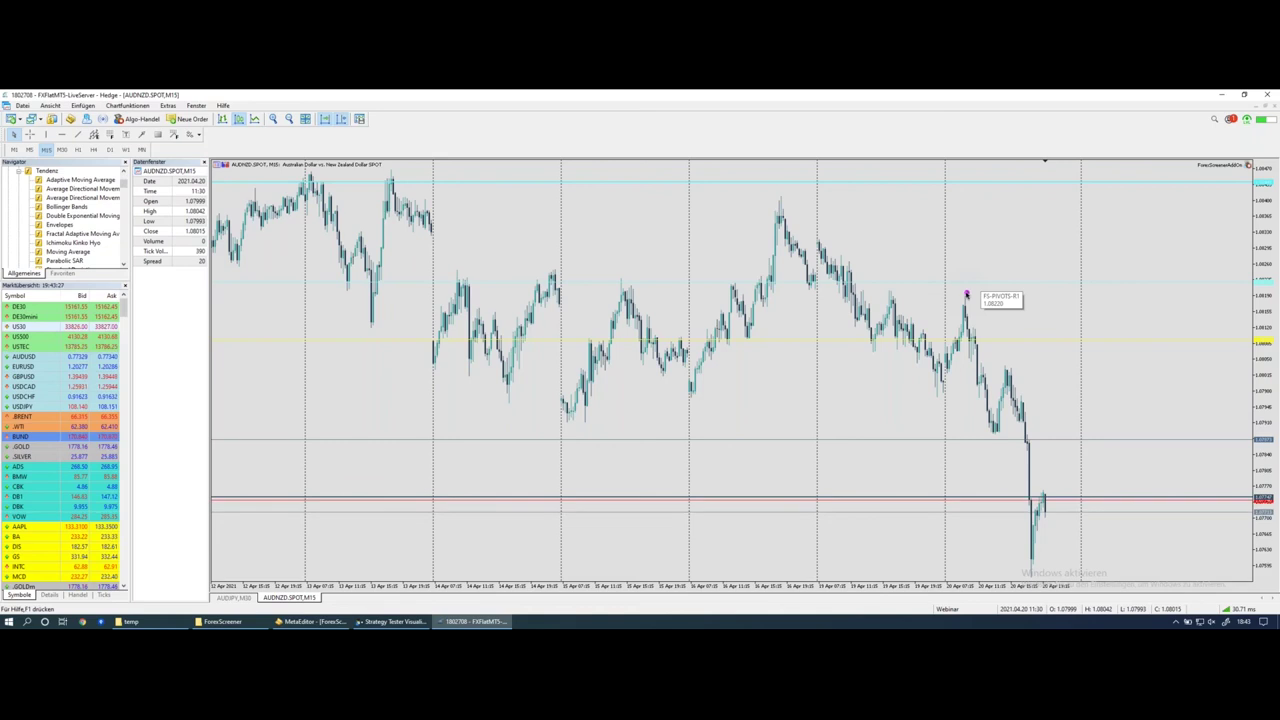
{"action": "left_click_drag", "start_coordinate": [964, 294], "coordinate": [973, 329]}
{"action": "left_click", "coordinate": [974, 340]}
{"action": "mouse_move", "coordinate": [975, 358]}
{"action": "left_mouse_down"}
{"action": "mouse_move", "coordinate": [999, 433]}
{"action": "mouse_move", "coordinate": [982, 430]}
{"action": "mouse_move", "coordinate": [1006, 434]}
{"action": "left_mouse_up"}
{"action": "left_click", "coordinate": [1062, 435]}
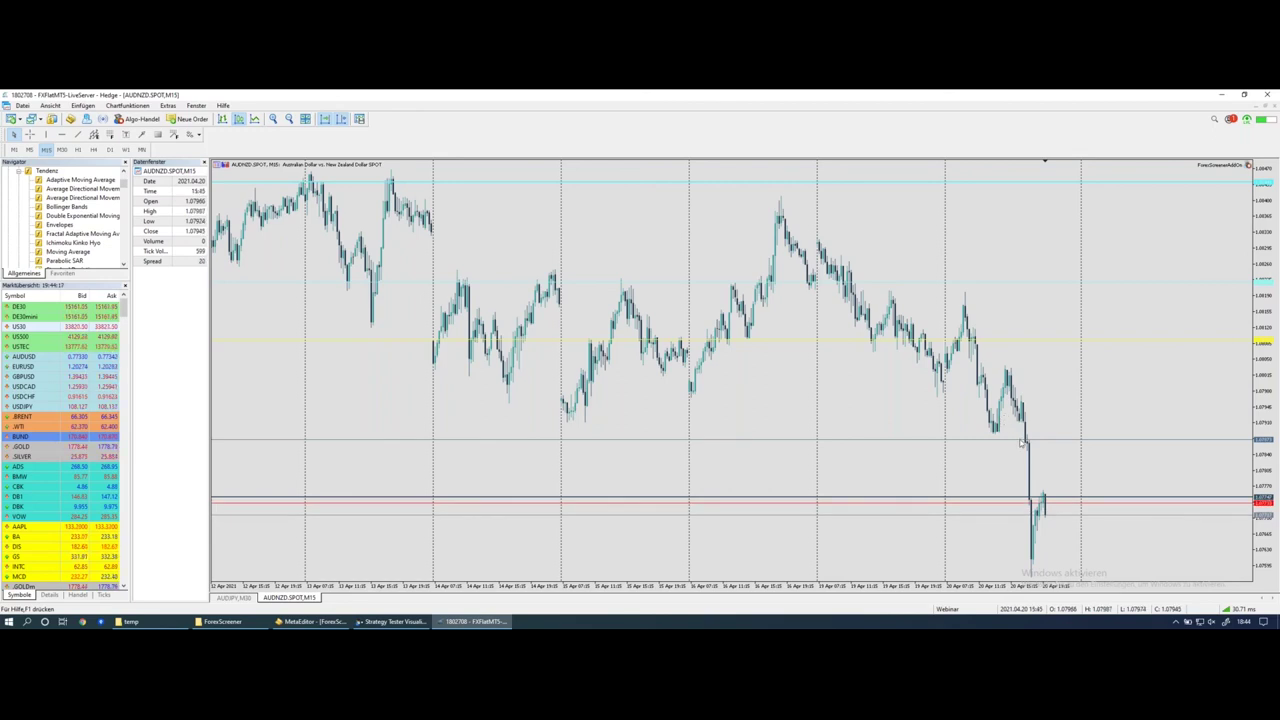
Mark the price drop between the first and second support lines and compress the price scale to include the third
{"action": "left_click_drag", "start_coordinate": [1027, 450], "coordinate": [1034, 498]}
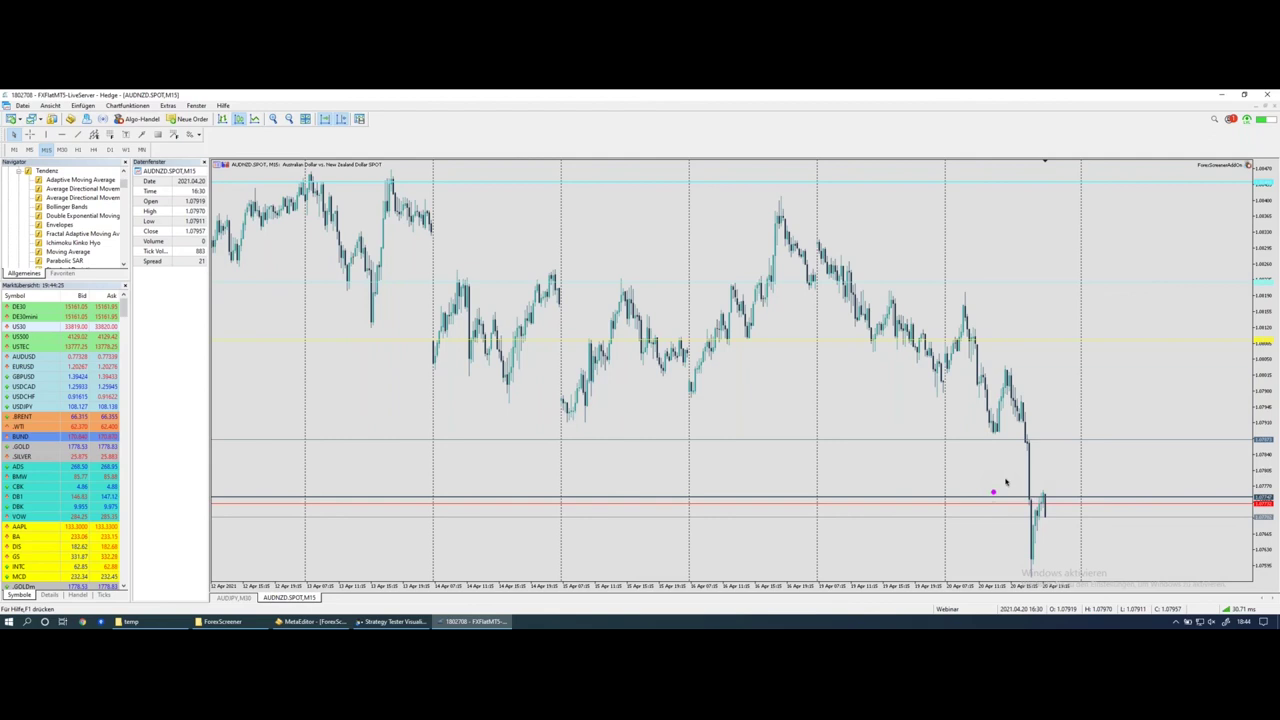
{"action": "mouse_move", "coordinate": [1054, 441]}
{"action": "left_mouse_down"}
{"action": "mouse_move", "coordinate": [1041, 473]}
{"action": "mouse_move", "coordinate": [1036, 457]}
{"action": "mouse_move", "coordinate": [1045, 474]}
{"action": "left_mouse_up"}
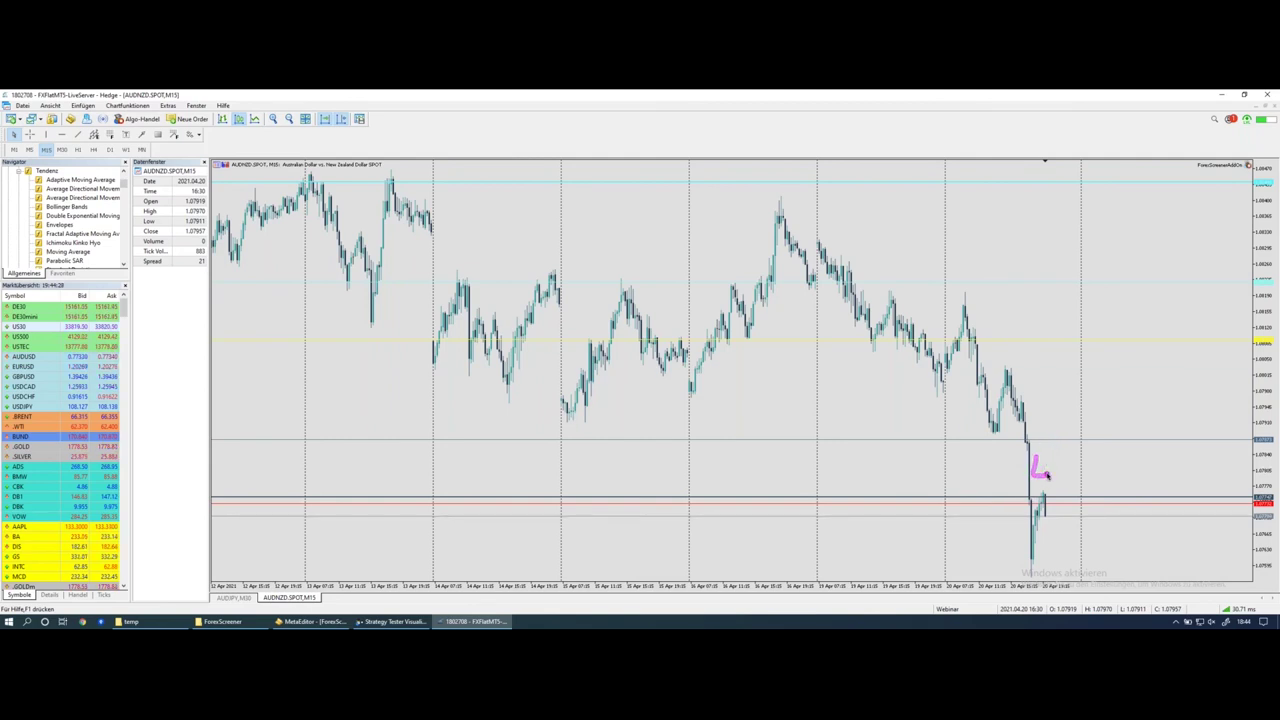
{"action": "left_click_drag", "start_coordinate": [1045, 473], "coordinate": [1037, 441]}
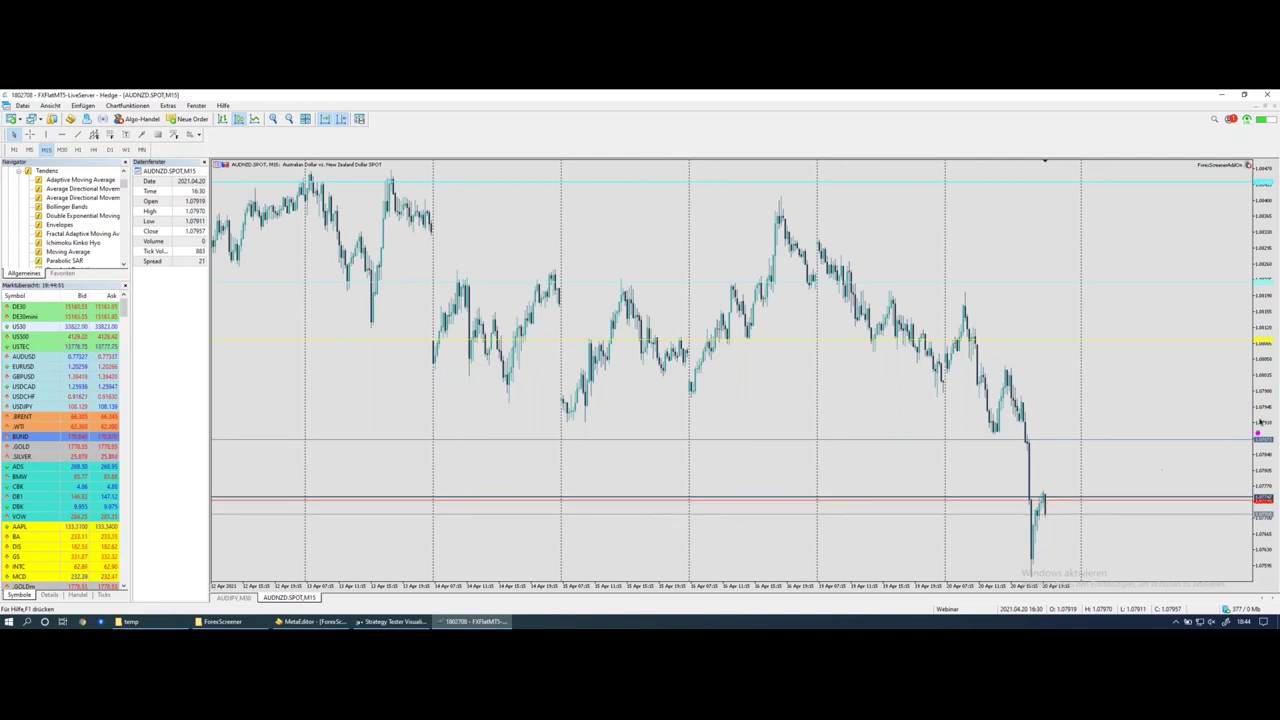
{"action": "left_click_drag", "start_coordinate": [1265, 406], "coordinate": [1261, 416]}
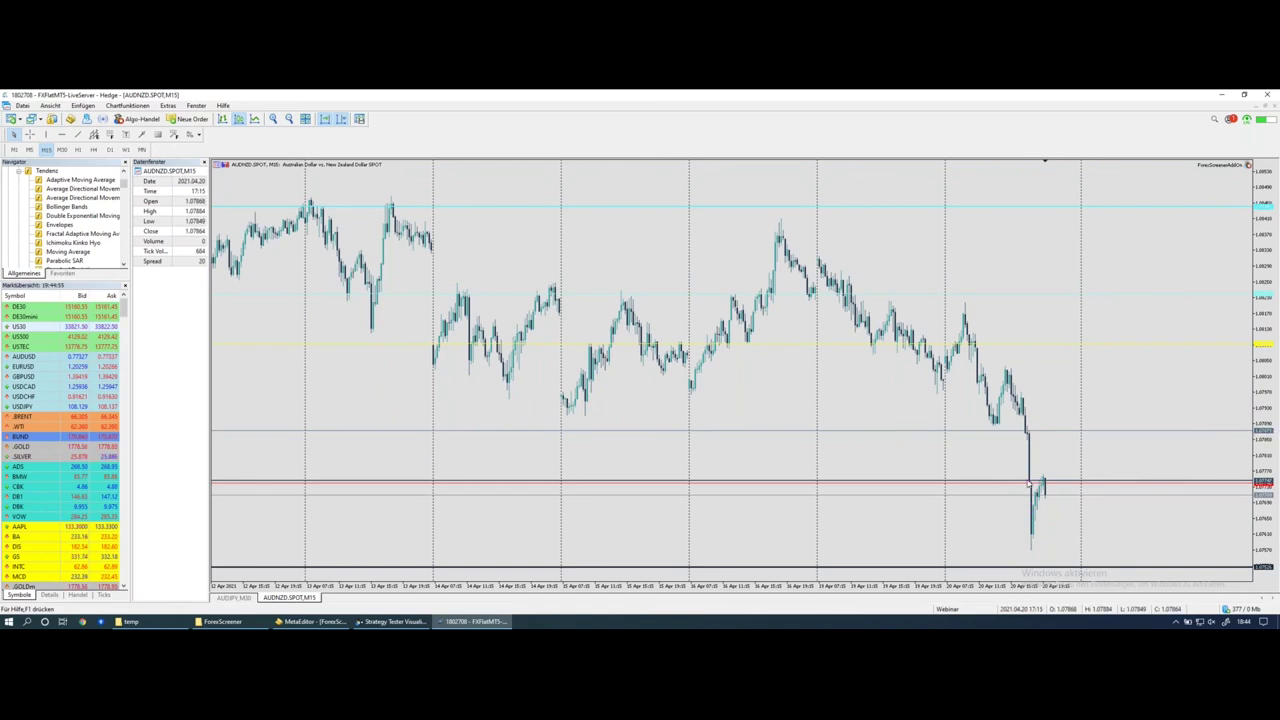
Trace the drop below the second support line, enlarge the AUDNZD M15 chart and inspect the latest candle
{"action": "left_click_drag", "start_coordinate": [1030, 486], "coordinate": [1031, 532]}
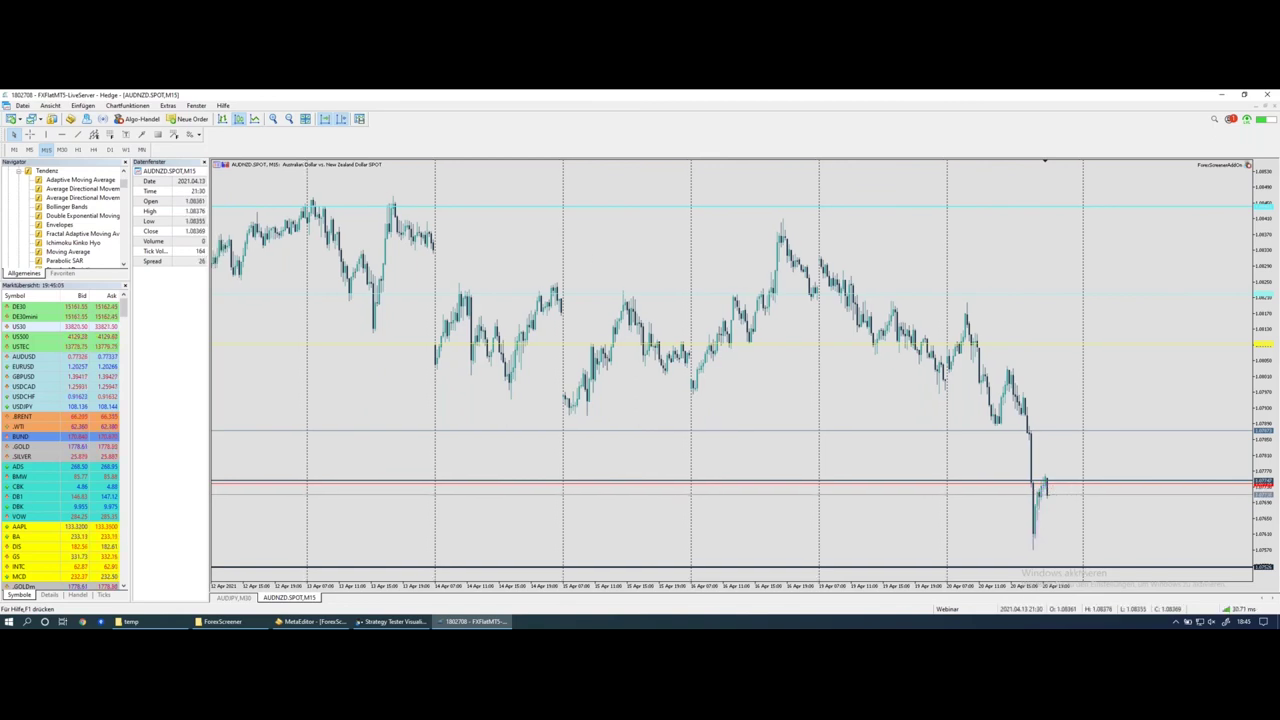
{"action": "left_click", "coordinate": [272, 118]}
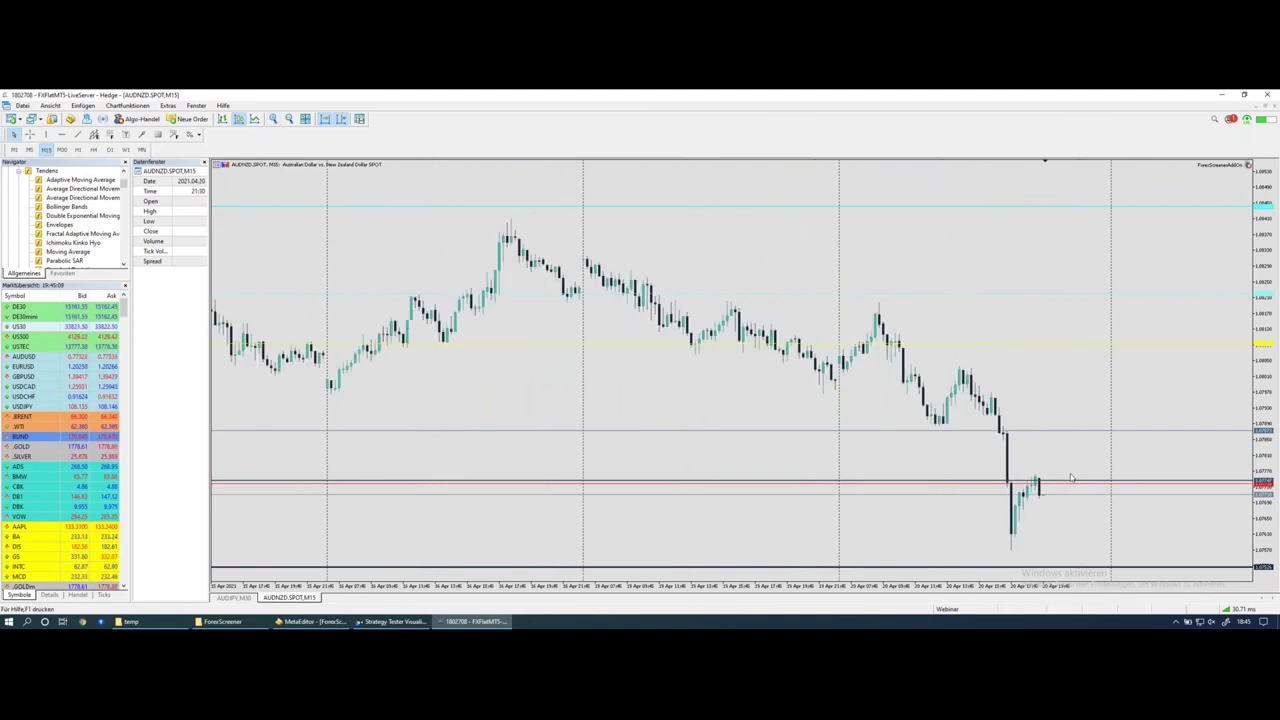
{"action": "left_click", "coordinate": [1050, 498]}
{"action": "mouse_move", "coordinate": [1050, 497]}
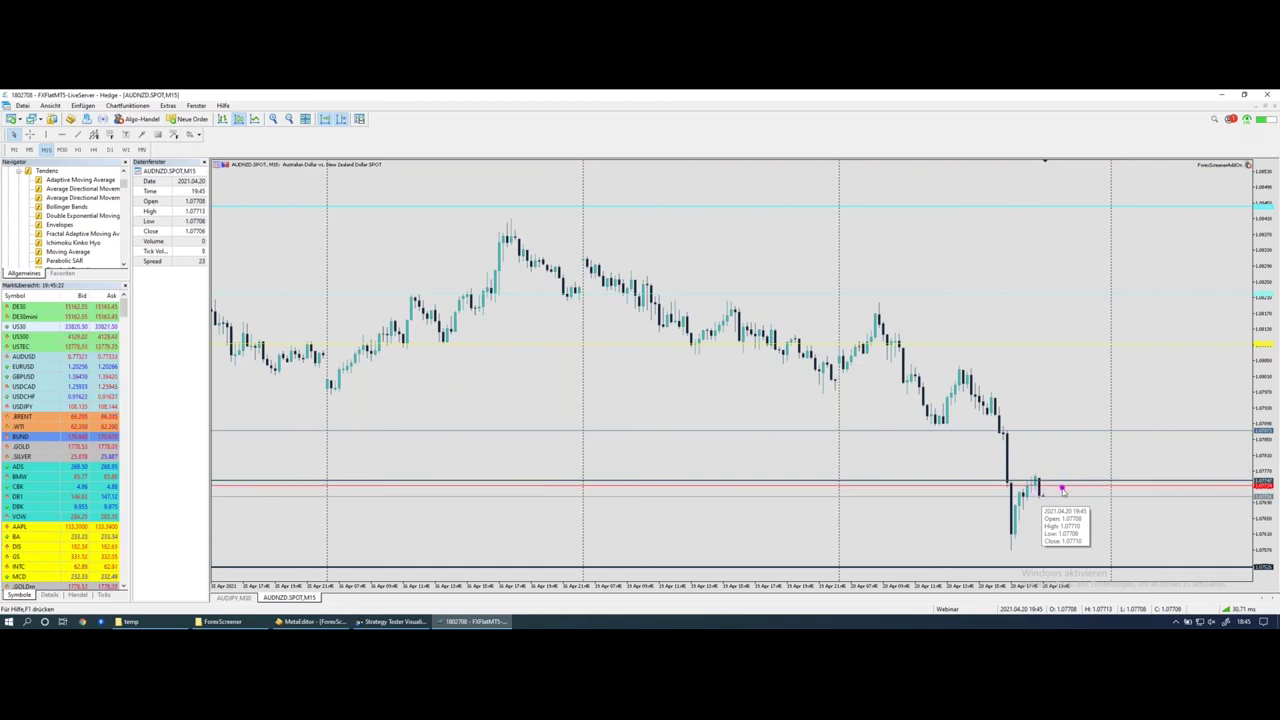
Switch AUDNZD to H1, extend the visible history back to mid-March and trace the April decline towards the first support line
{"action": "left_click", "coordinate": [79, 150]}
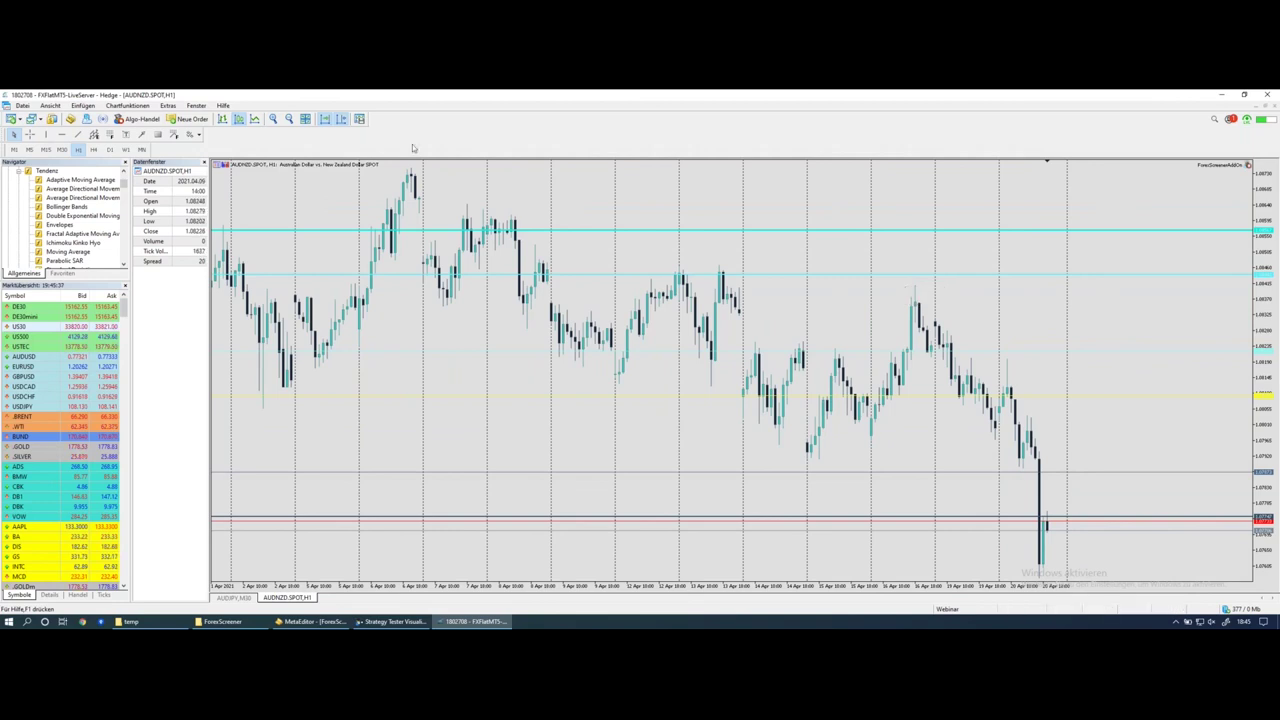
{"action": "left_click", "coordinate": [289, 118]}
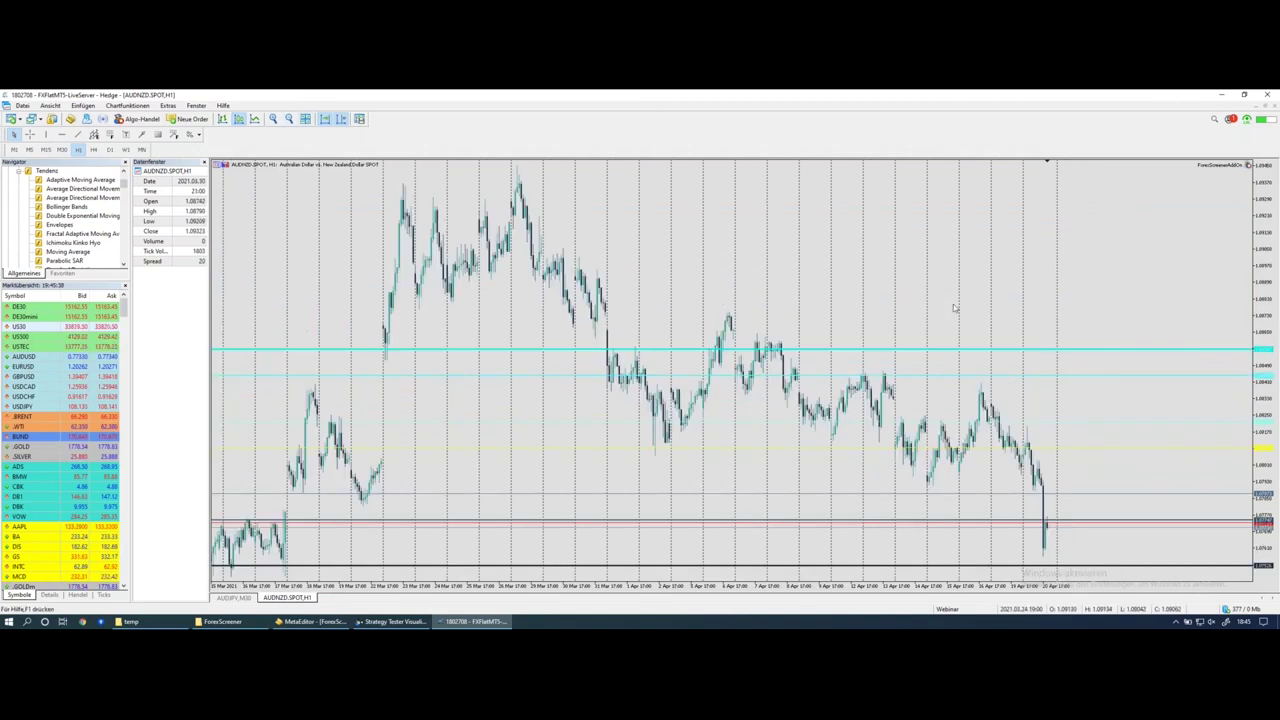
{"action": "left_click", "coordinate": [982, 384]}
{"action": "left_click", "coordinate": [1028, 424]}
{"action": "left_click", "coordinate": [1044, 464]}
{"action": "left_click", "coordinate": [1040, 477]}
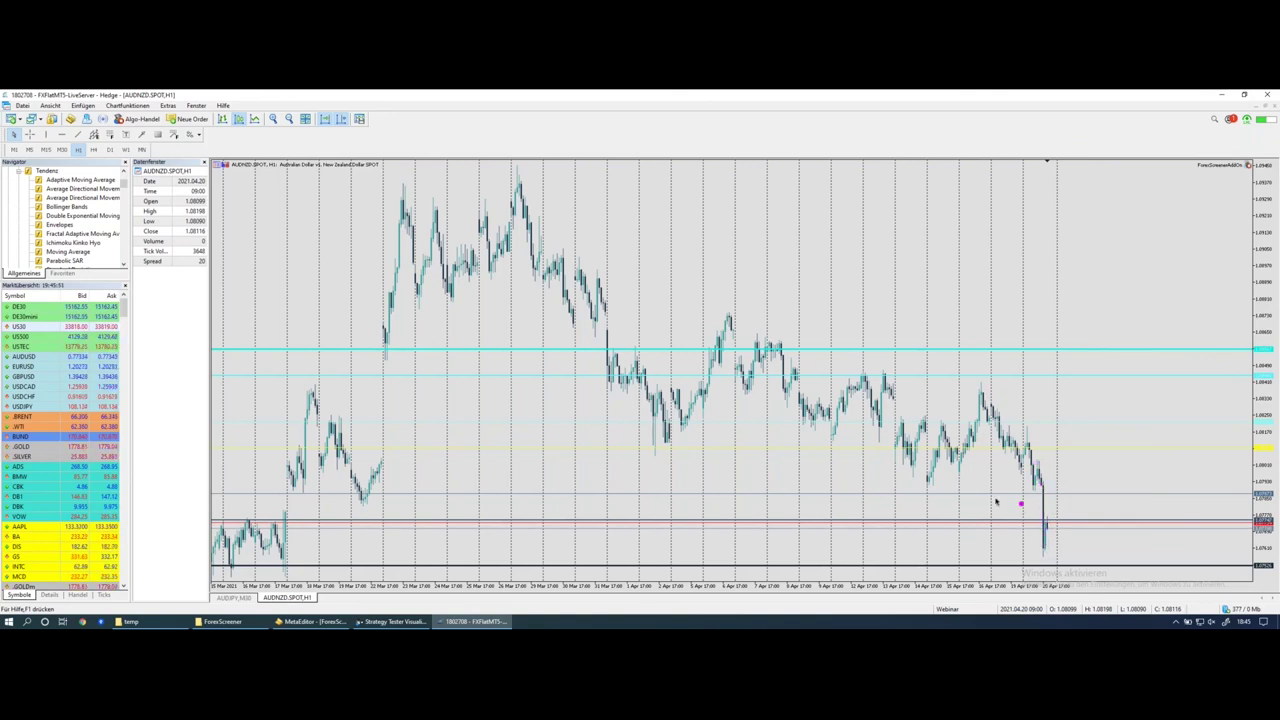
Mark the current H1 price just below the second support line and the area towards the third one
{"action": "left_click", "coordinate": [1048, 536]}
{"action": "left_click", "coordinate": [1055, 499]}
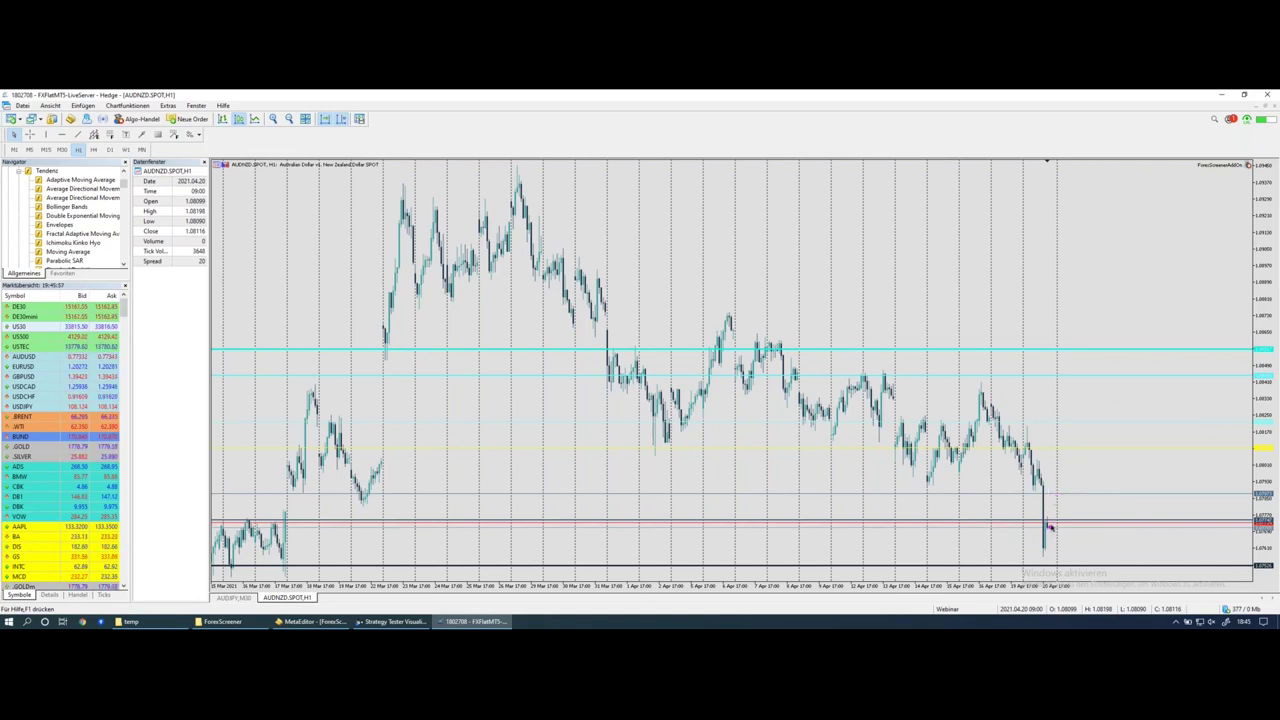
{"action": "left_click", "coordinate": [1049, 527]}
{"action": "mouse_move", "coordinate": [1049, 527]}
{"action": "left_mouse_down"}
{"action": "mouse_move", "coordinate": [1055, 493]}
{"action": "mouse_move", "coordinate": [1077, 550]}
{"action": "left_mouse_up"}
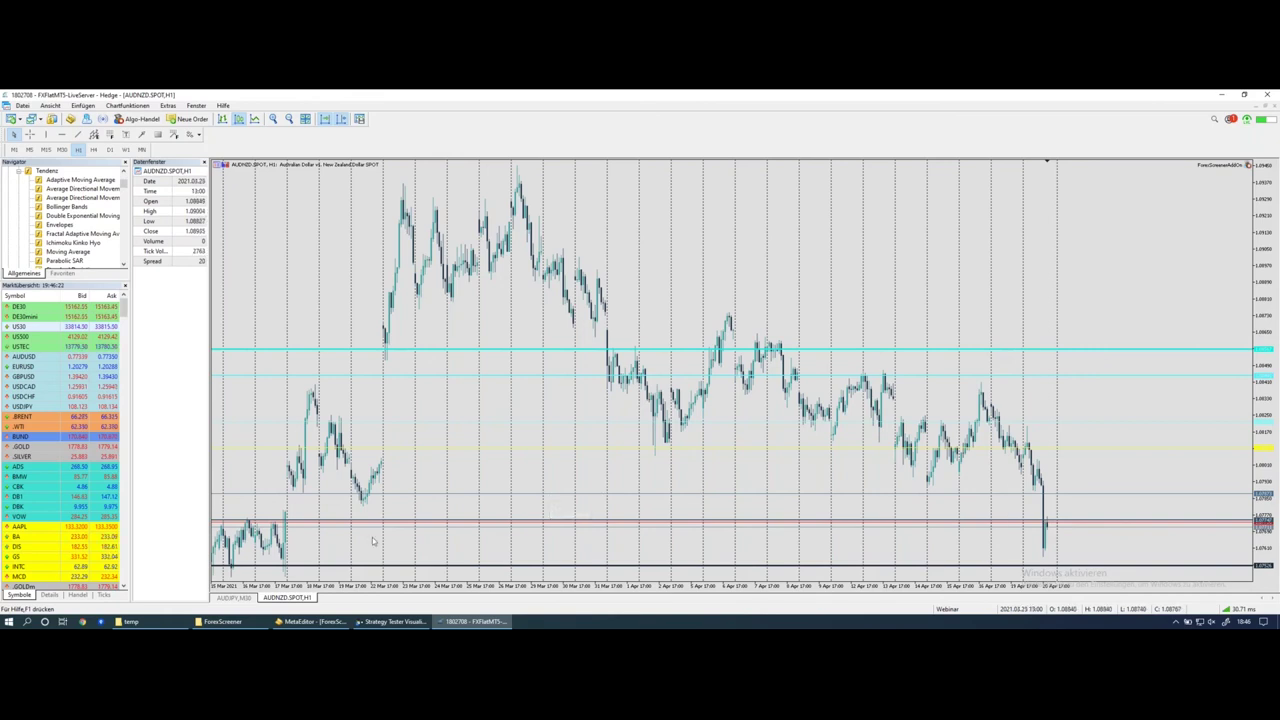
Highlight the 17 March low at the third support line and the price rise from it
{"action": "left_click_drag", "start_coordinate": [328, 557], "coordinate": [297, 561]}
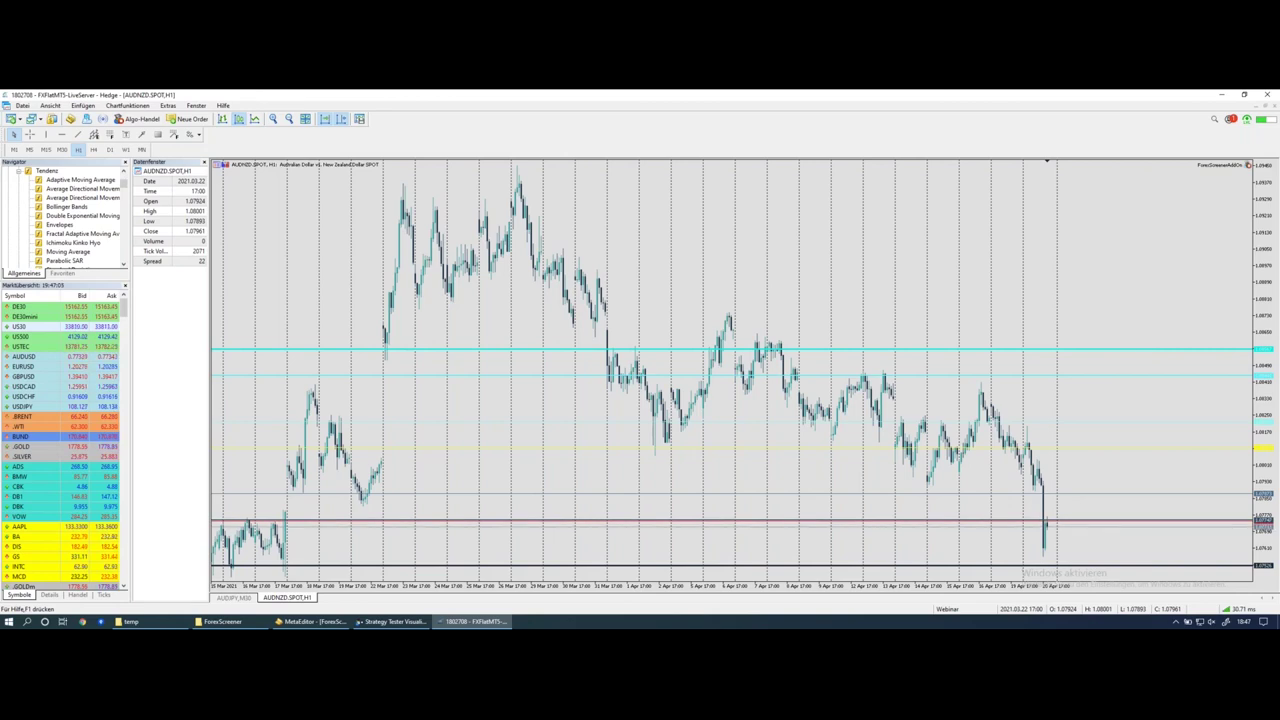
{"action": "left_click", "coordinate": [282, 561]}
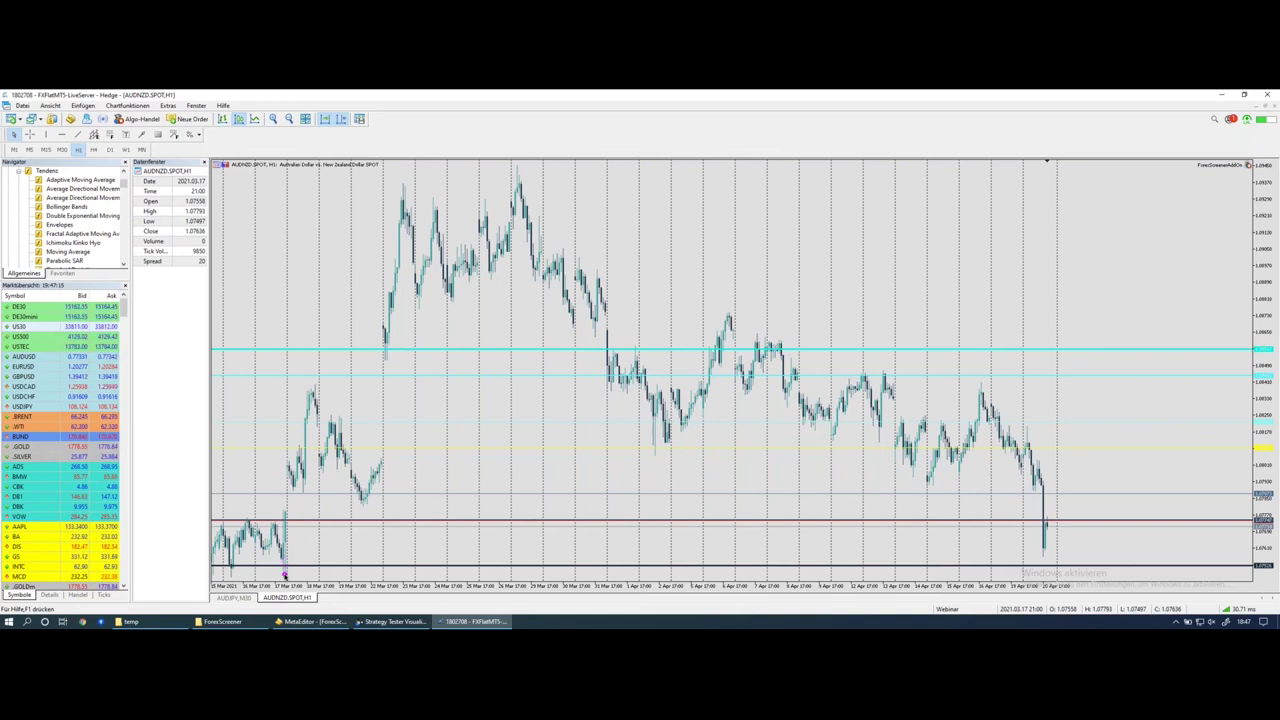
{"action": "left_click_drag", "start_coordinate": [285, 574], "coordinate": [286, 540]}
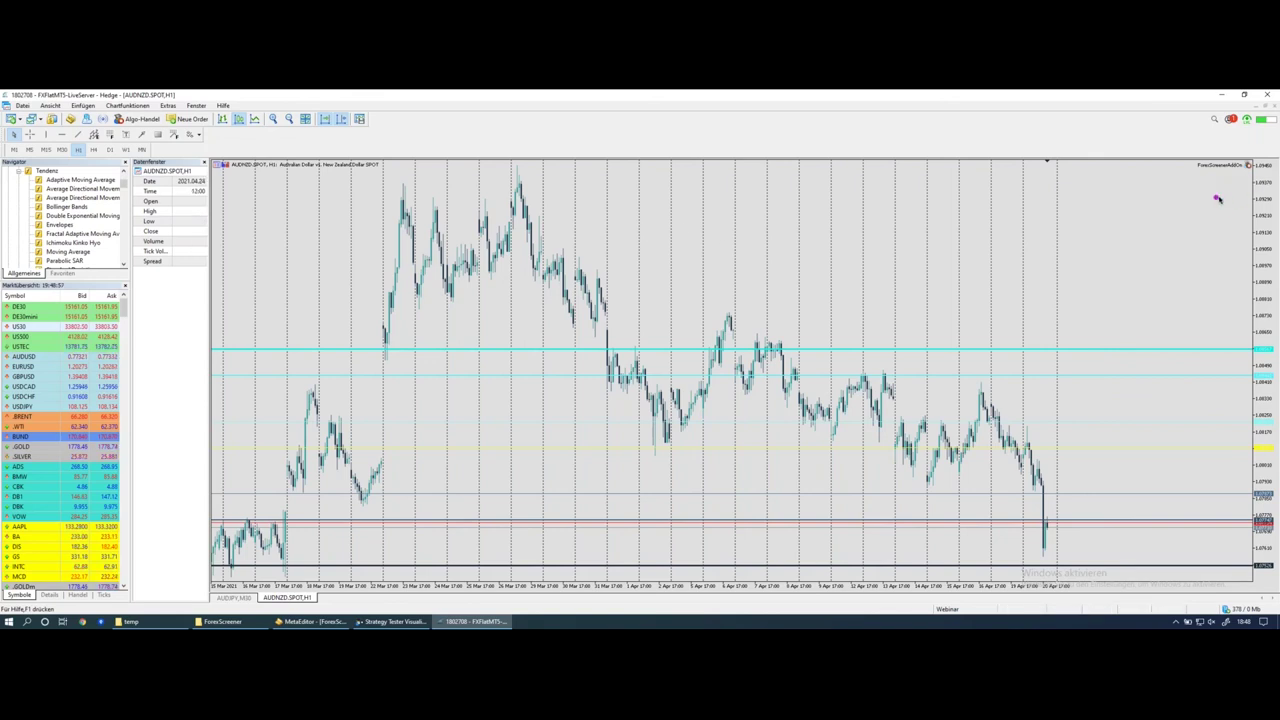
Point out the add-on label on the chart, then review the Forex-Screener Add-on web page with its video and MT4 and MT5 downloads
{"action": "left_click_drag", "start_coordinate": [1195, 175], "coordinate": [1248, 176]}
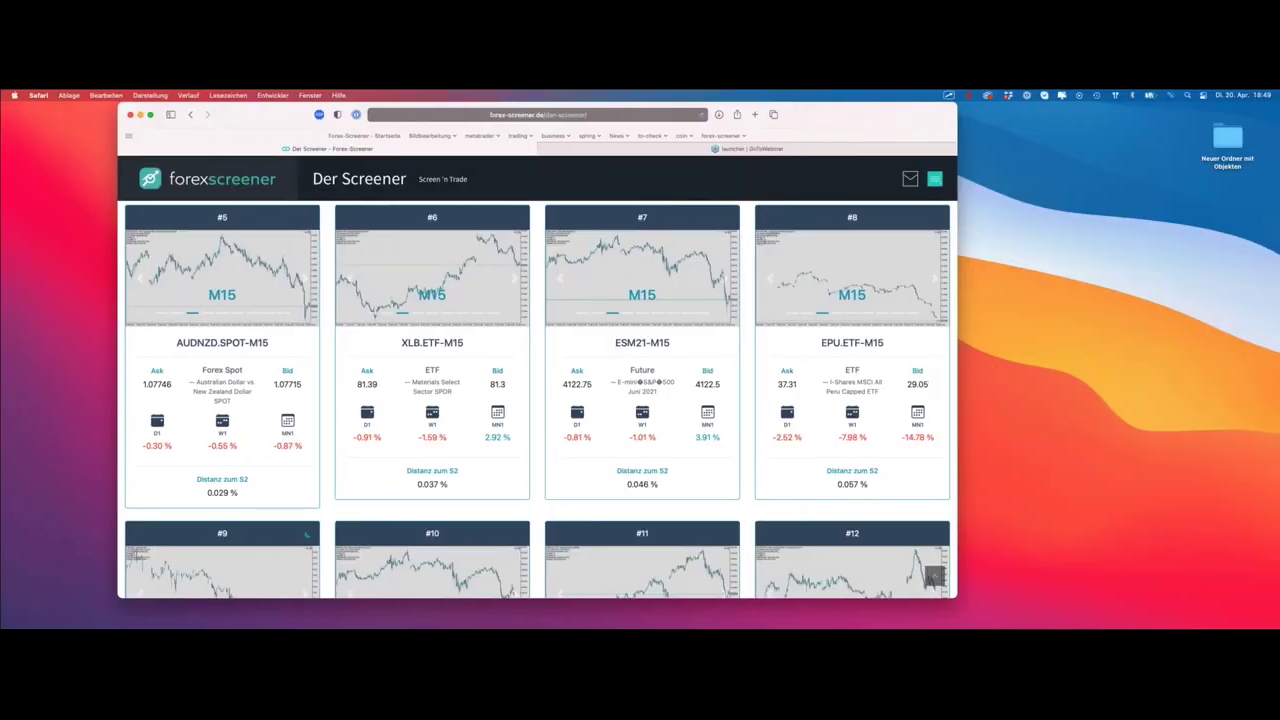
{"action": "left_click", "coordinate": [934, 178]}
{"action": "left_click", "coordinate": [857, 349]}
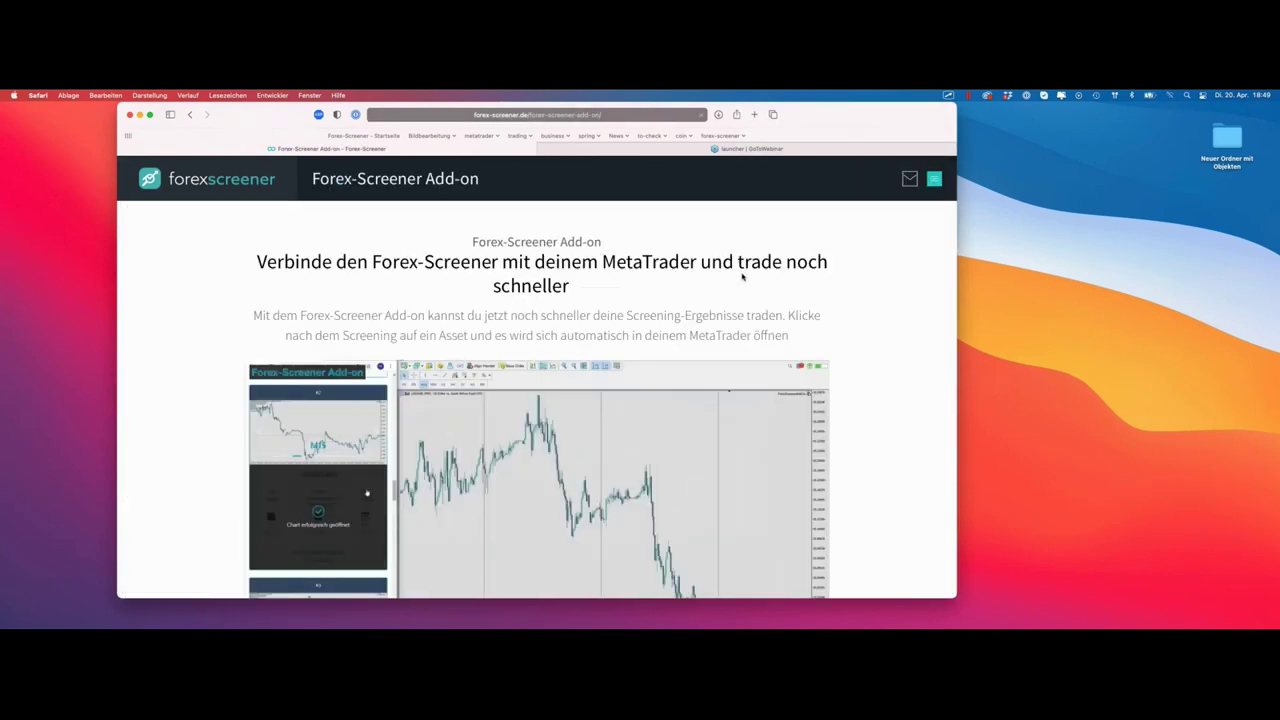
{"action": "scroll", "coordinate": [745, 277], "scroll_direction": "down", "scroll_amount": 2}
{"action": "scroll", "coordinate": [745, 276], "scroll_direction": "down", "scroll_amount": 2}
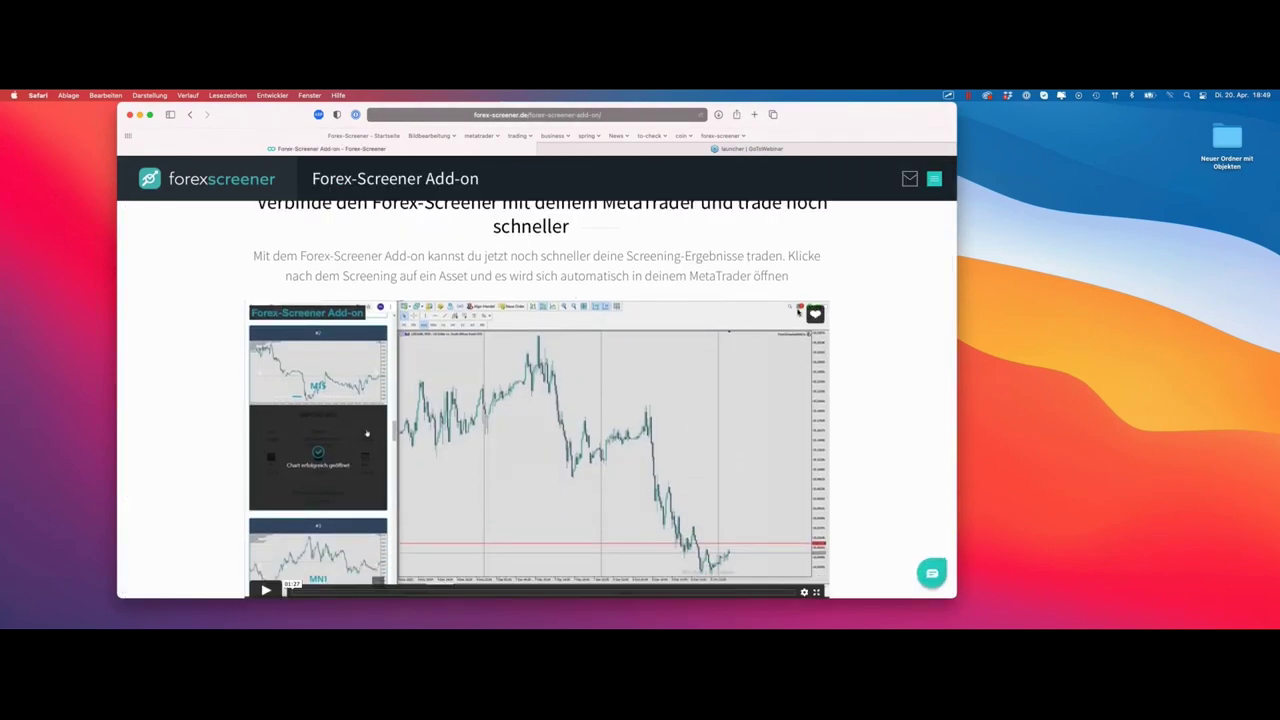
{"action": "scroll", "coordinate": [793, 310], "scroll_direction": "down", "scroll_amount": 5}
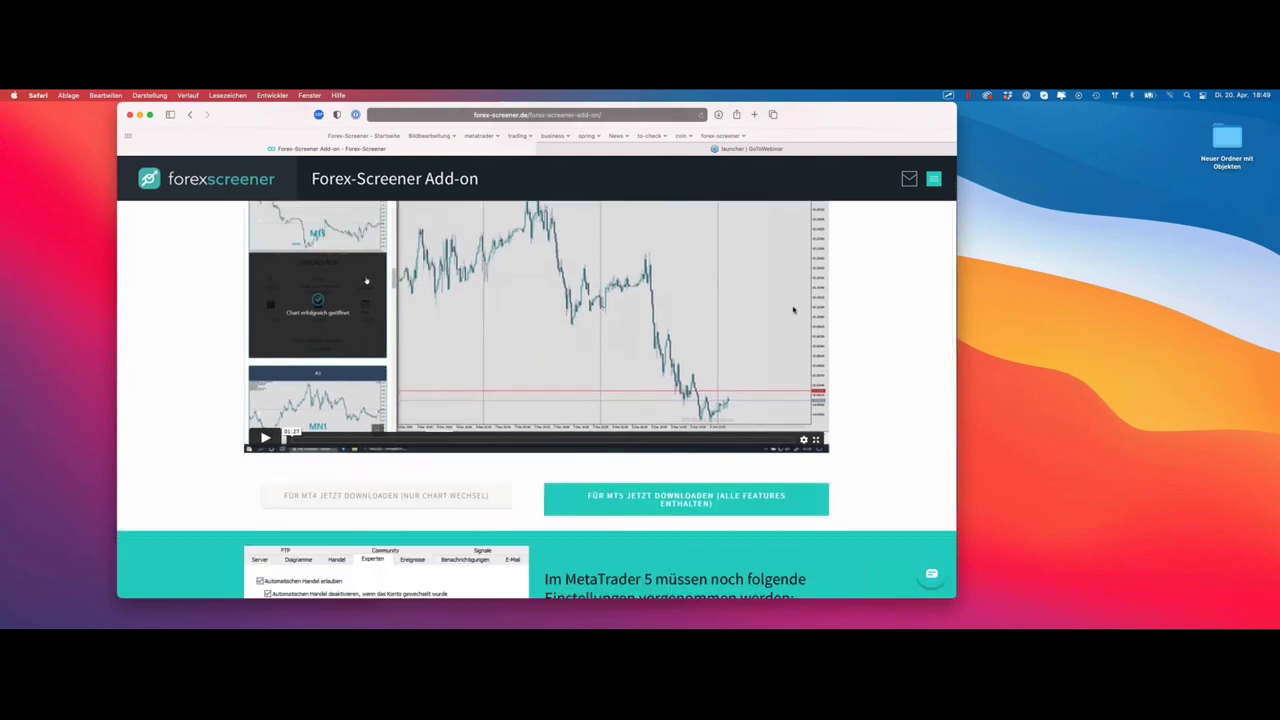
{"action": "scroll", "coordinate": [793, 310], "scroll_direction": "up", "scroll_amount": 3}
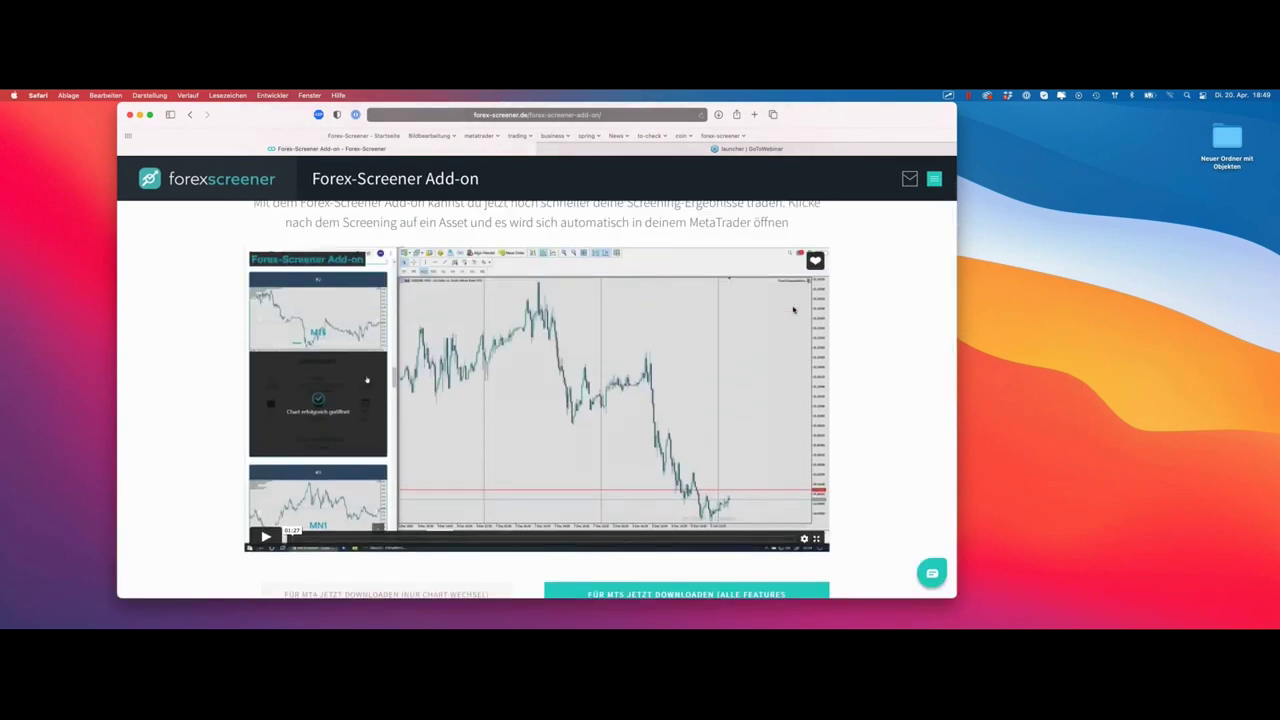
Check the AUDNZD chart in MetaTrader, then return to the browser and reopen the Forex-Screener Add-on page
{"action": "key", "text": "ctrl+Right"}
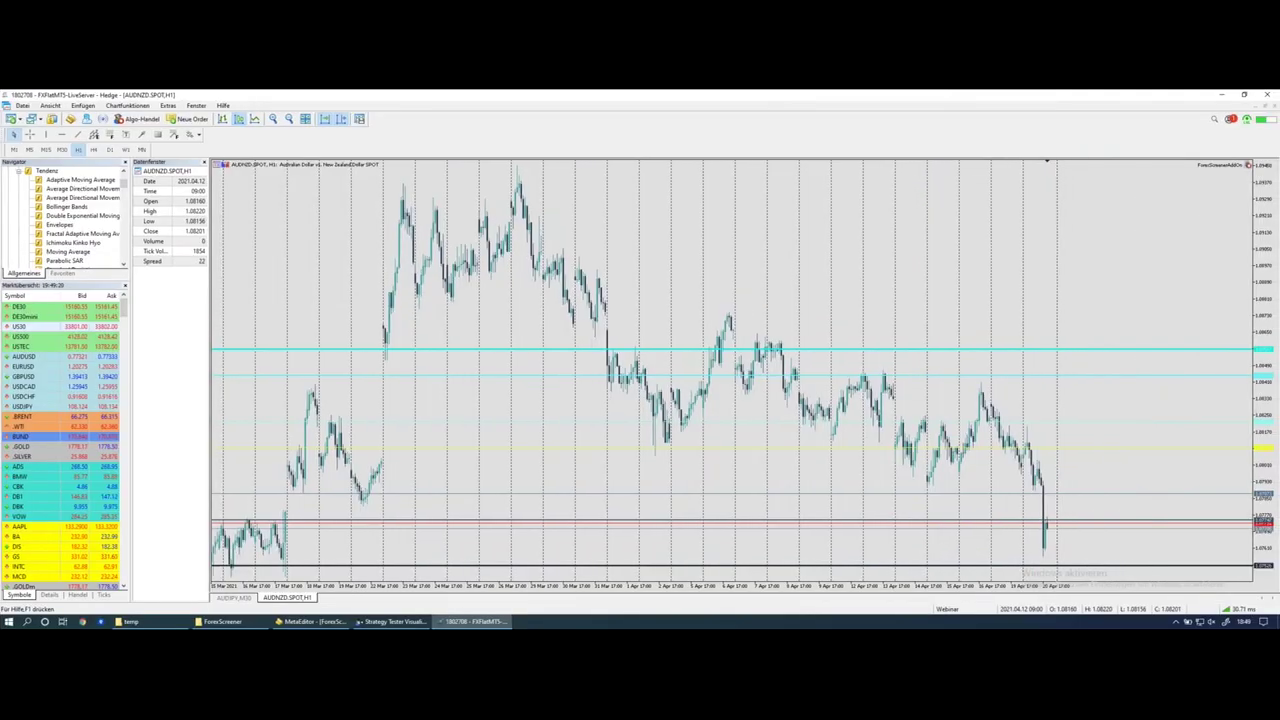
{"action": "key", "text": "ctrl+Left"}
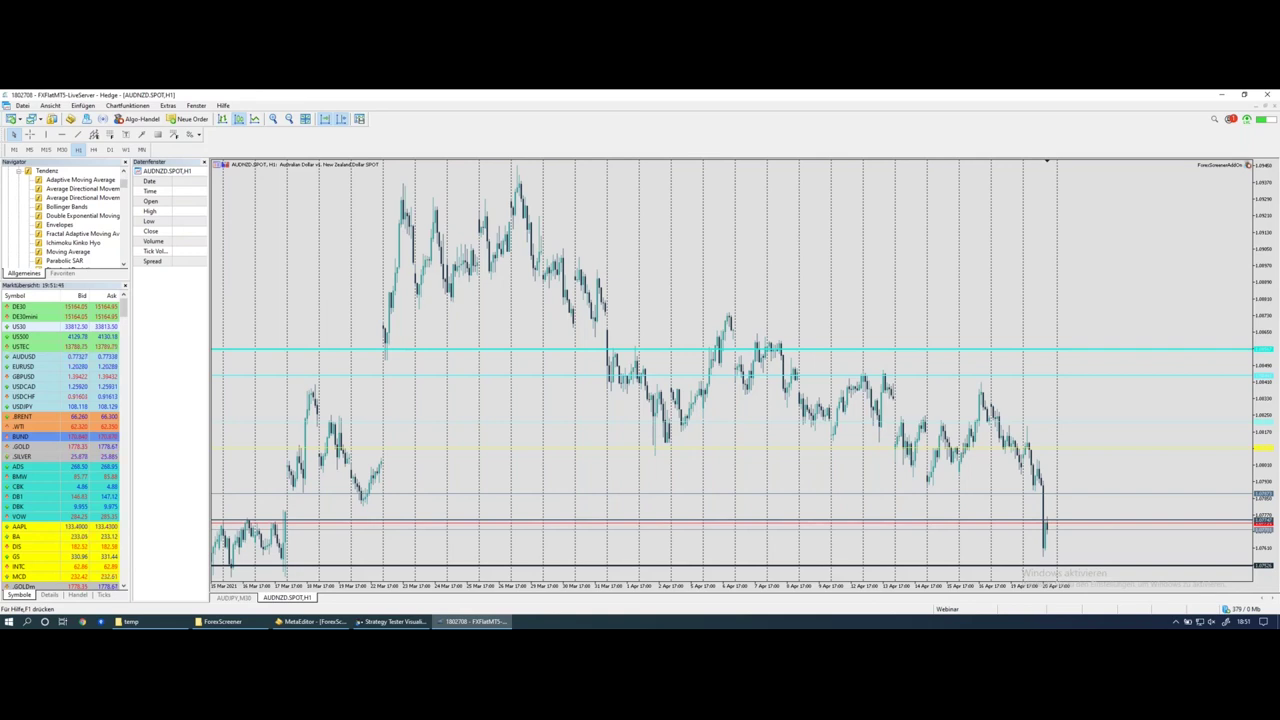
{"action": "key", "text": "ctrl+Left"}
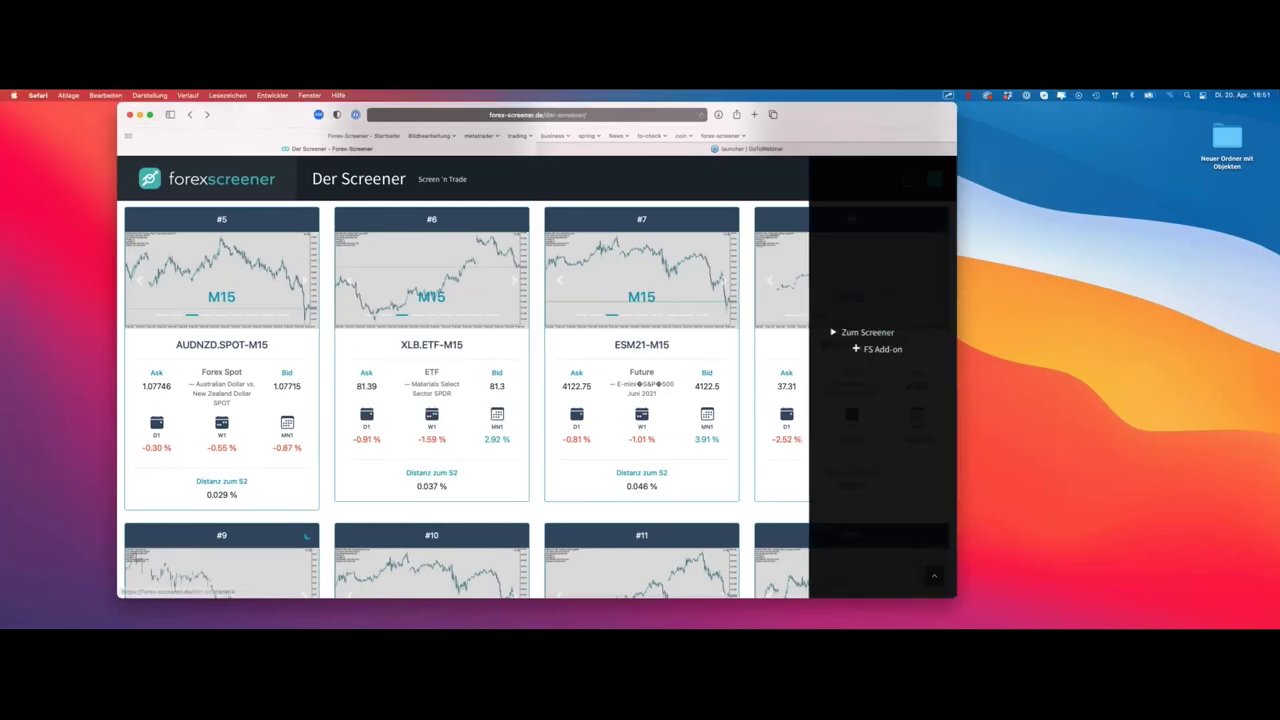
{"action": "left_click", "coordinate": [877, 348]}
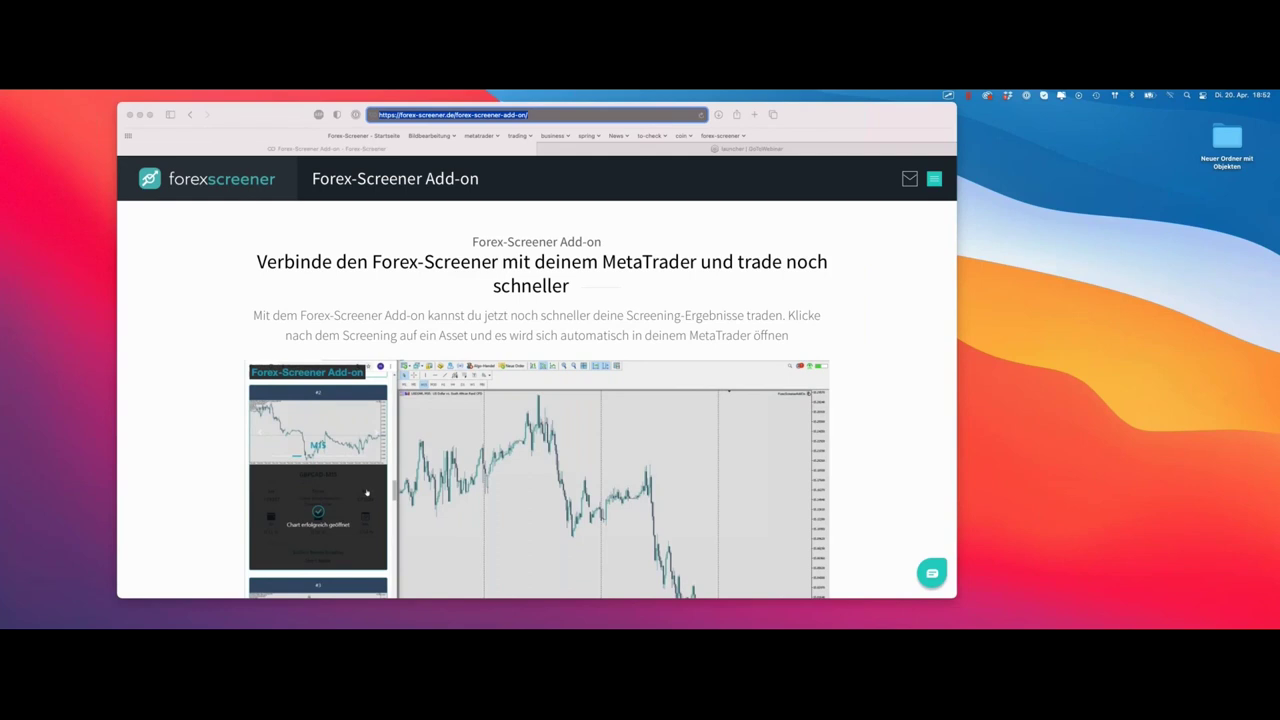
Go back from the add-on page to the screener and close the site navigation
{"action": "left_click", "coordinate": [940, 182]}
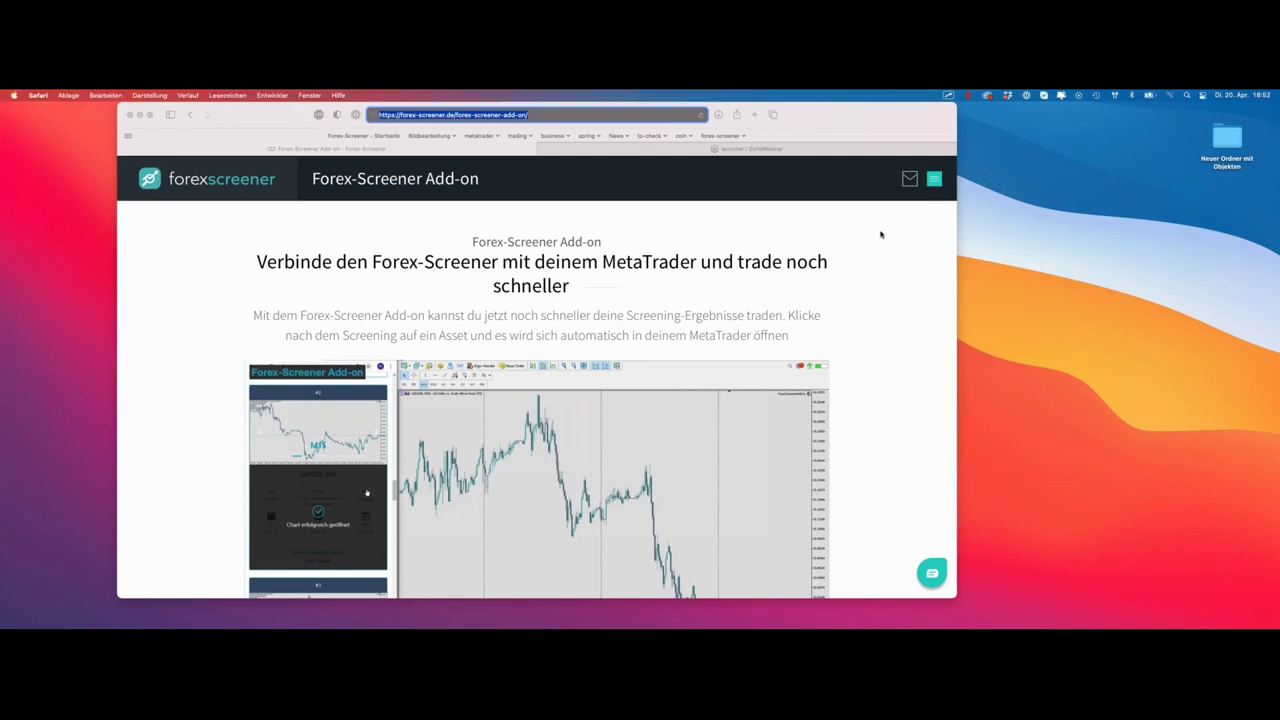
{"action": "left_click", "coordinate": [938, 184]}
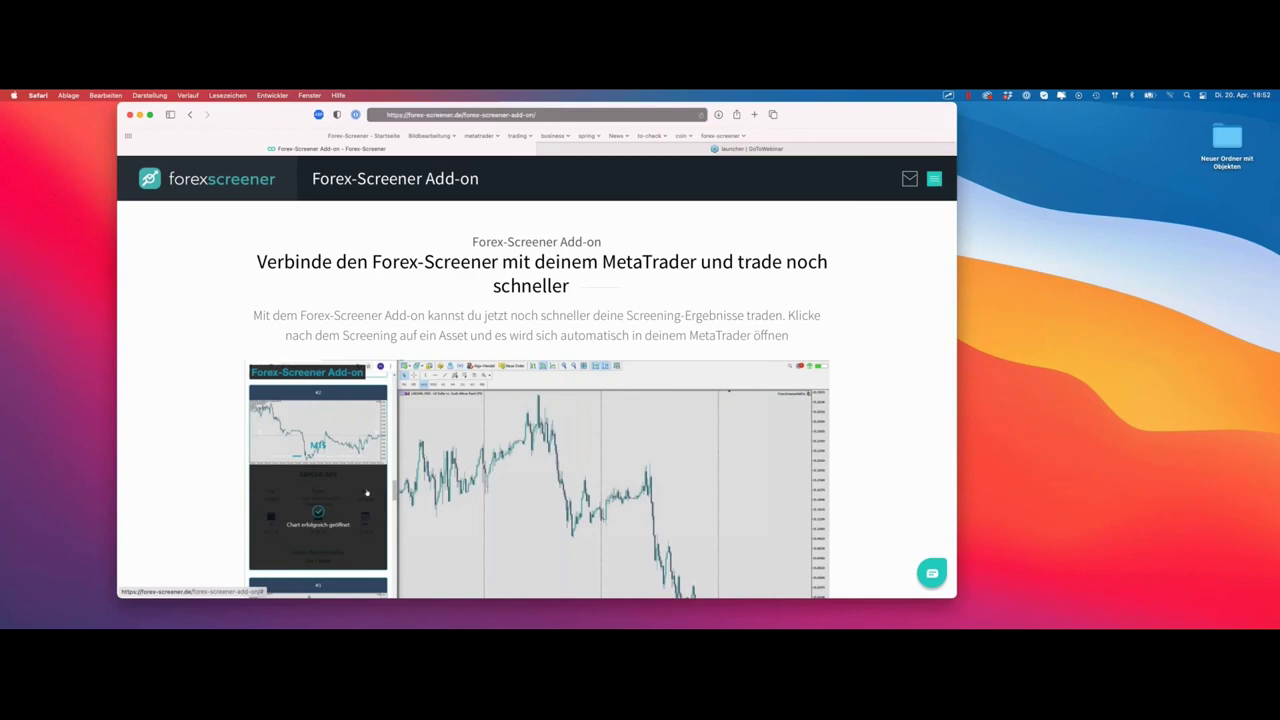
{"action": "left_click", "coordinate": [860, 332]}
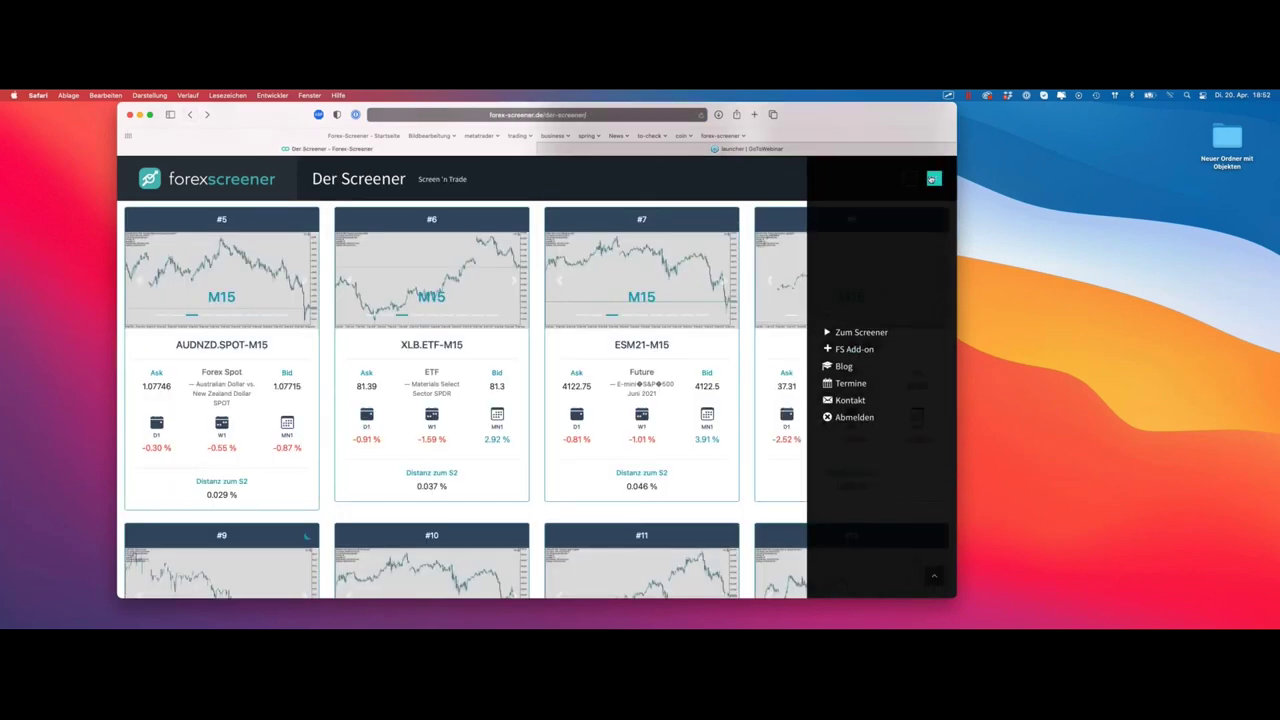
{"action": "left_click", "coordinate": [933, 178]}
Collapse the "Distanz zum Hoch / Tief" and "Distanz zu Pivot Punkten" filter groups
{"action": "scroll", "coordinate": [851, 450], "scroll_direction": "up", "scroll_amount": 8}
{"action": "scroll", "coordinate": [851, 470], "scroll_direction": "up", "scroll_amount": 15}
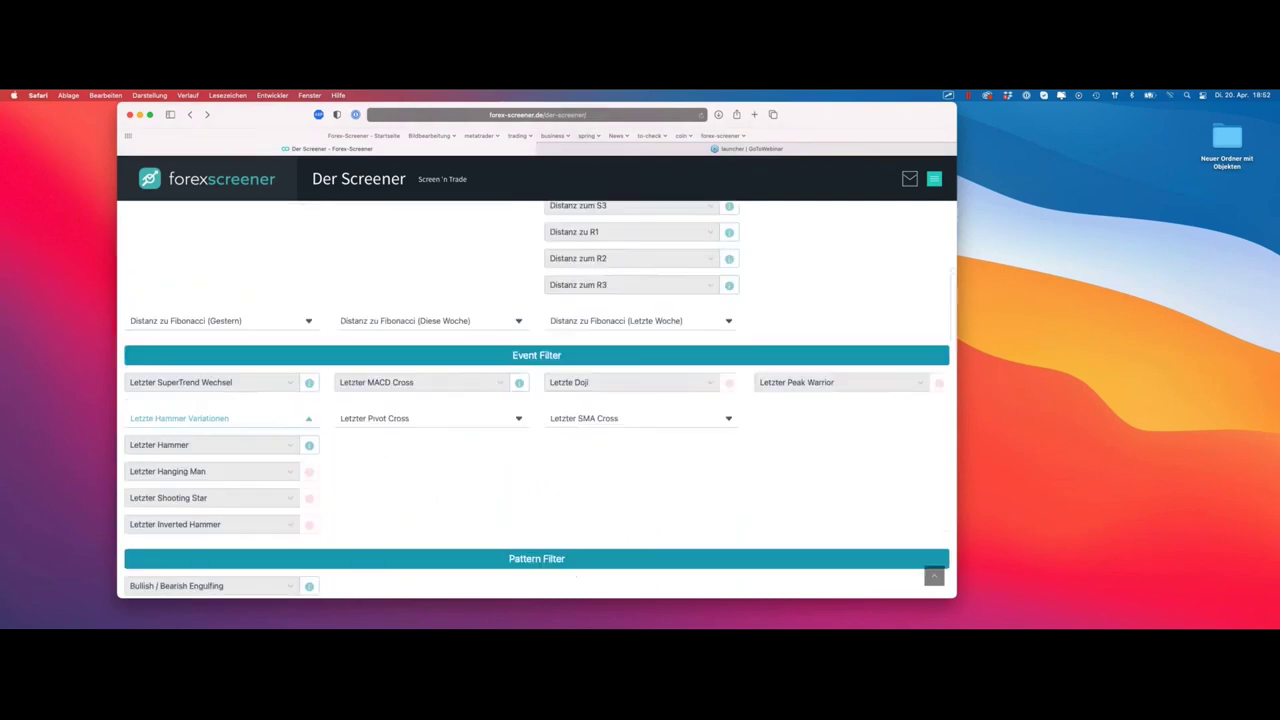
{"action": "scroll", "coordinate": [686, 428], "scroll_direction": "down", "scroll_amount": 4}
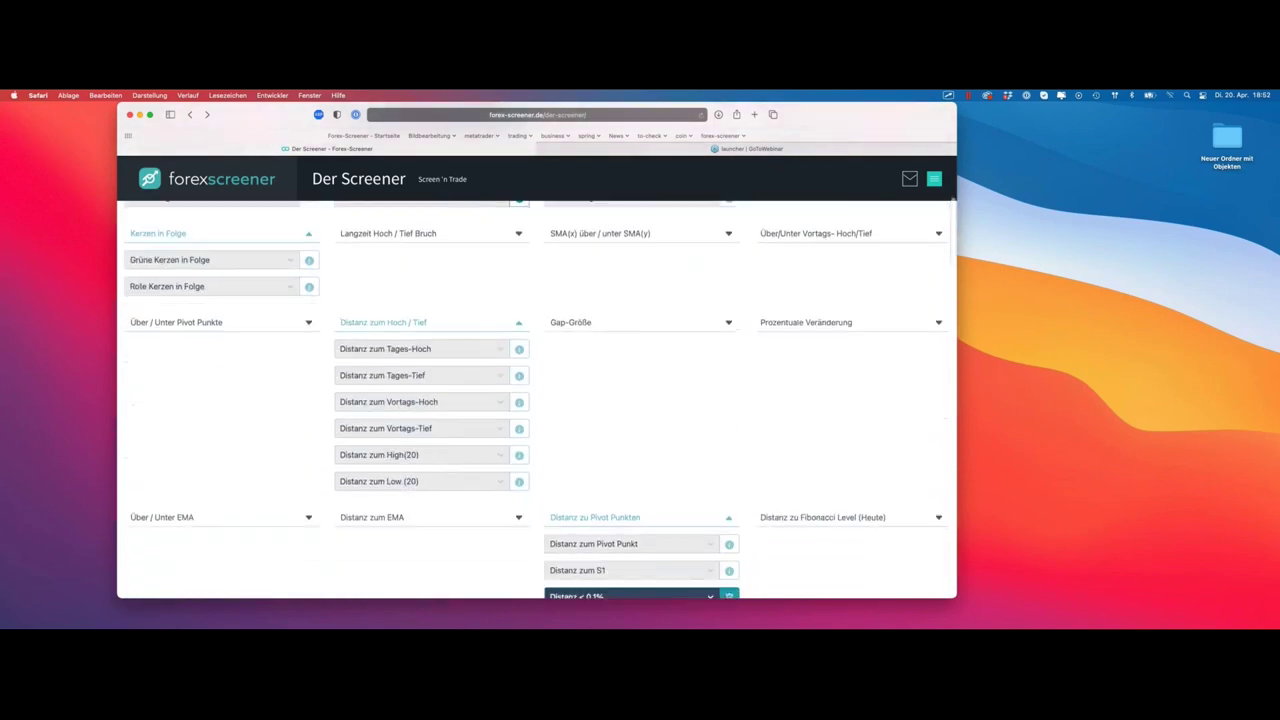
{"action": "left_click", "coordinate": [492, 310]}
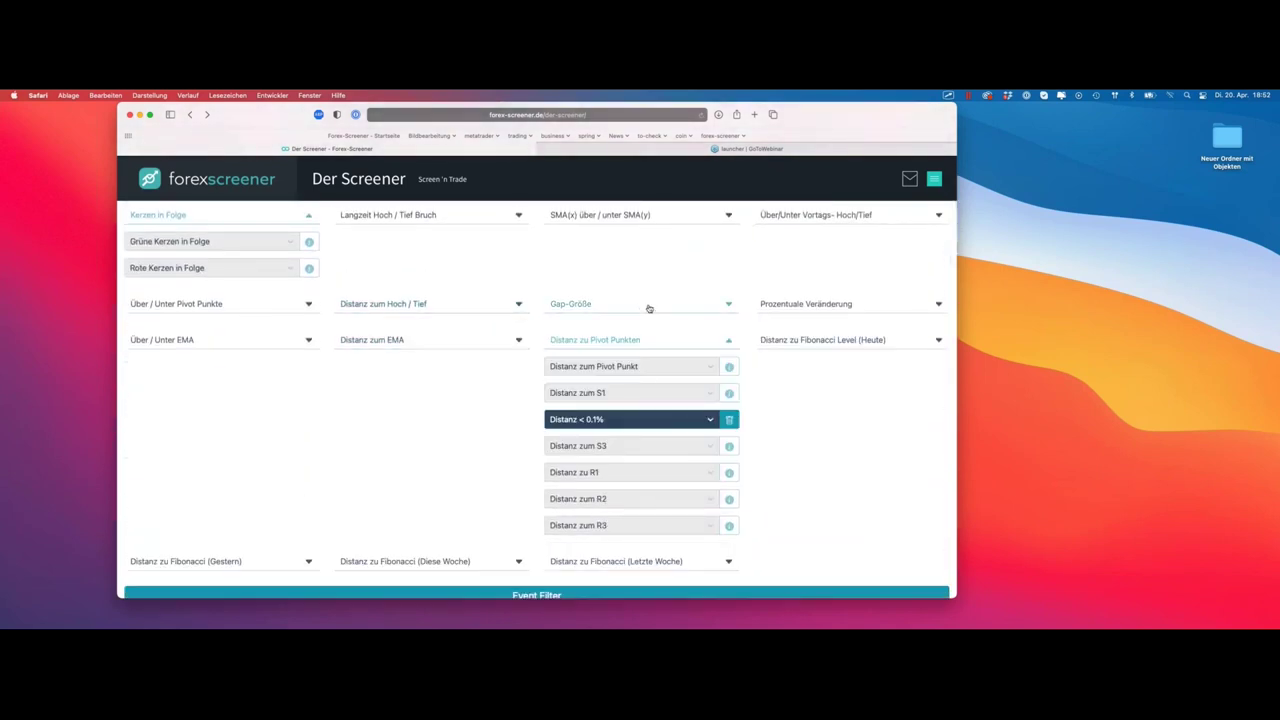
{"action": "left_click", "coordinate": [622, 340]}
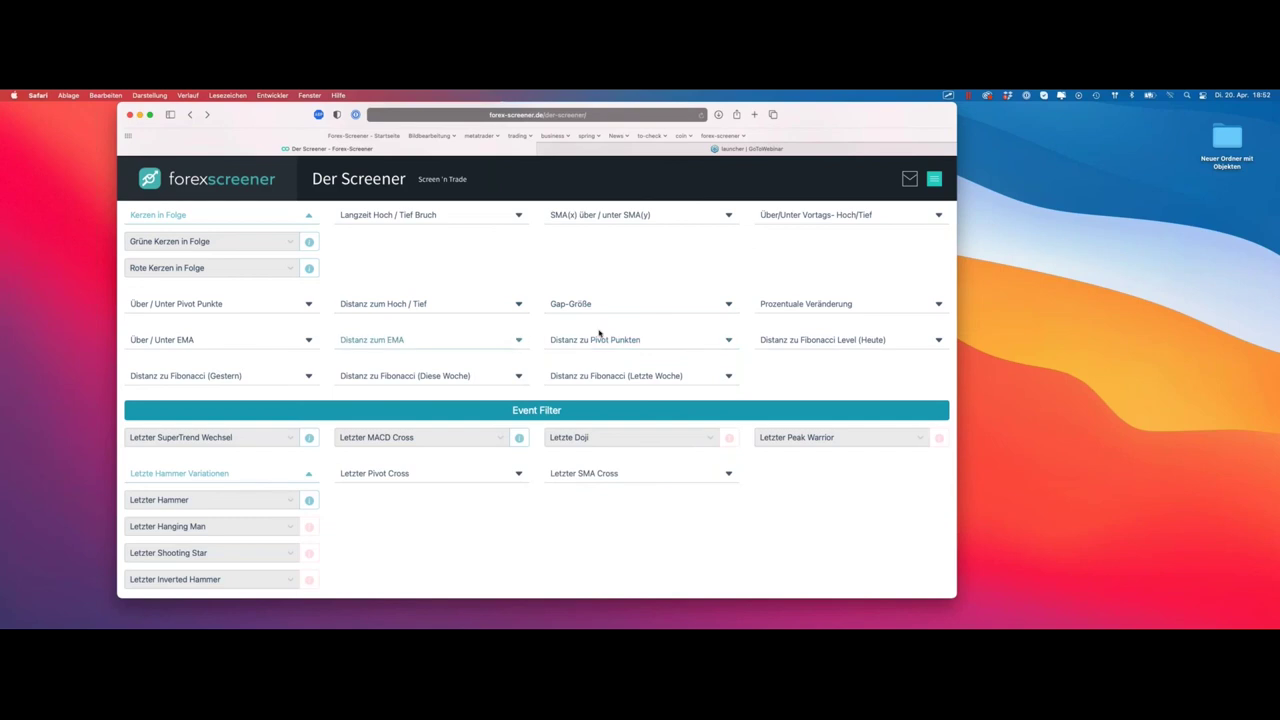
Search the filters for "fibo" and expand the Fibonacci distance groups for Gestern and Letzte Woche
{"action": "scroll", "coordinate": [600, 334], "scroll_direction": "up", "scroll_amount": 6}
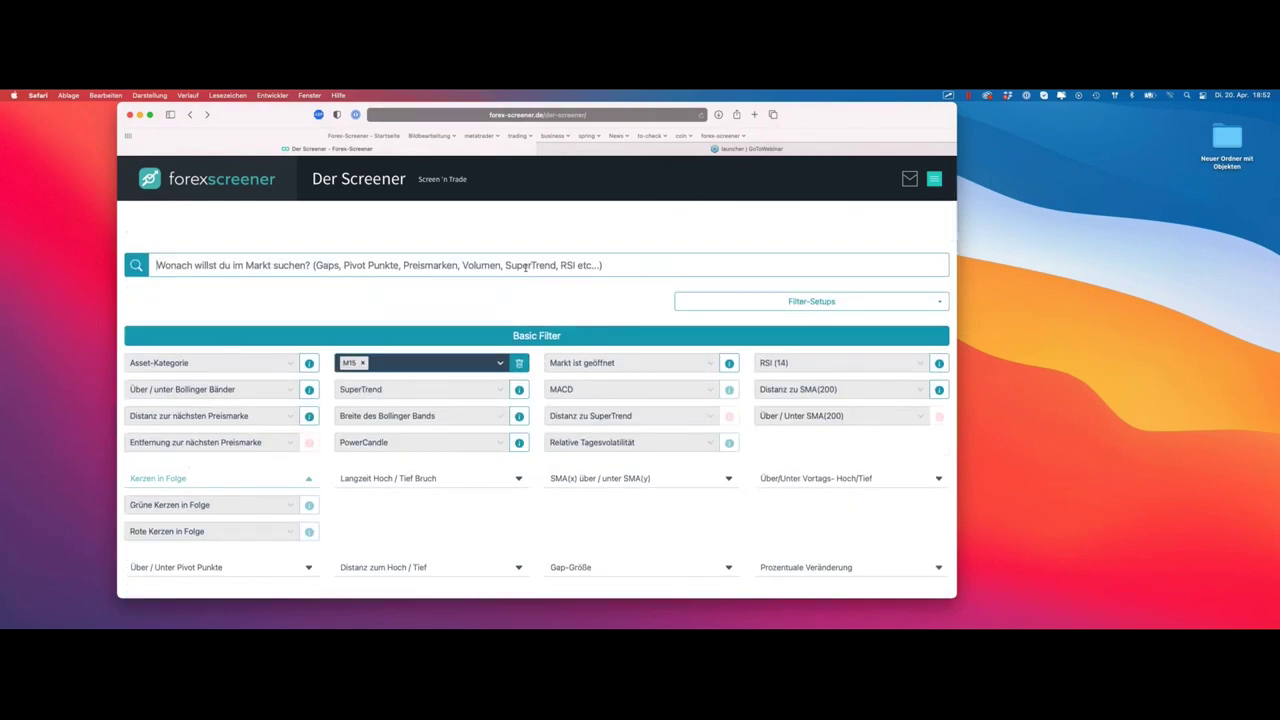
{"action": "type", "text": "fibo"}
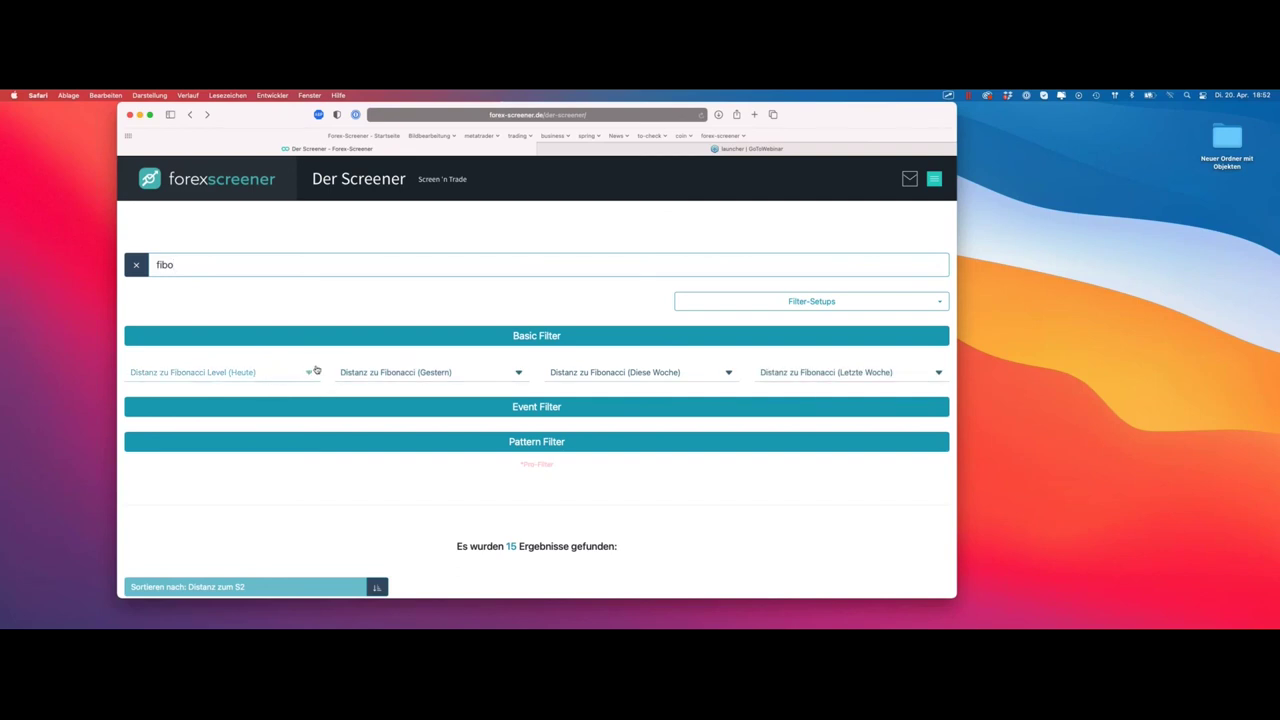
{"action": "left_click", "coordinate": [491, 372]}
{"action": "left_click", "coordinate": [847, 370]}
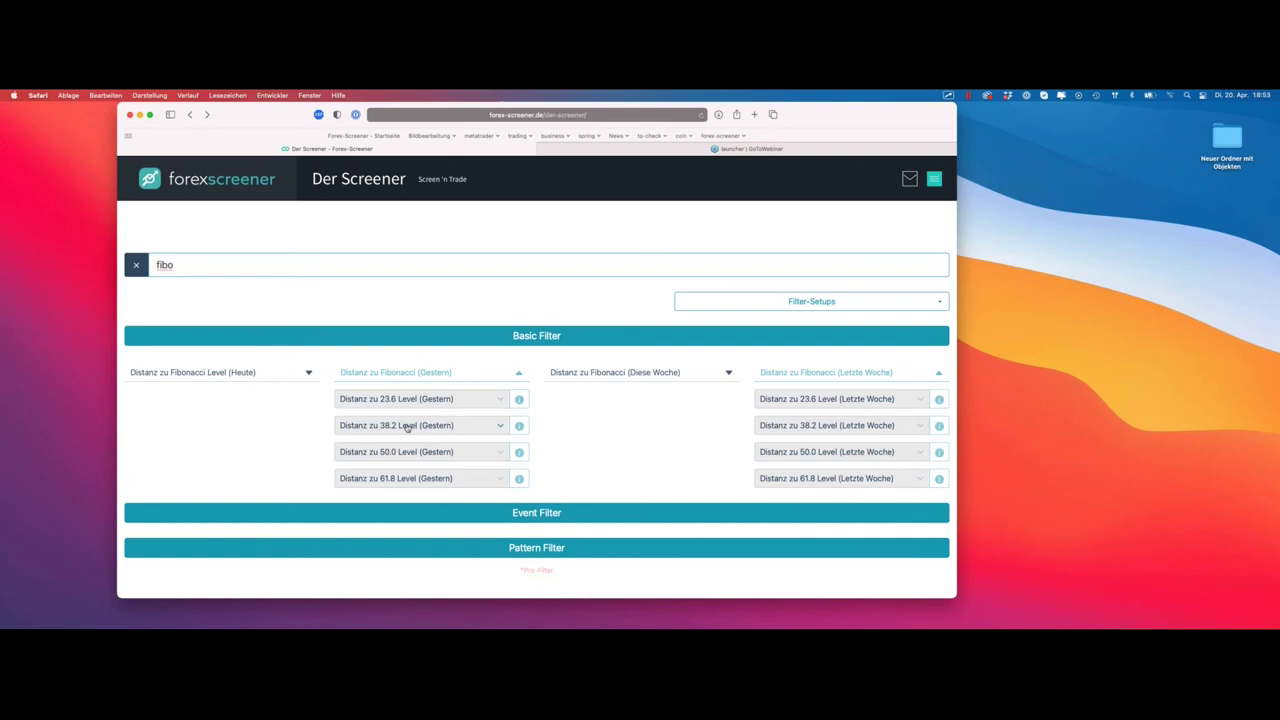
Set "Distanz zu 38.2 Level (Gestern)" to Distanz < 0.1% and review the matching results
{"action": "left_click", "coordinate": [465, 430]}
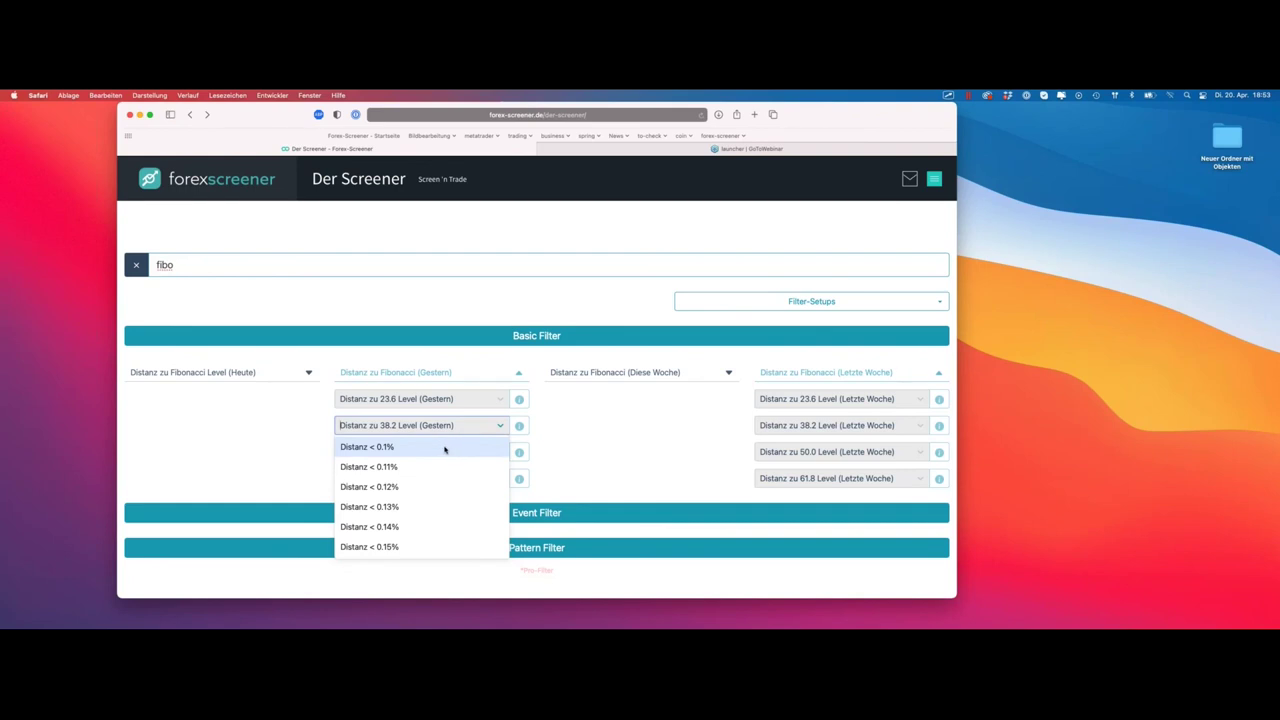
{"action": "left_click", "coordinate": [438, 450]}
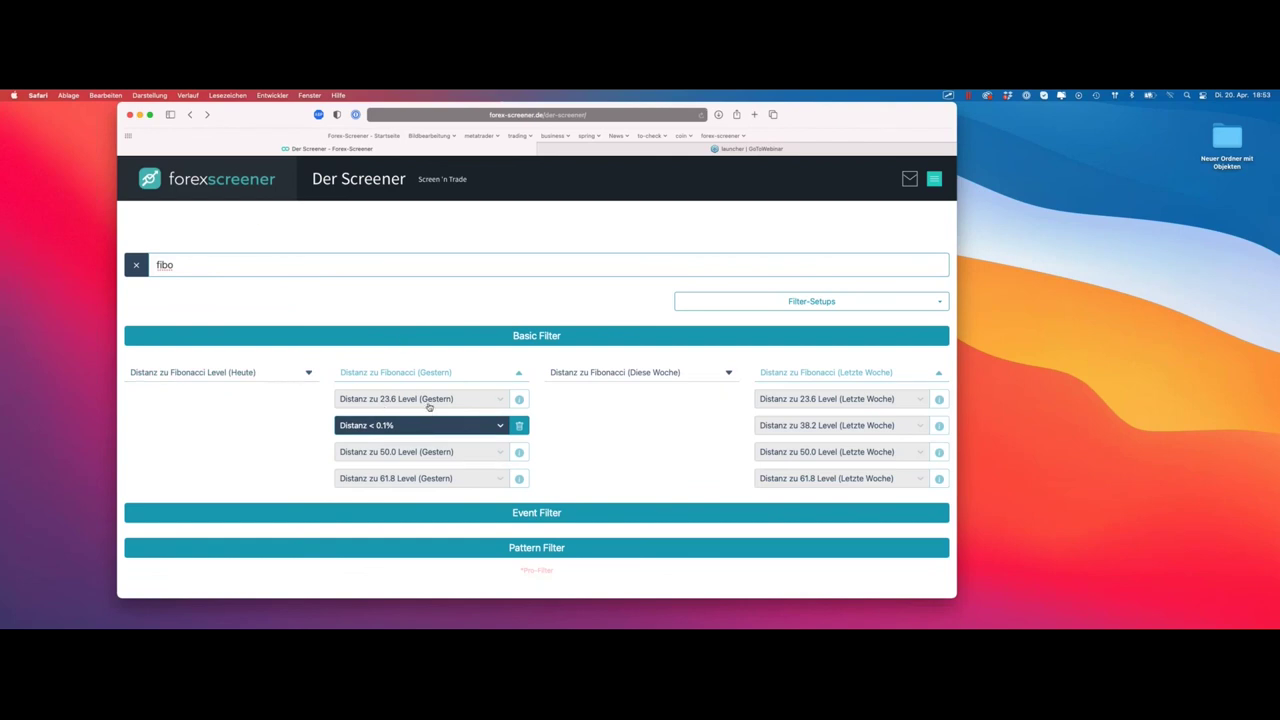
{"action": "scroll", "coordinate": [428, 411], "scroll_direction": "down", "scroll_amount": 5}
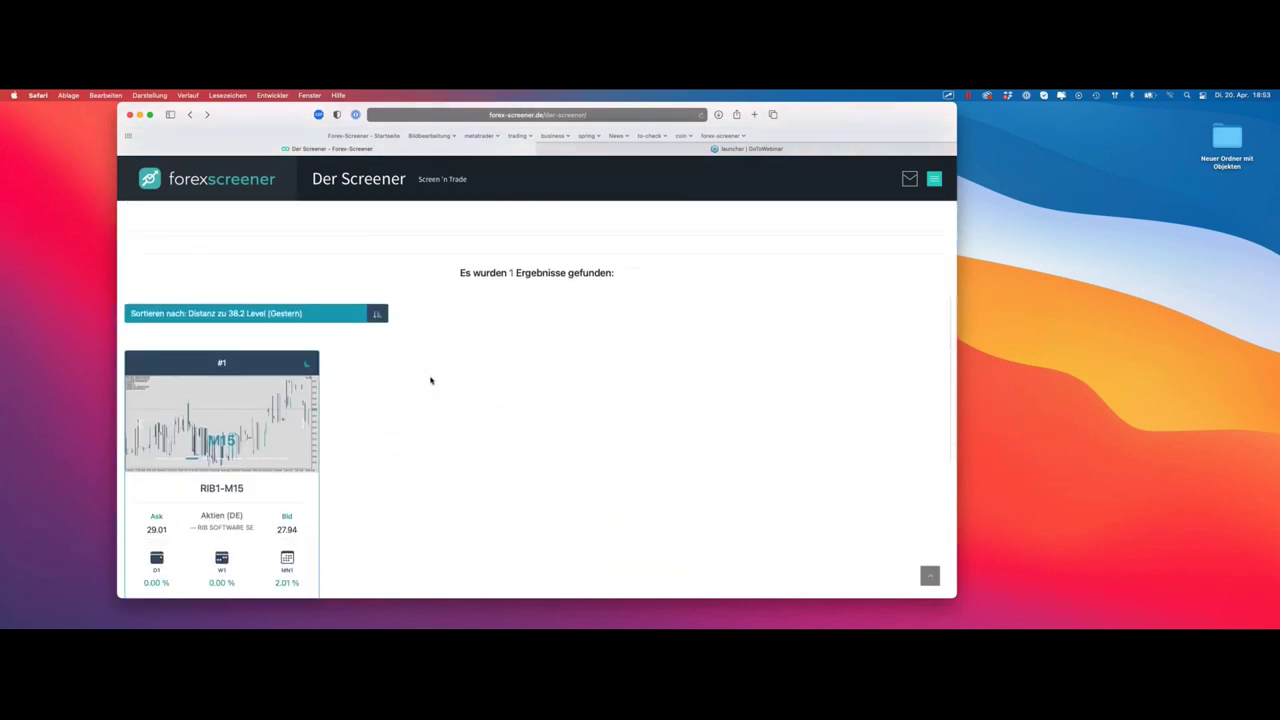
{"action": "scroll", "coordinate": [430, 380], "scroll_direction": "down", "scroll_amount": 2}
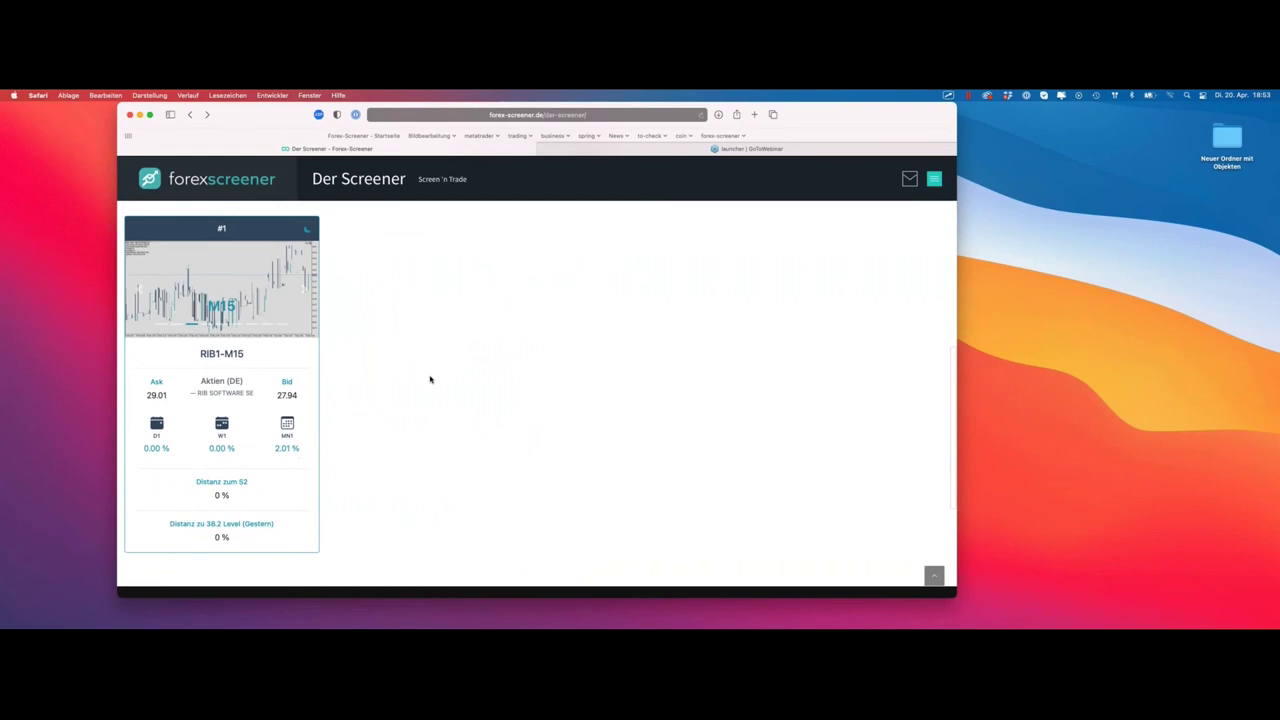
Search the filters for "pivo" and remove the Distanz < 0.1% setting from the "Distanz zum S2" filter
{"action": "scroll", "coordinate": [430, 380], "scroll_direction": "up", "scroll_amount": 7}
{"action": "double_click", "coordinate": [190, 265]}
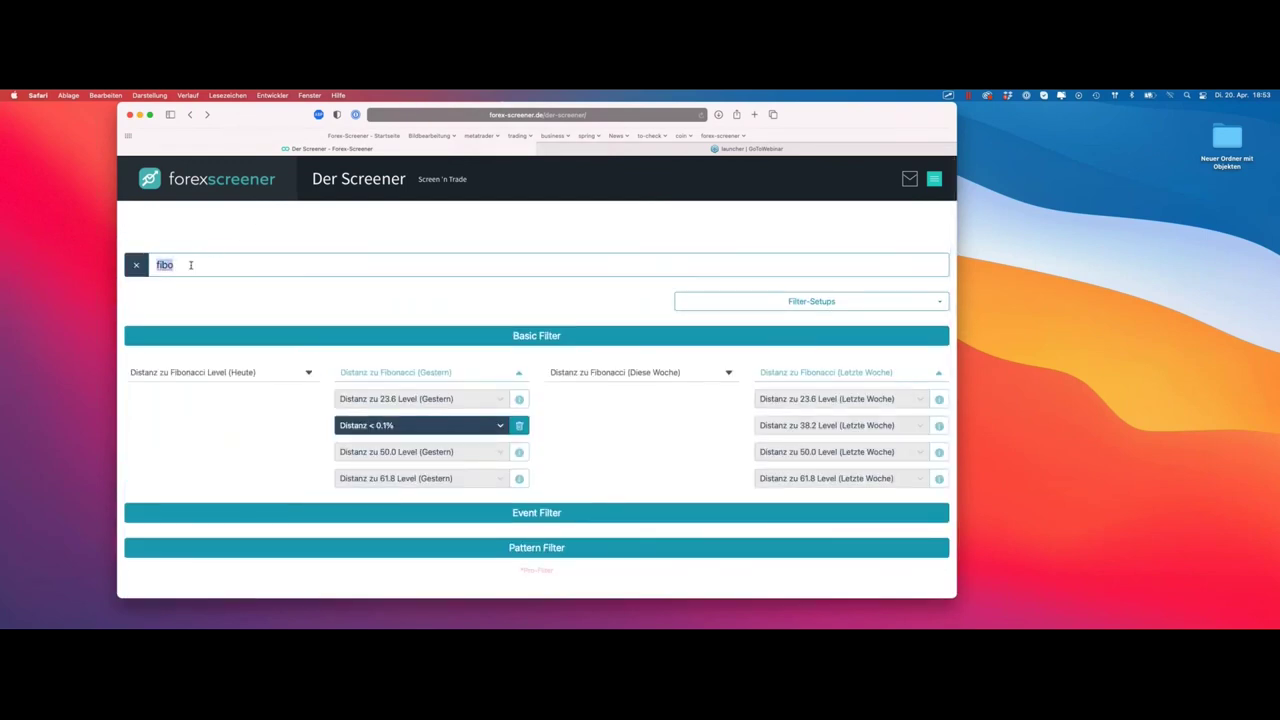
{"action": "type", "text": "pivo"}
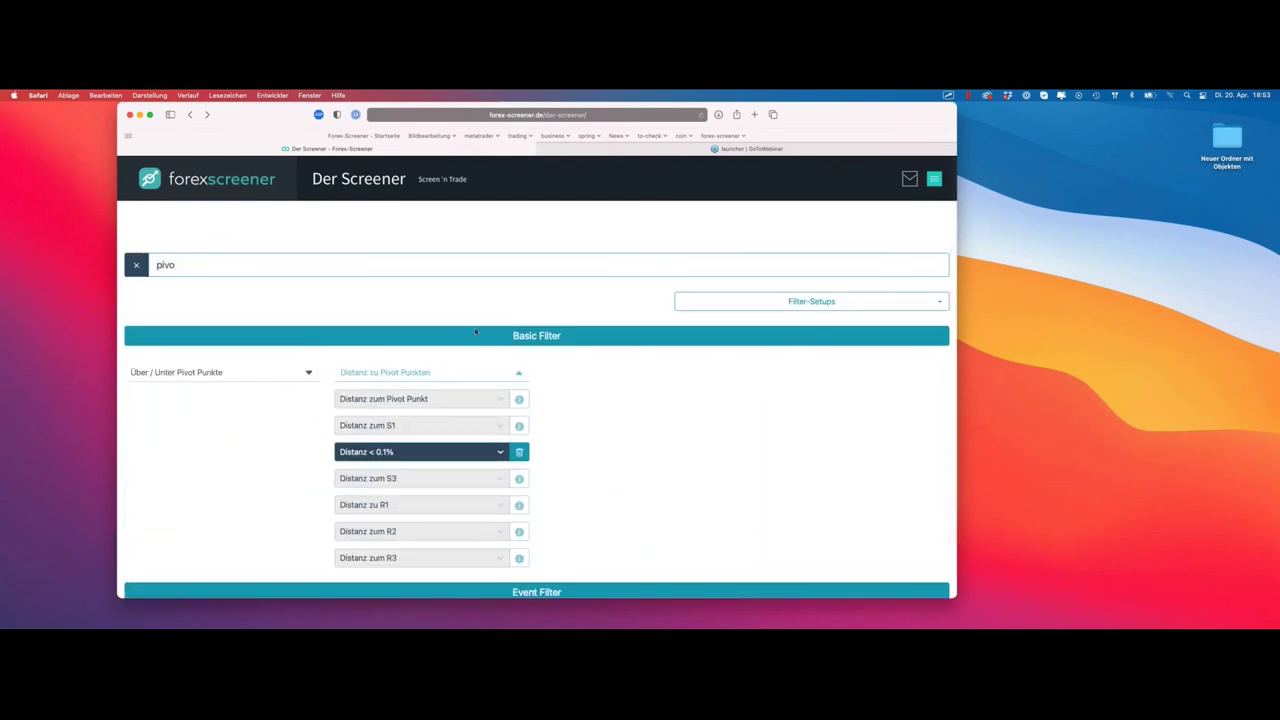
{"action": "left_click", "coordinate": [520, 453]}
Review the results sorted by distance to yesterday's 38.2 level and open the GBPJPY.SPOT-M15 chart in MetaTrader
{"action": "scroll", "coordinate": [526, 374], "scroll_direction": "down", "scroll_amount": 5}
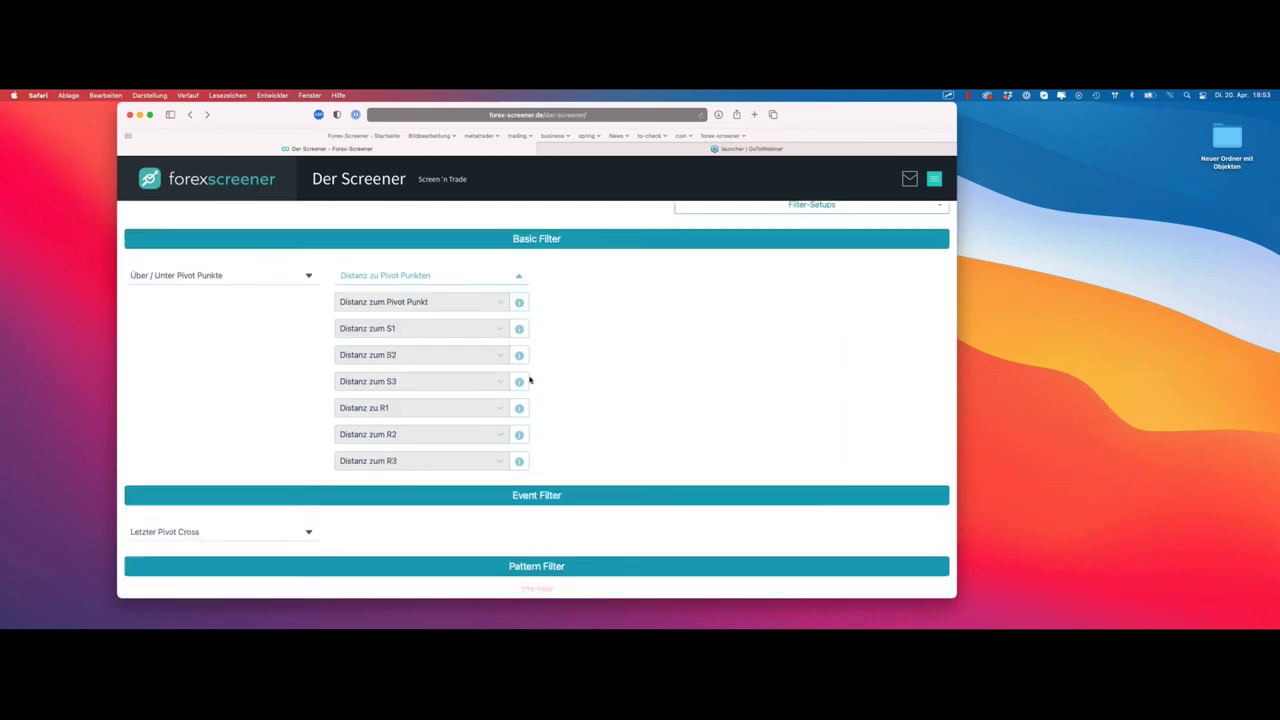
{"action": "scroll", "coordinate": [526, 374], "scroll_direction": "down", "scroll_amount": 2}
{"action": "scroll", "coordinate": [520, 340], "scroll_direction": "up", "scroll_amount": 3}
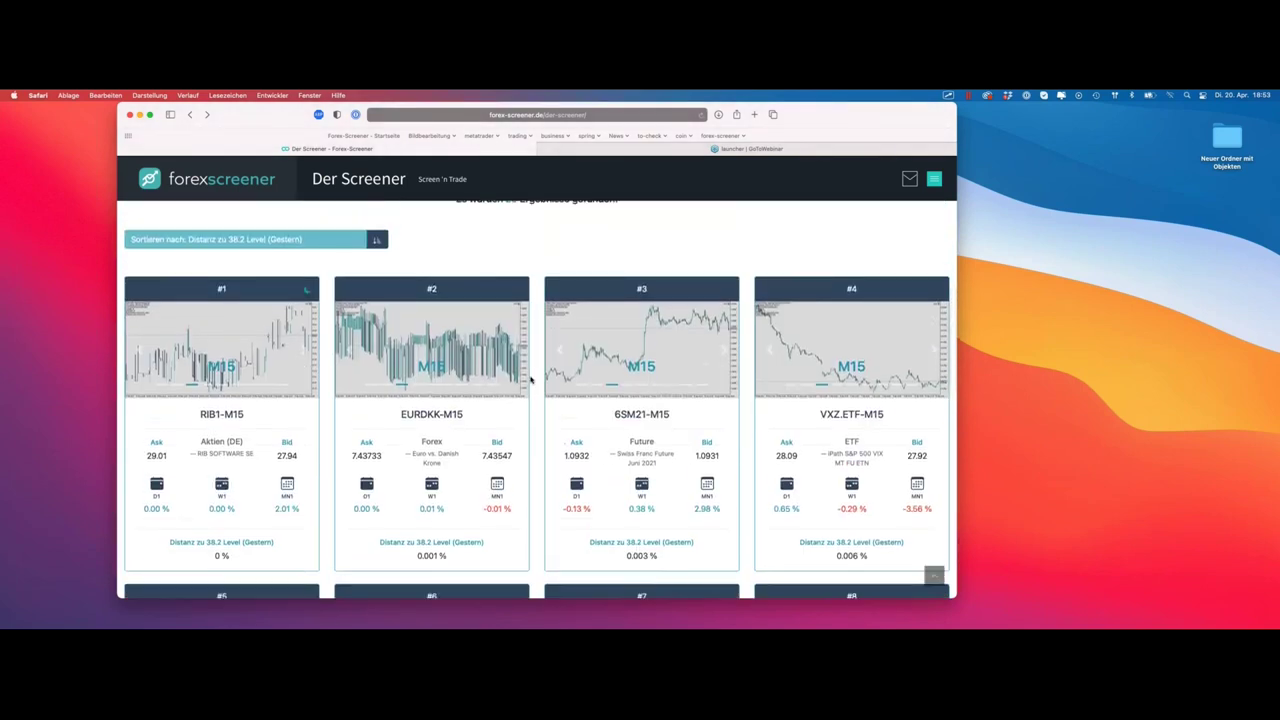
{"action": "scroll", "coordinate": [515, 330], "scroll_direction": "down", "scroll_amount": 1}
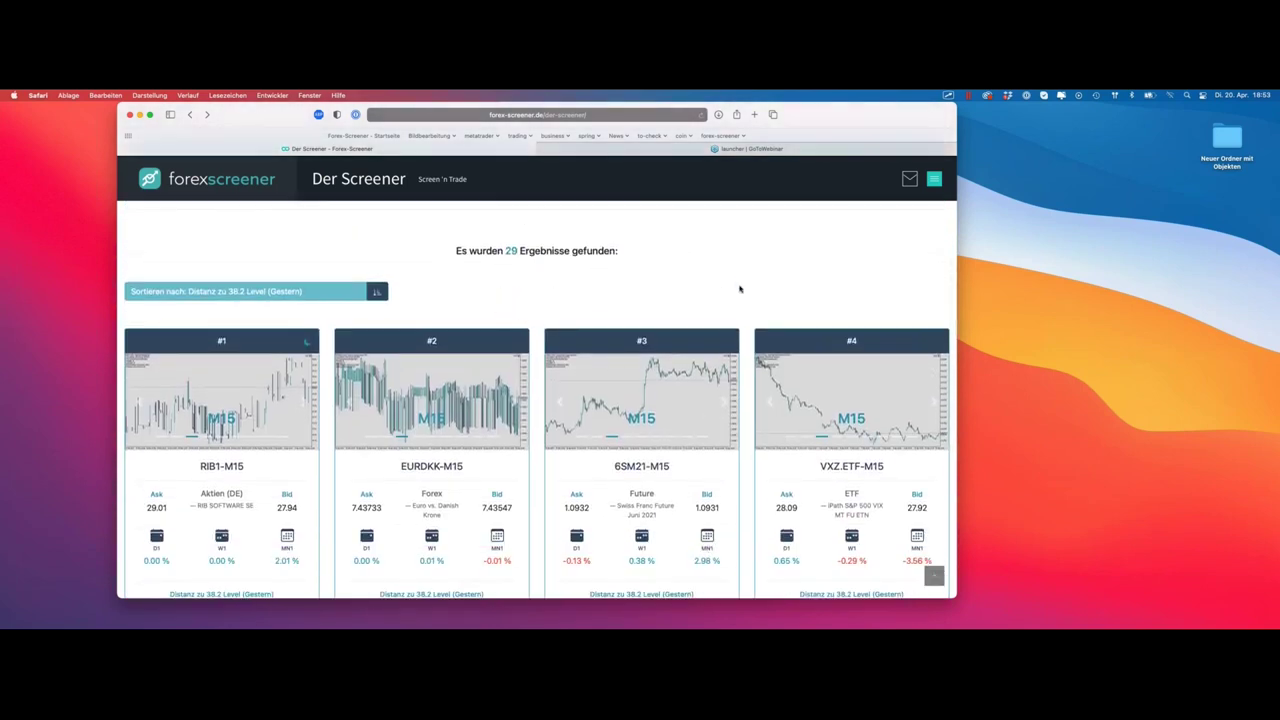
{"action": "scroll", "coordinate": [750, 300], "scroll_direction": "down", "scroll_amount": 5}
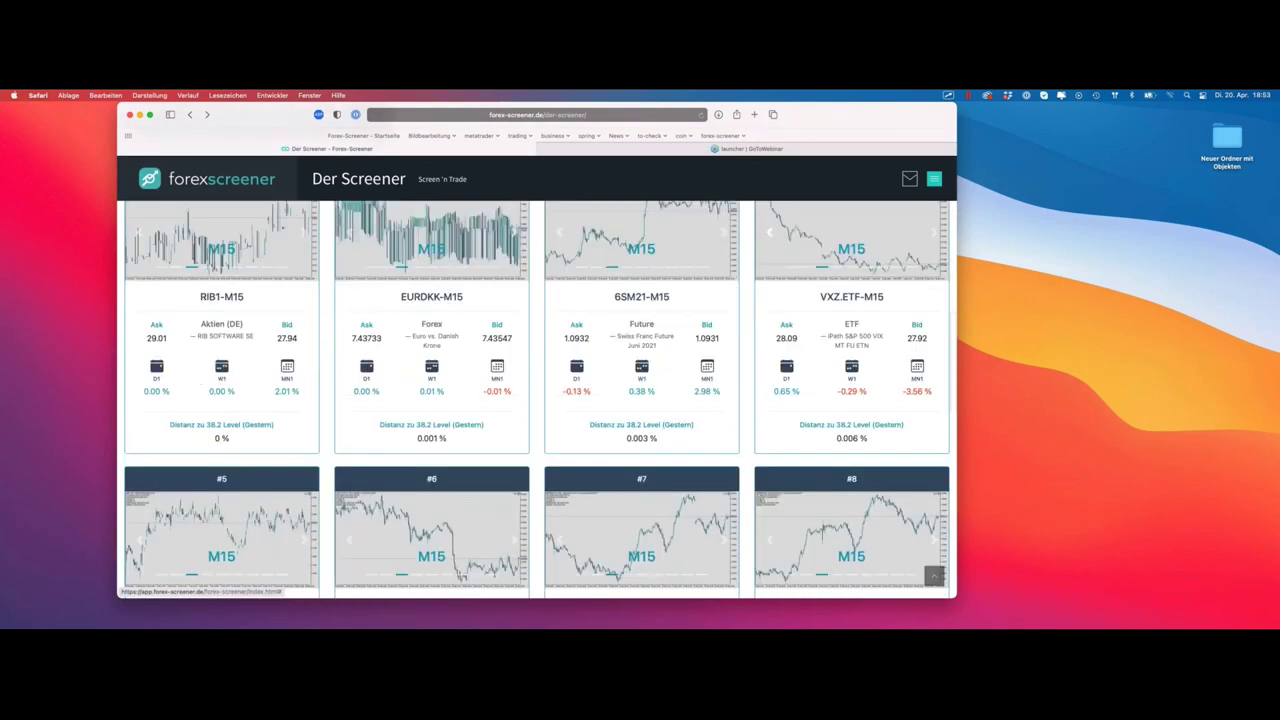
{"action": "scroll", "coordinate": [776, 320], "scroll_direction": "down", "scroll_amount": 3}
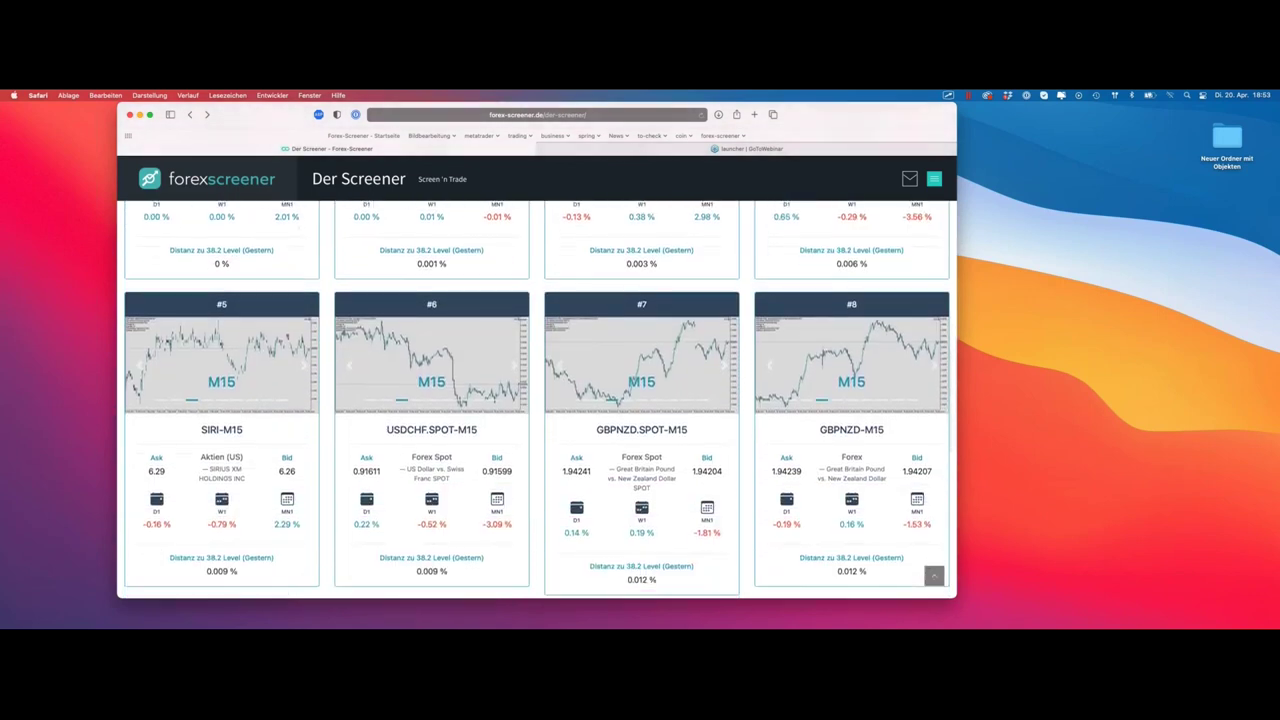
{"action": "scroll", "coordinate": [776, 320], "scroll_direction": "down", "scroll_amount": 5}
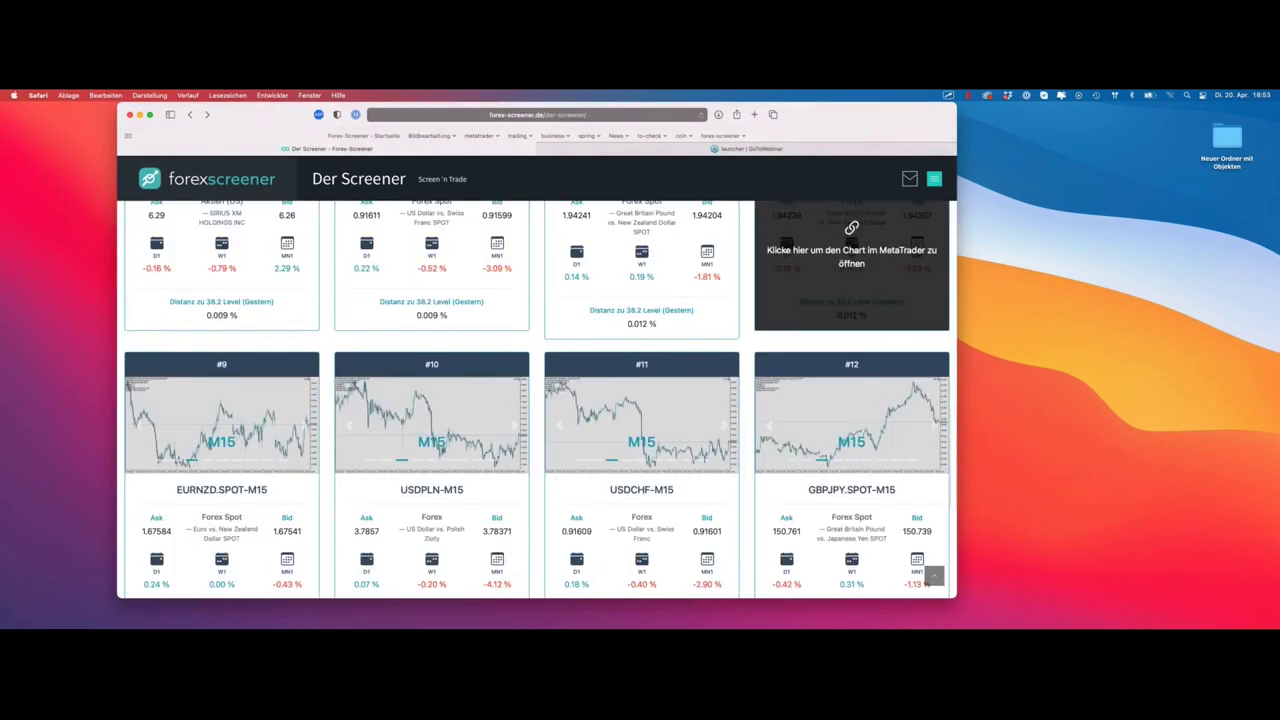
{"action": "left_click", "coordinate": [874, 432]}
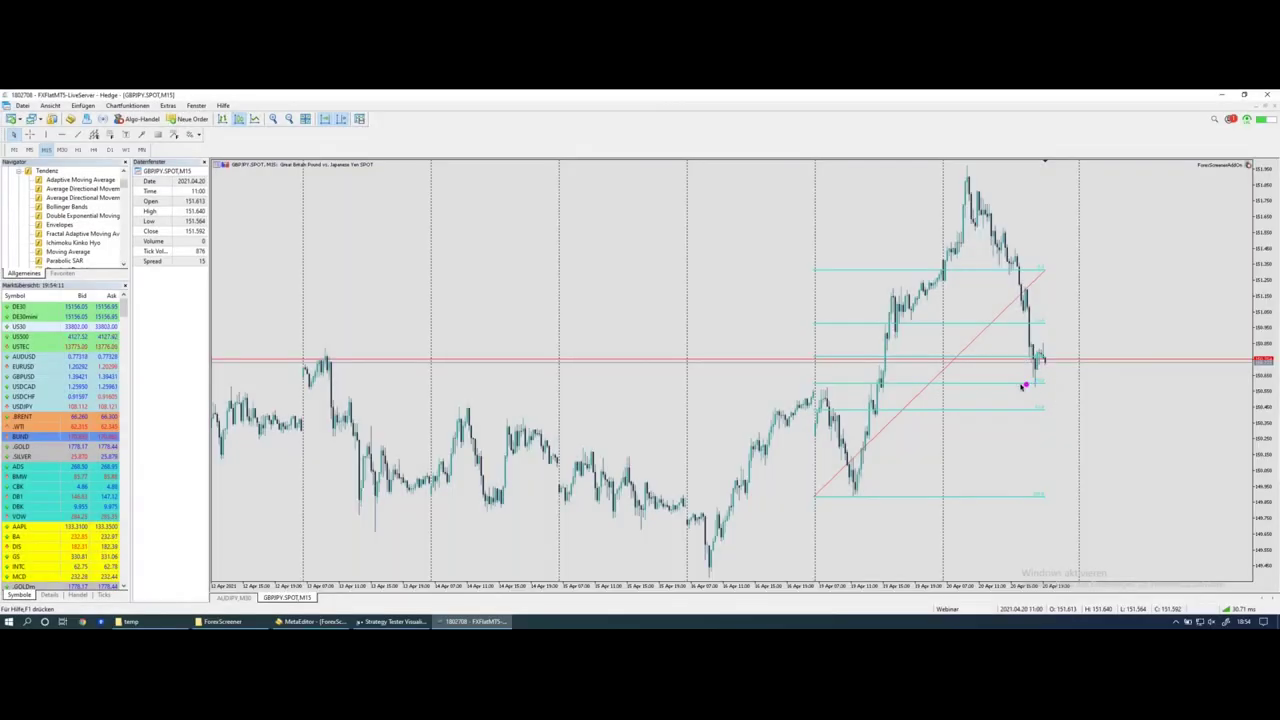
Examine the Fibonacci levels on the GBPJPY.SPOT chart and switch its timeframe to M30 and on to H1
{"action": "left_click_drag", "start_coordinate": [1008, 370], "coordinate": [1031, 382]}
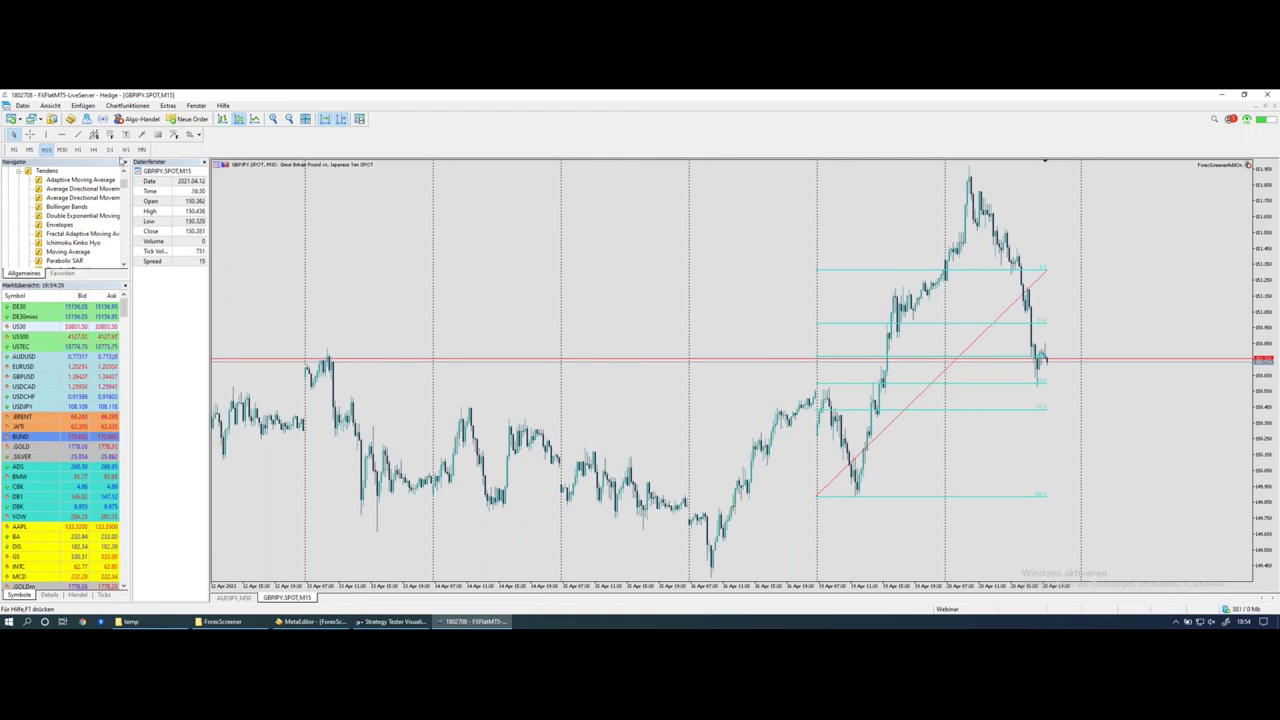
{"action": "left_click", "coordinate": [62, 149]}
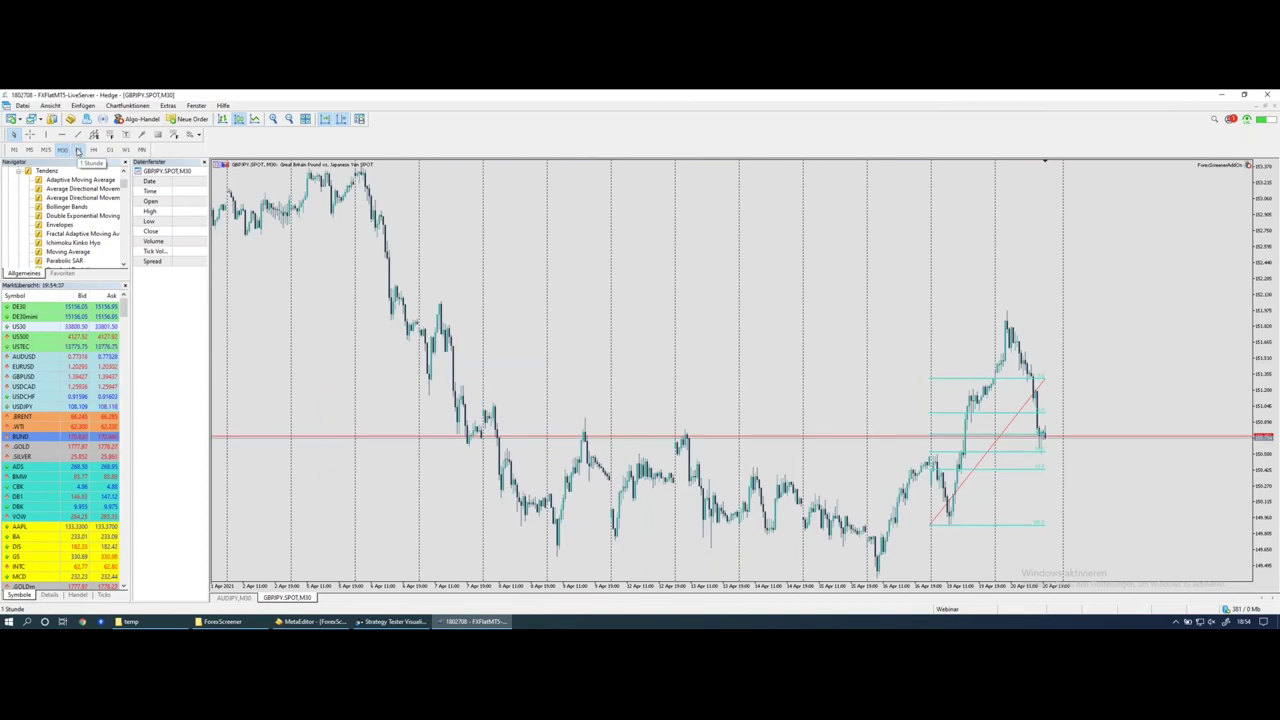
{"action": "left_click", "coordinate": [78, 150]}
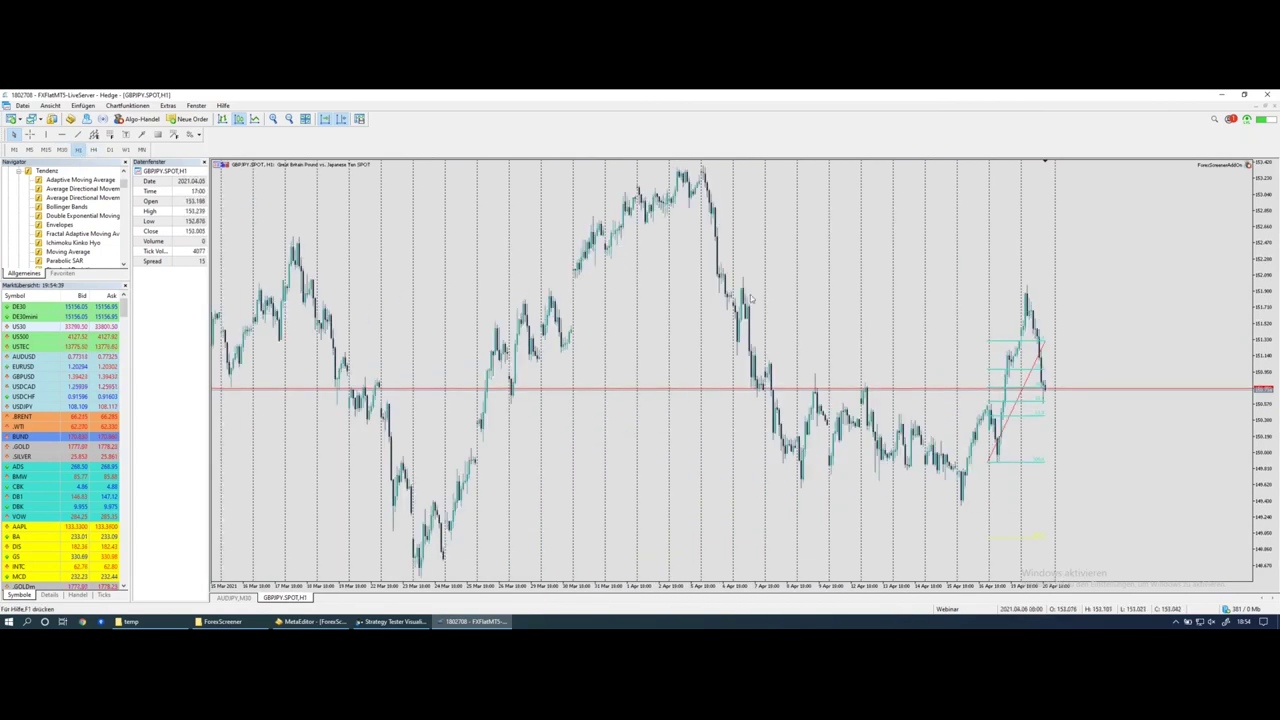